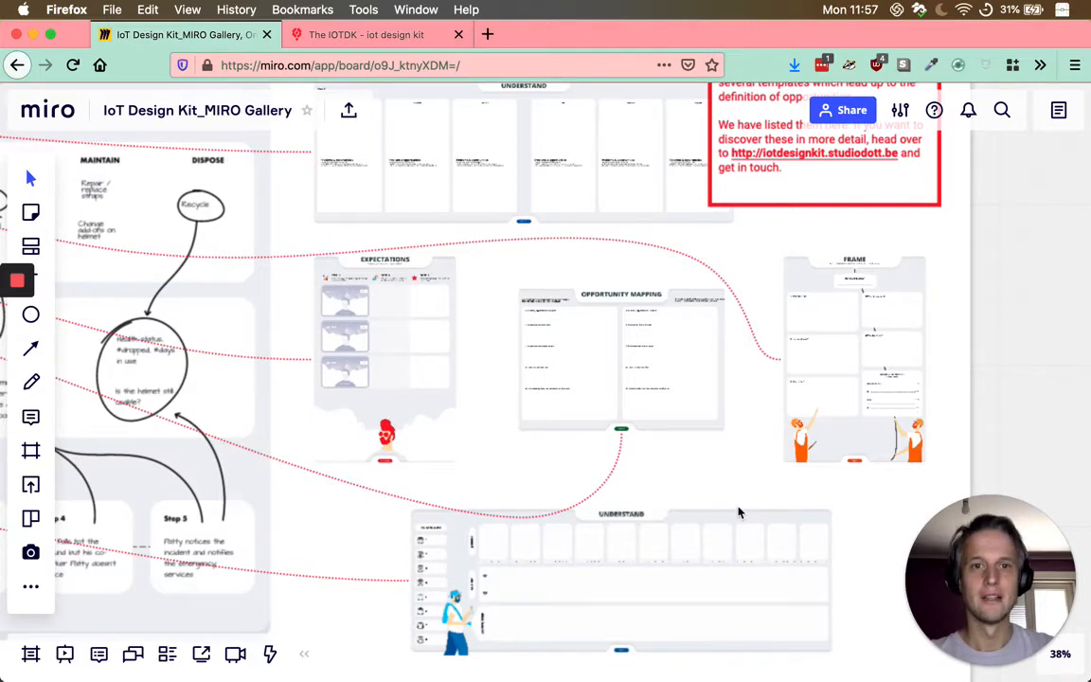
# Step: Look over the Understand, Expectations, Opportunity Mapping and Frame templates linked to the example fact sheet
pyautogui.scroll(2, 422, 238)
pyautogui.scroll(1, 368, 199)
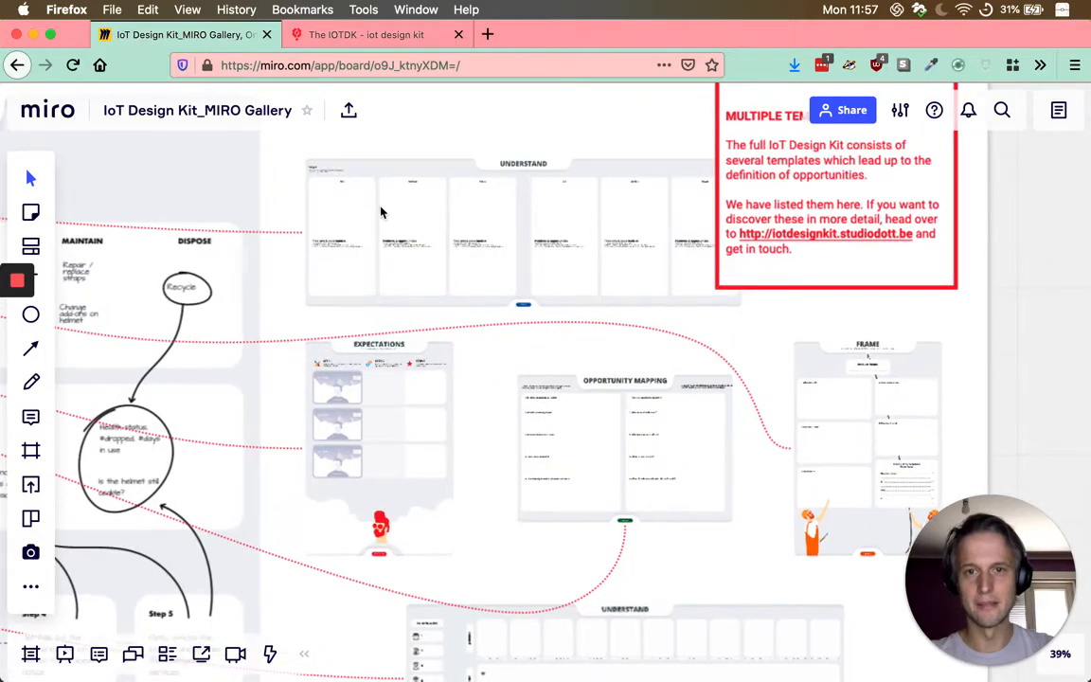
pyautogui.scroll(2, 379, 208)
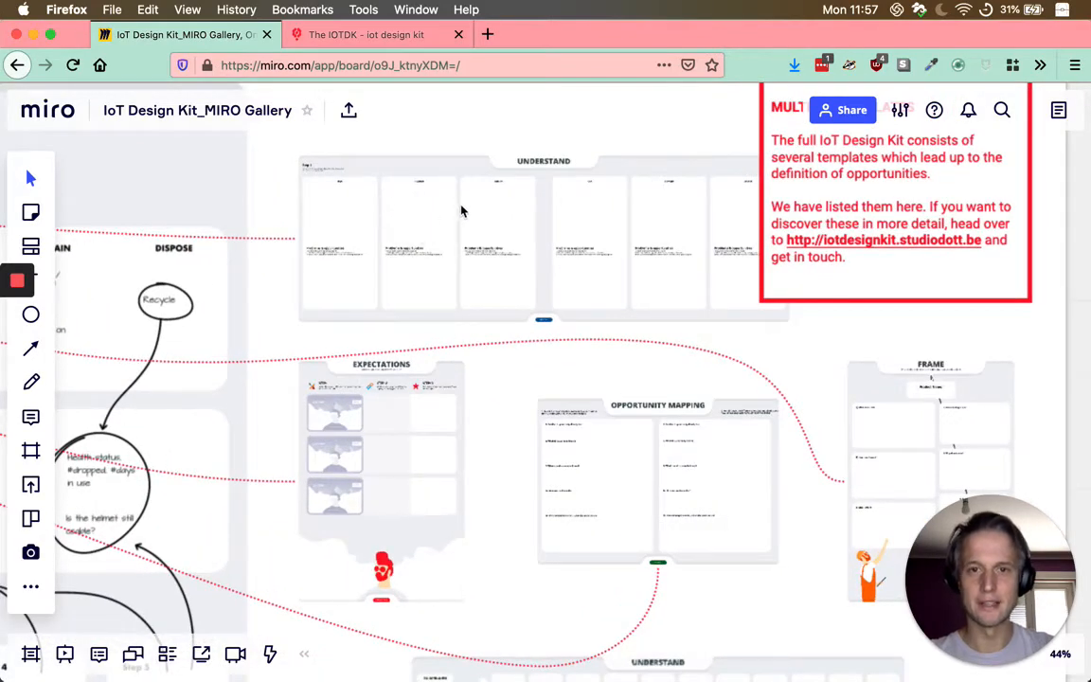
pyautogui.scroll(-2, 461, 210)
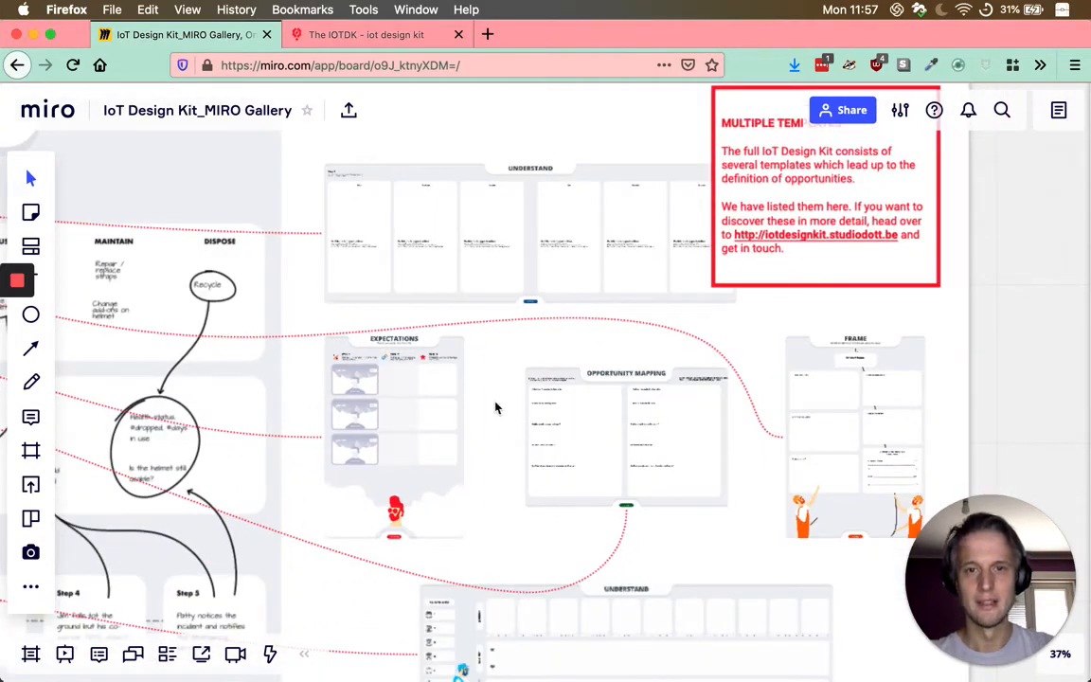
pyautogui.scroll(-3, 494, 407)
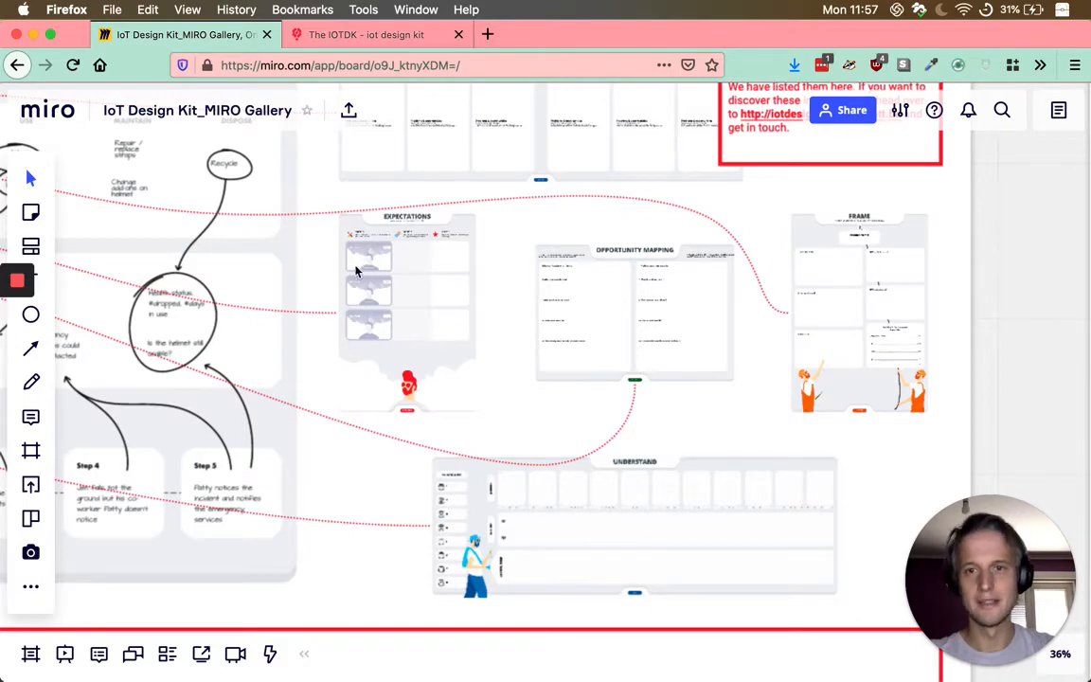
pyautogui.moveTo(382, 242); pyautogui.dragTo(580, 238)
pyautogui.scroll(-3, 701, 240)
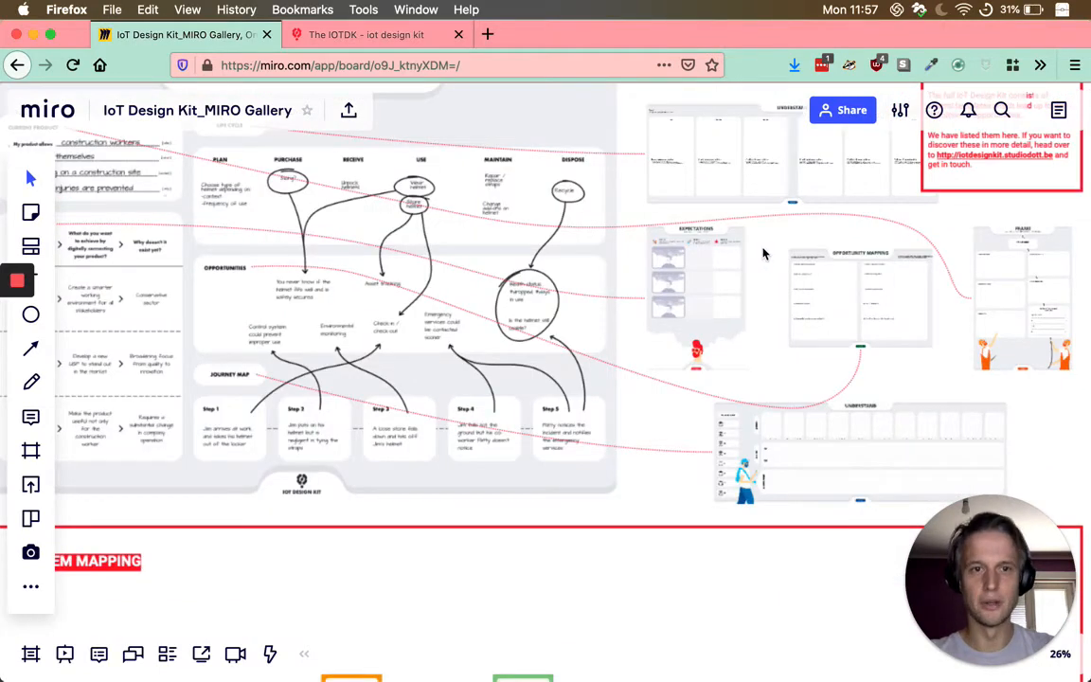
# Step: Examine the example fact sheet, reading the chosen cards and answers in its Expectations section
pyautogui.scroll(3, 763, 254)
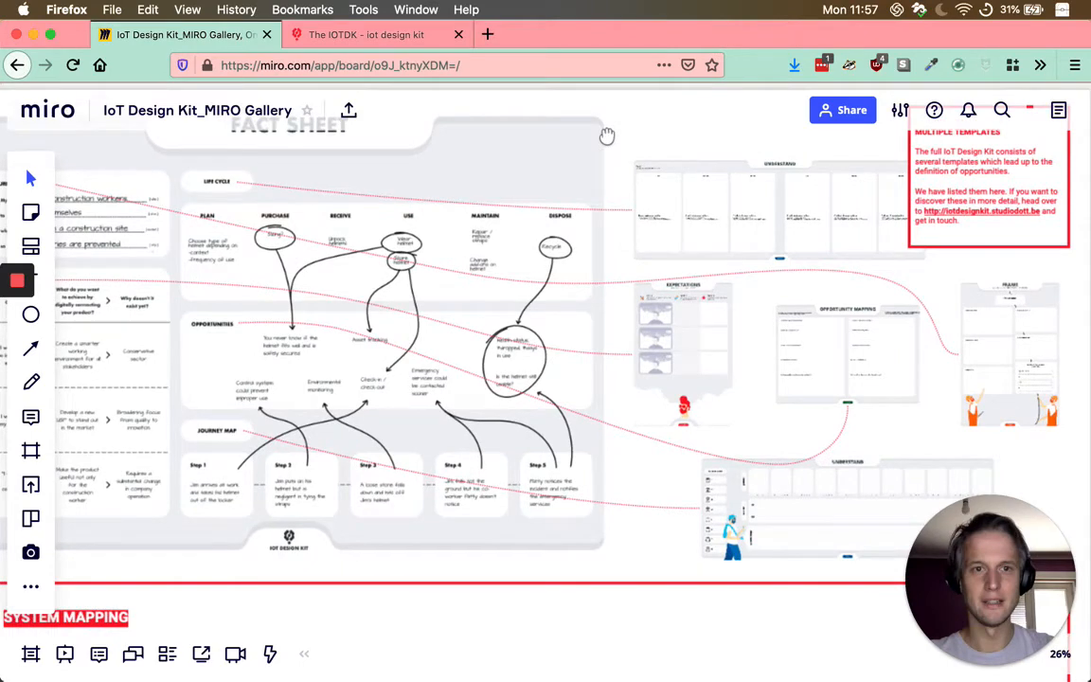
pyautogui.moveTo(607, 137); pyautogui.dragTo(928, 157)
pyautogui.scroll(1, 928, 158)
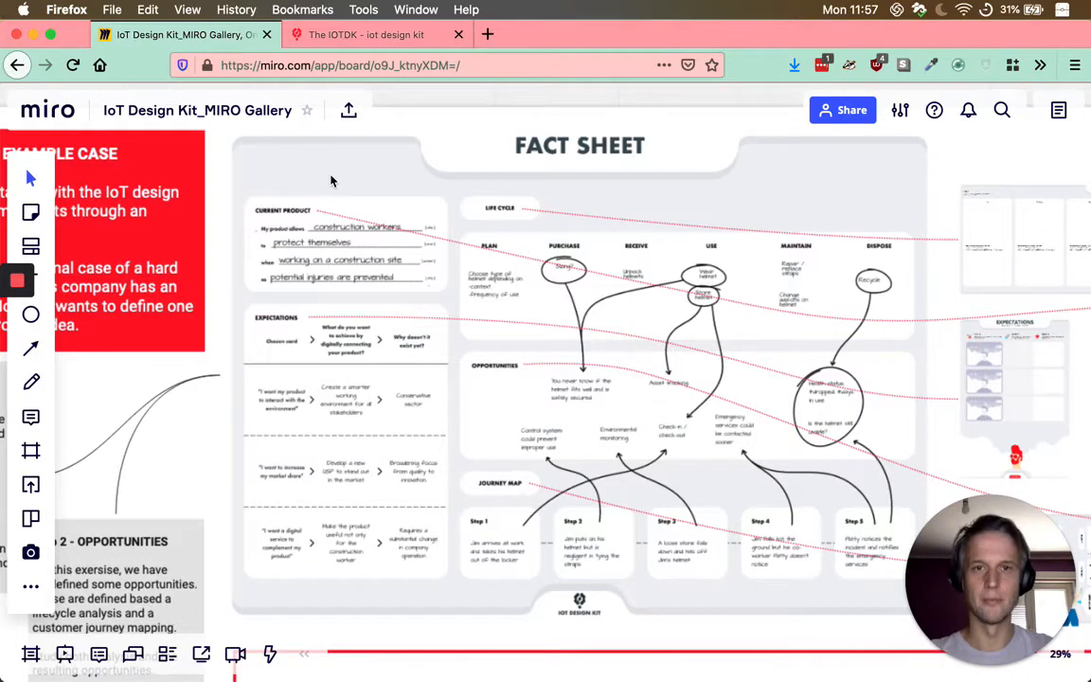
pyautogui.scroll(2, 355, 331)
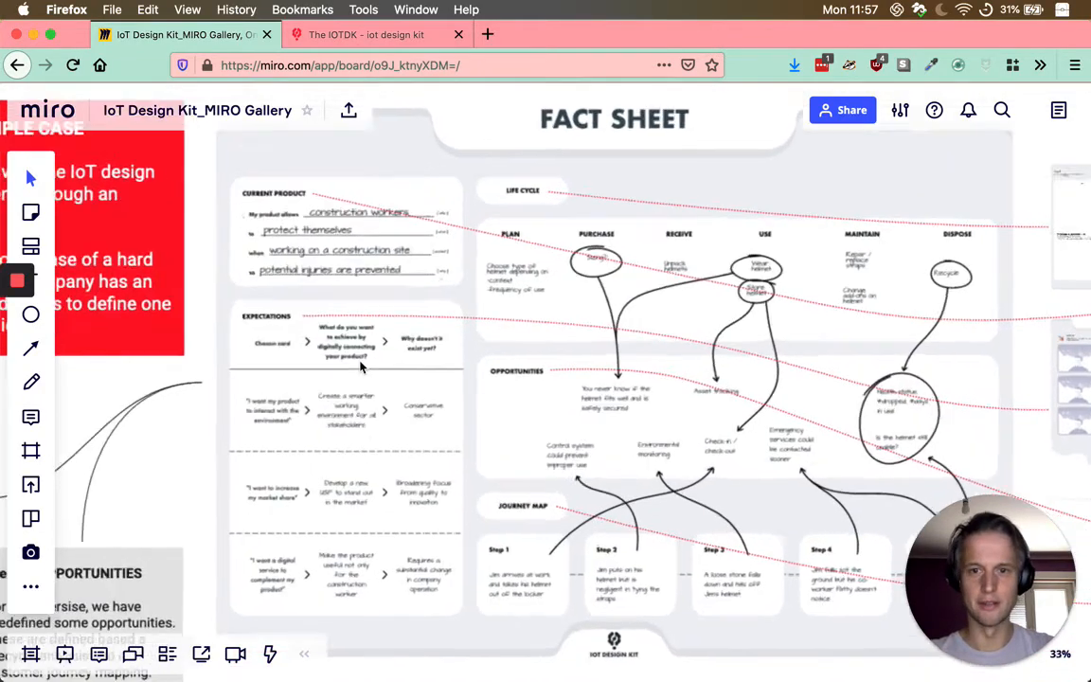
pyautogui.scroll(3, 360, 367)
pyautogui.scroll(3, 362, 360)
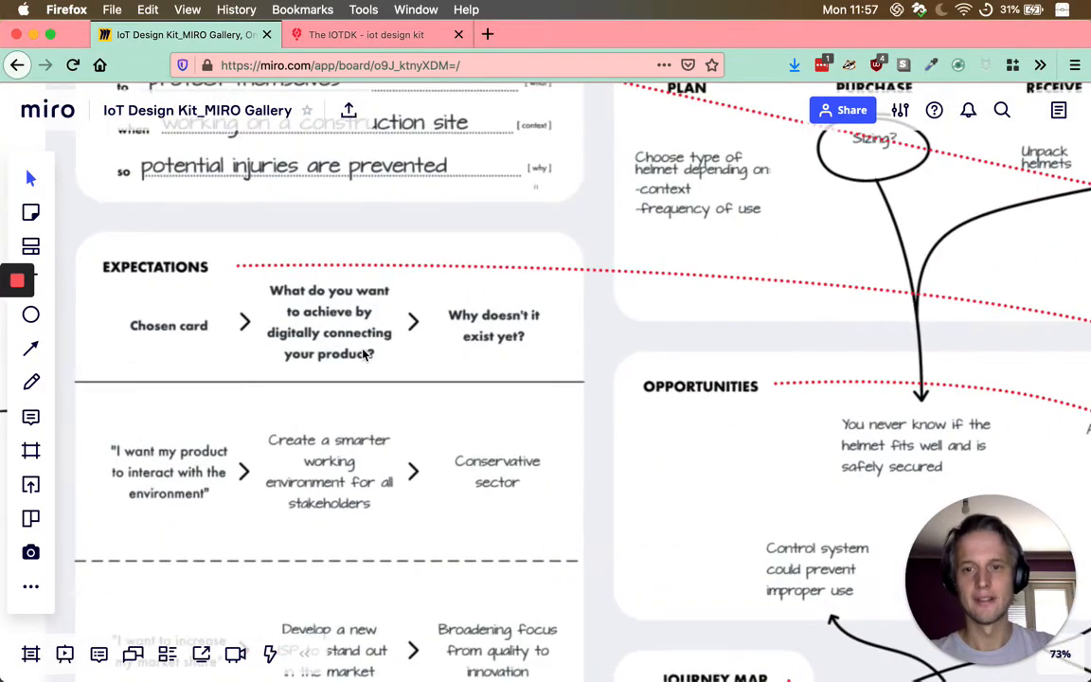
pyautogui.scroll(-6, 364, 355)
pyautogui.scroll(1, 452, 306)
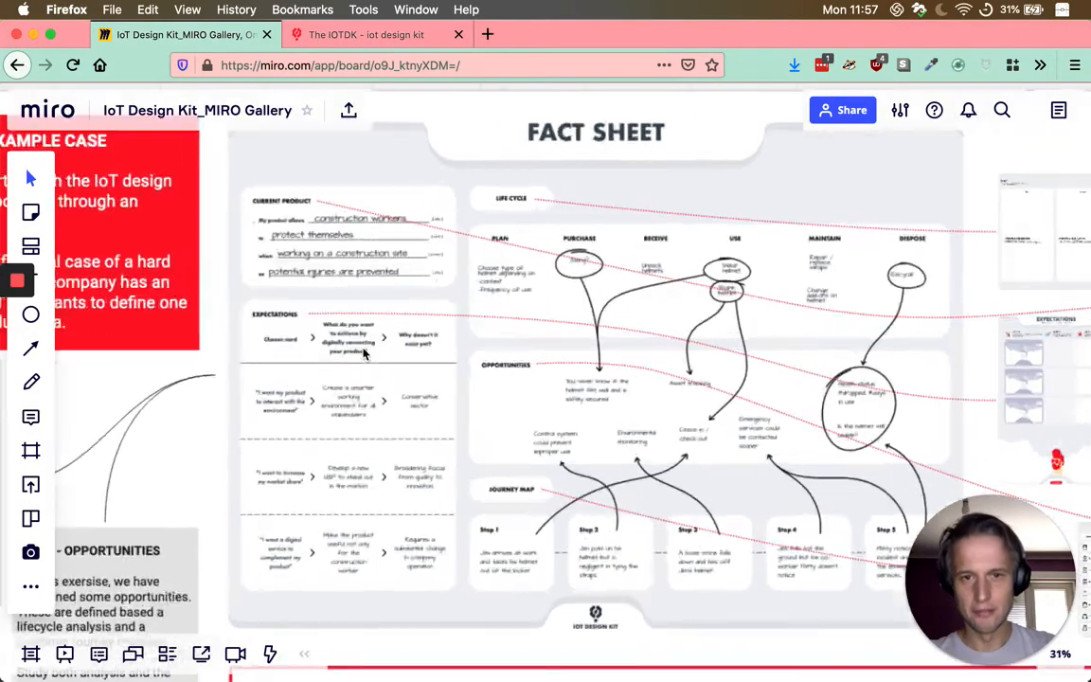
pyautogui.moveTo(570, 89); pyautogui.dragTo(564, 101)
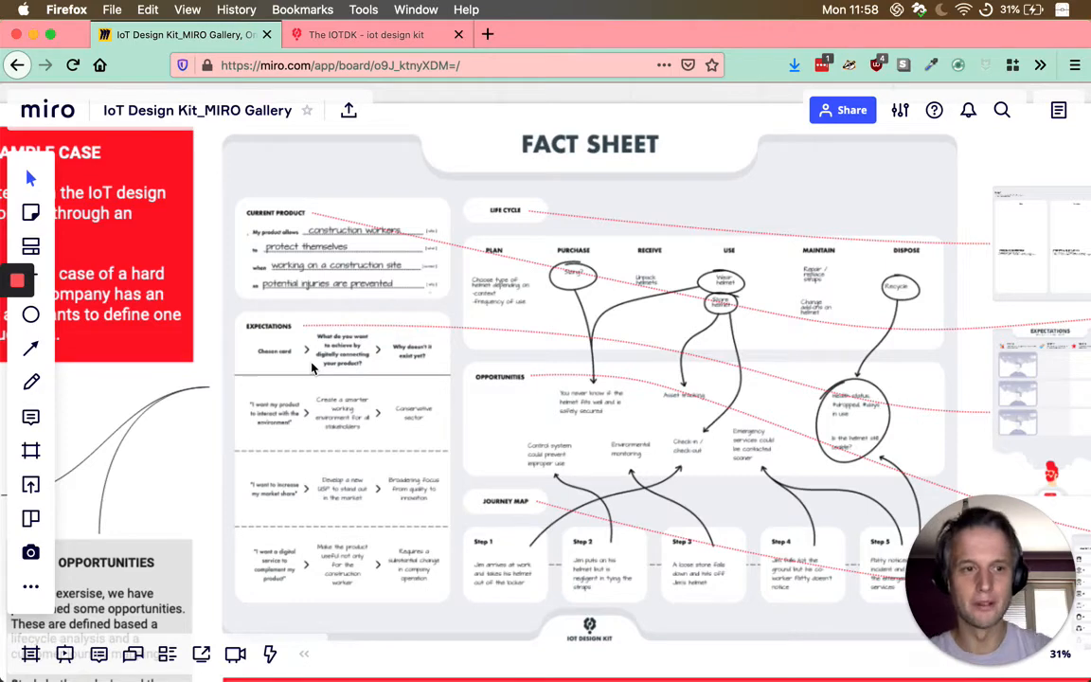
pyautogui.scroll(1, 327, 443)
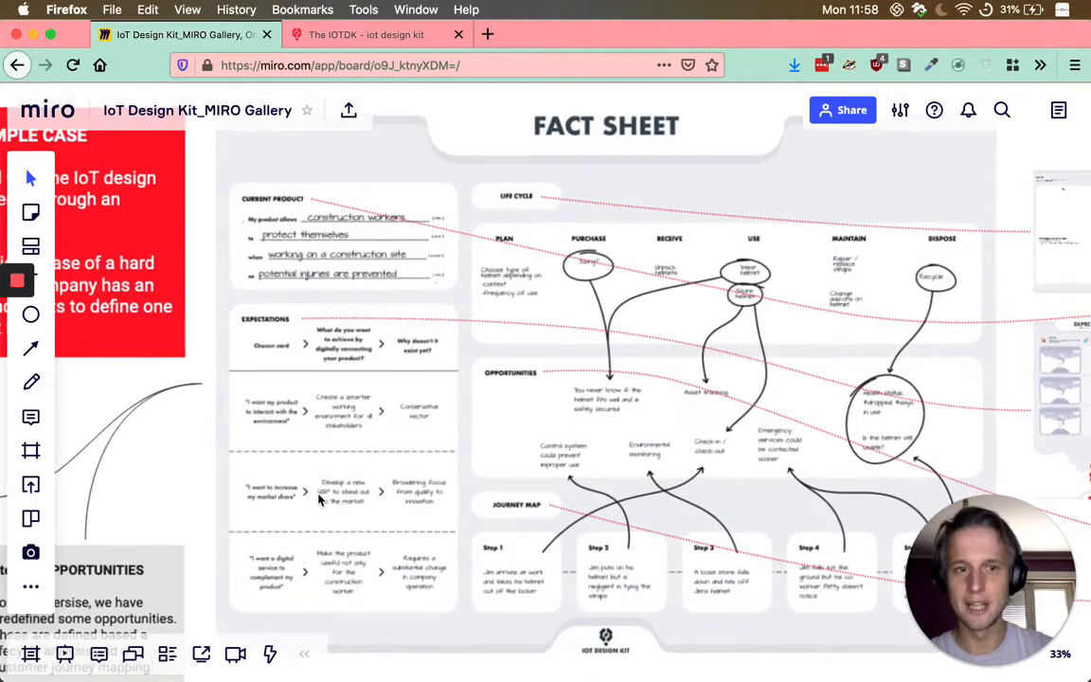
pyautogui.scroll(-3, 322, 435)
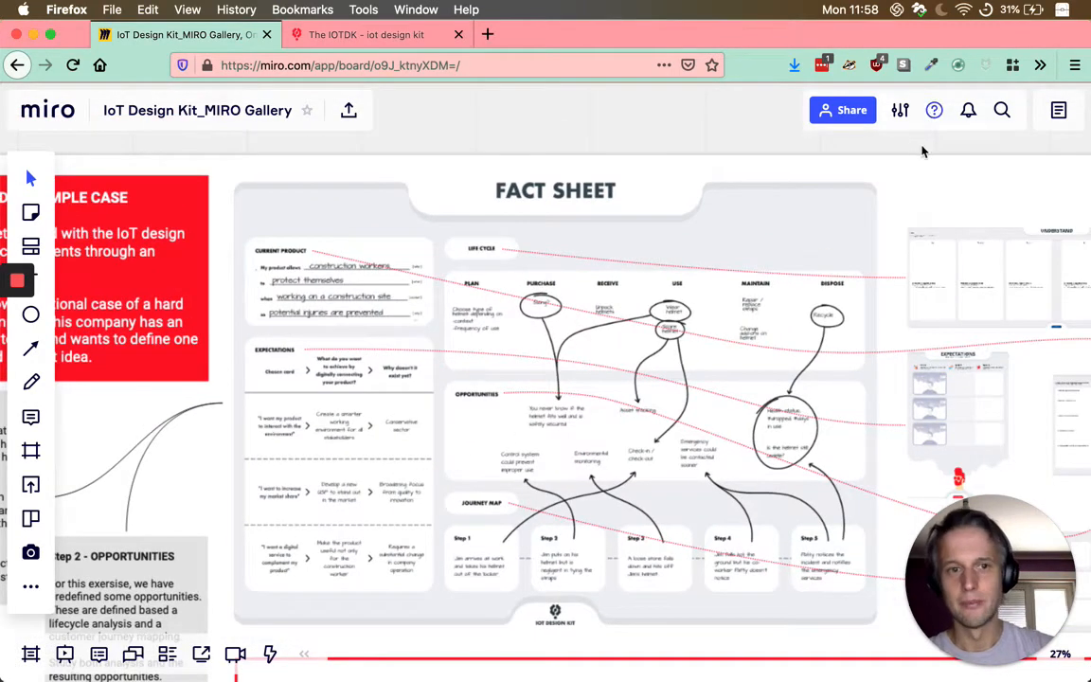
pyautogui.moveTo(880, 136); pyautogui.dragTo(874, 135)
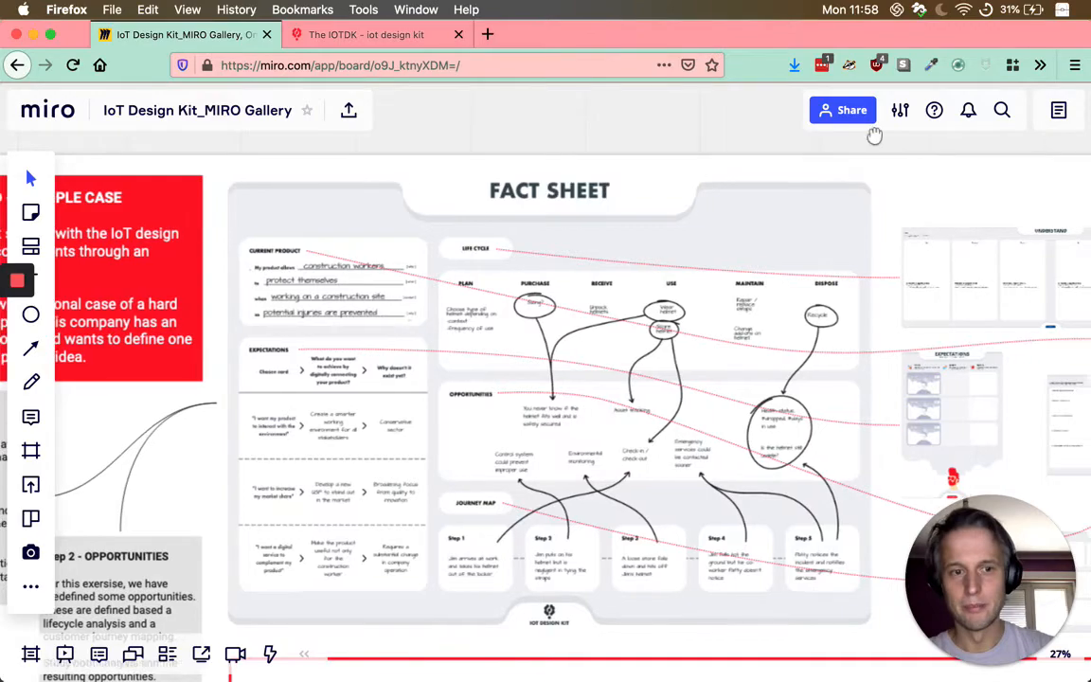
# Step: Look past the example case to the Common resources, Misccards (expectations) and Wildcards frames
pyautogui.scroll(-4, 966, 194)
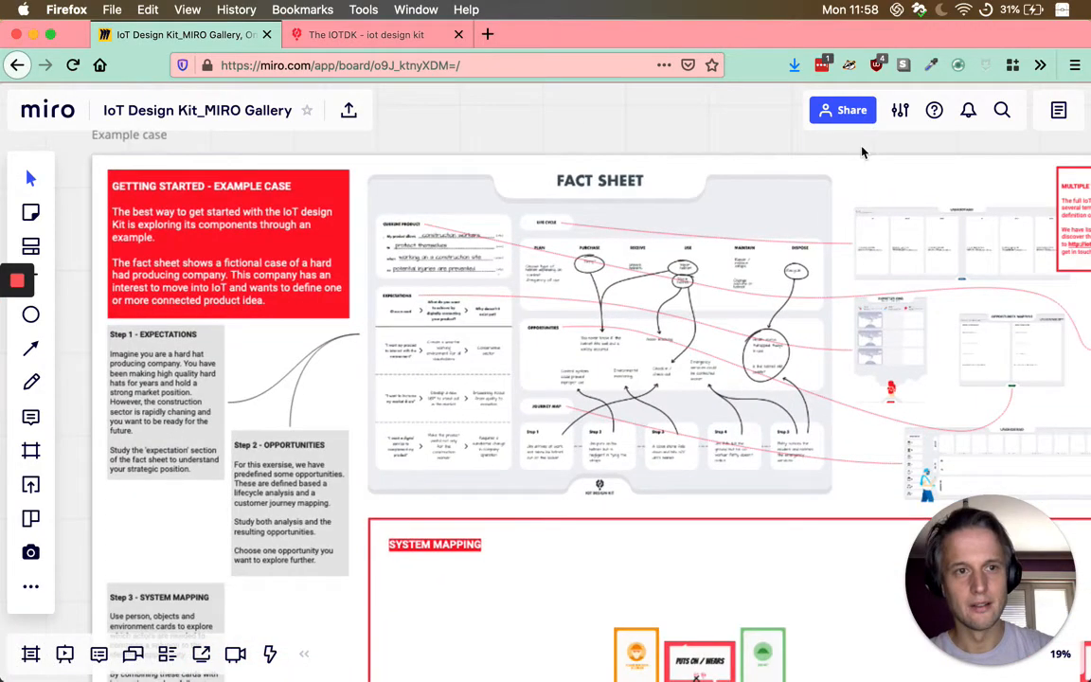
pyautogui.moveTo(860, 146); pyautogui.dragTo(768, 152)
pyautogui.scroll(-3, 769, 152)
pyautogui.moveTo(923, 145); pyautogui.dragTo(539, 134)
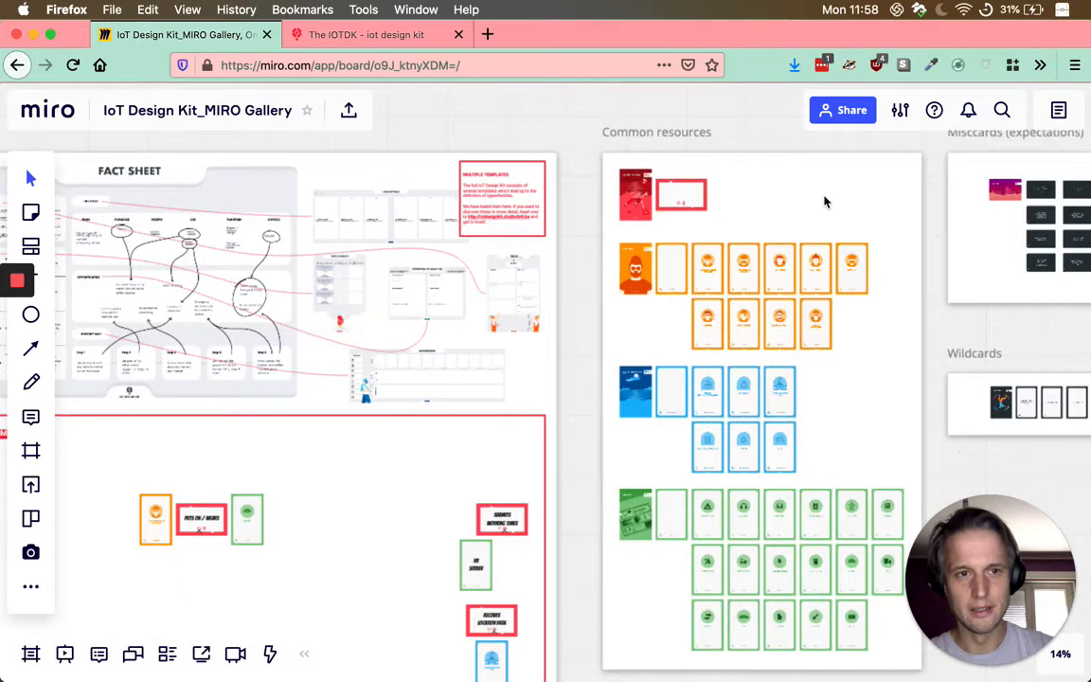
pyautogui.moveTo(826, 202); pyautogui.dragTo(449, 222)
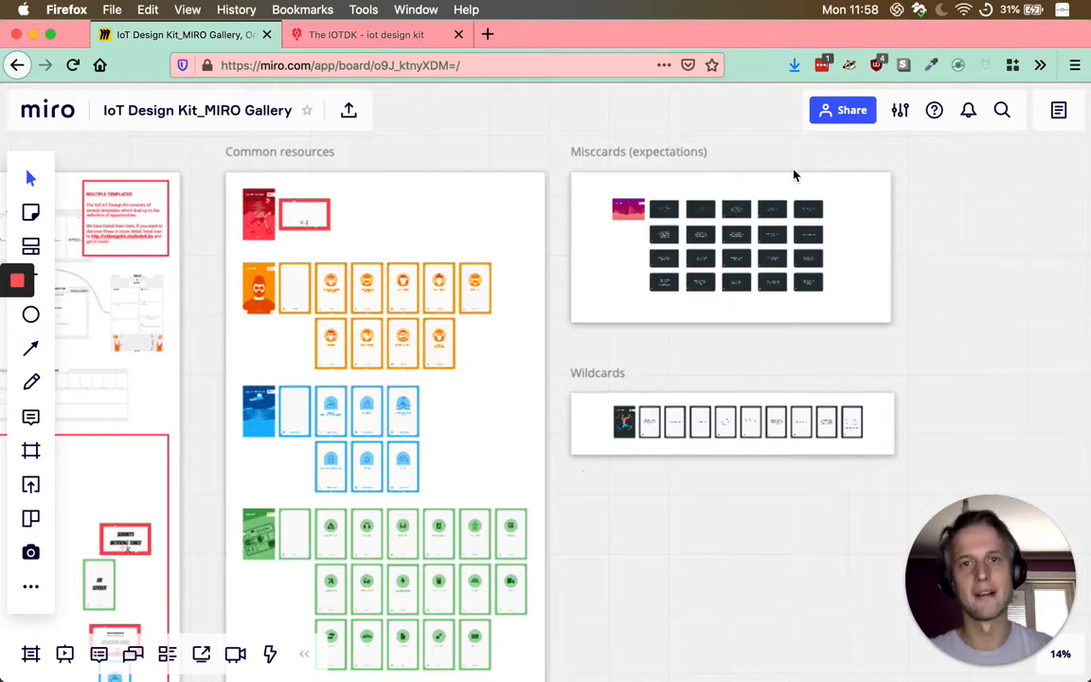
# Step: Read the individual expectation cards in the Misccards frame, including those in the lower rows, and review the full deck
pyautogui.scroll(5, 810, 181)
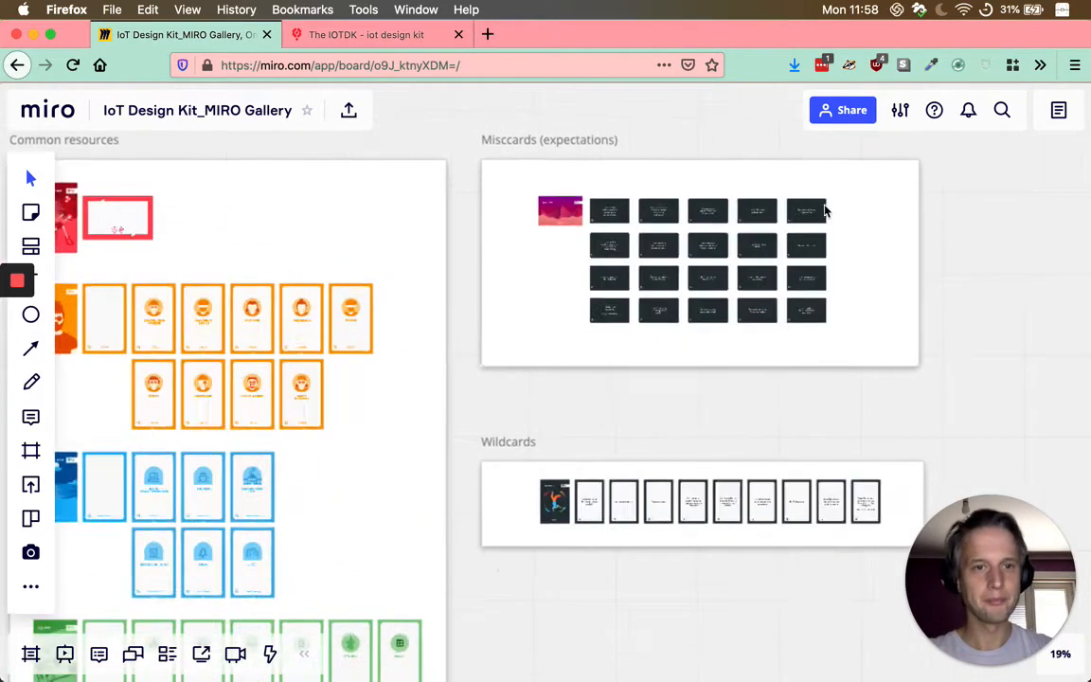
pyautogui.scroll(4, 731, 230)
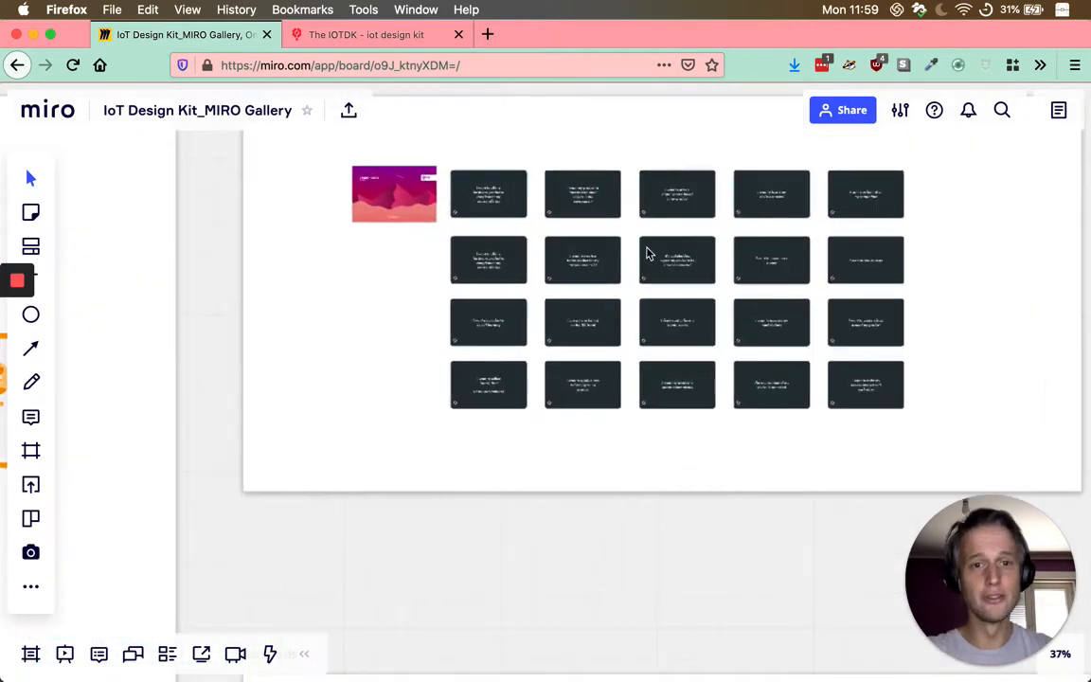
pyautogui.scroll(10, 646, 254)
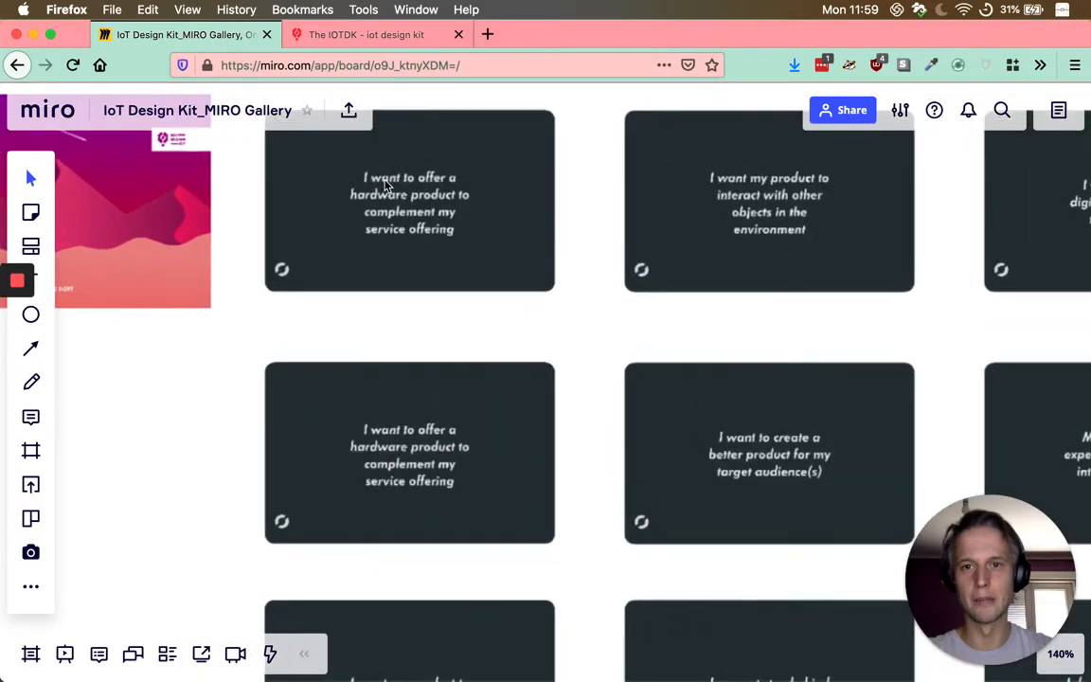
pyautogui.scroll(2, 386, 185)
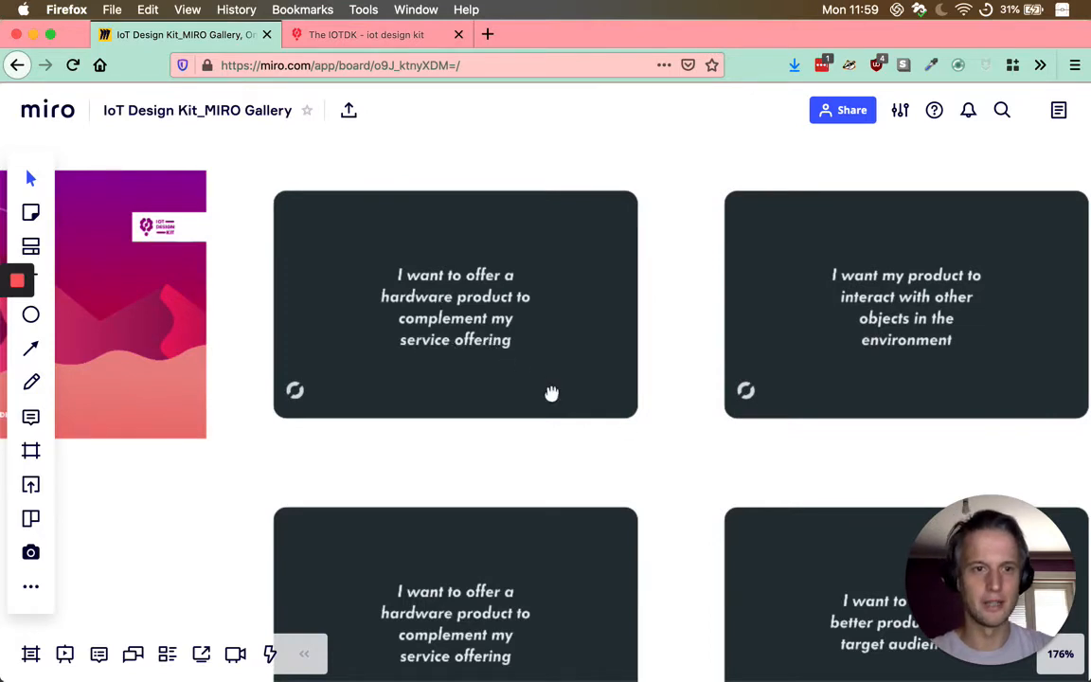
pyautogui.scroll(-5, 551, 393)
pyautogui.hscroll(6, 551, 393)
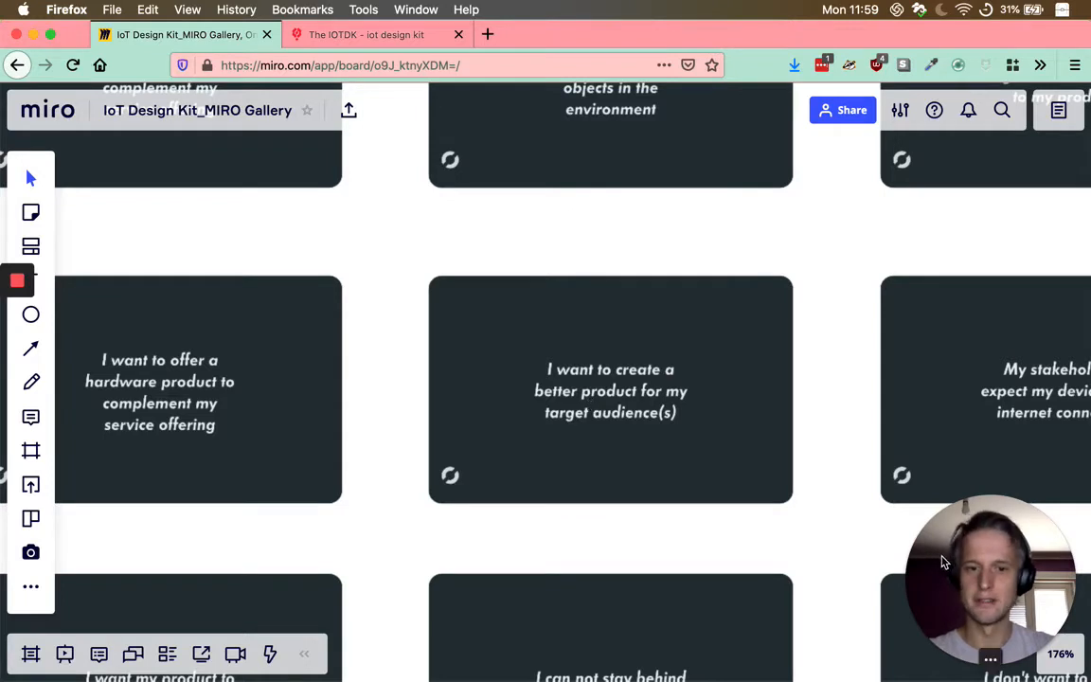
pyautogui.scroll(-5, 801, 224)
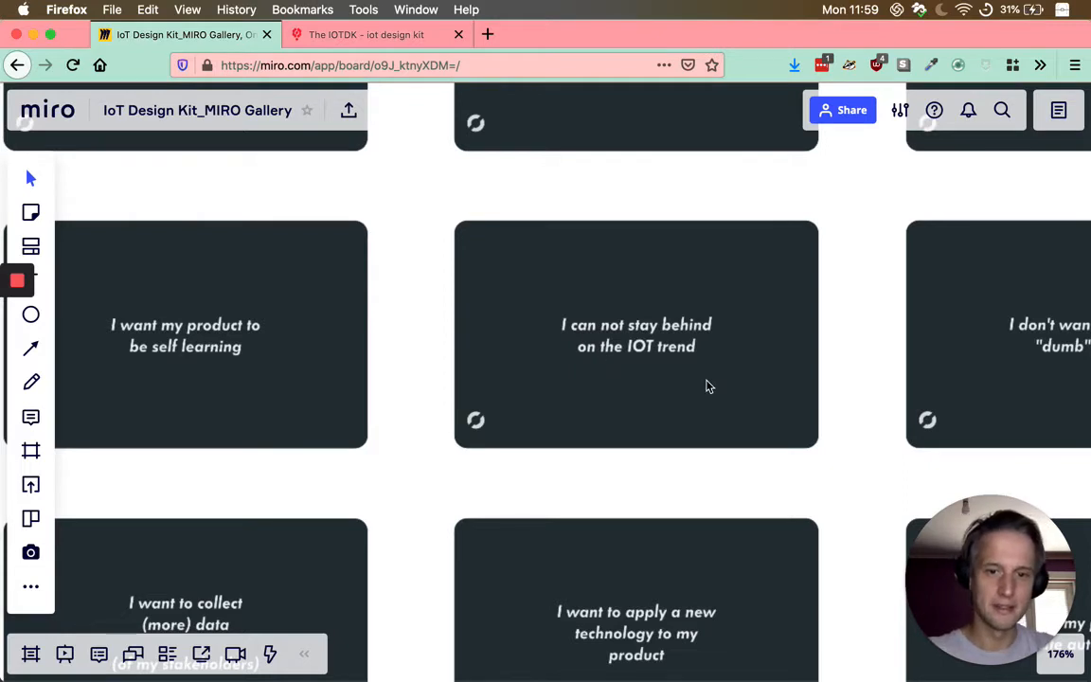
pyautogui.moveTo(353, 488); pyautogui.dragTo(634, 460)
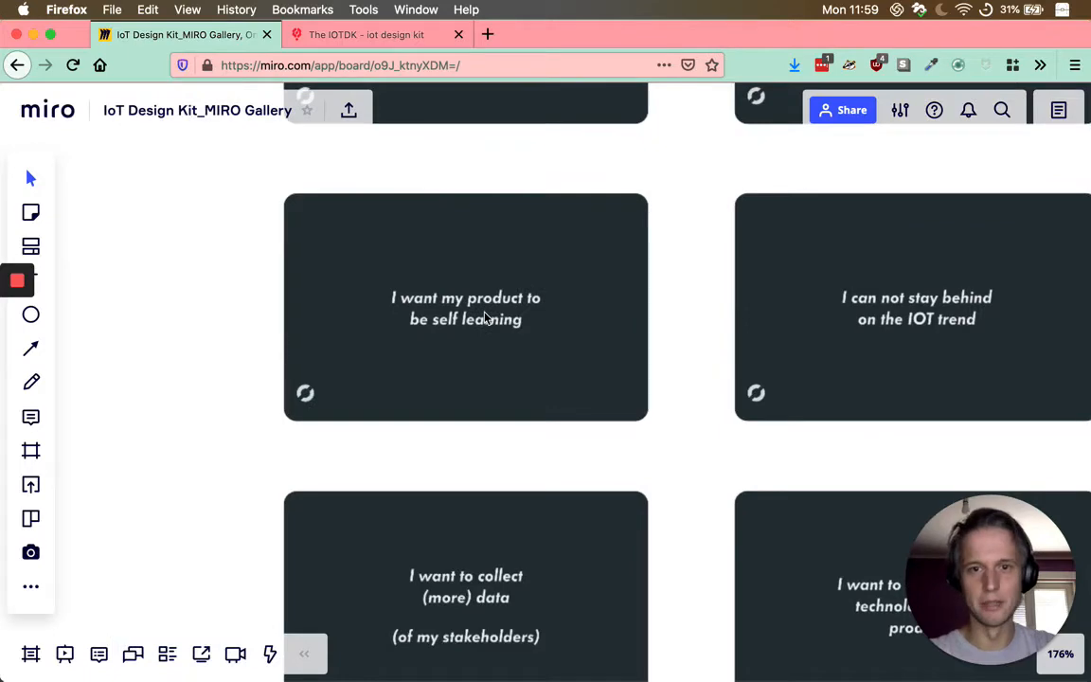
pyautogui.scroll(-5, 417, 440)
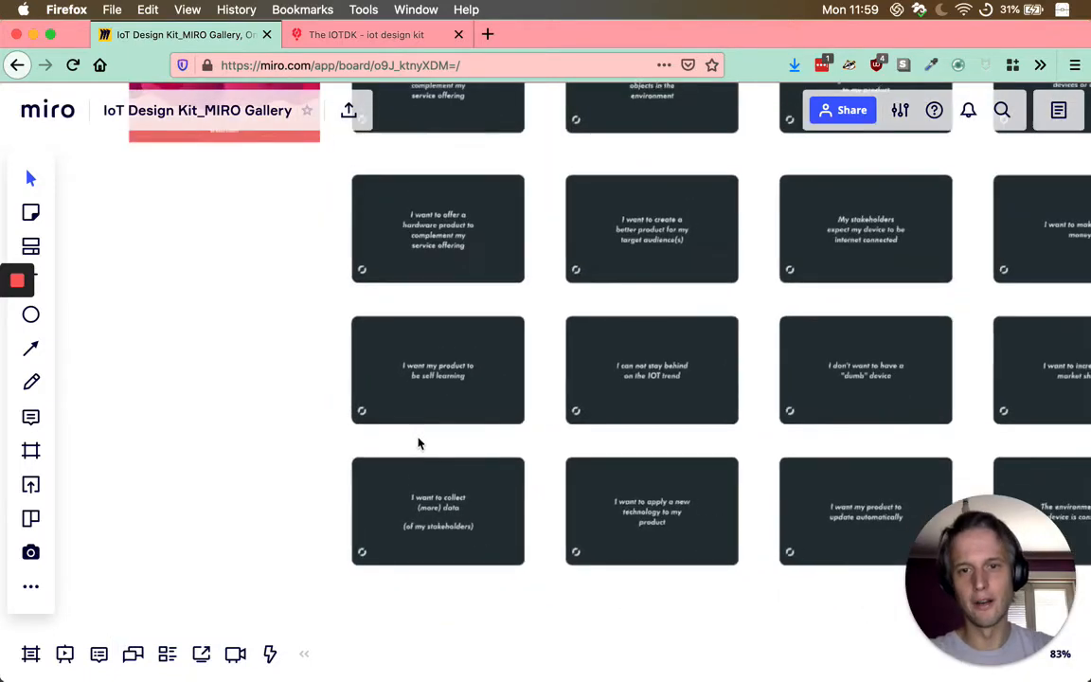
pyautogui.scroll(-5, 419, 443)
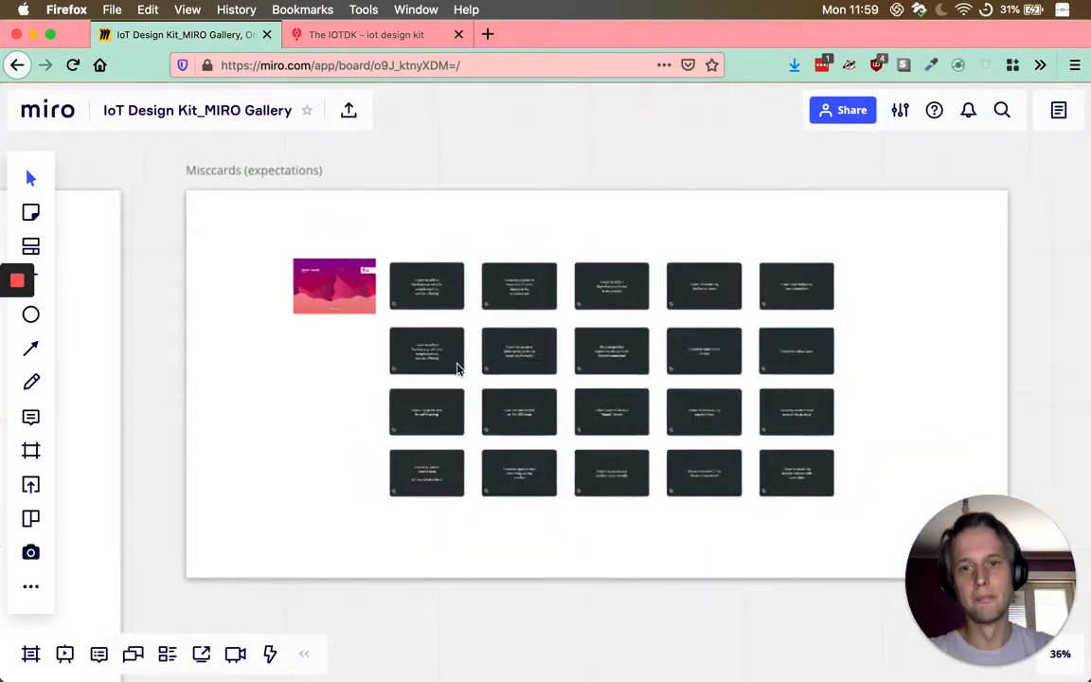
pyautogui.scroll(2, 457, 368)
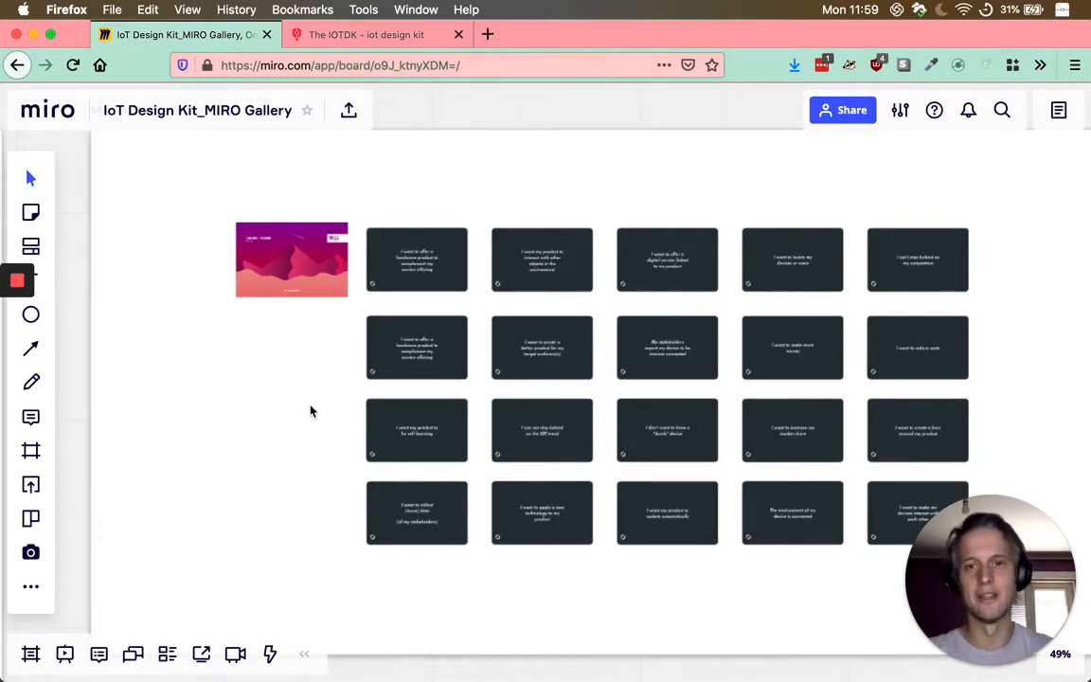
pyautogui.scroll(-2, 214, 413)
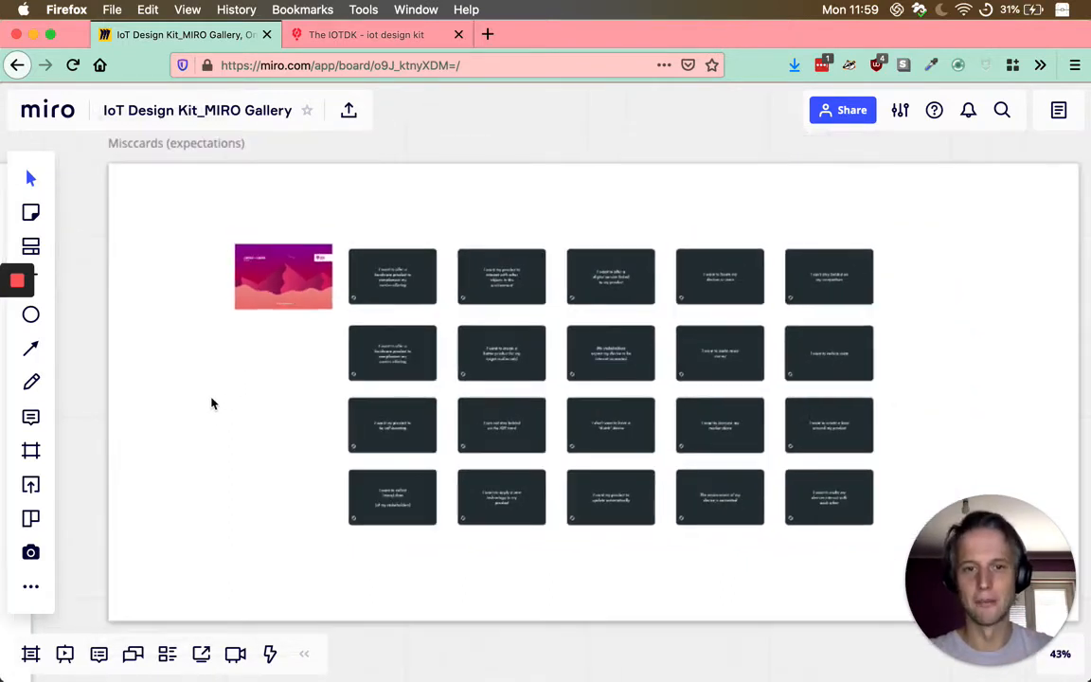
pyautogui.scroll(1, 201, 419)
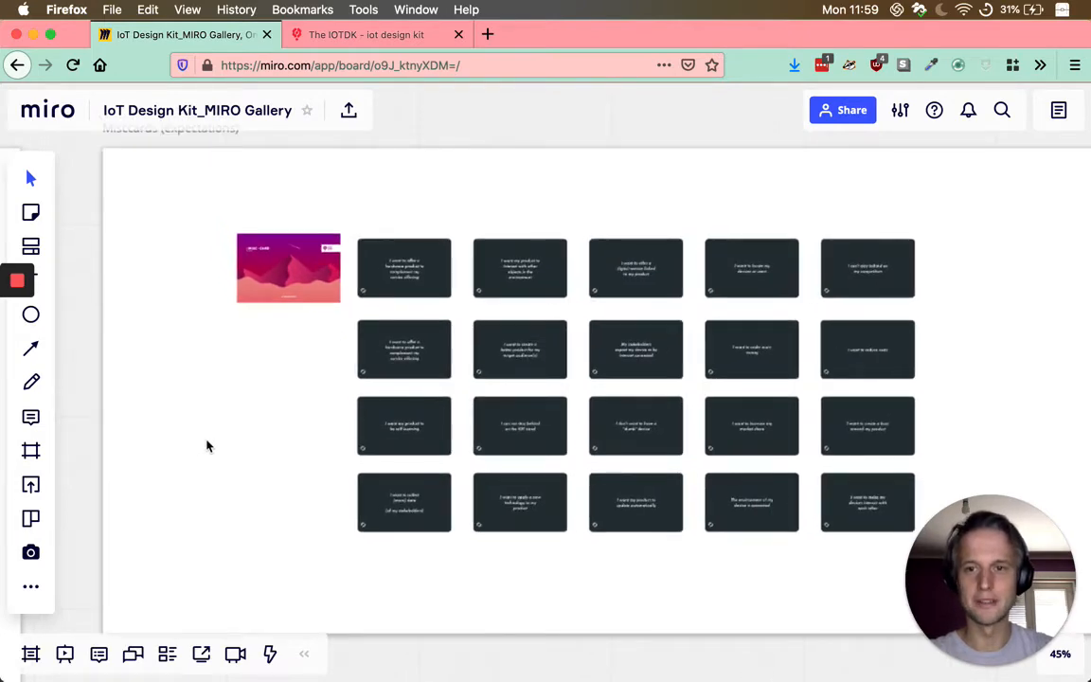
pyautogui.scroll(-3, 363, 502)
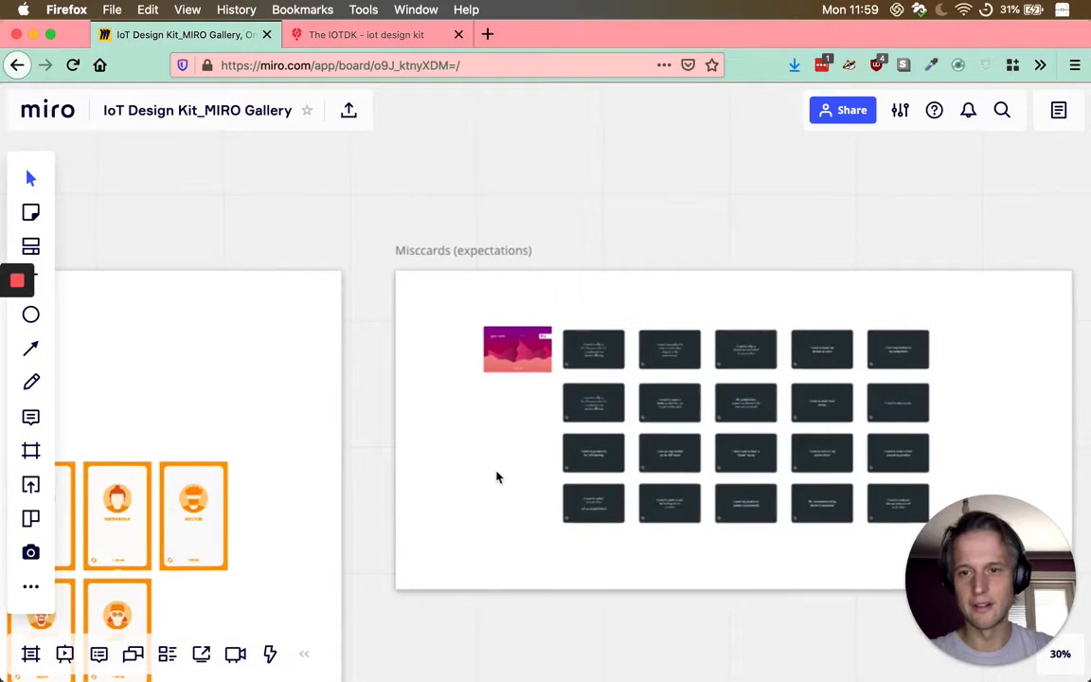
# Step: Return to the example case and examine the three step columns of the Expectations template up close
pyautogui.moveTo(496, 476); pyautogui.dragTo(773, 455)
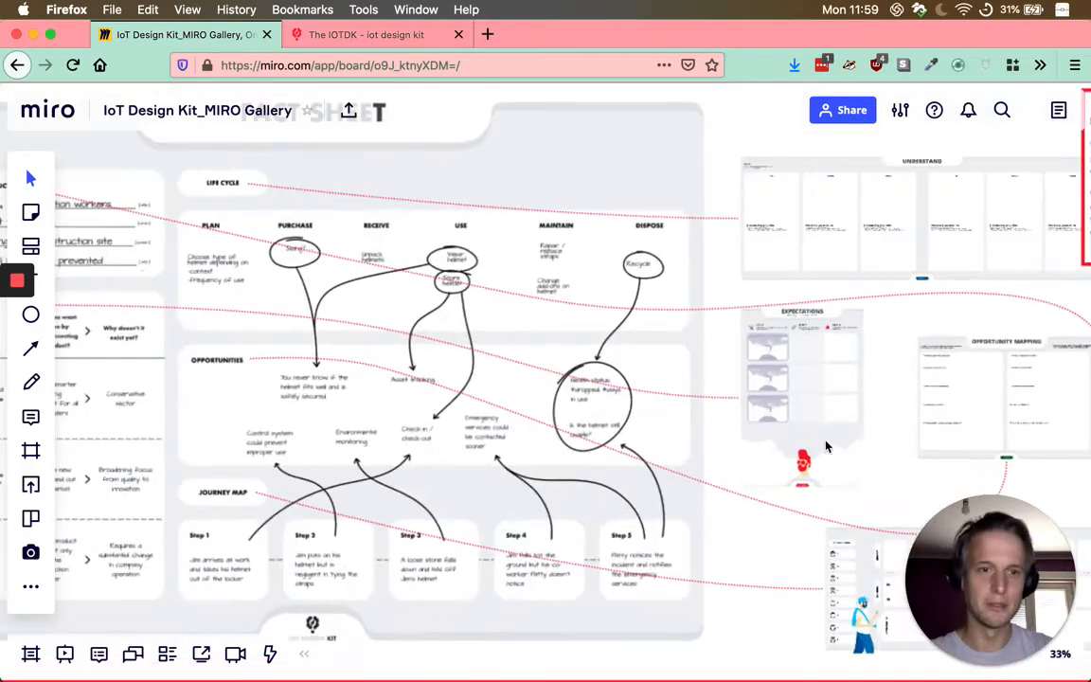
pyautogui.scroll(5, 849, 453)
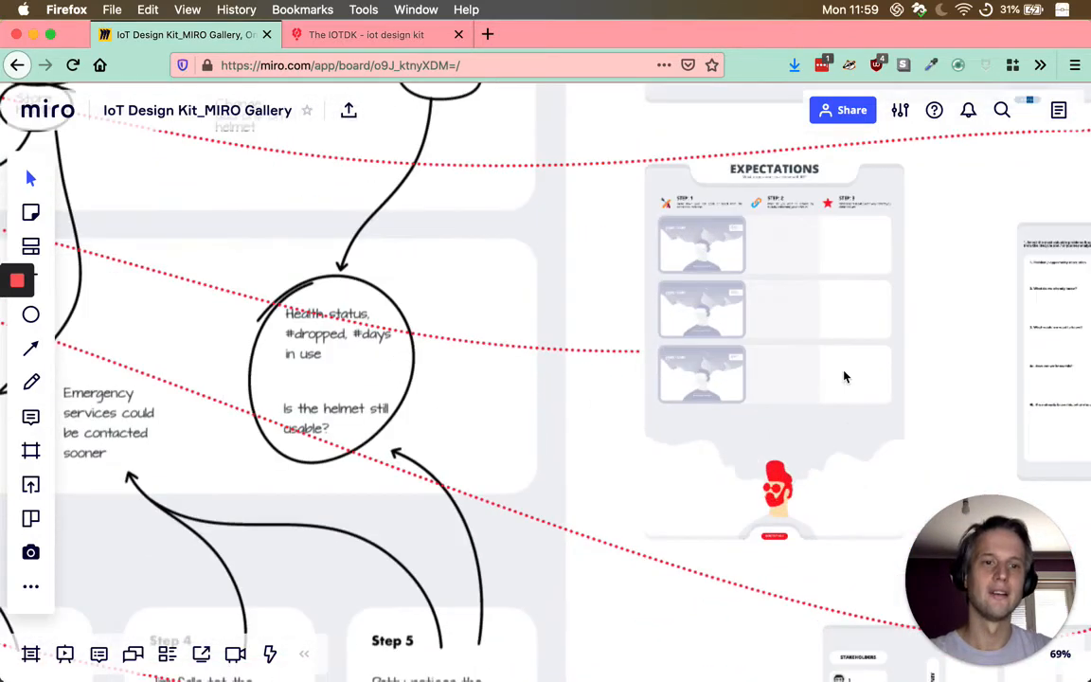
pyautogui.scroll(1, 827, 338)
pyautogui.scroll(2, 822, 254)
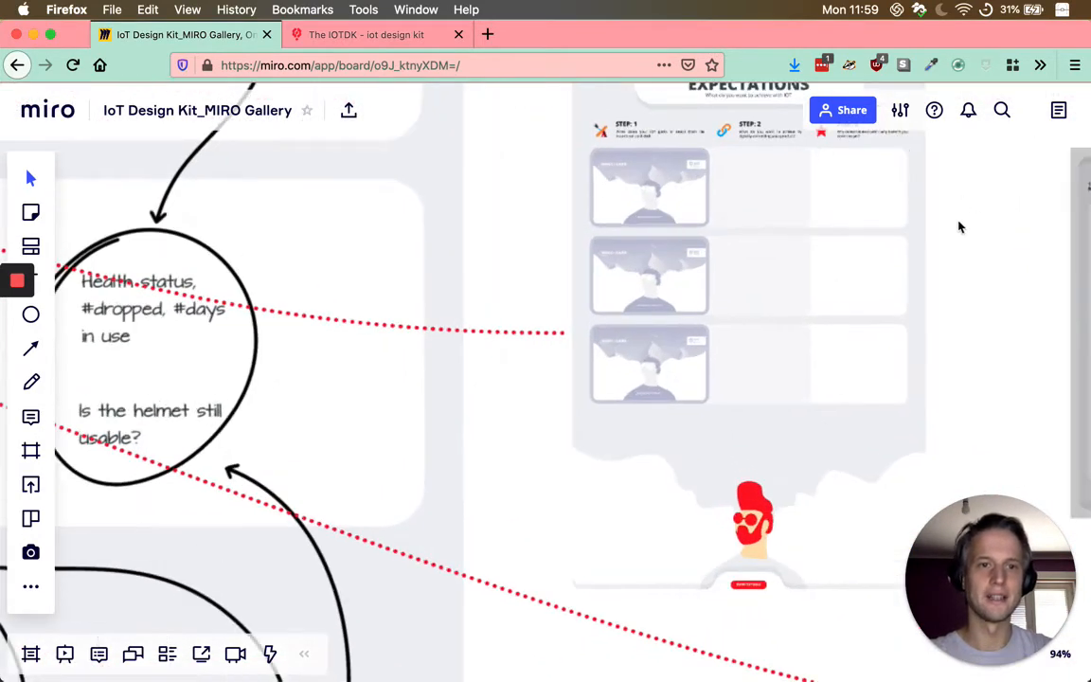
pyautogui.scroll(2, 820, 203)
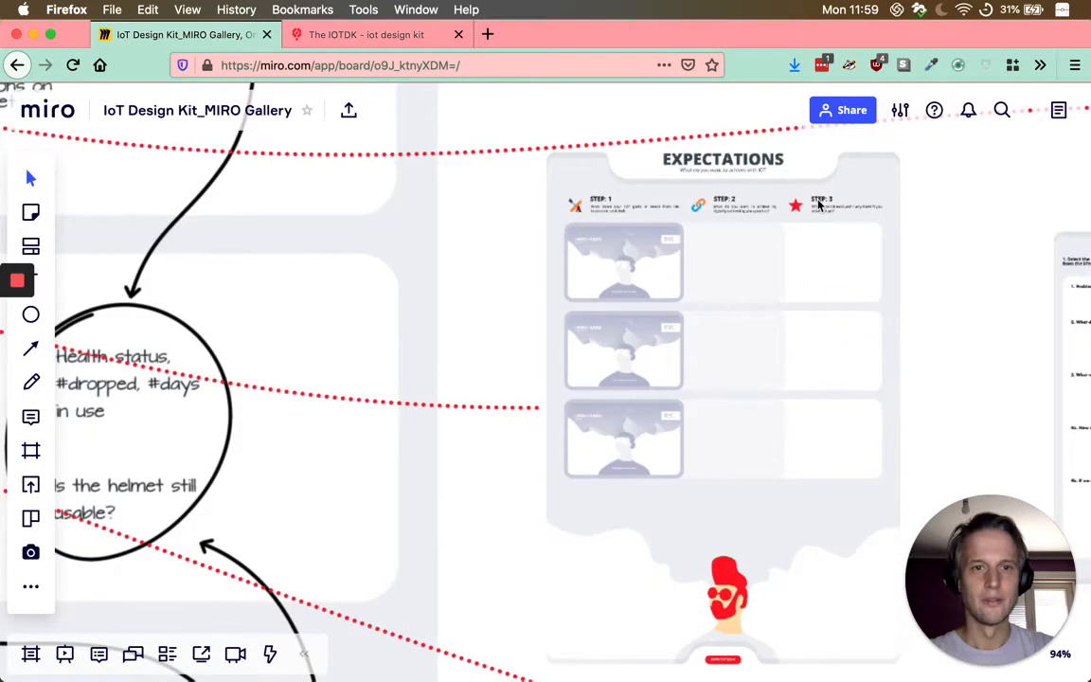
pyautogui.scroll(3, 819, 204)
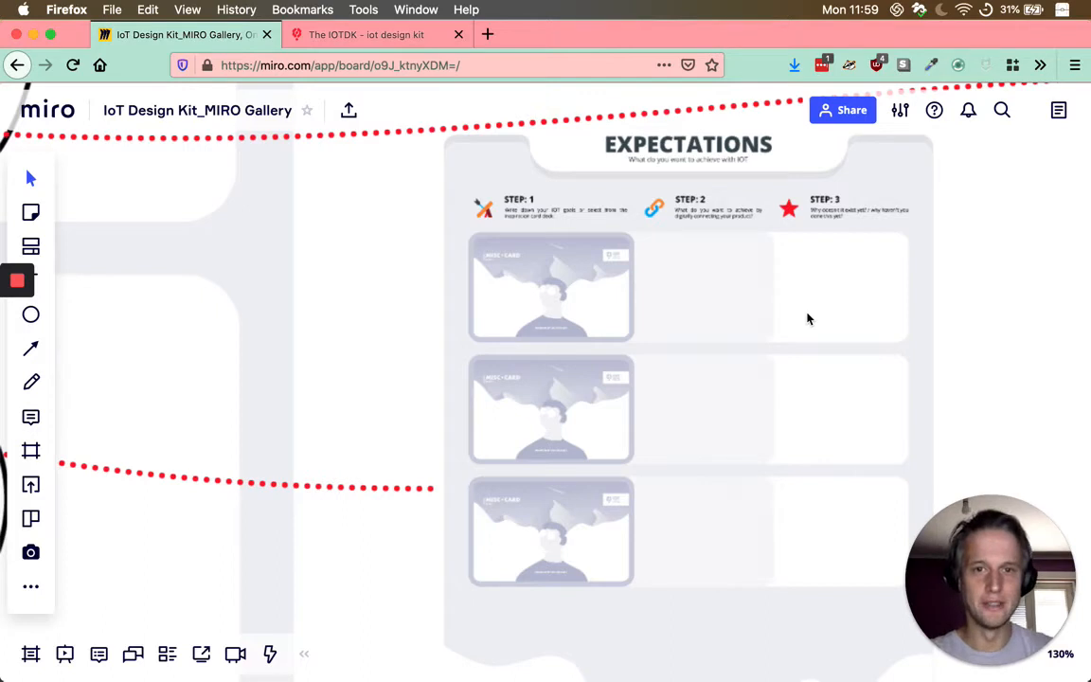
# Step: Examine the Step 3 column of the Expectations template and its question about why the idea doesn't exist yet
pyautogui.scroll(1, 789, 319)
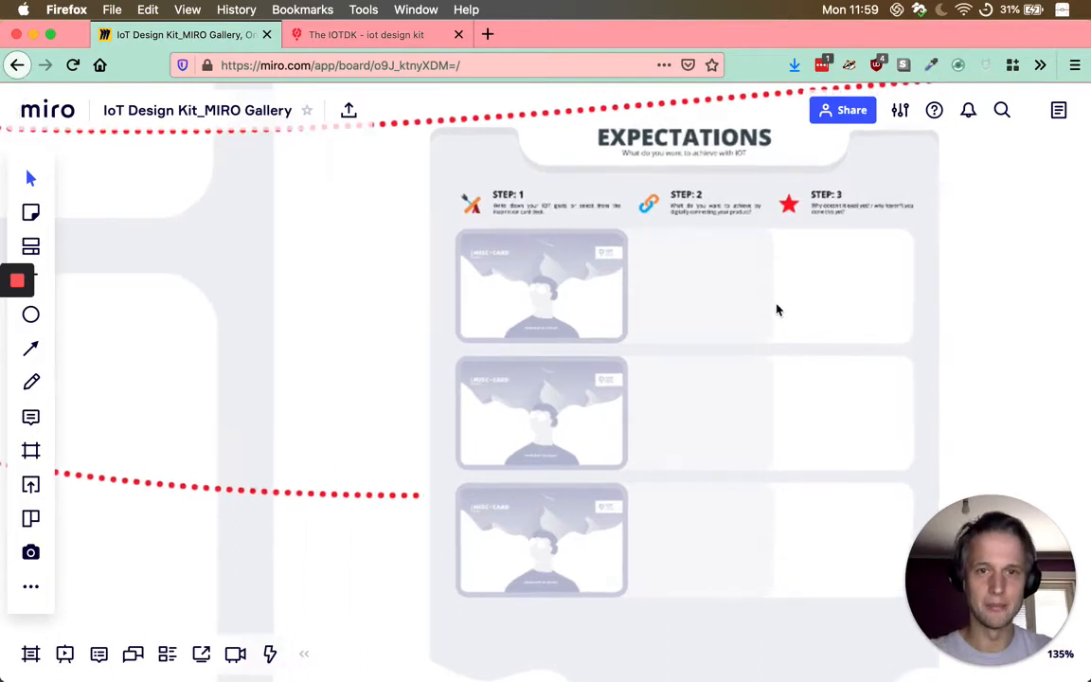
pyautogui.scroll(2, 666, 272)
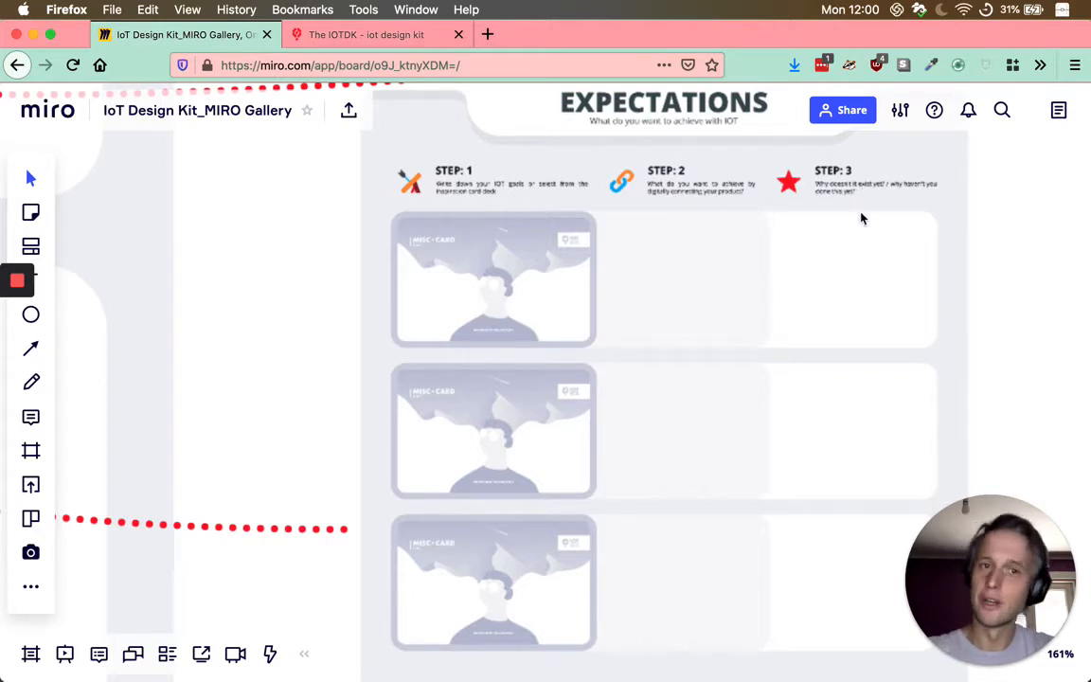
pyautogui.scroll(-5, 725, 311)
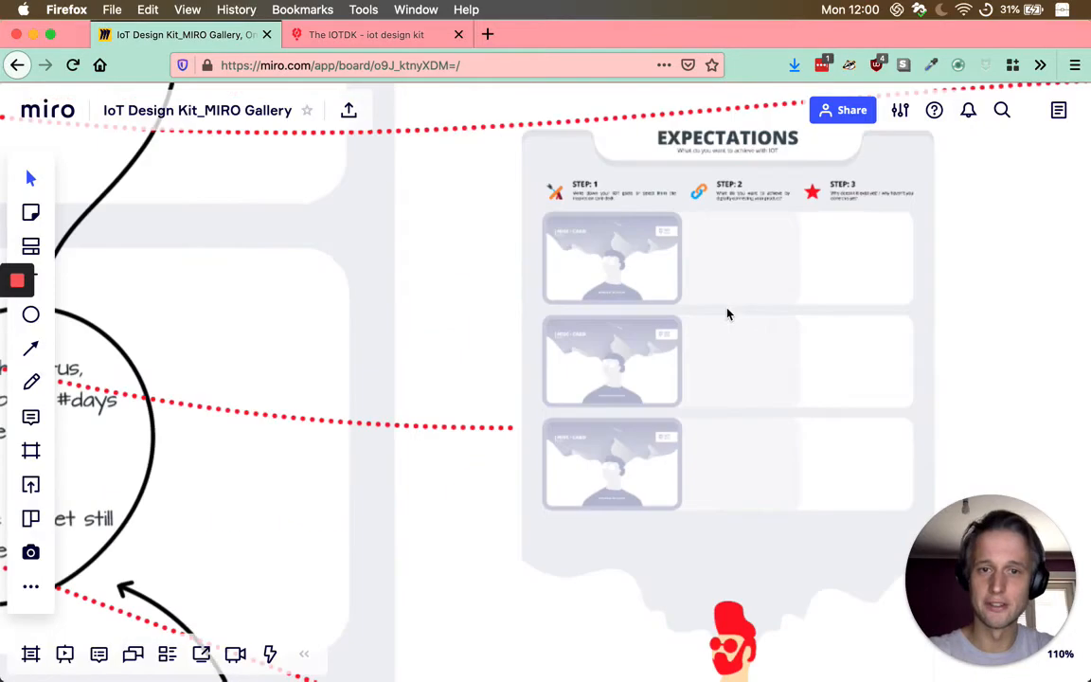
# Step: Return to the fact sheet's Expectations section and read across each chosen card's goal and reason for not existing yet
pyautogui.scroll(-15, 726, 311)
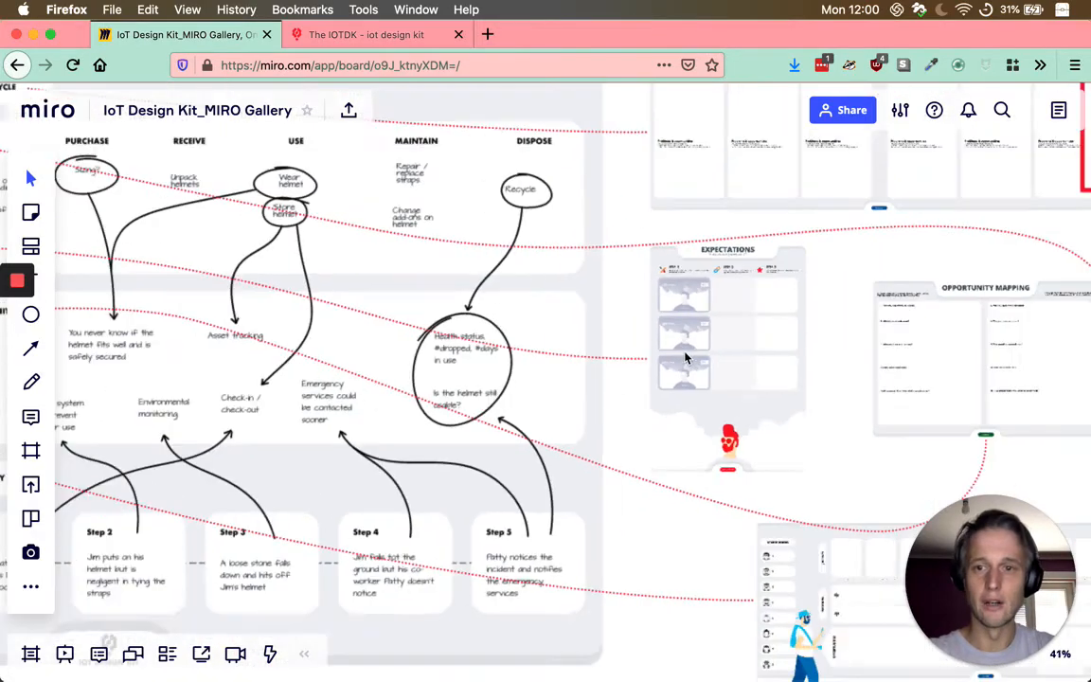
pyautogui.scroll(4, 182, 395)
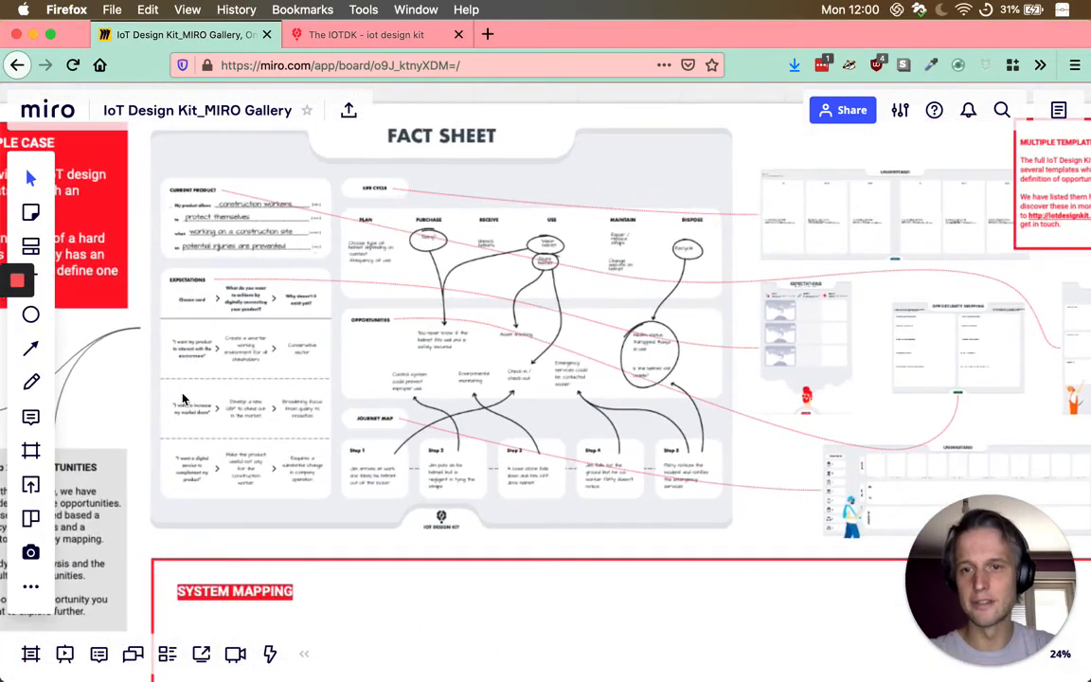
pyautogui.scroll(2, 163, 387)
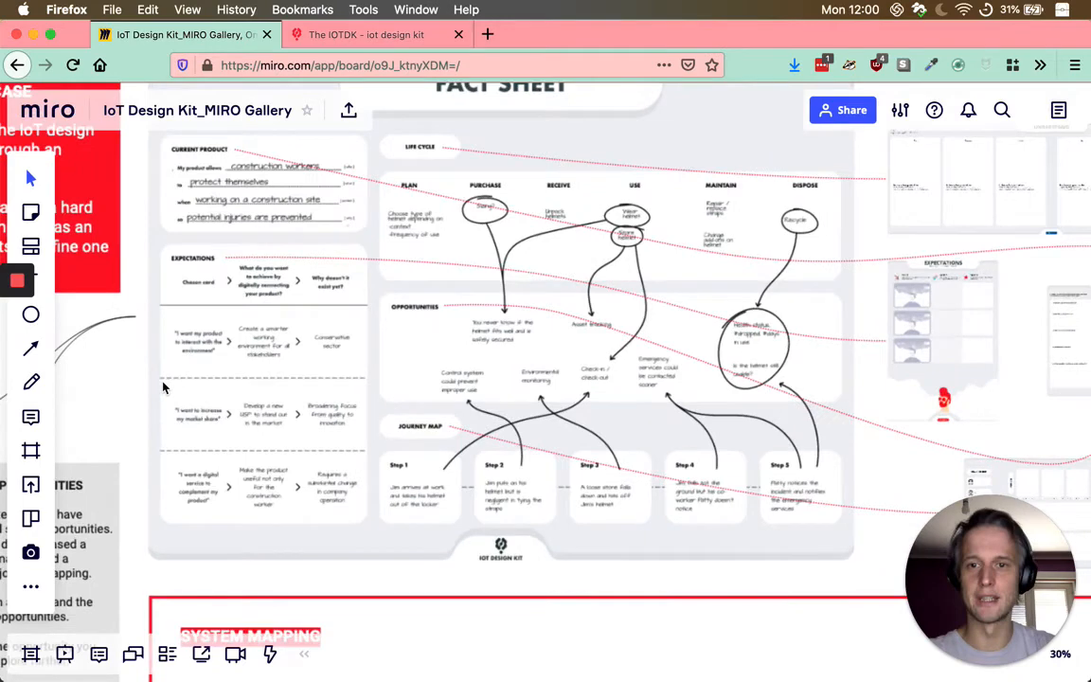
pyautogui.scroll(5, 163, 386)
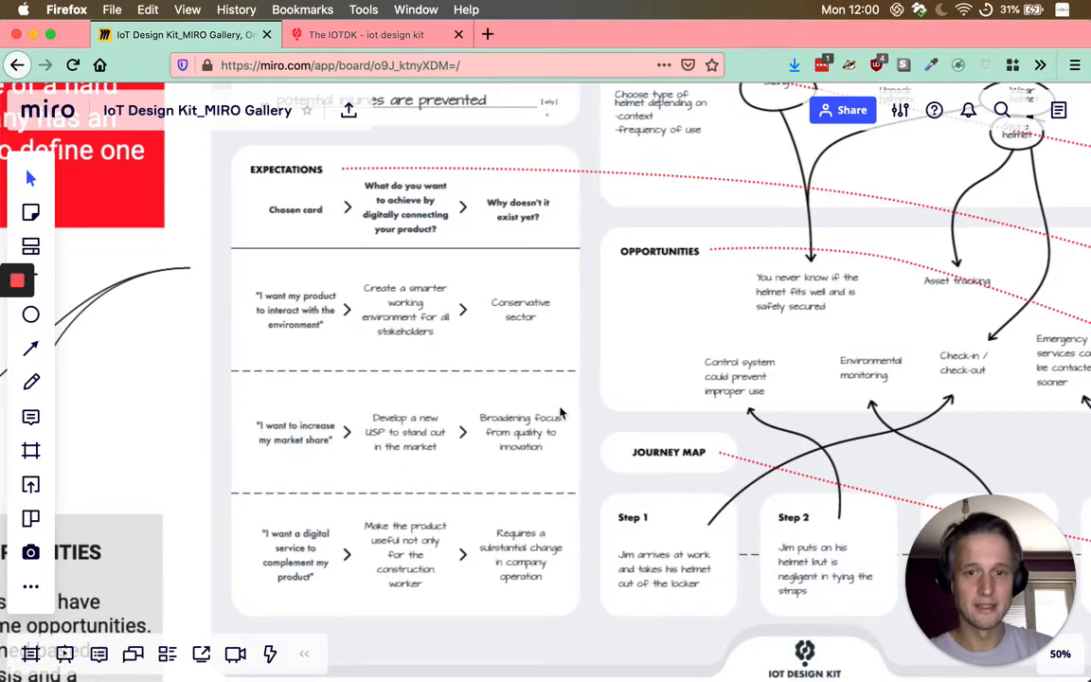
pyautogui.scroll(1, 556, 455)
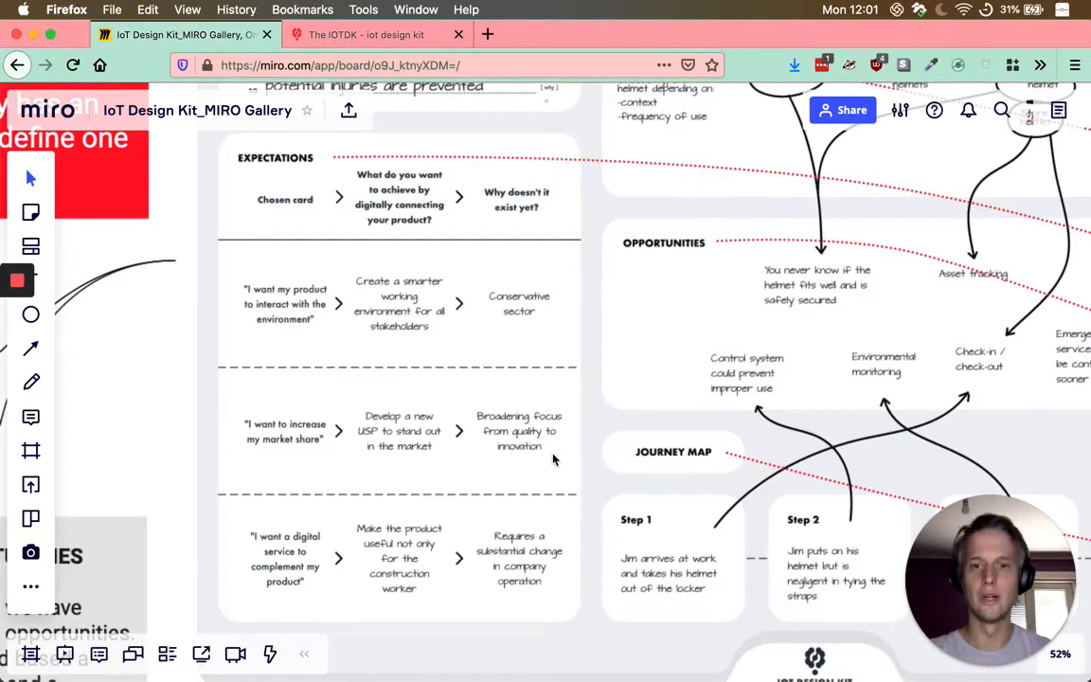
pyautogui.scroll(-3, 557, 434)
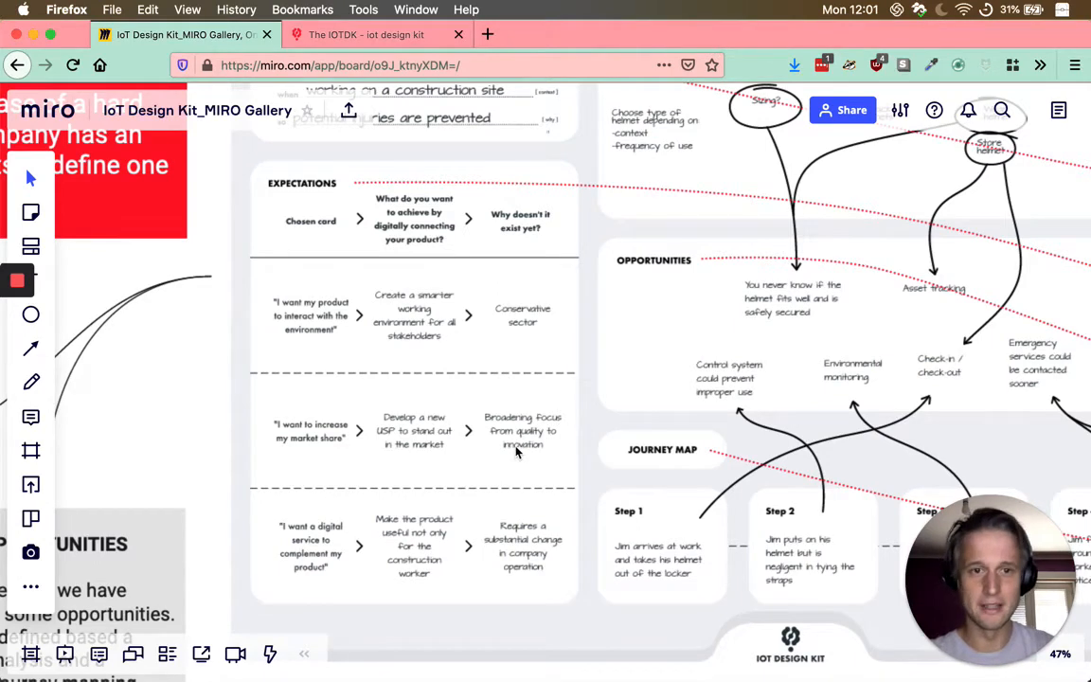
# Step: Examine the fact sheet's Life Cycle, Opportunities and Journey Map sections, following the arrows that link their entries to the opportunities
pyautogui.scroll(-5, 512, 454)
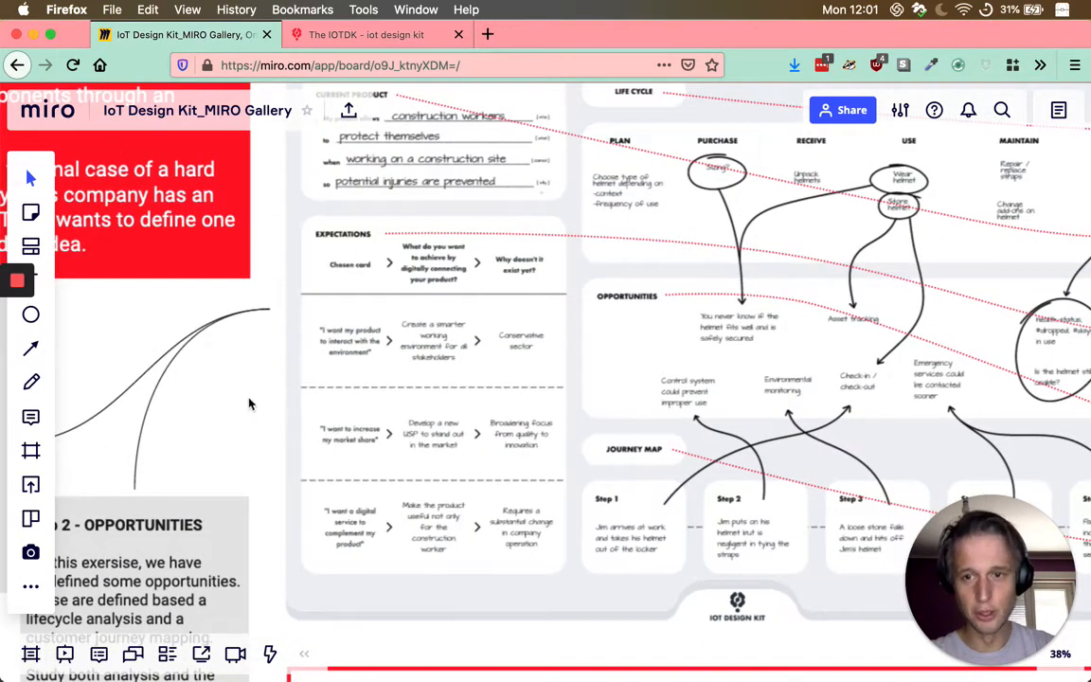
pyautogui.hscroll(2, 199, 412)
pyautogui.hscroll(5, 156, 417)
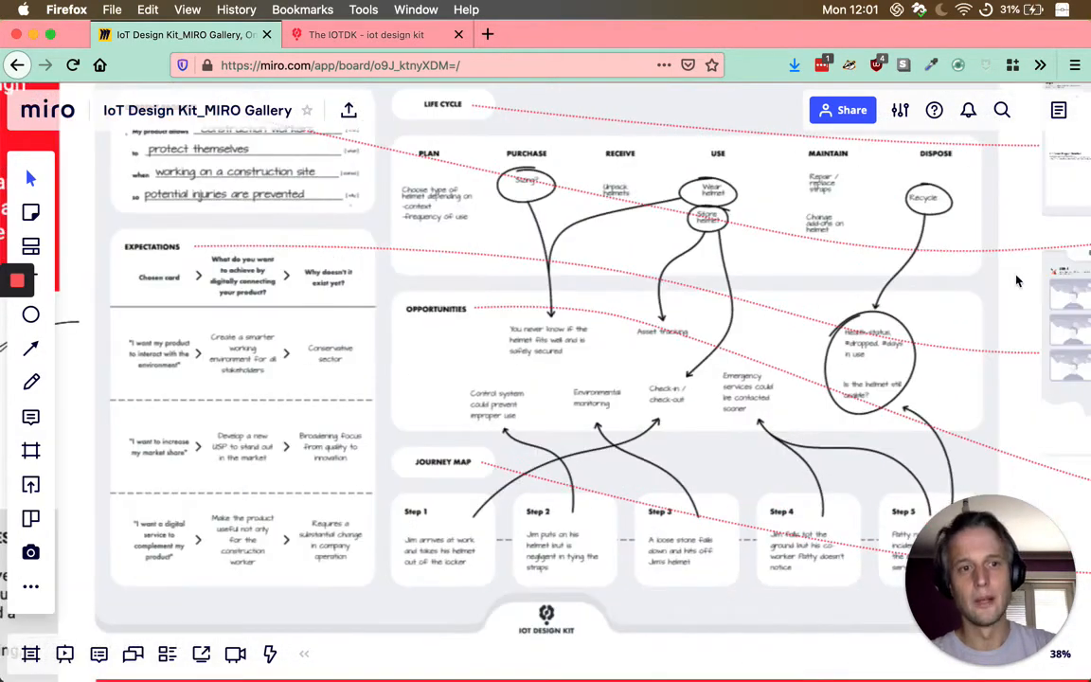
pyautogui.hscroll(3, 990, 293)
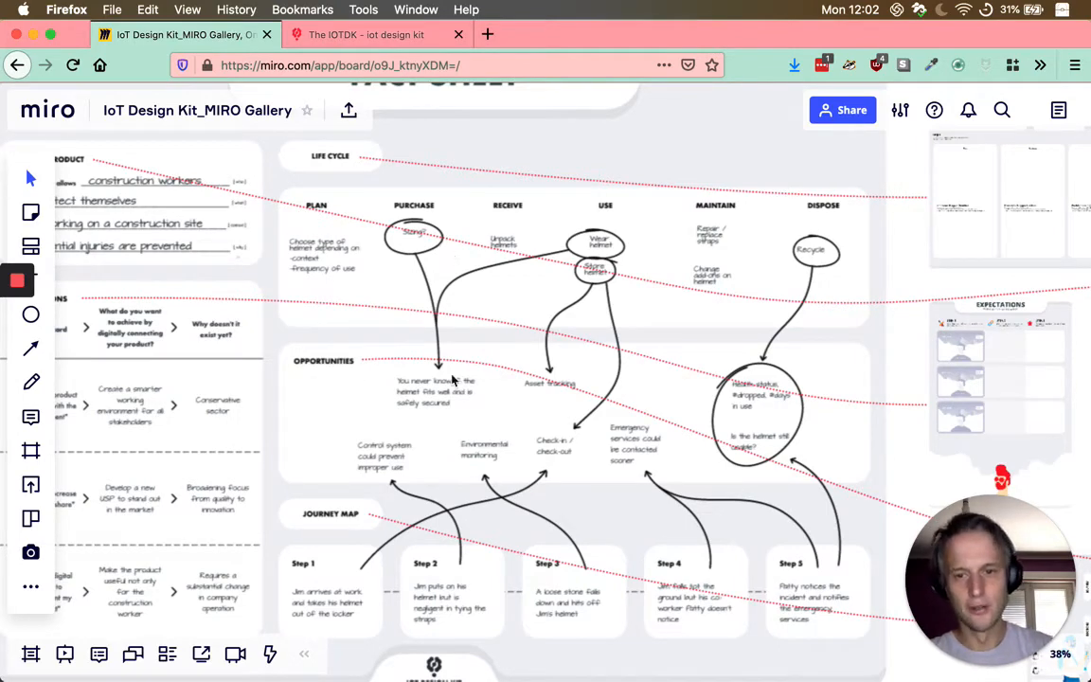
pyautogui.scroll(3, 771, 658)
pyautogui.scroll(1, 720, 644)
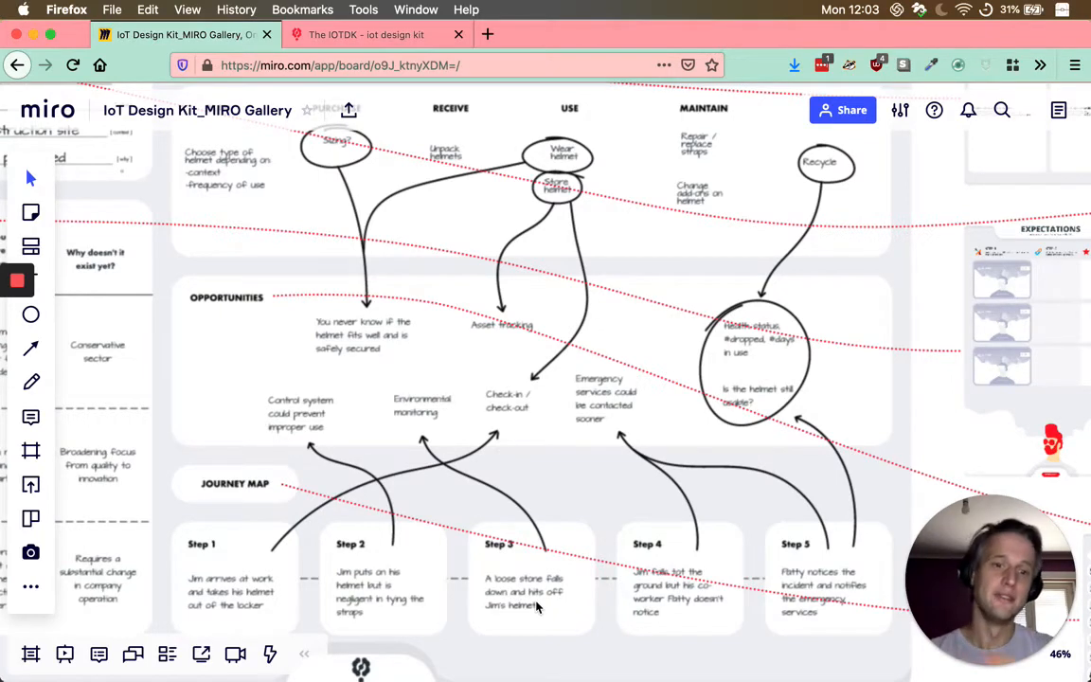
pyautogui.scroll(5, 536, 607)
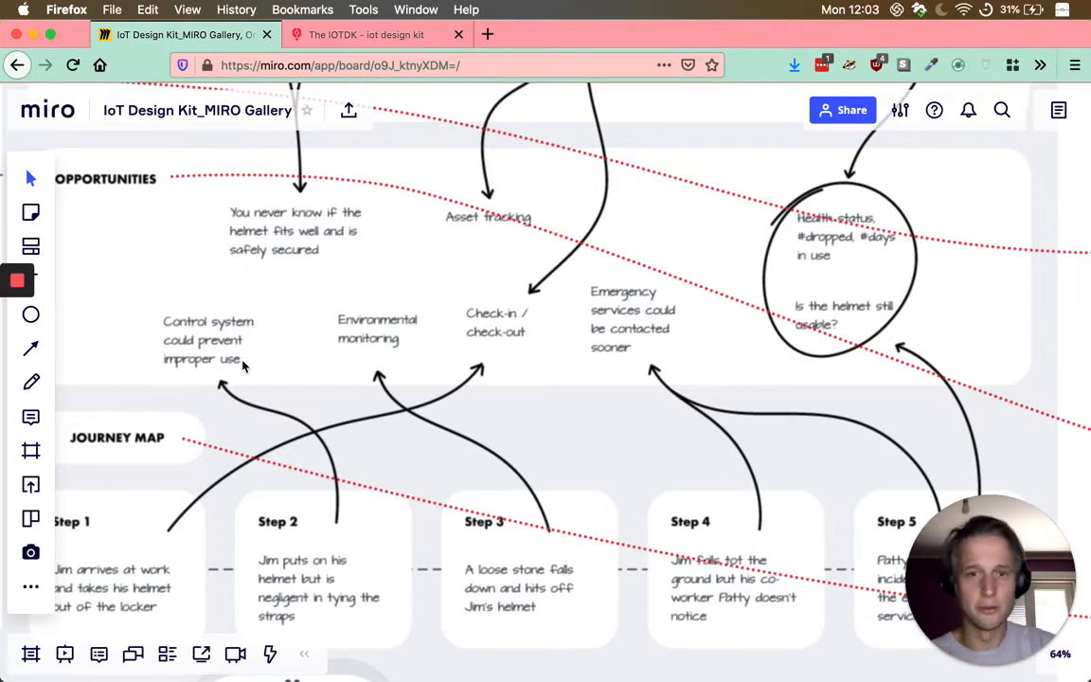
pyautogui.scroll(-2, 104, 592)
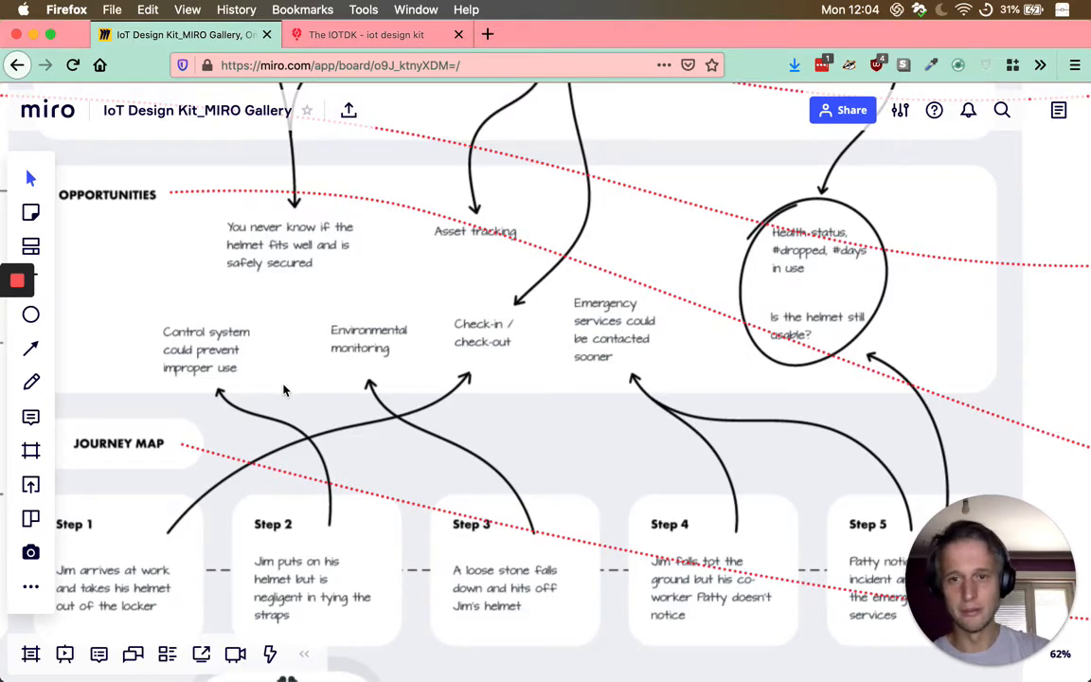
# Step: Survey the Example case frame as a whole, with its step instructions, fact sheet and System Mapping canvas
pyautogui.scroll(-5, 284, 390)
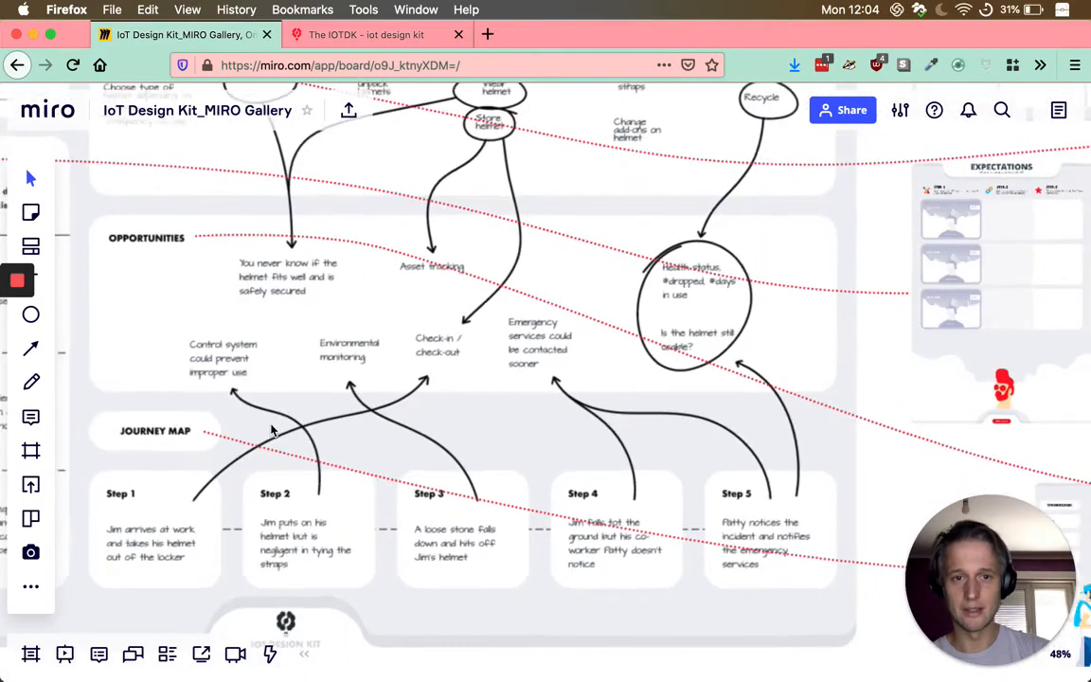
pyautogui.scroll(-5, 275, 440)
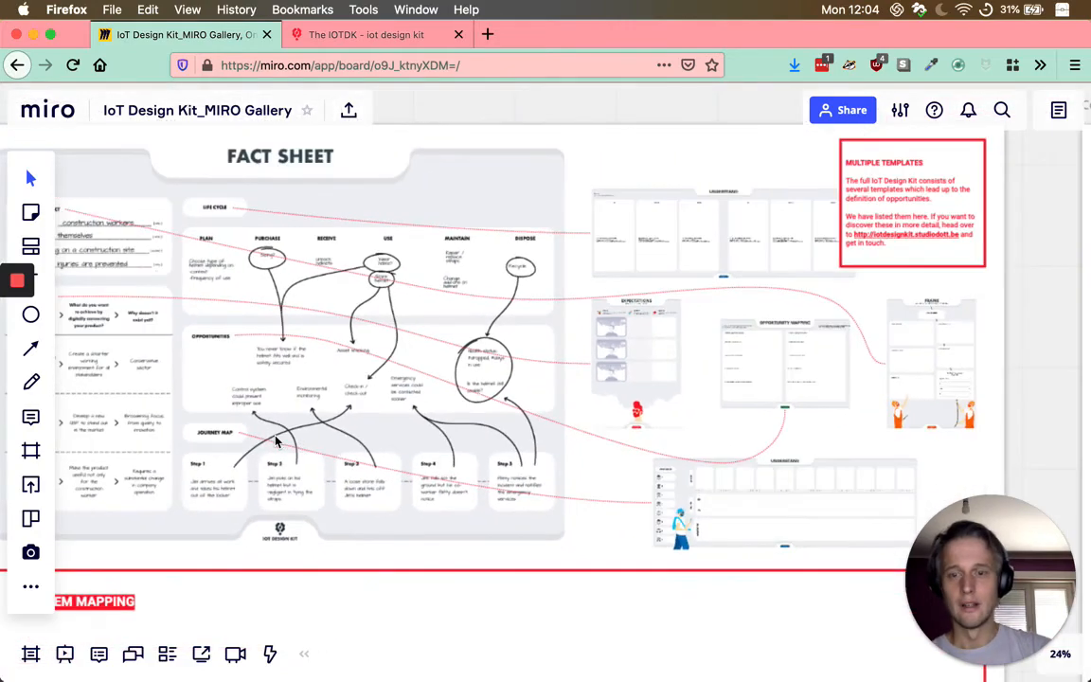
pyautogui.scroll(-5, 276, 440)
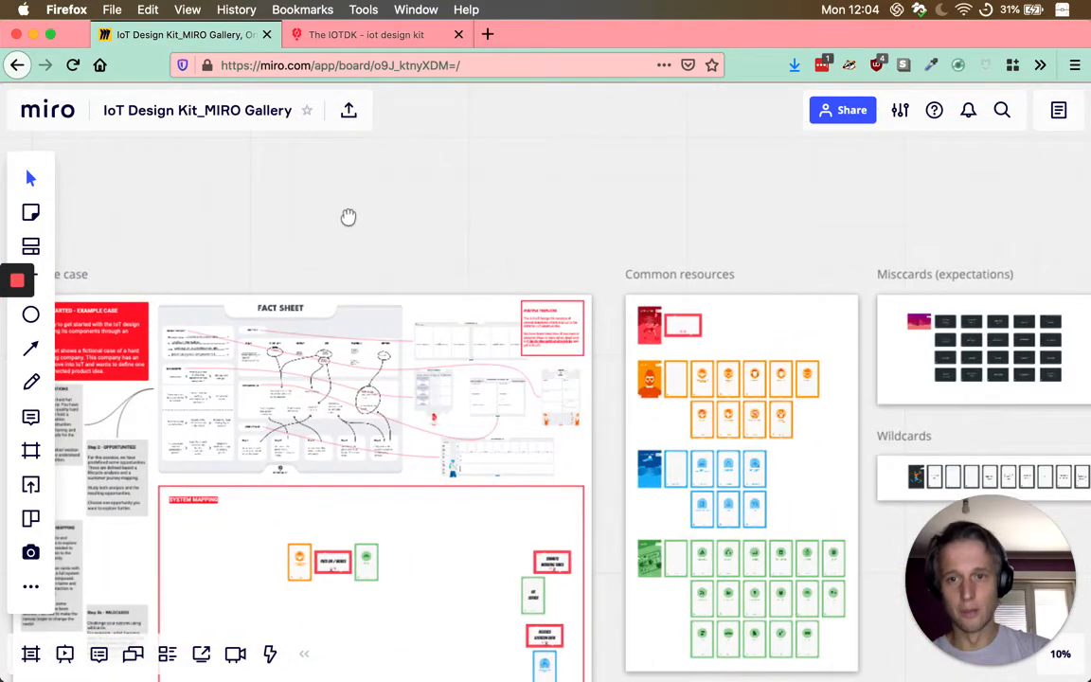
pyautogui.hscroll(-5, 349, 217)
pyautogui.scroll(-3, 348, 217)
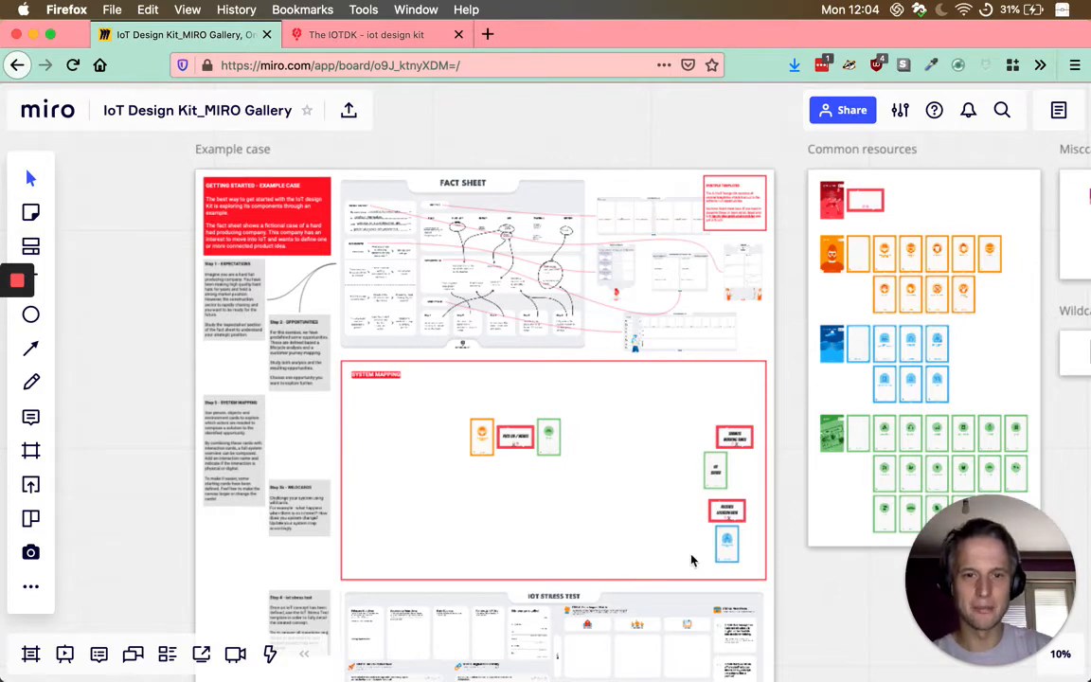
# Step: Inspect the predefined starting cards on the System Mapping canvas, including Puts on / Wears, HR Server and Receives Location Data
pyautogui.scroll(3, 575, 587)
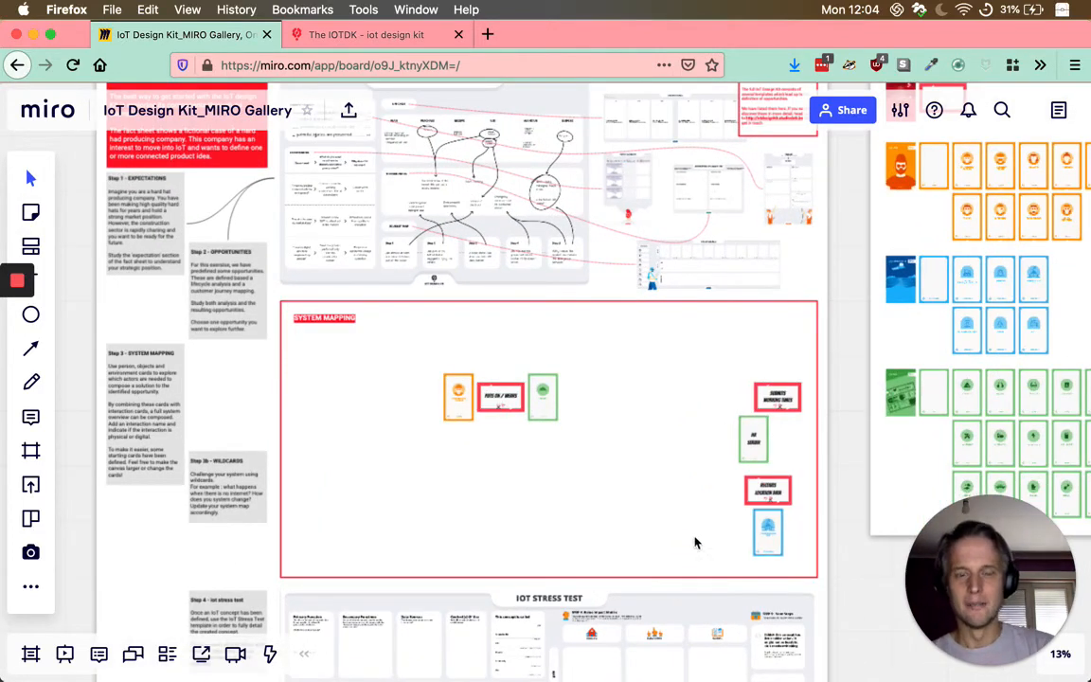
pyautogui.scroll(3, 696, 552)
pyautogui.hscroll(-1, 925, 452)
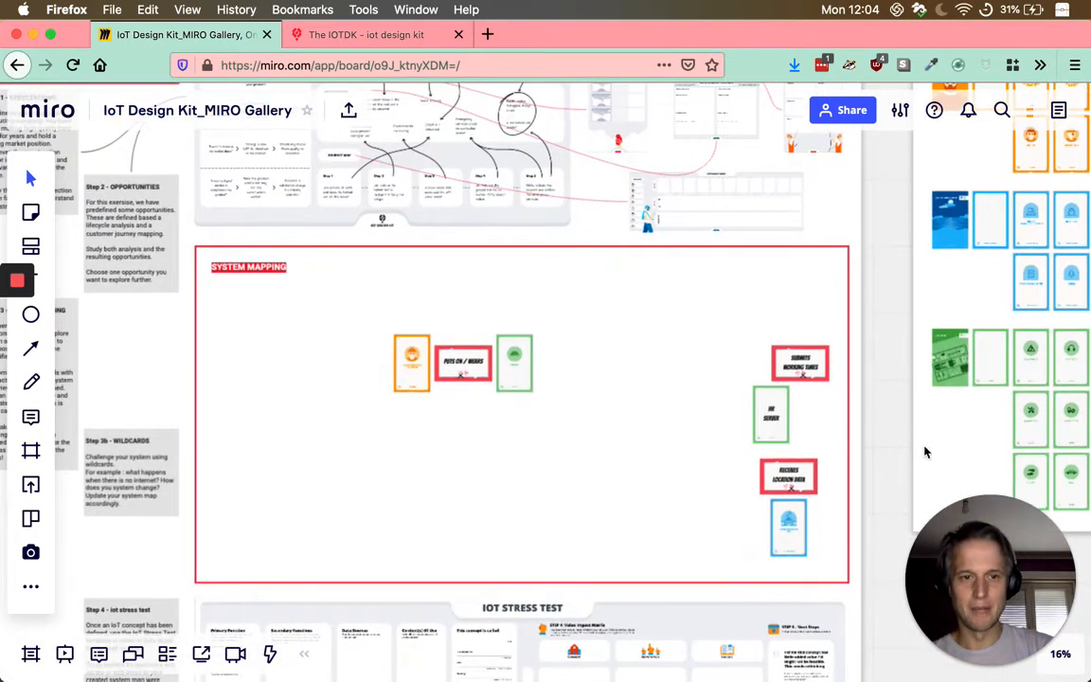
pyautogui.hscroll(-3, 926, 452)
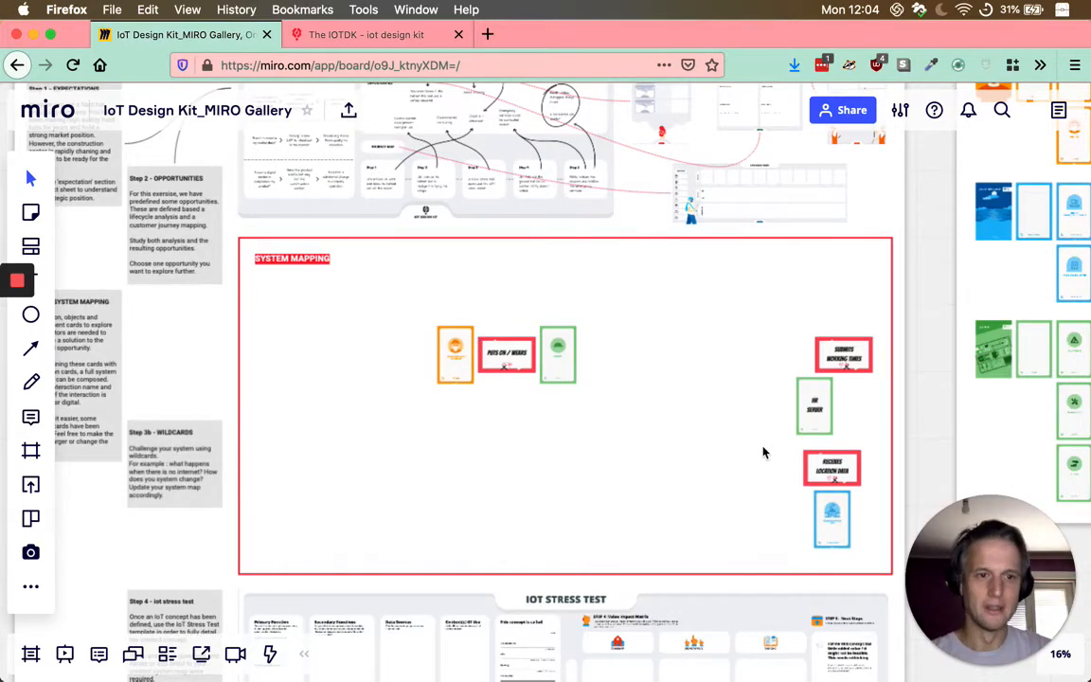
pyautogui.hscroll(2, 846, 411)
pyautogui.scroll(-2, 845, 412)
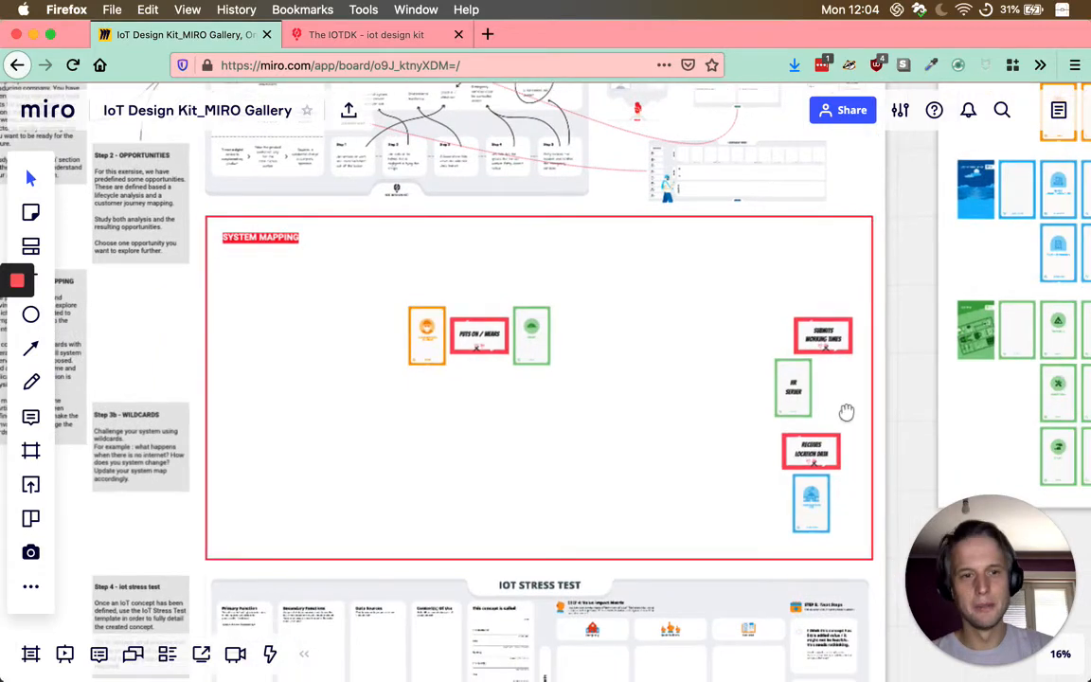
pyautogui.scroll(2, 846, 412)
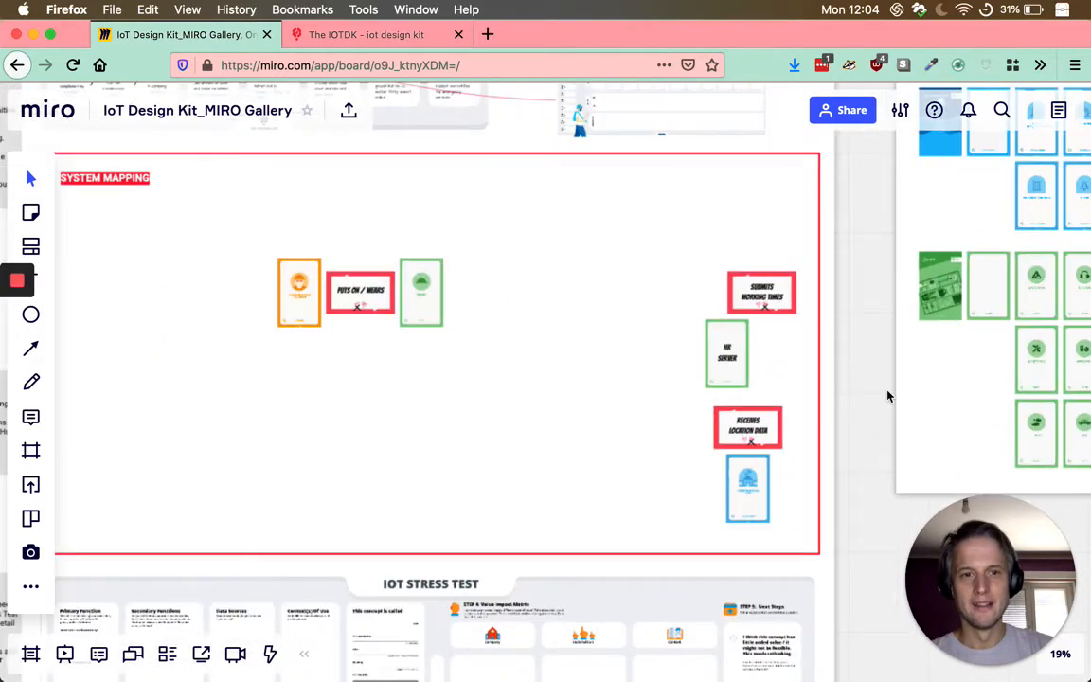
pyautogui.scroll(-2, 888, 396)
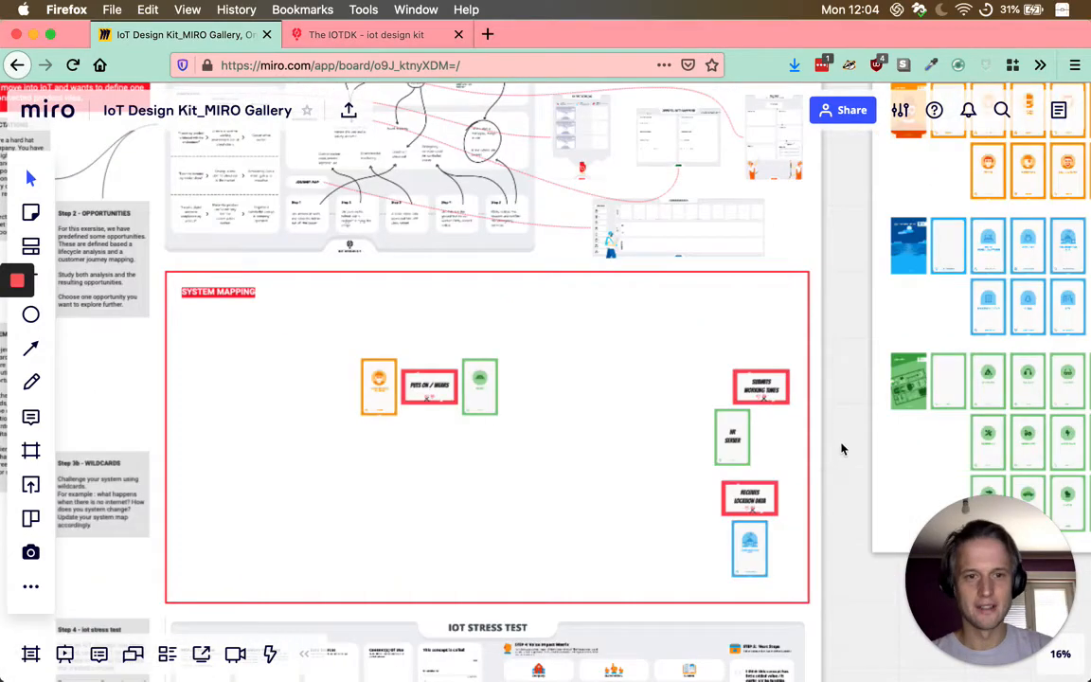
# Step: Go to the Common resources frame and read the orange Person cards, including the blank one
pyautogui.scroll(-2, 841, 449)
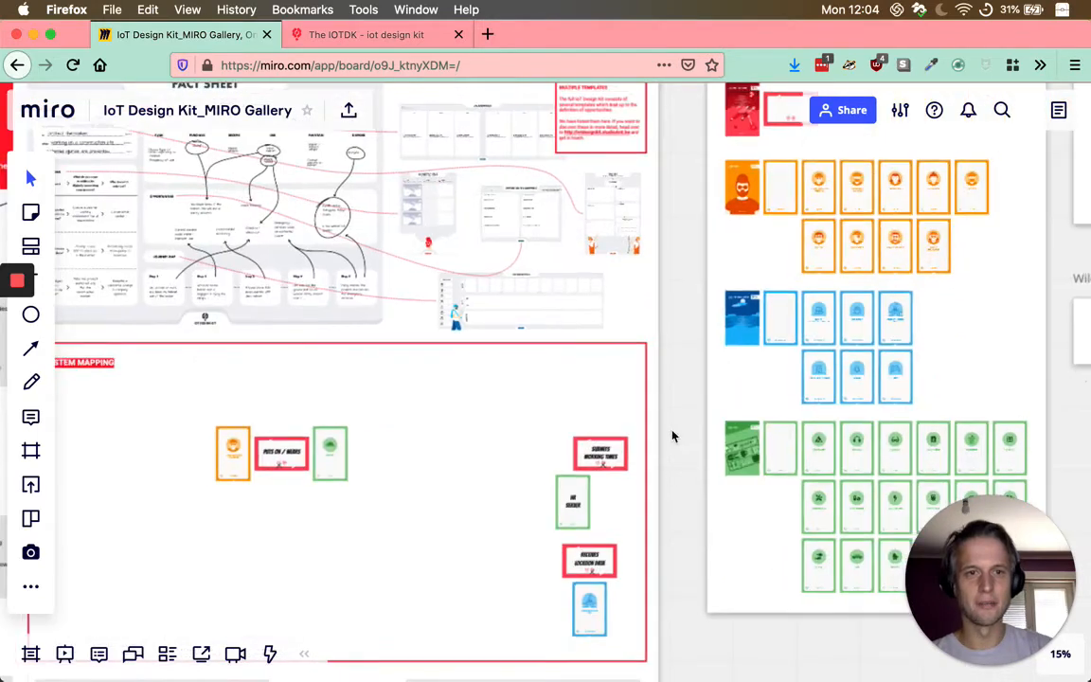
pyautogui.scroll(2, 611, 413)
pyautogui.hscroll(3, 612, 413)
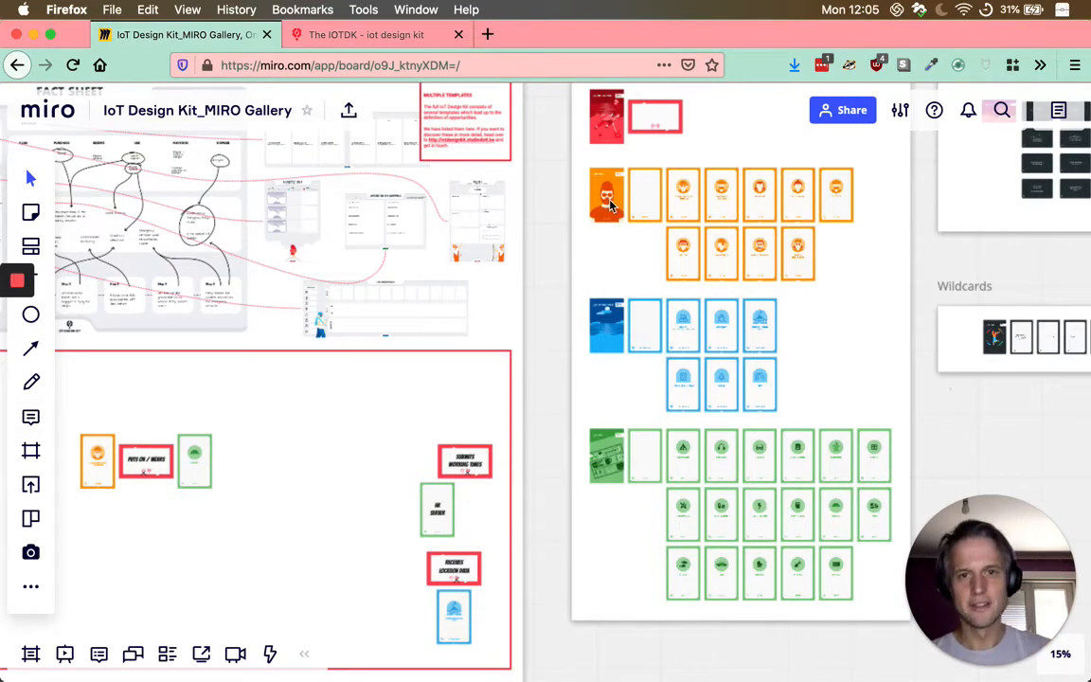
pyautogui.scroll(3, 787, 201)
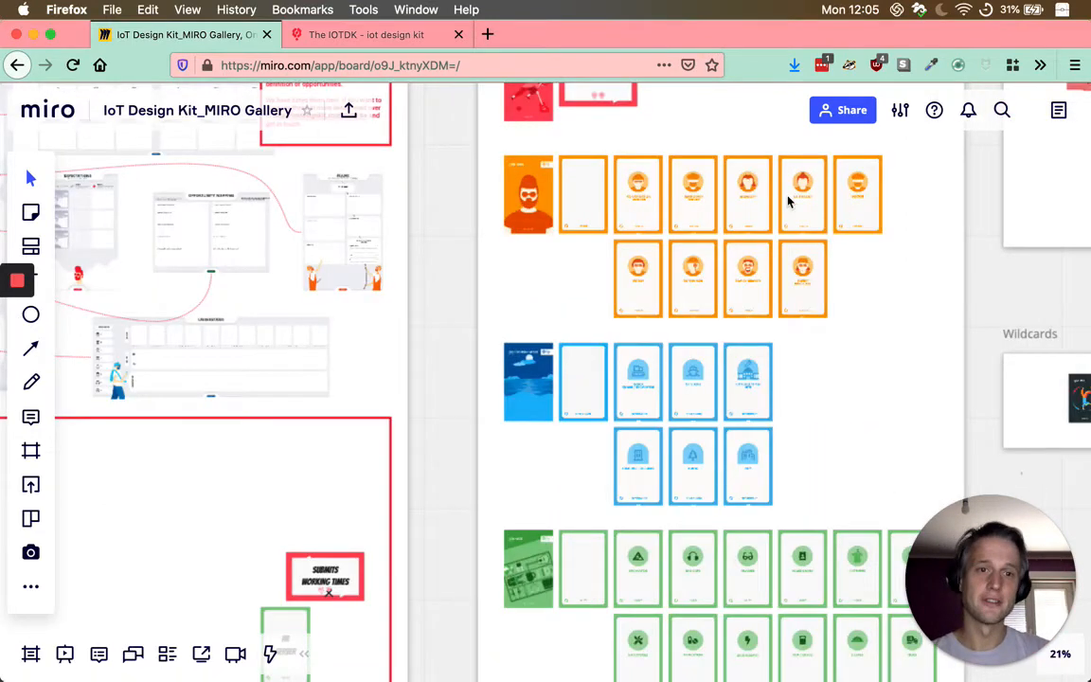
pyautogui.scroll(5, 788, 200)
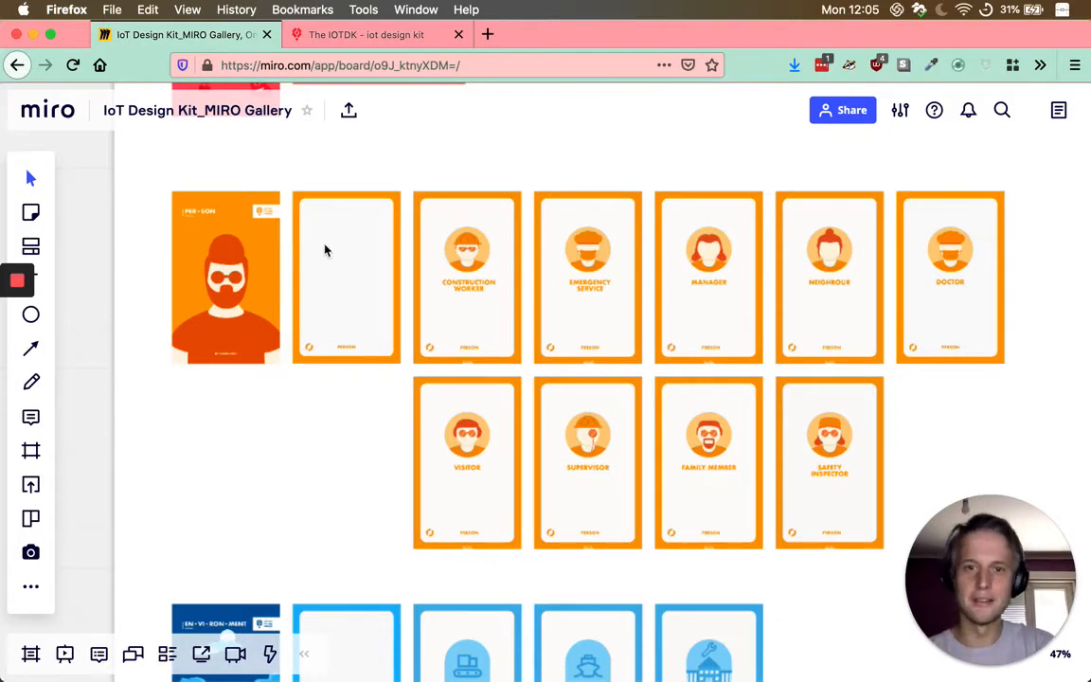
pyautogui.scroll(-1, 323, 263)
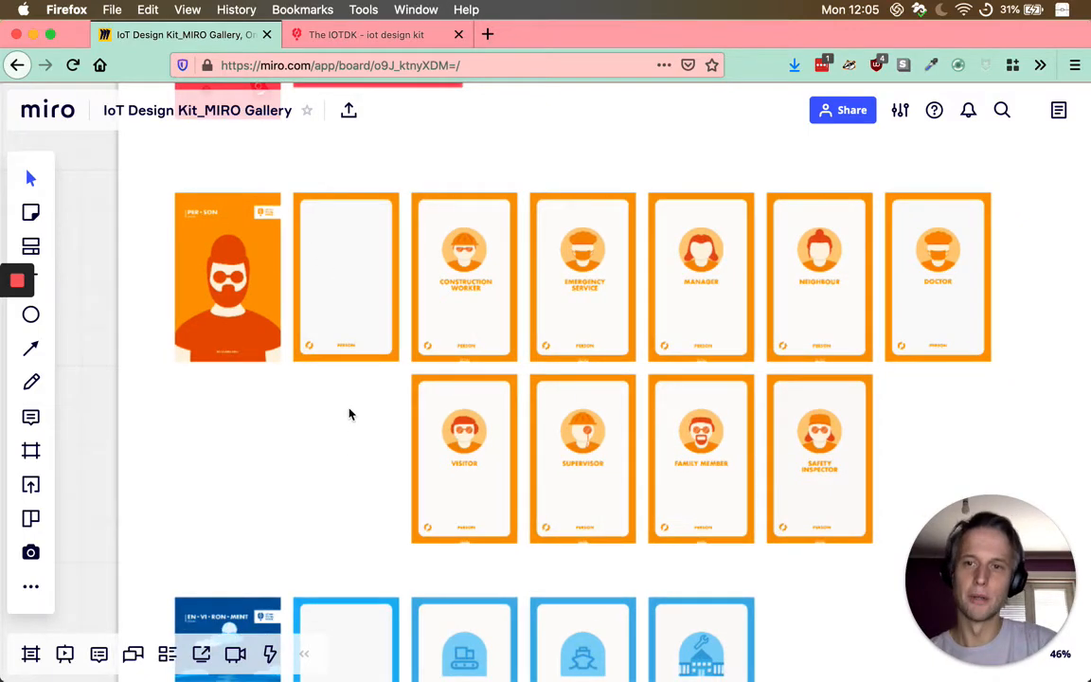
# Step: Read the blue Environment cards in the Common resources frame
pyautogui.scroll(-5, 389, 257)
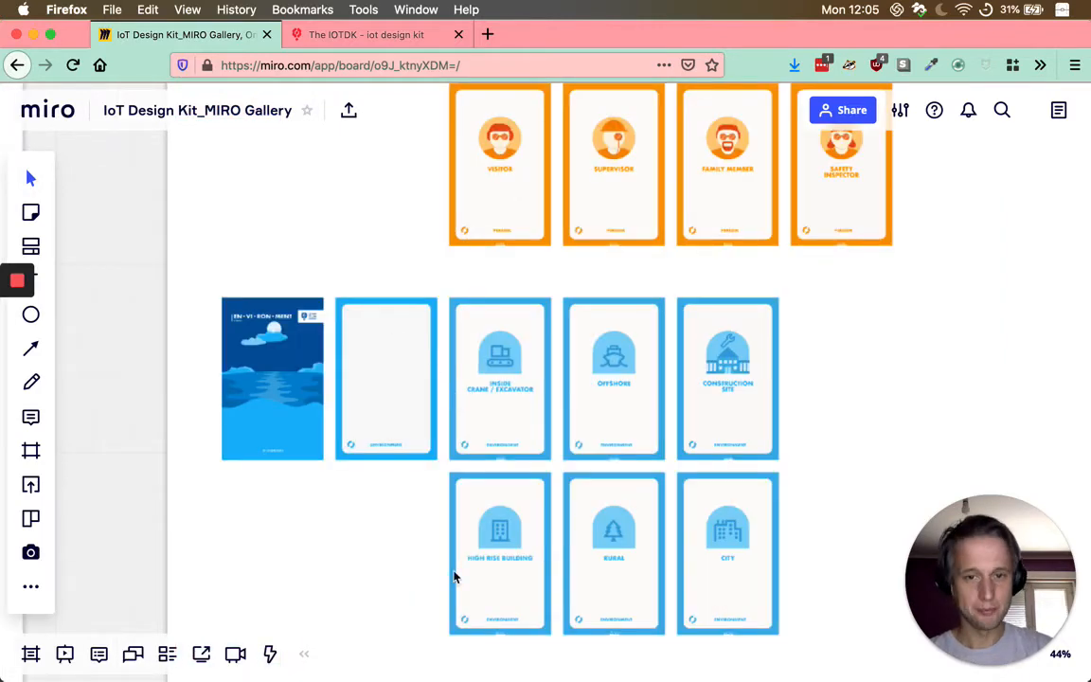
pyautogui.scroll(-2, 406, 486)
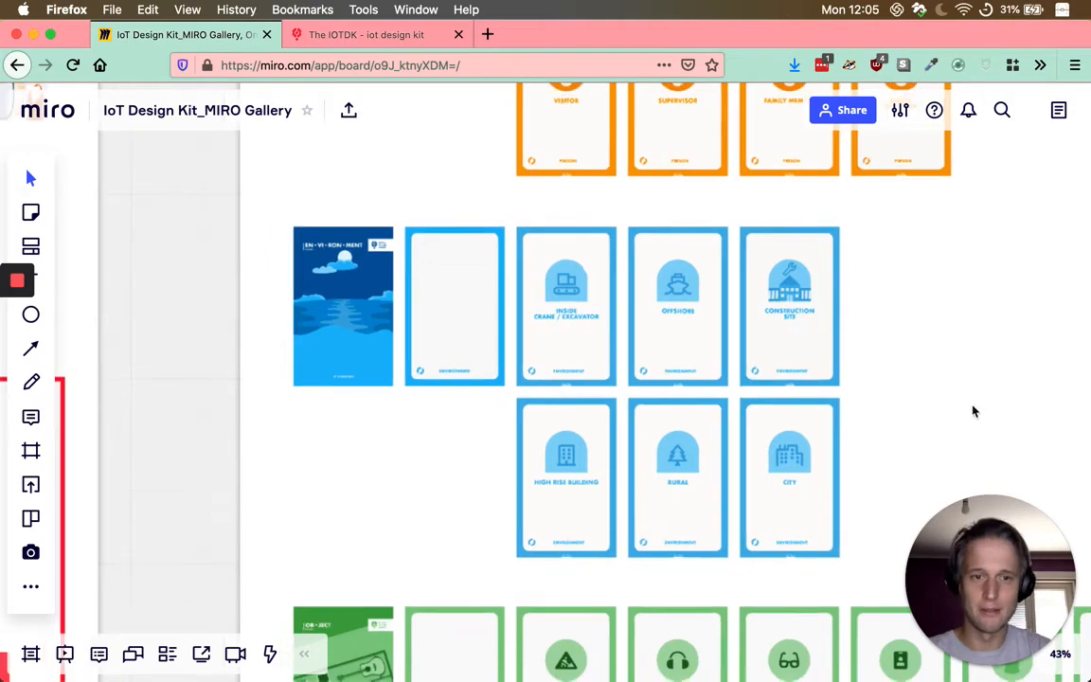
pyautogui.scroll(-1, 887, 269)
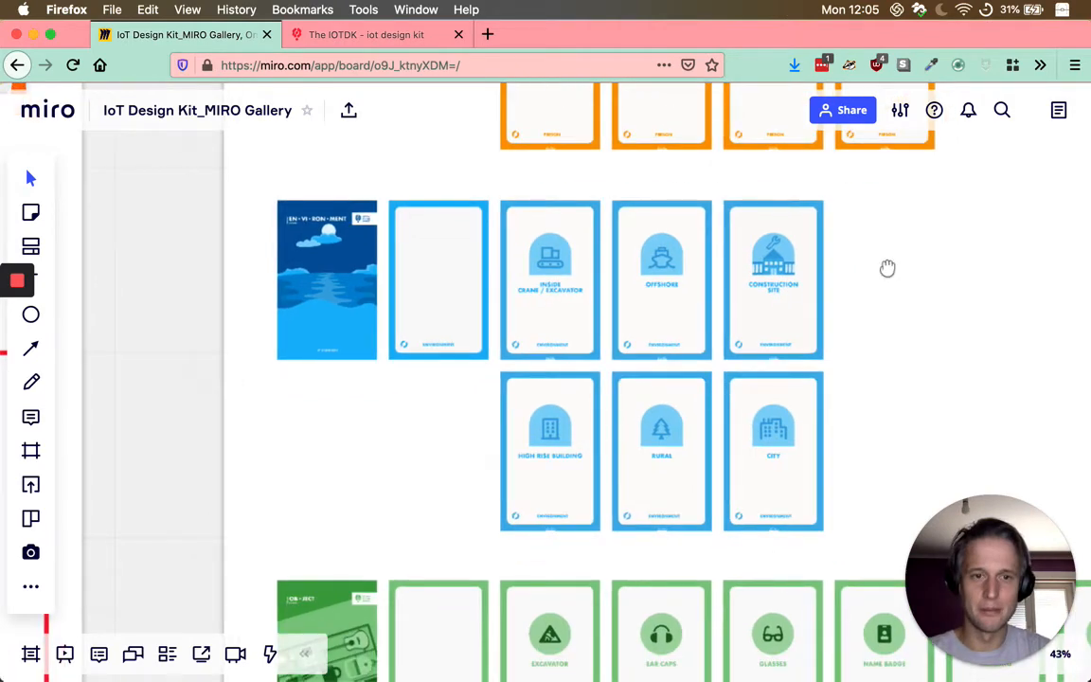
# Step: Read all rows of the green Object cards in the Common resources frame
pyautogui.scroll(-5, 887, 268)
pyautogui.hscroll(3, 887, 269)
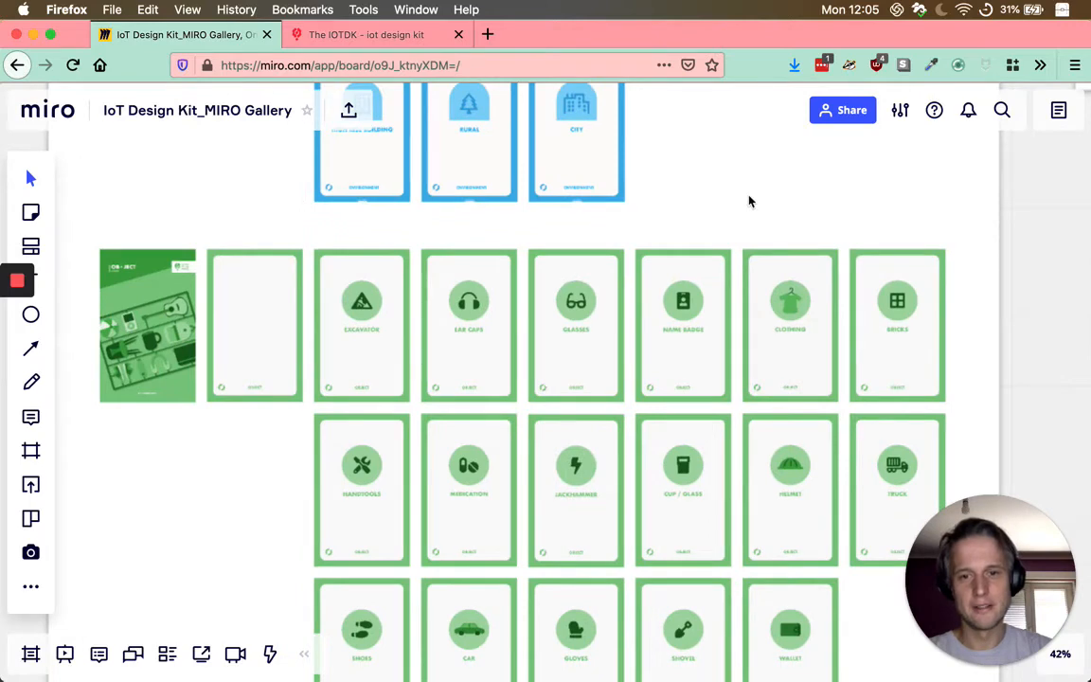
pyautogui.scroll(-3, 749, 201)
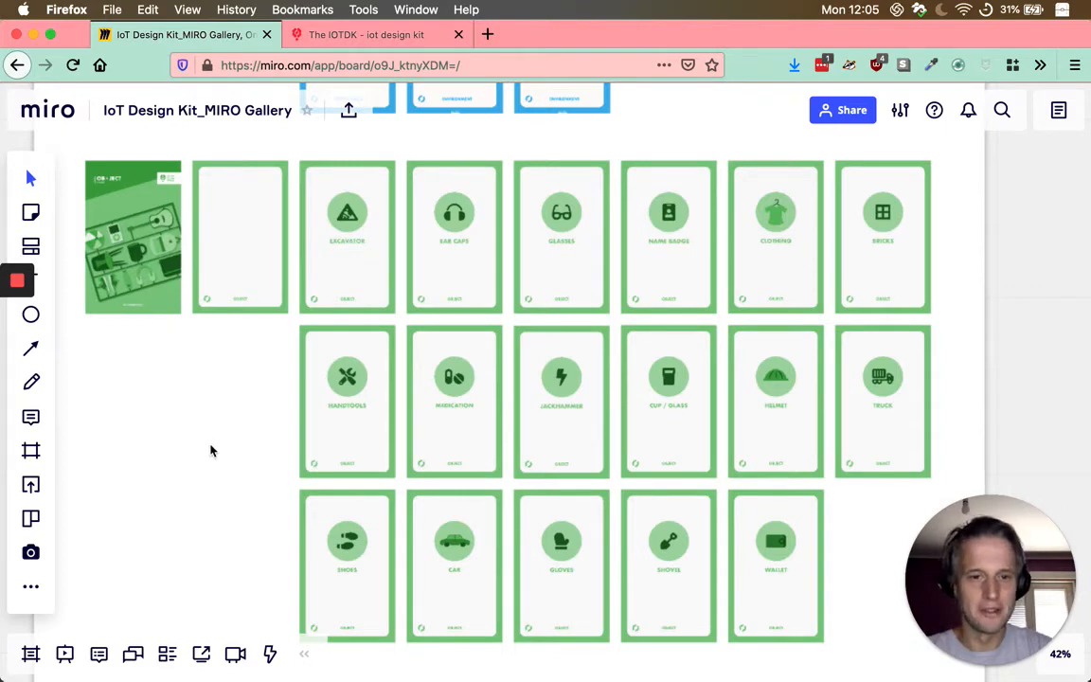
# Step: Inspect the Helmet object card and the red Interaction cards, including the blank one, in the Common resources frame
pyautogui.click(780, 410)
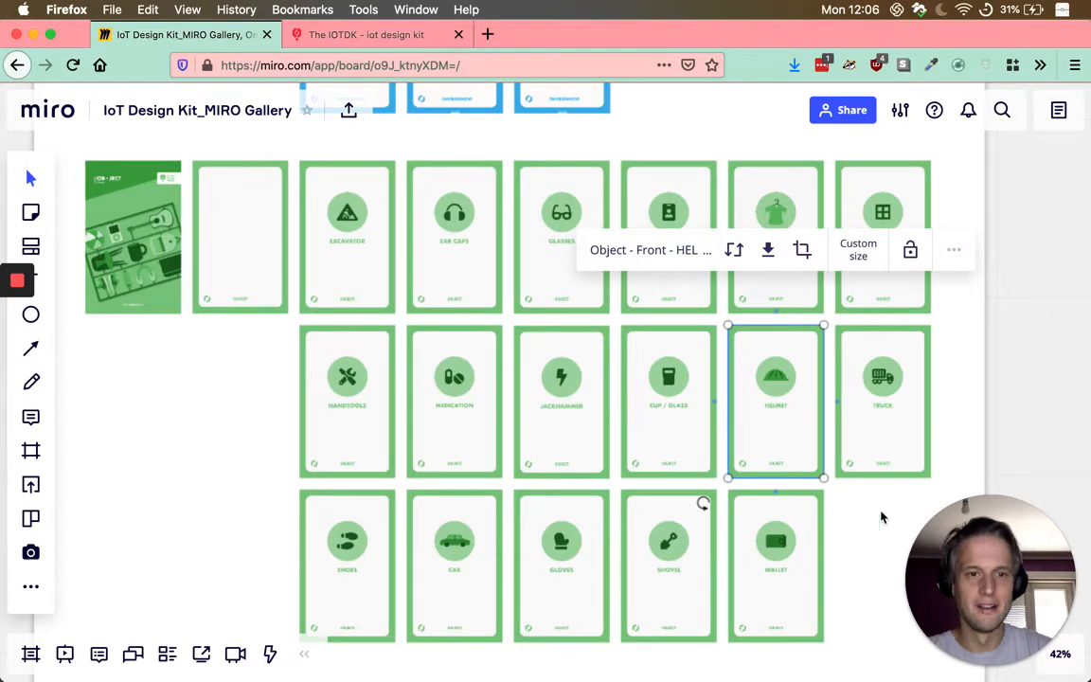
pyautogui.click(857, 502)
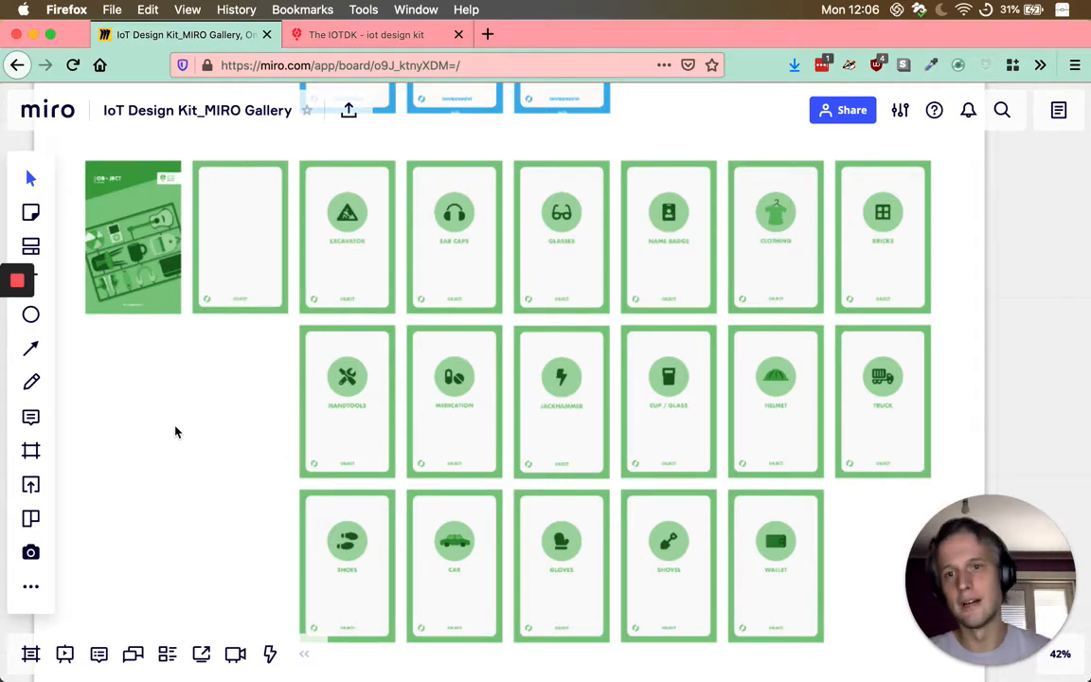
pyautogui.scroll(-5, 175, 432)
pyautogui.scroll(3, 222, 461)
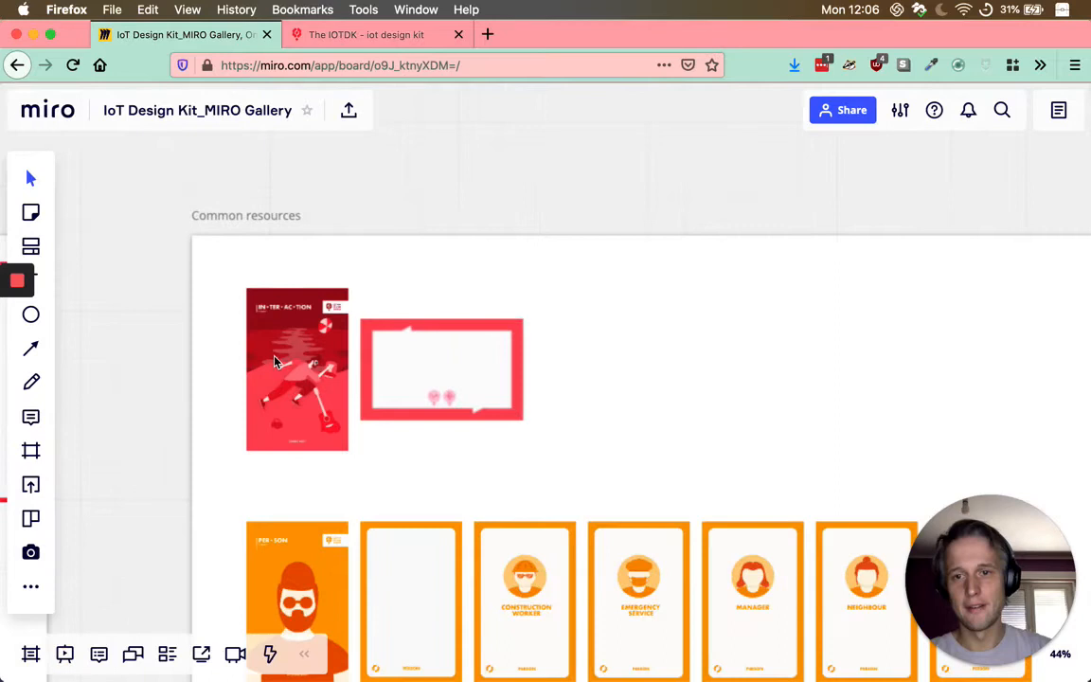
pyautogui.scroll(2, 275, 361)
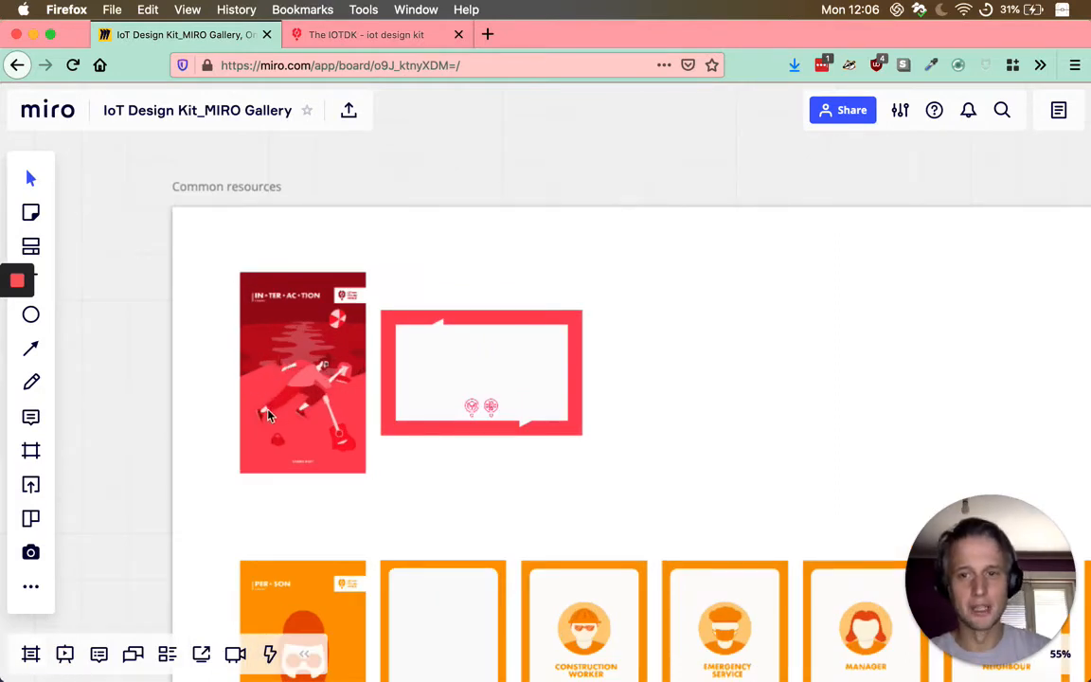
pyautogui.scroll(-2, 267, 417)
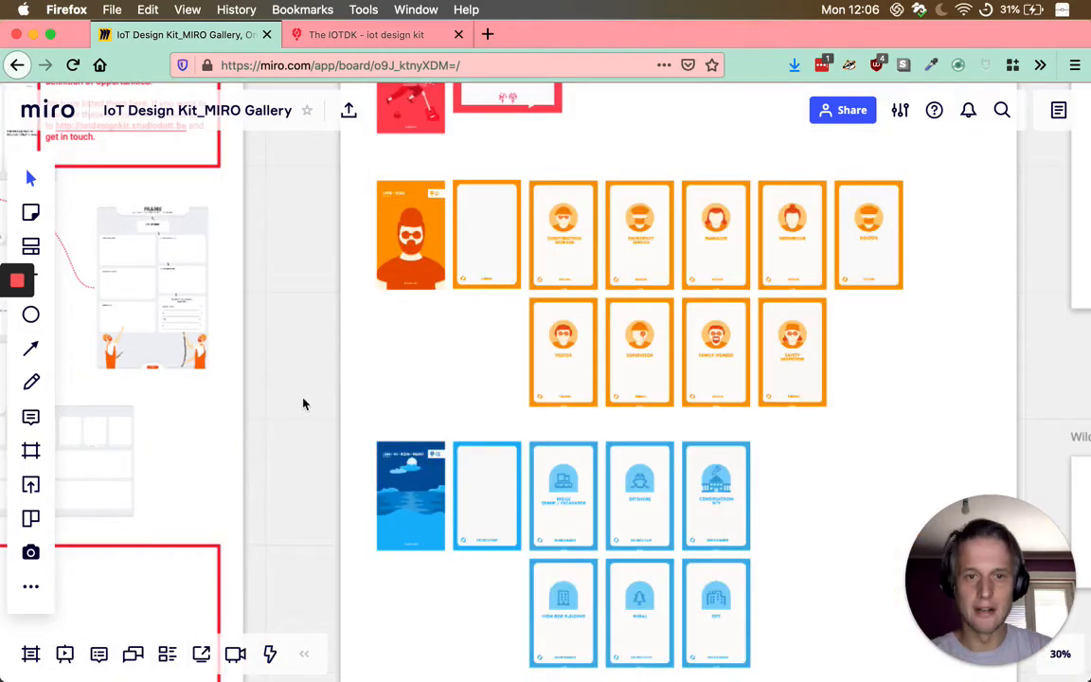
# Step: Return to the System Mapping canvas and inspect the Construction Worker, Puts on / Wears and Helmet cards as one chain
pyautogui.scroll(-3, 305, 406)
pyautogui.moveTo(533, 388); pyautogui.dragTo(657, 315)
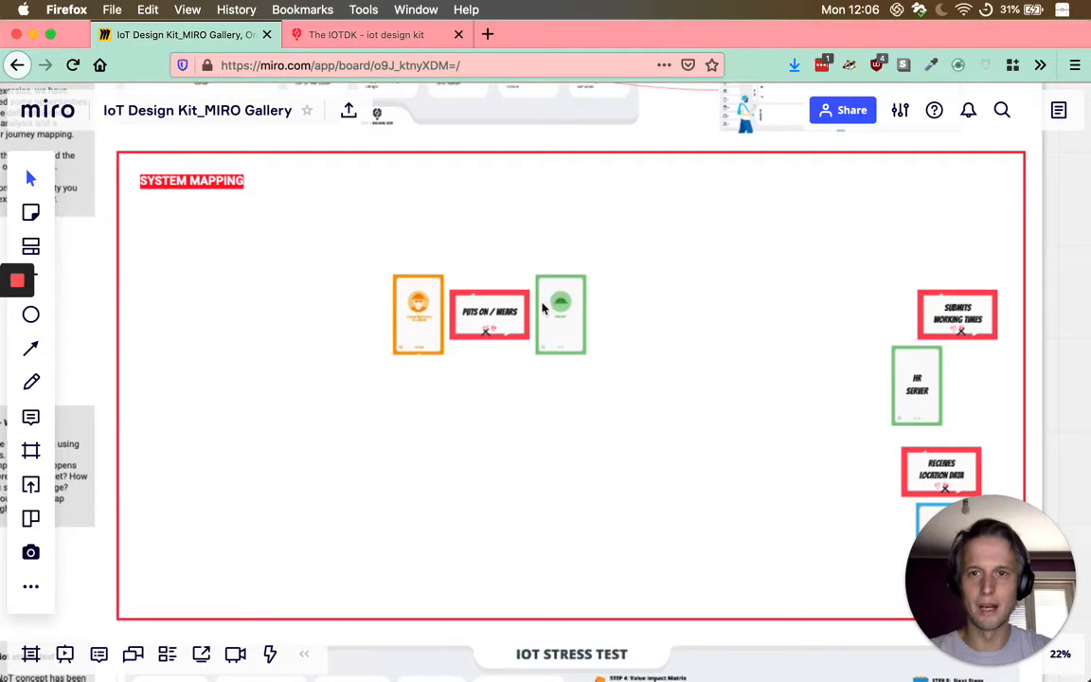
pyautogui.scroll(5, 535, 329)
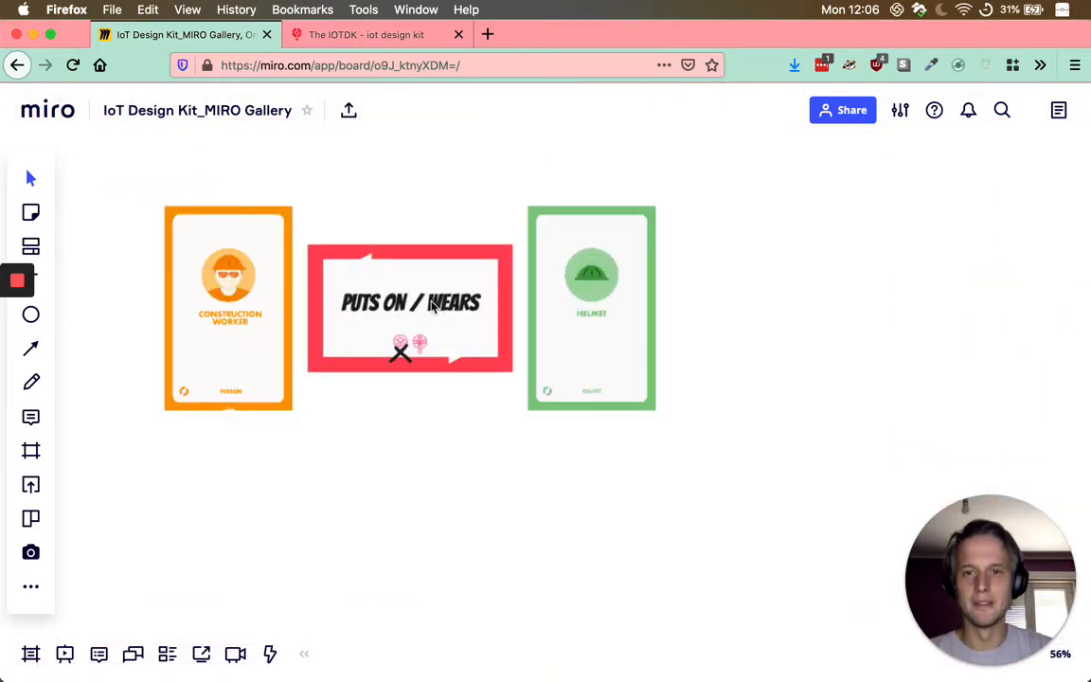
pyautogui.scroll(3, 430, 301)
pyautogui.hscroll(-3, 430, 301)
pyautogui.click(296, 337)
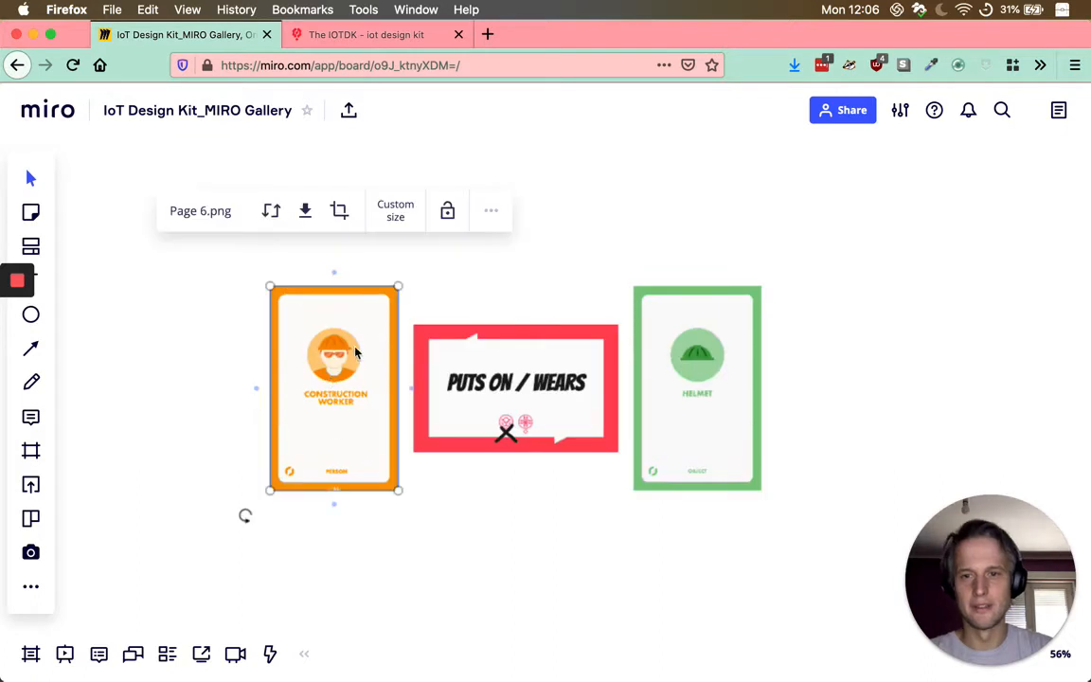
pyautogui.click(699, 369)
pyautogui.click(584, 294)
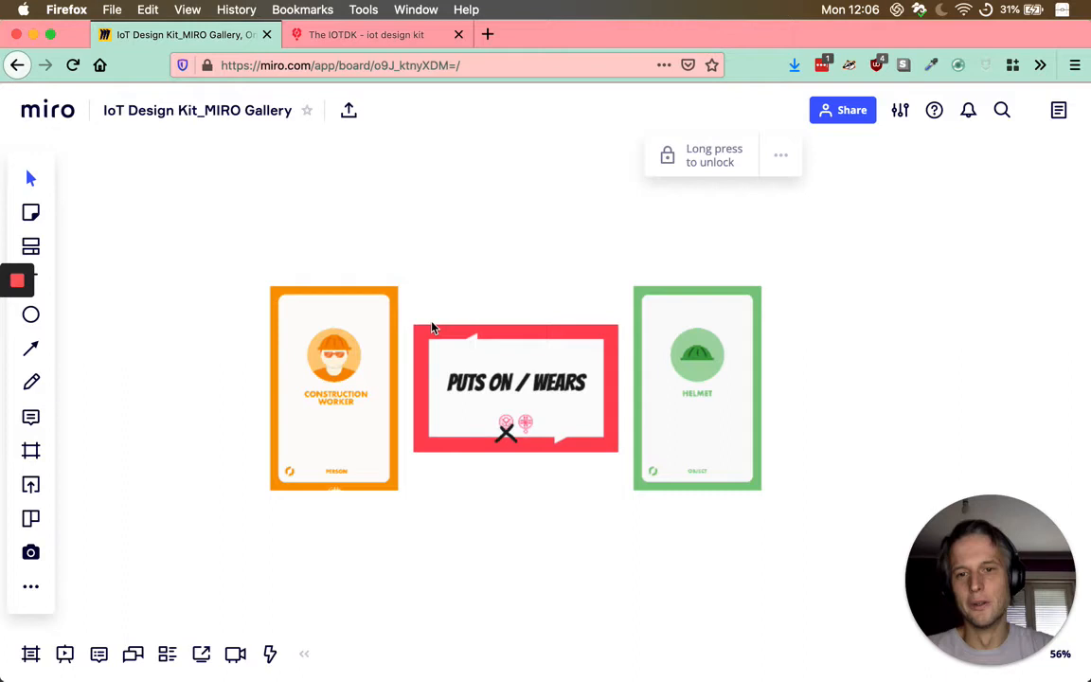
# Step: Examine how the Puts on / Wears card links Construction Worker to Helmet, including the crossed icon at its lower edge
pyautogui.scroll(2, 431, 326)
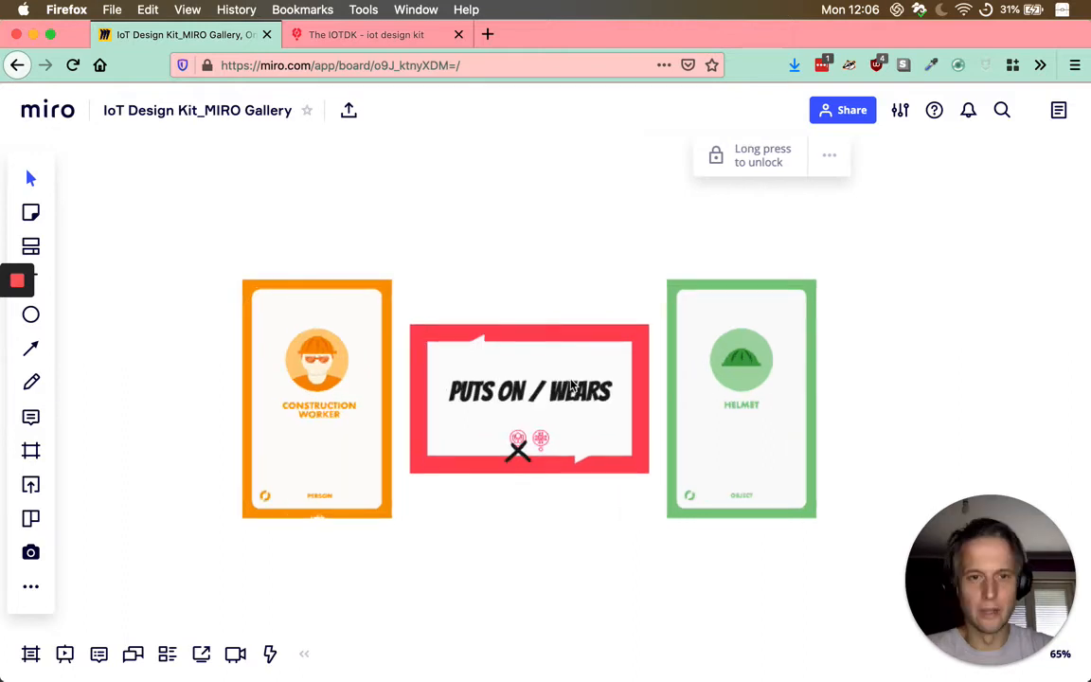
pyautogui.click(572, 384)
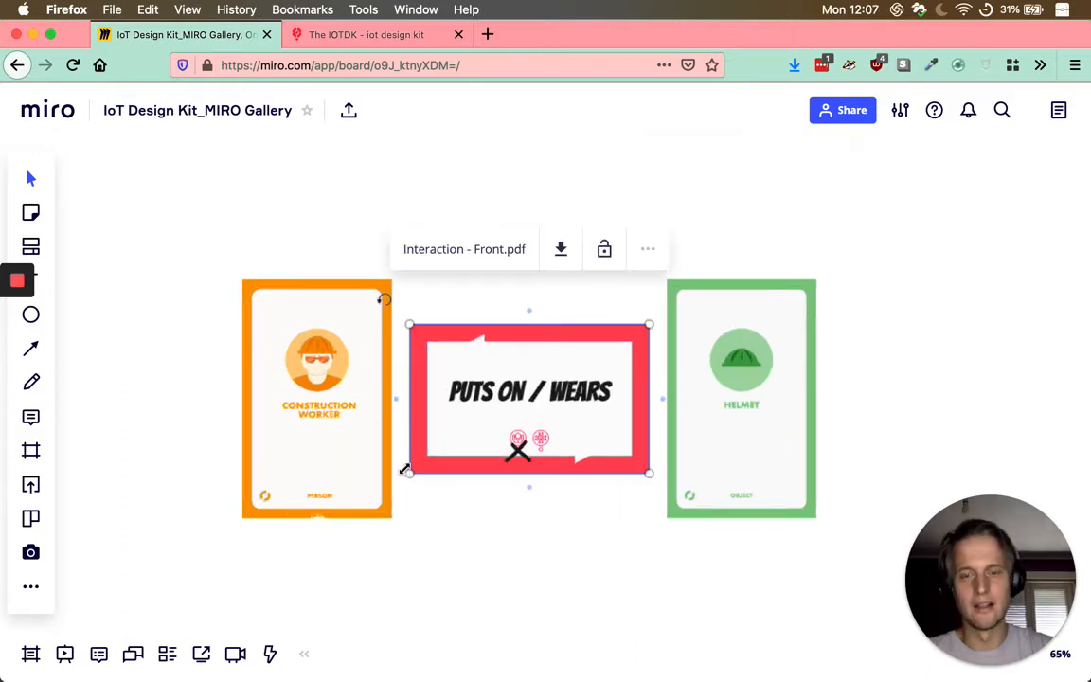
pyautogui.click(343, 429)
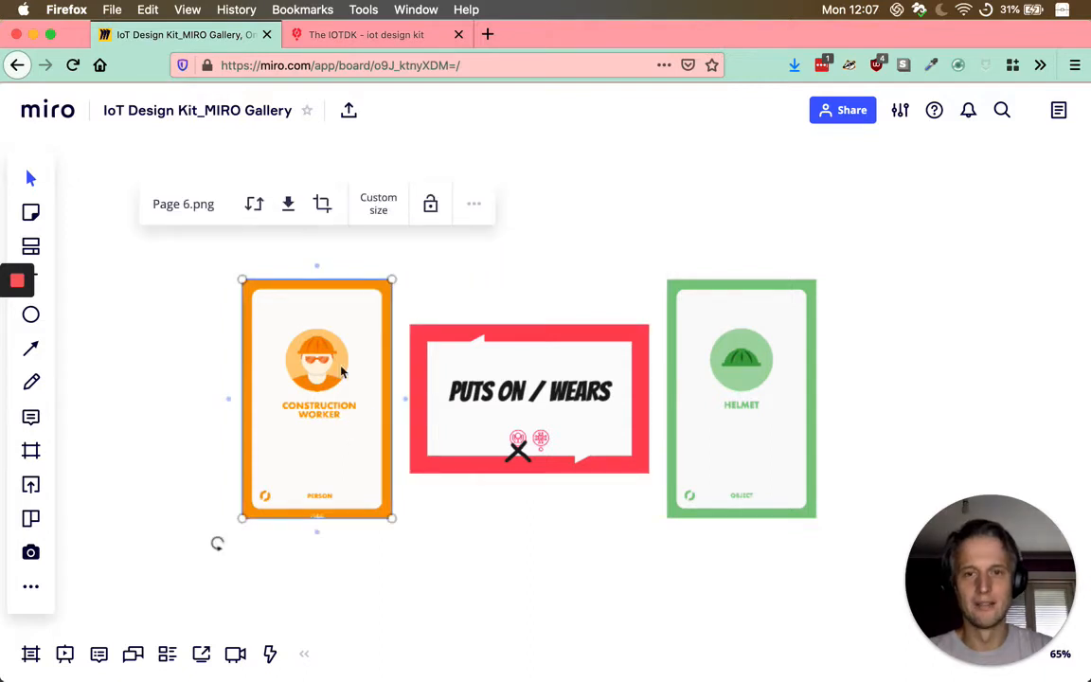
pyautogui.click(706, 389)
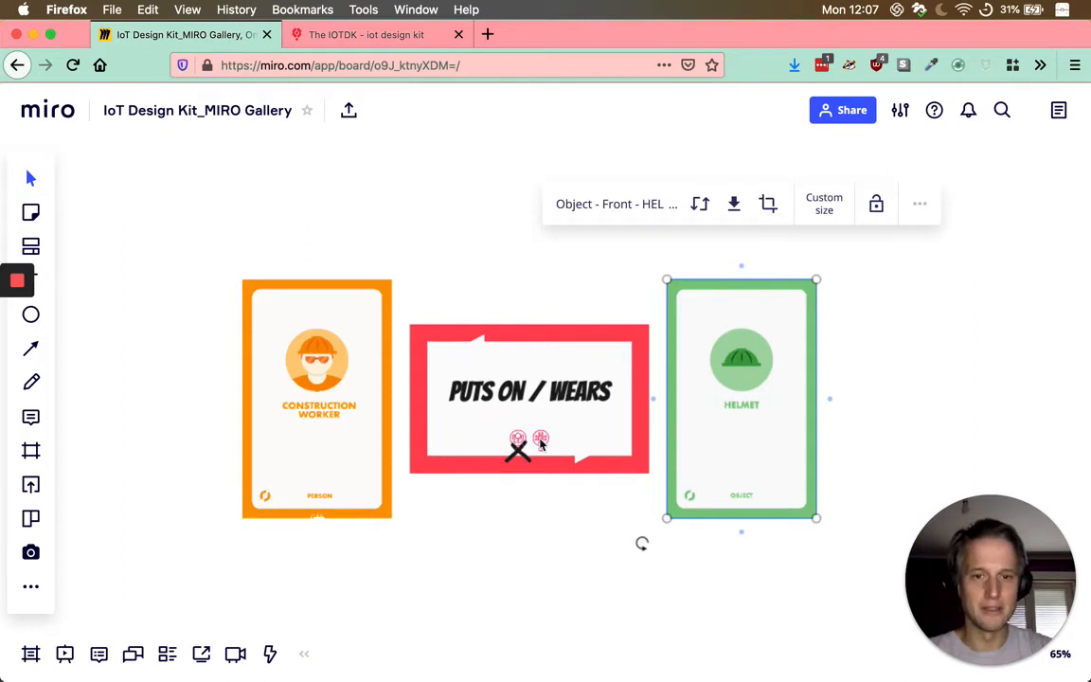
pyautogui.click(322, 407)
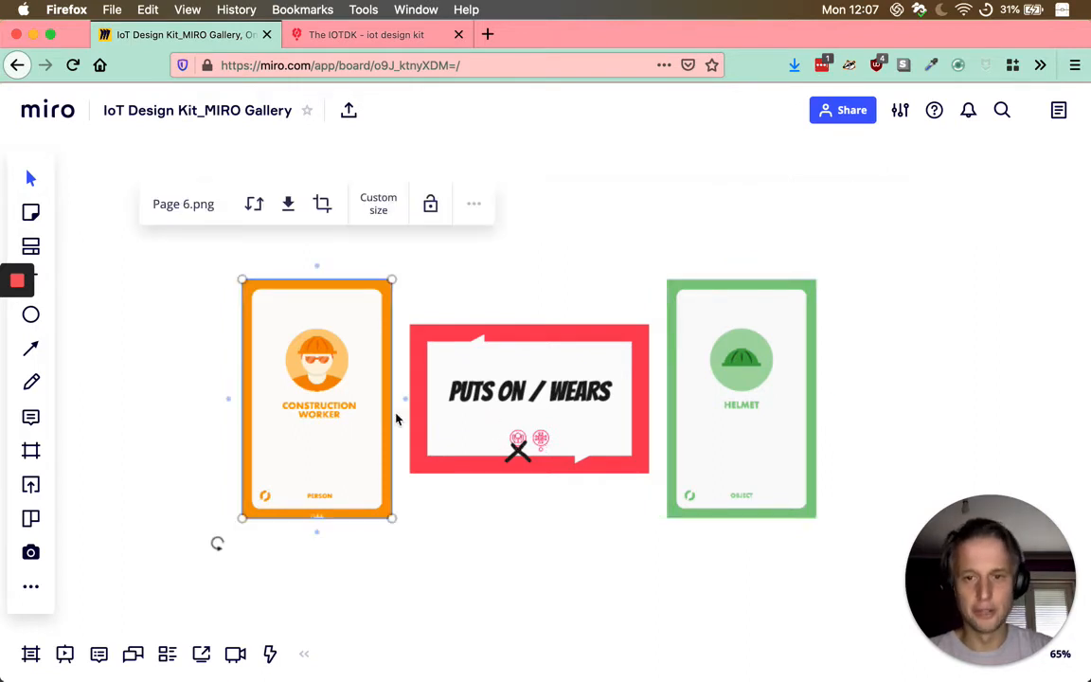
pyautogui.click(502, 398)
pyautogui.click(710, 374)
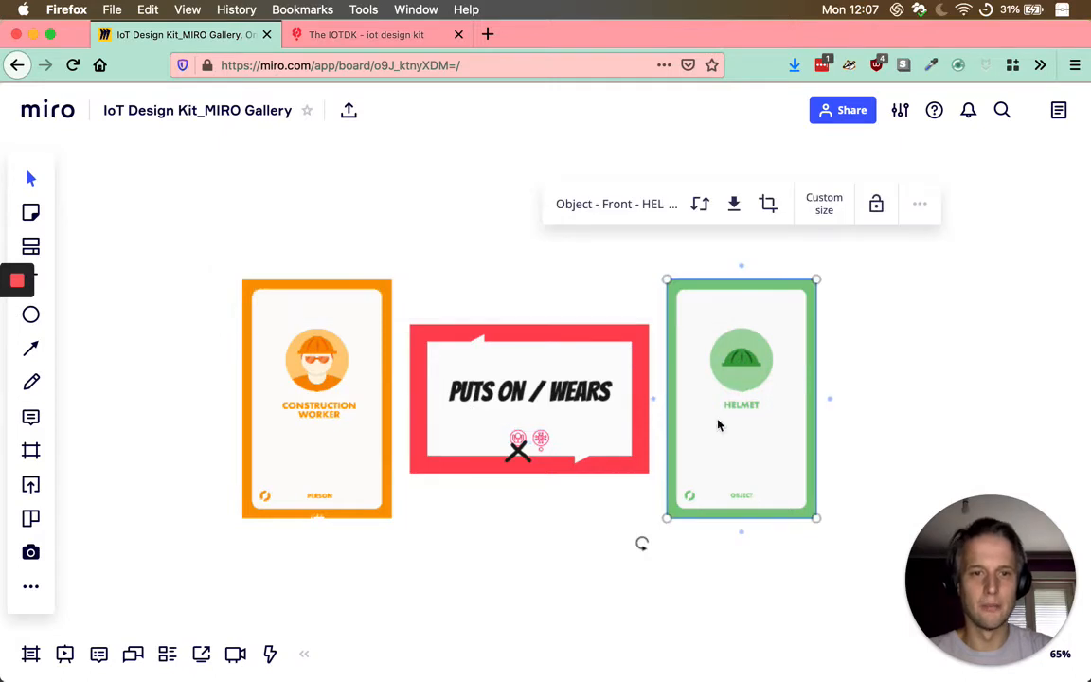
pyautogui.click(610, 546)
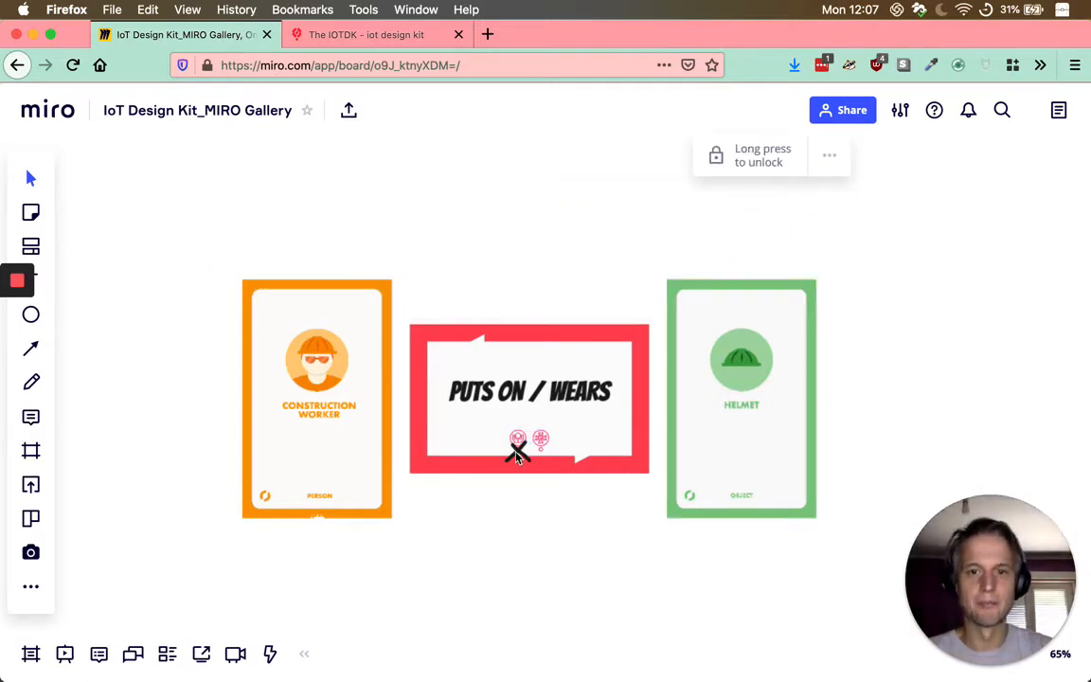
pyautogui.scroll(2, 517, 453)
pyautogui.scroll(3, 530, 454)
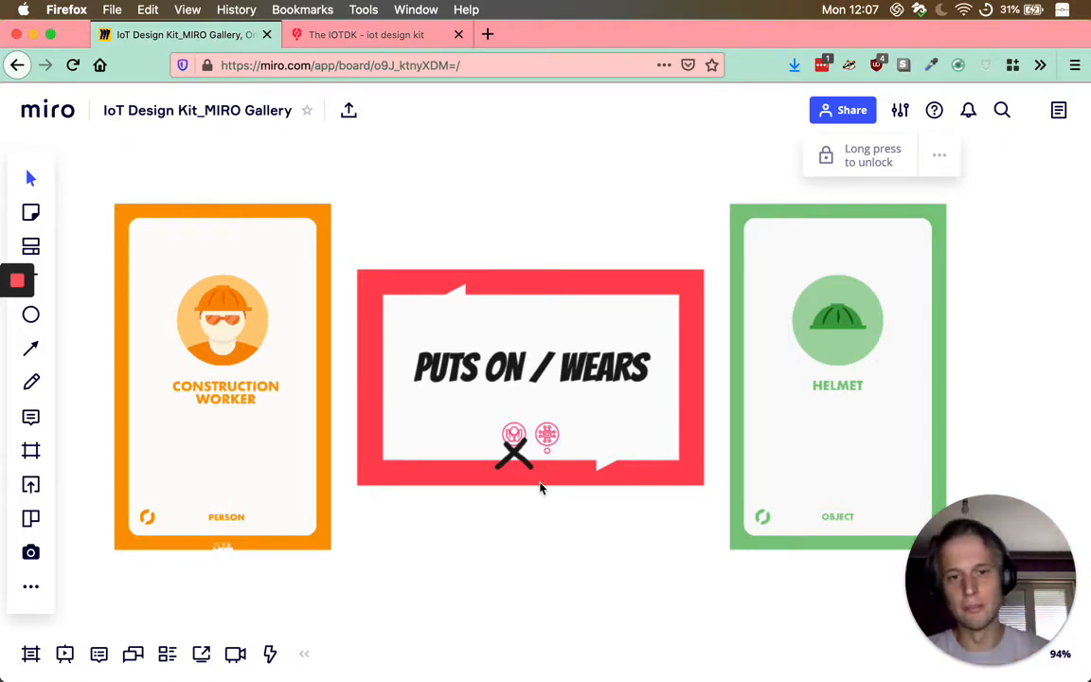
pyautogui.scroll(-3, 540, 487)
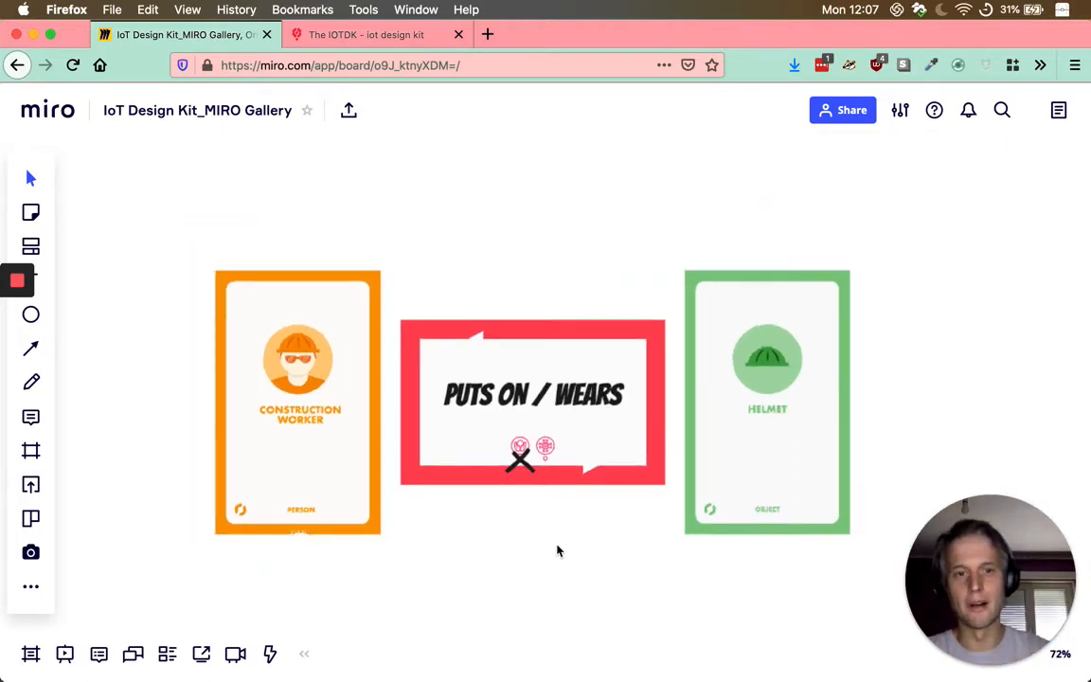
# Step: Move the HR Server card together with its text to the row of the Helmet card, leaving a gap between them
pyautogui.scroll(-10, 545, 418)
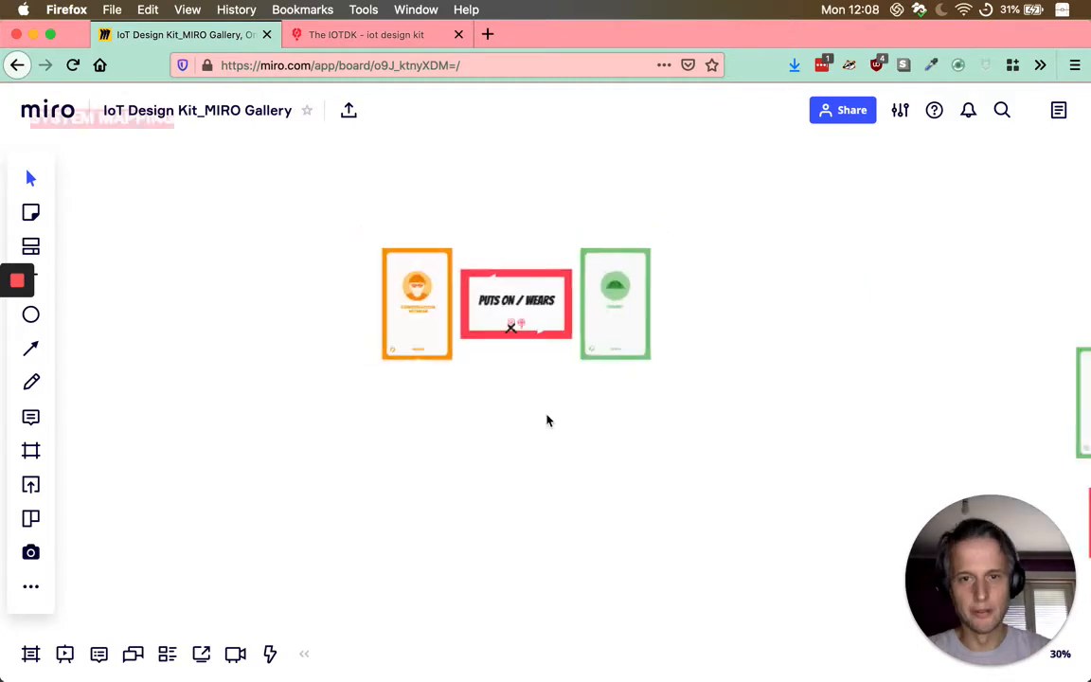
pyautogui.hscroll(3, 720, 432)
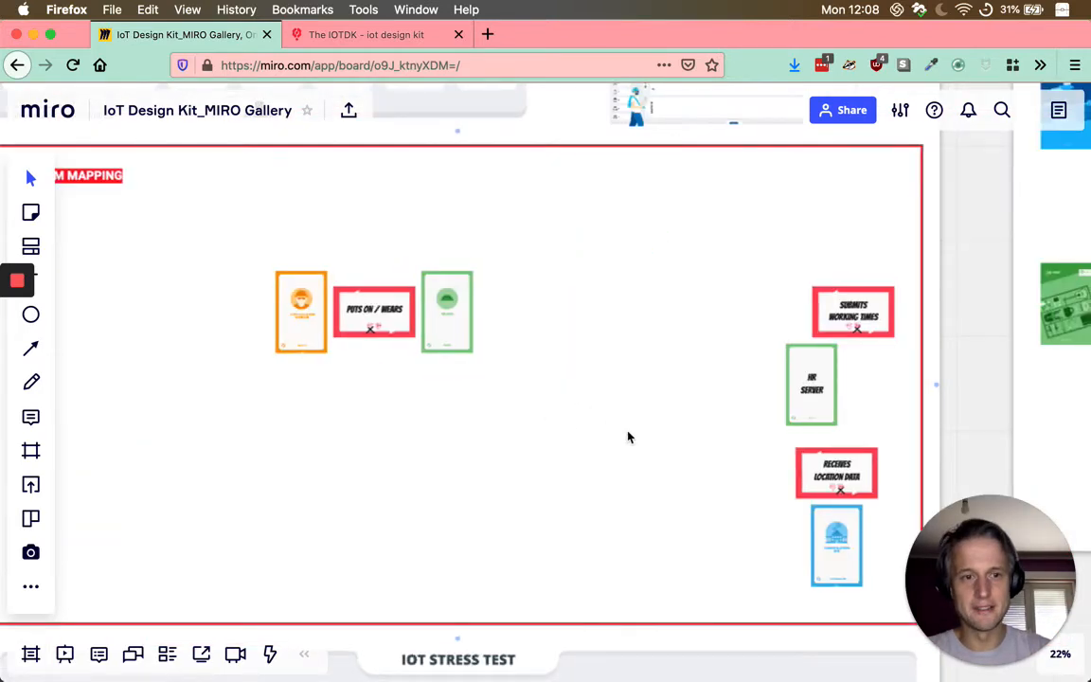
pyautogui.scroll(2, 627, 436)
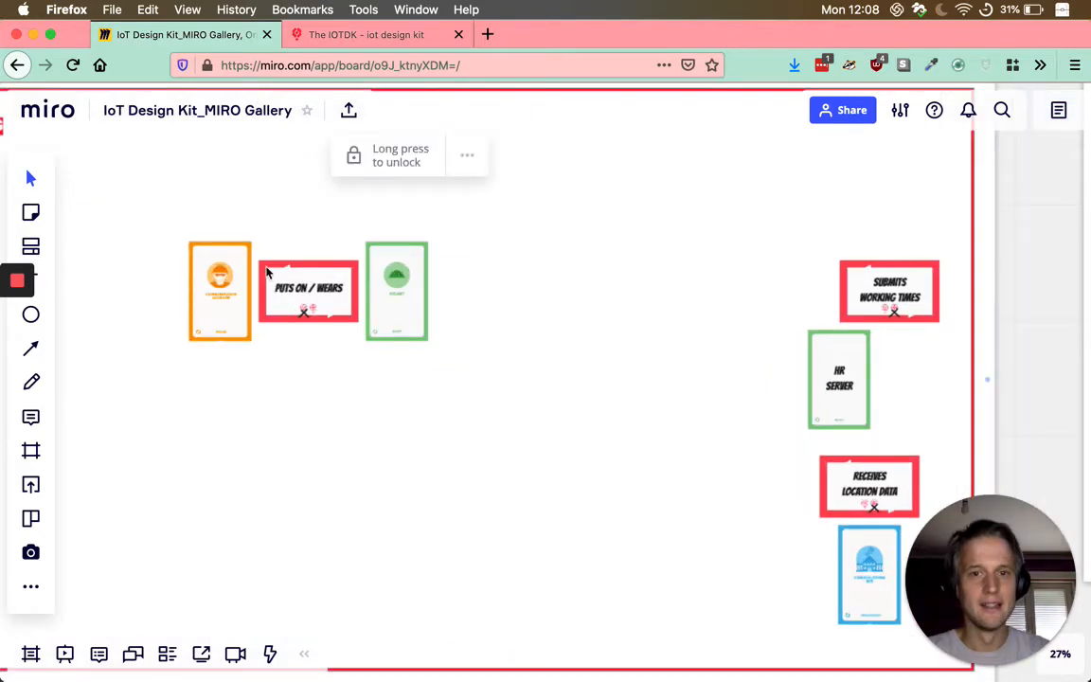
pyautogui.scroll(1, 267, 273)
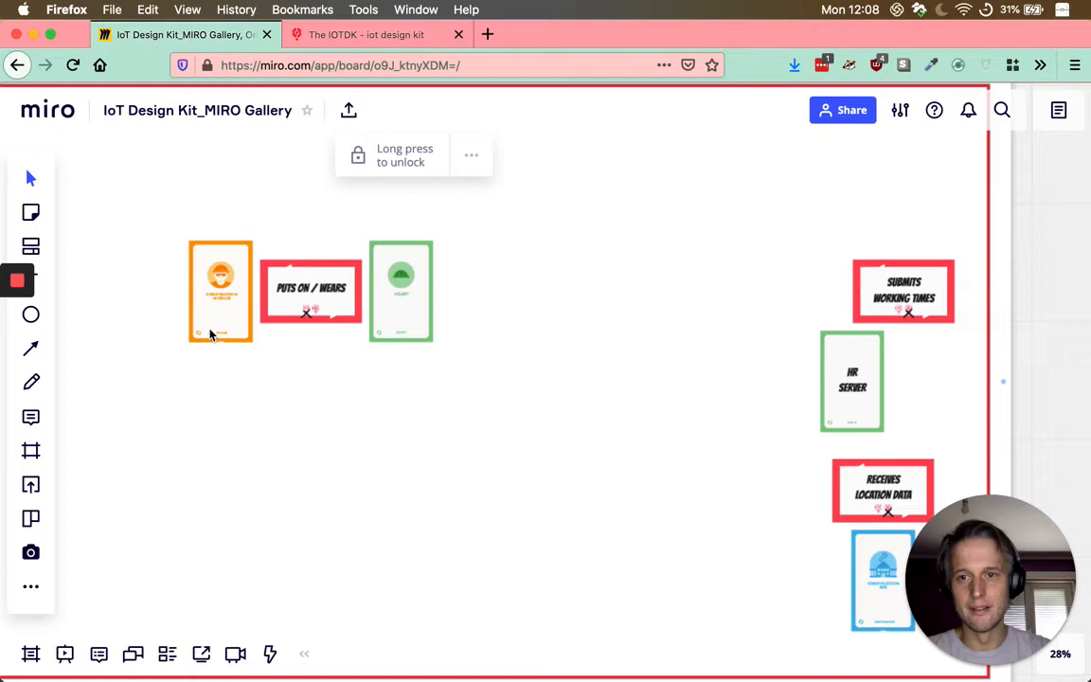
pyautogui.click(852, 381)
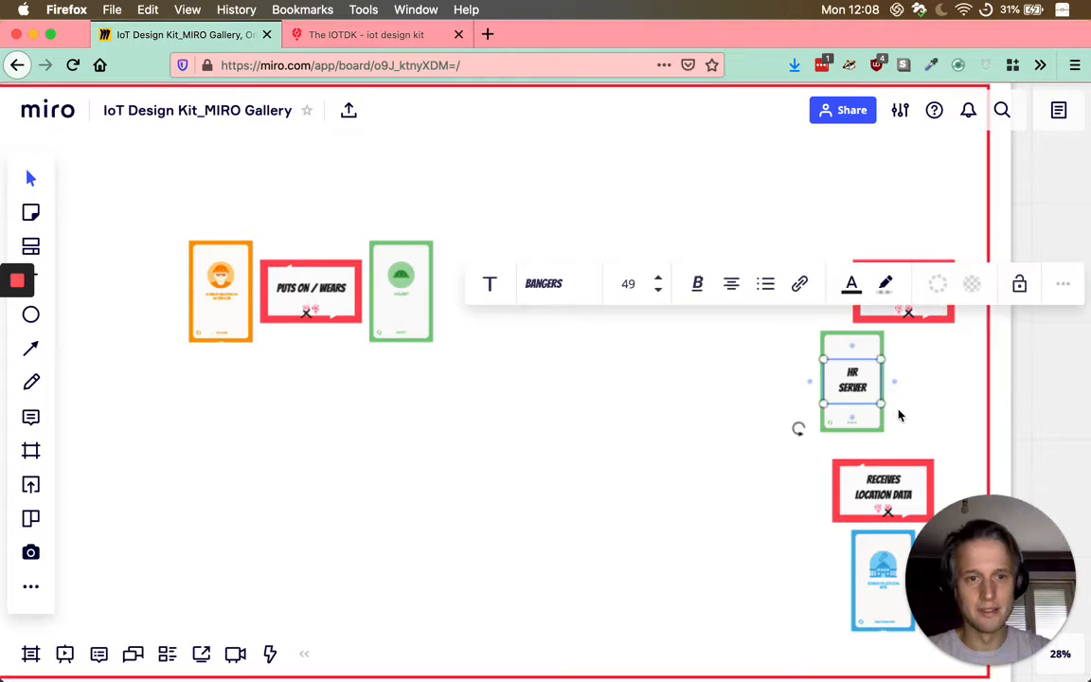
pyautogui.scroll(-1, 898, 415)
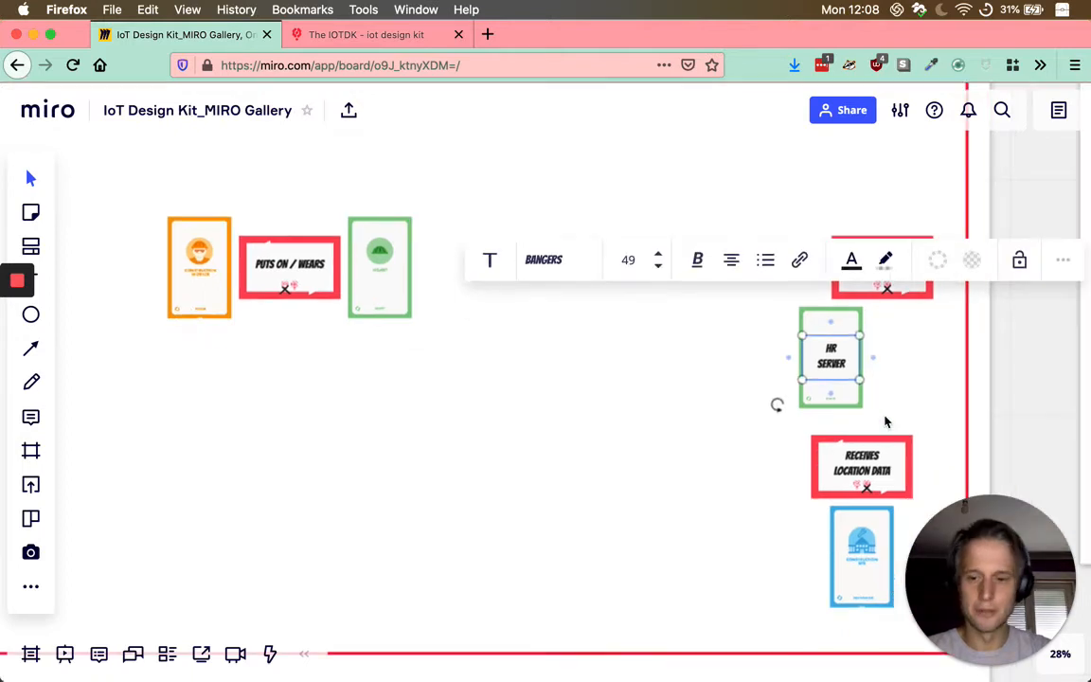
pyautogui.moveTo(883, 415); pyautogui.dragTo(578, 277)
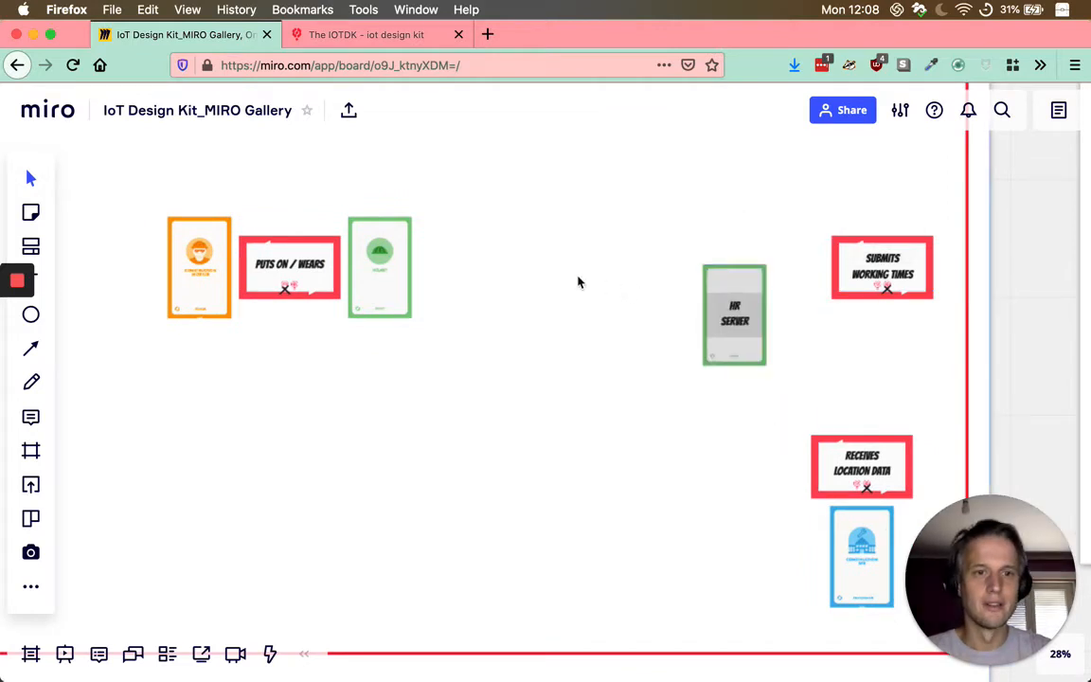
pyautogui.moveTo(578, 281); pyautogui.dragTo(511, 244)
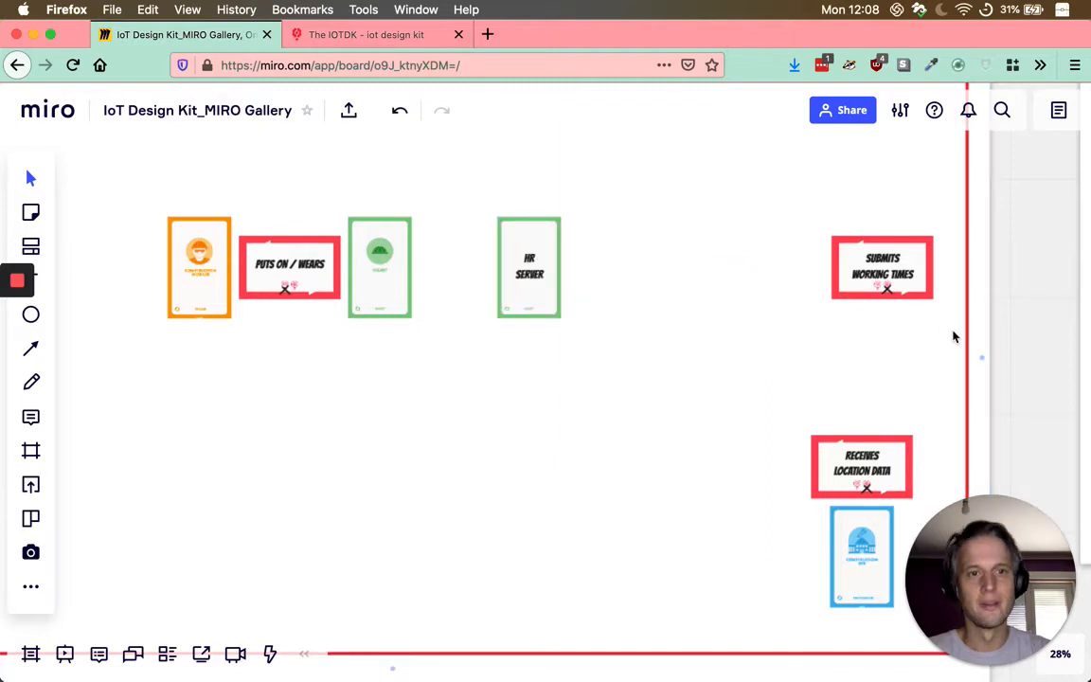
# Step: Place the Submits Working Times card right after the Helmet card and shift HR Server further along the row to clear the overlap
pyautogui.moveTo(908, 274); pyautogui.dragTo(483, 274)
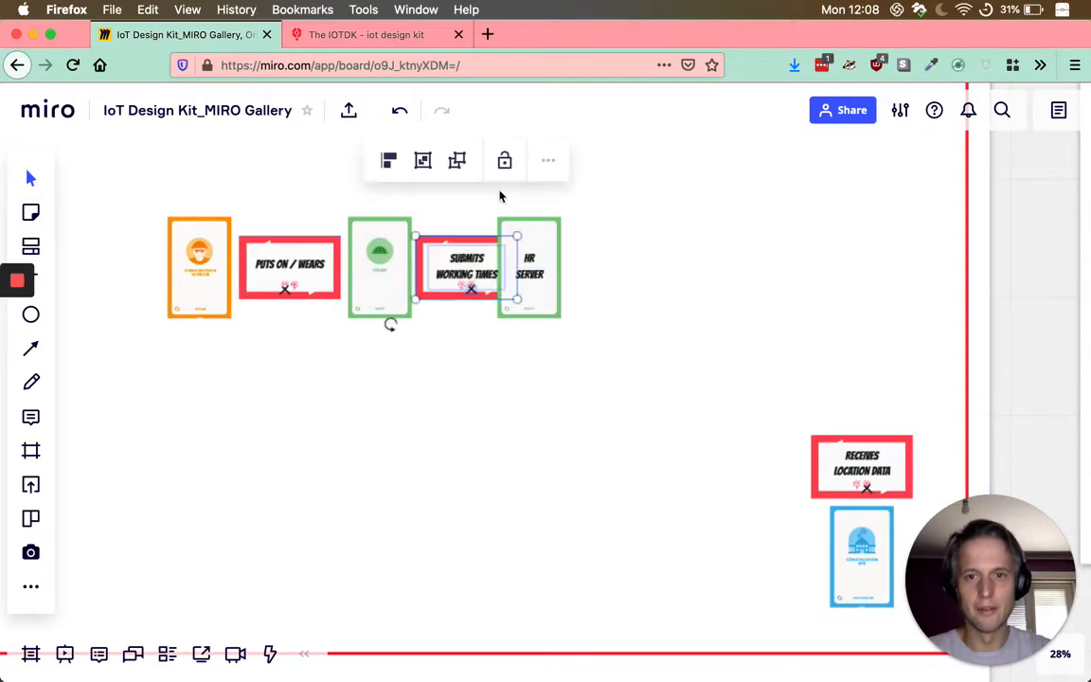
pyautogui.click(556, 208)
pyautogui.scroll(5, 504, 225)
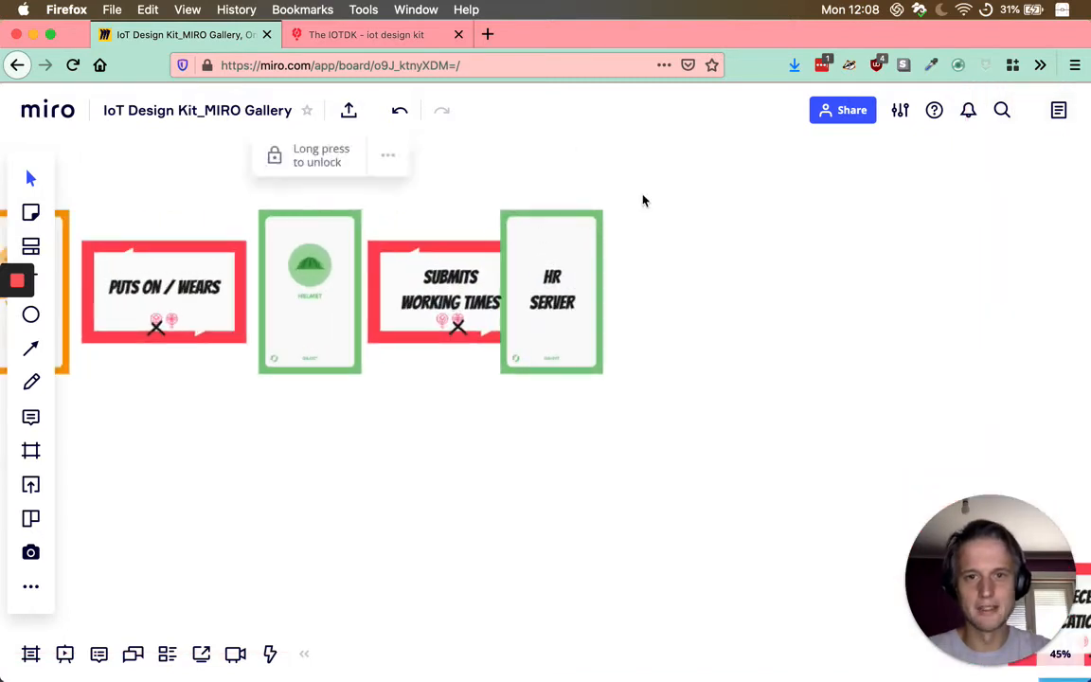
pyautogui.moveTo(630, 184); pyautogui.dragTo(490, 396)
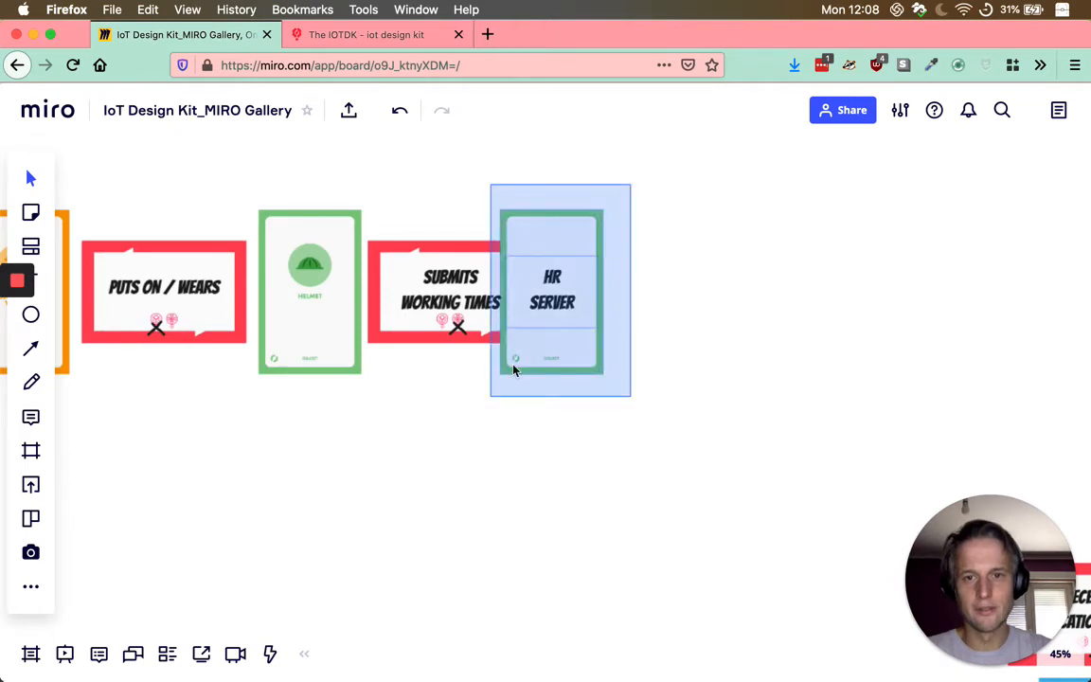
pyautogui.moveTo(551, 327); pyautogui.dragTo(577, 322)
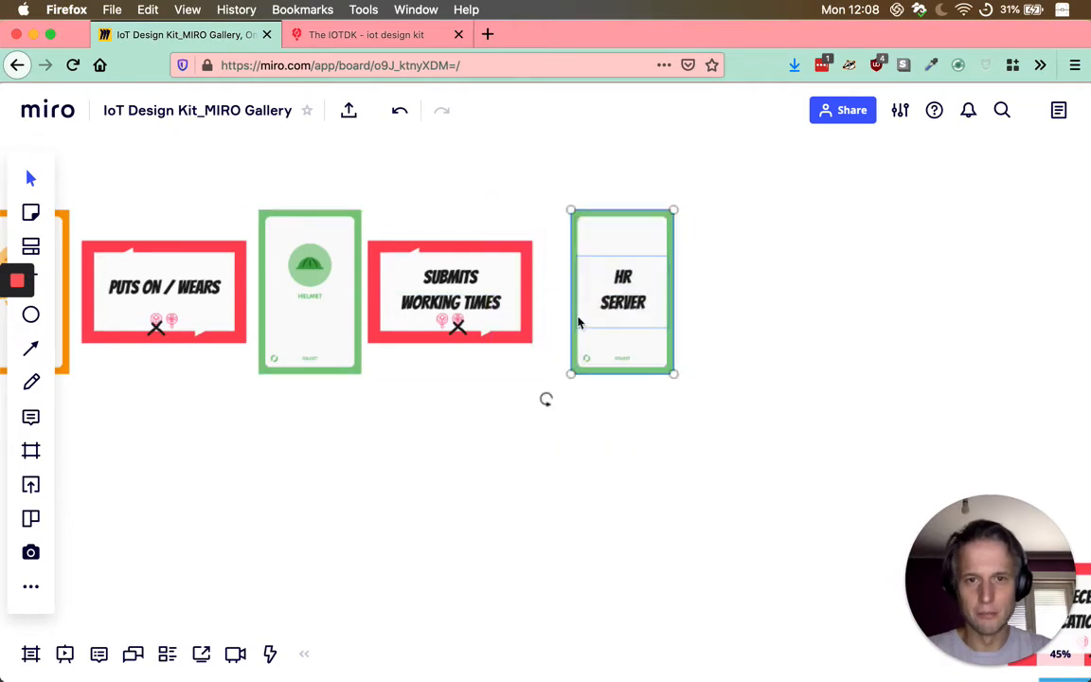
pyautogui.click(507, 397)
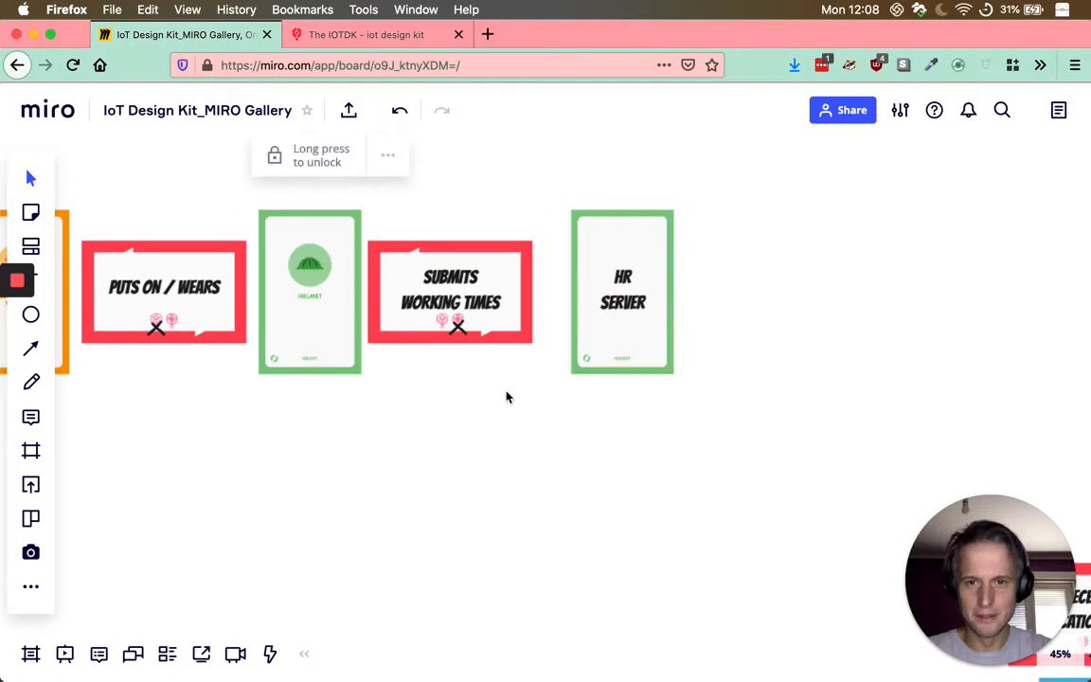
# Step: Move the Receives Location Data card and the Construction Site card together so they sit directly beneath the Helmet card
pyautogui.scroll(-1, 492, 421)
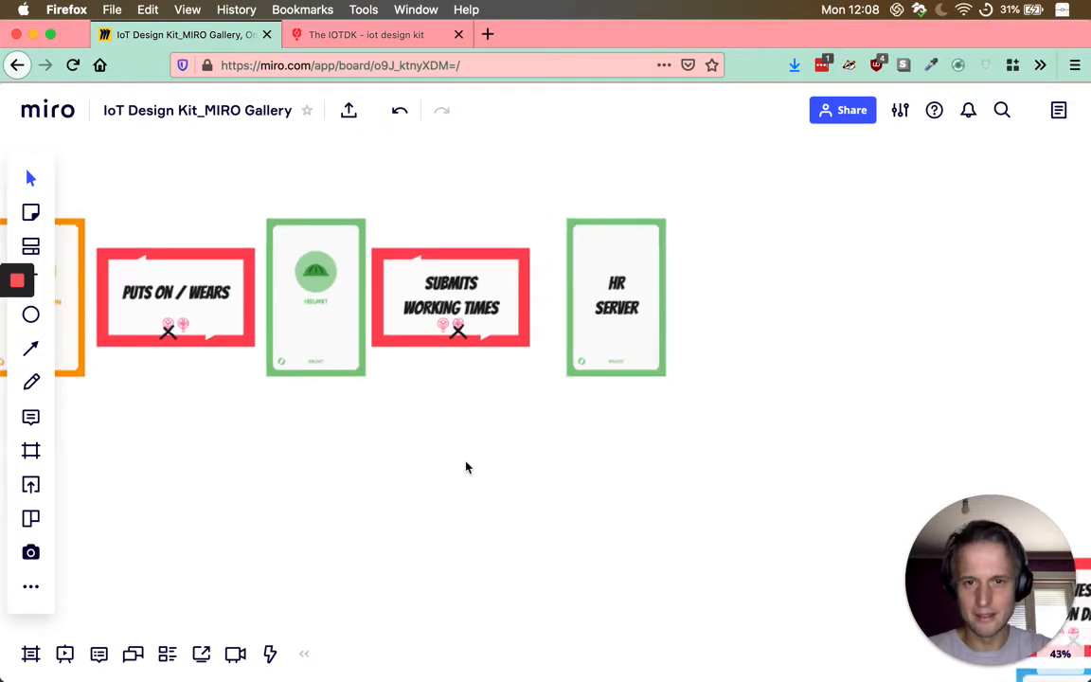
pyautogui.moveTo(316, 289); pyautogui.dragTo(507, 236)
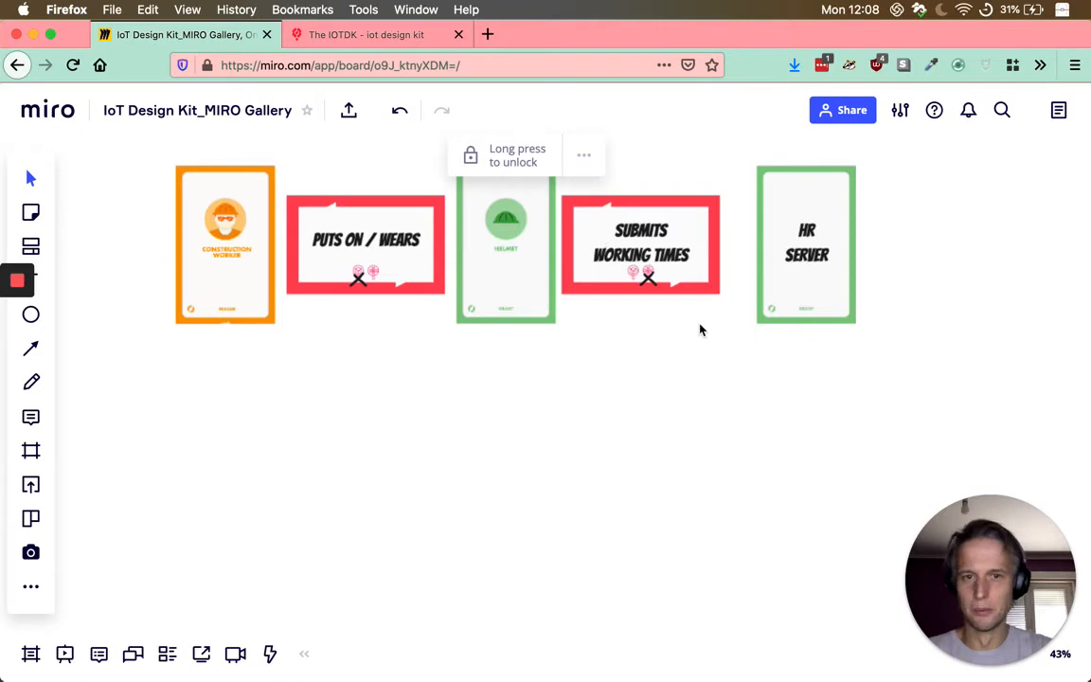
pyautogui.moveTo(776, 341); pyautogui.dragTo(994, 651)
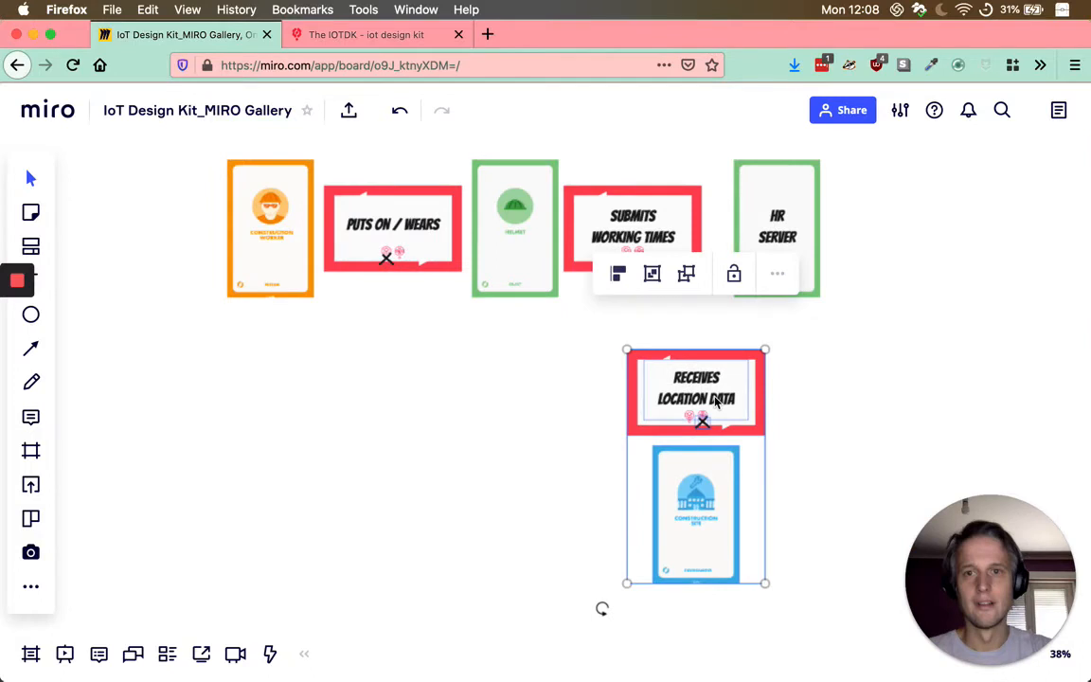
pyautogui.moveTo(717, 401); pyautogui.dragTo(537, 366)
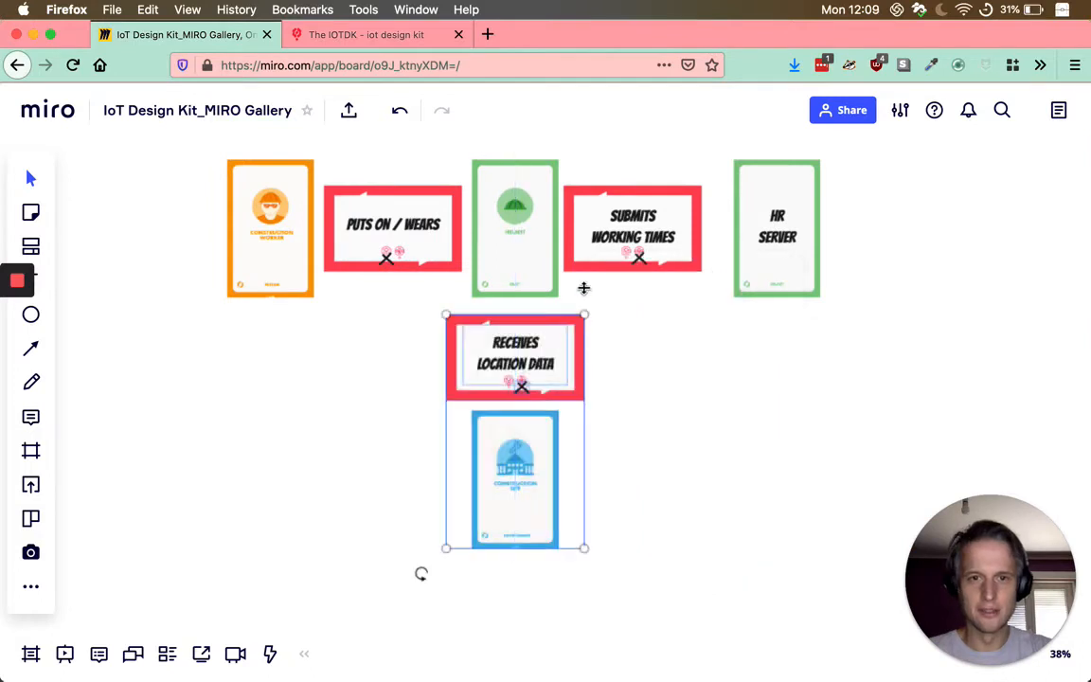
# Step: Examine the system map's links from Construction Worker through Helmet to HR Server and Construction Site
pyautogui.scroll(3, 581, 301)
pyautogui.click(609, 489)
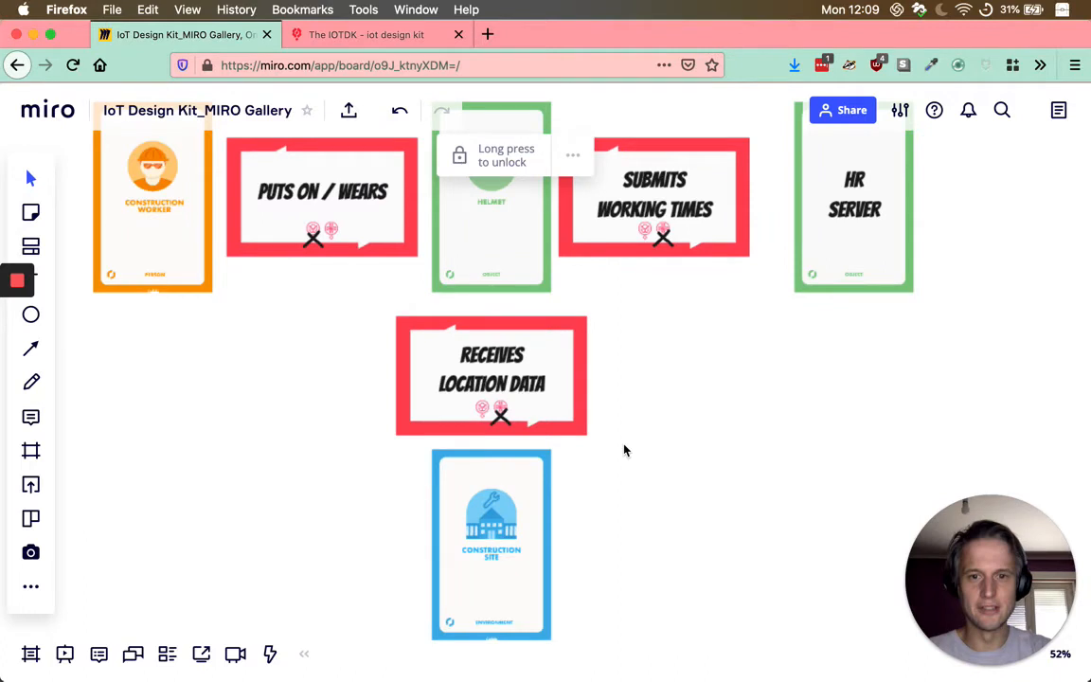
pyautogui.scroll(3, 710, 463)
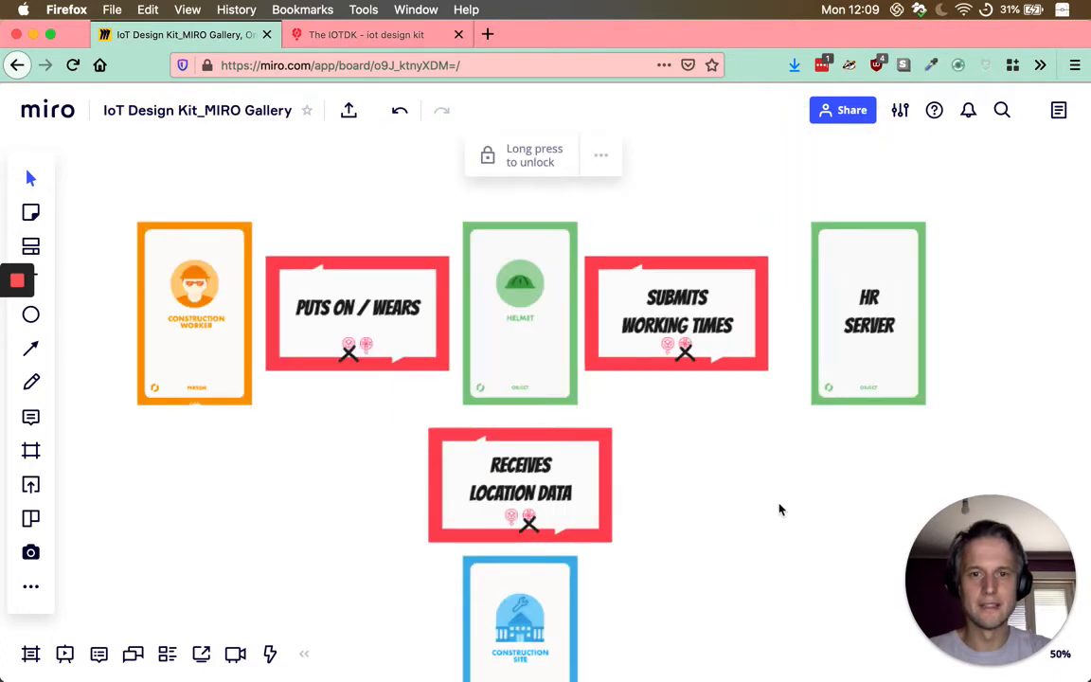
pyautogui.moveTo(779, 510); pyautogui.dragTo(809, 445)
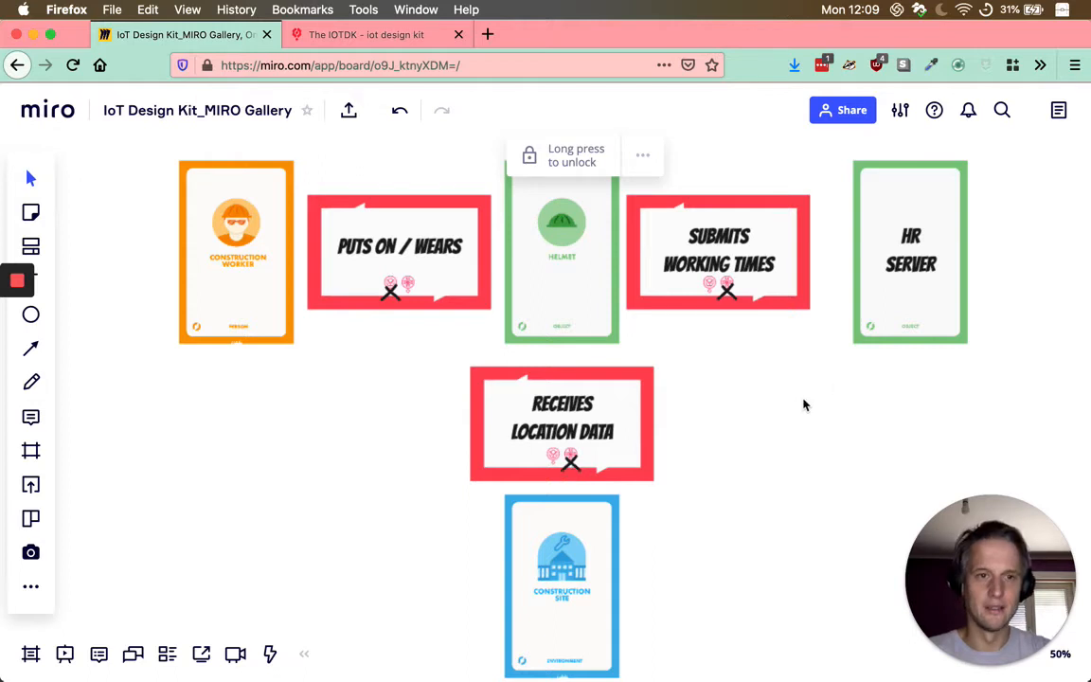
pyautogui.scroll(-5, 803, 407)
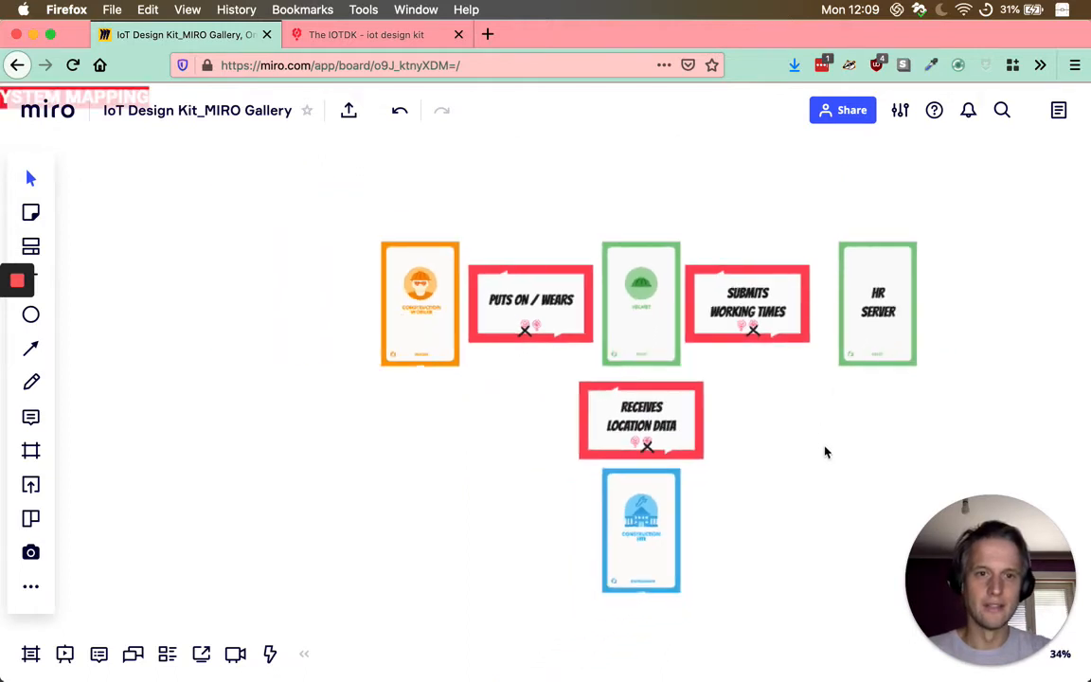
pyautogui.moveTo(812, 439); pyautogui.dragTo(733, 422)
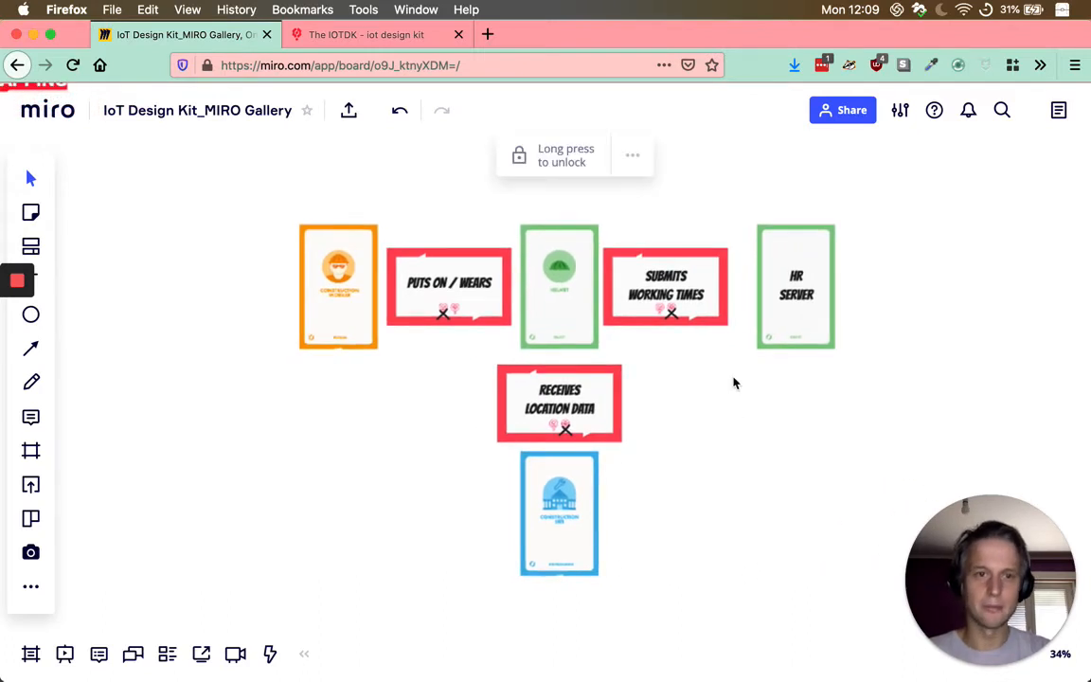
pyautogui.scroll(-6, 733, 383)
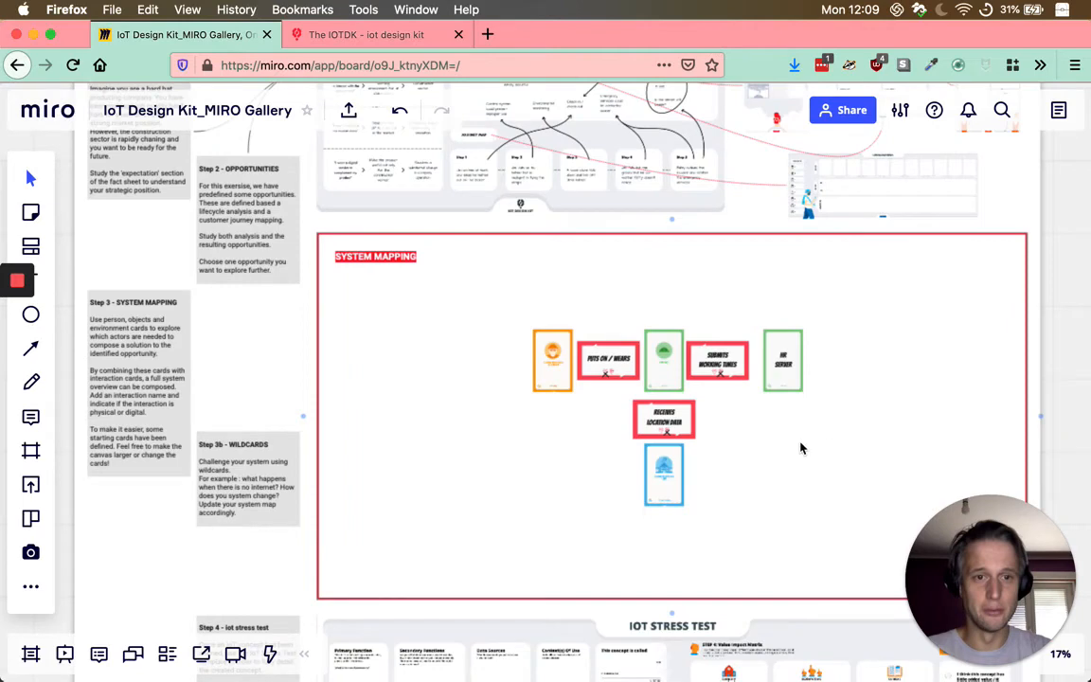
# Step: Duplicate the Safety Inspector person card from the card library and place the copy in the system map's row beyond HR Server
pyautogui.hscroll(5, 657, 456)
pyautogui.hscroll(4, 663, 398)
pyautogui.scroll(2, 662, 397)
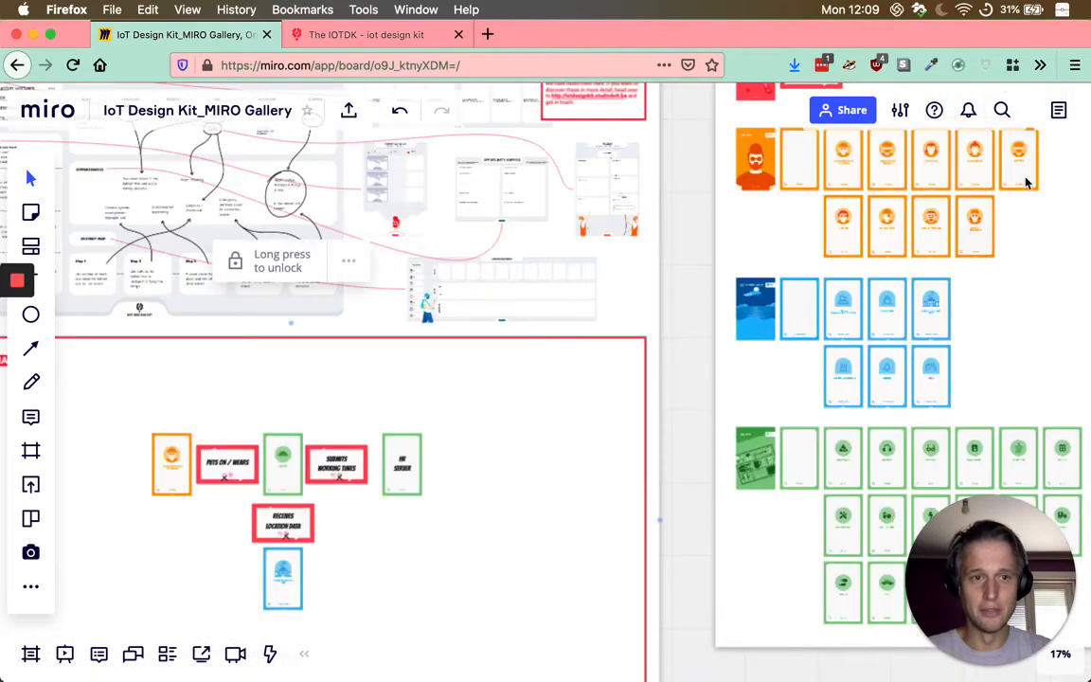
pyautogui.scroll(8, 1025, 182)
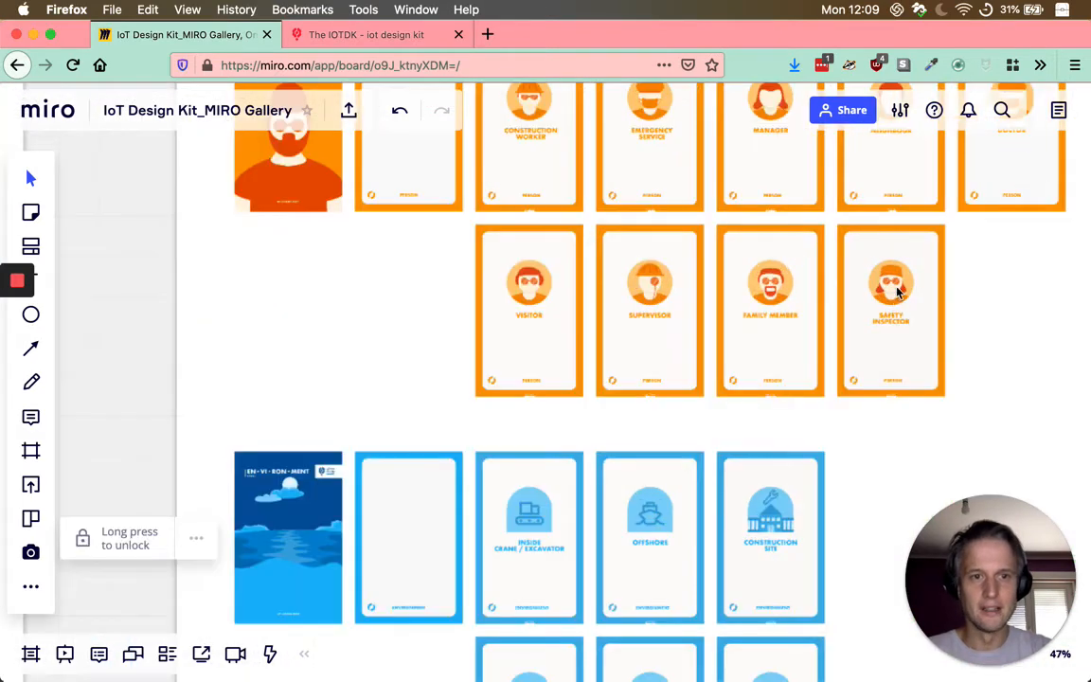
pyautogui.click(898, 291)
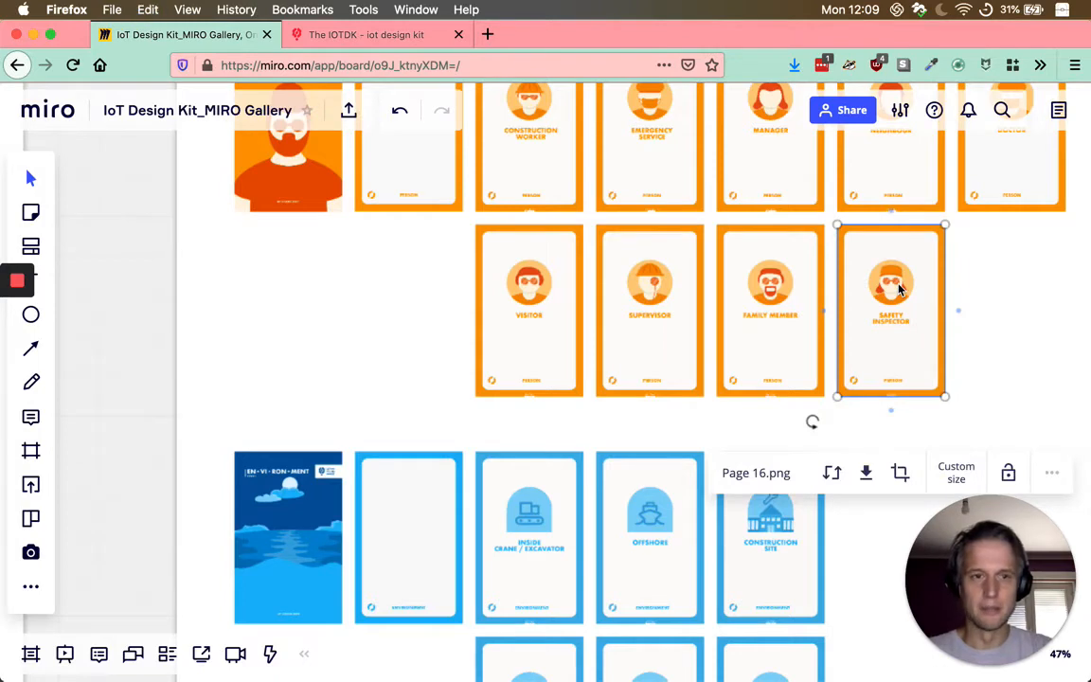
pyautogui.moveTo(900, 289); pyautogui.dragTo(911, 254)
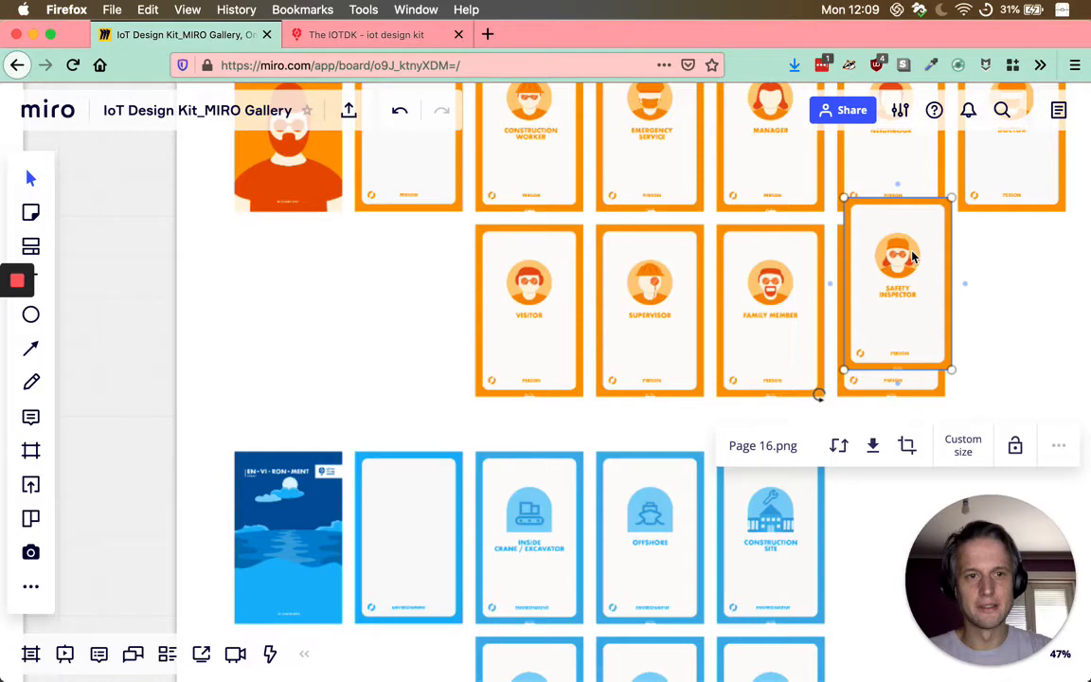
pyautogui.moveTo(913, 255); pyautogui.dragTo(502, 390)
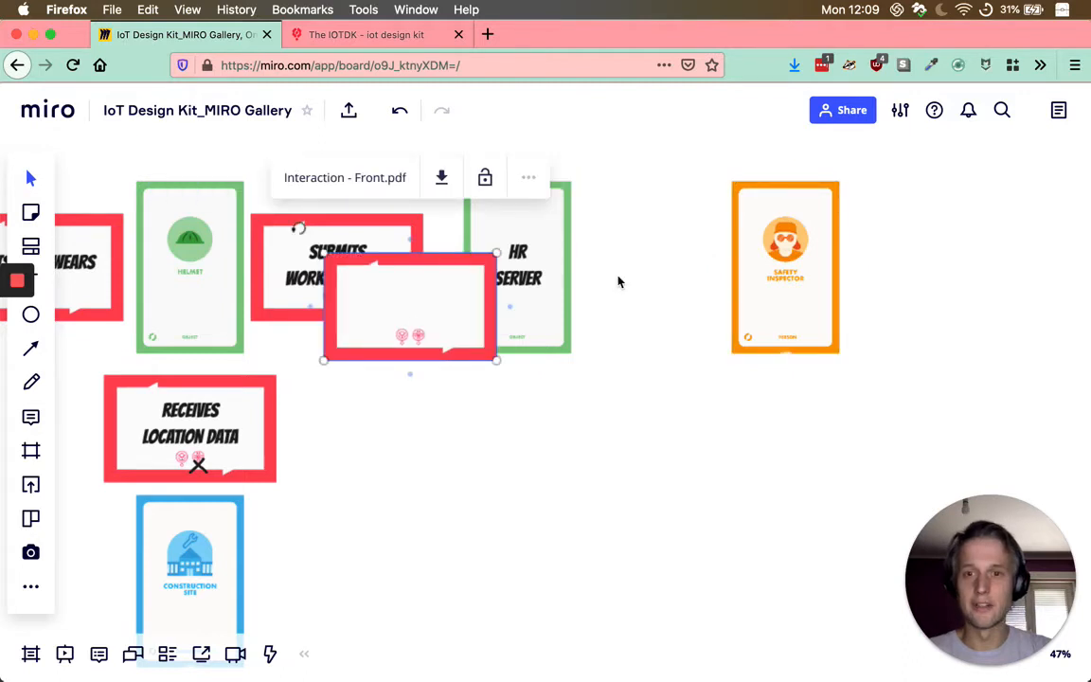
# Step: Place the blank interaction card between HR Server and Safety Inspector, shifting Safety Inspector further along the row to clear the overlap
pyautogui.moveTo(410, 327); pyautogui.dragTo(683, 287)
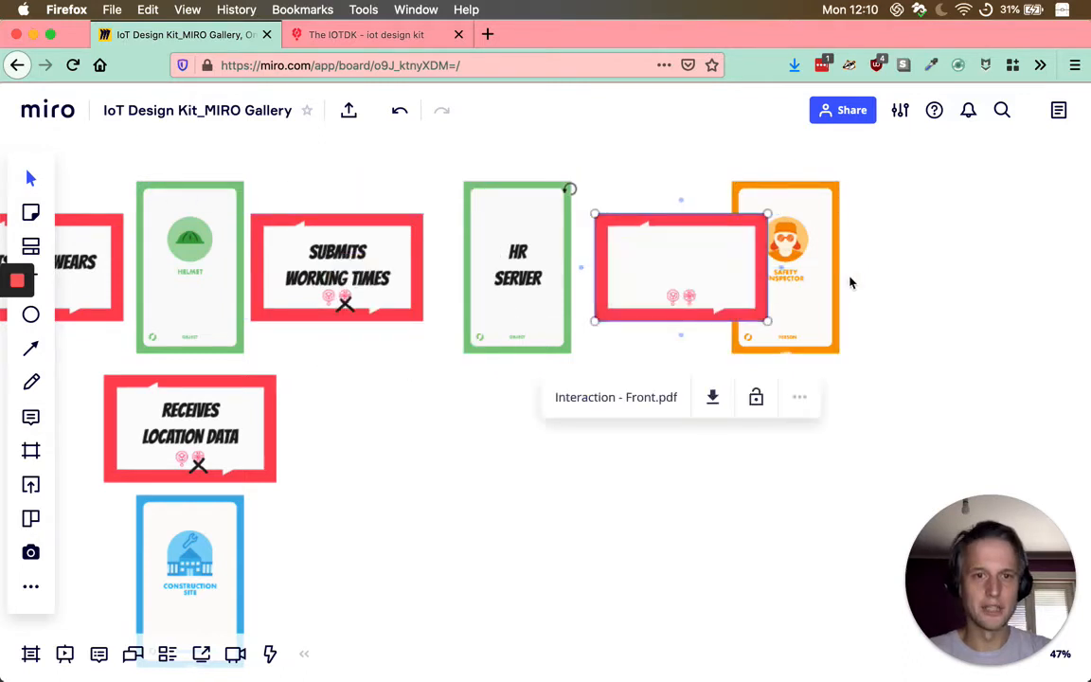
pyautogui.moveTo(815, 284); pyautogui.dragTo(876, 291)
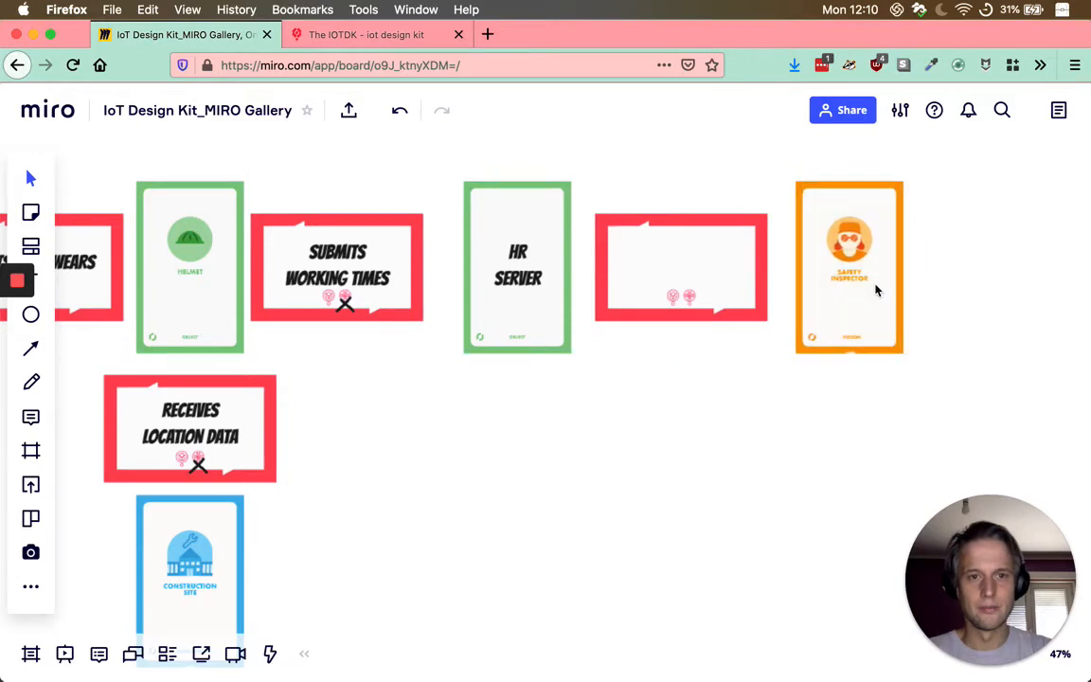
# Step: Copy the Submits Working Times text onto the blank interaction card between HR Server and Safety Inspector
pyautogui.click(336, 249)
pyautogui.press('super+c')
pyautogui.press('super+v')
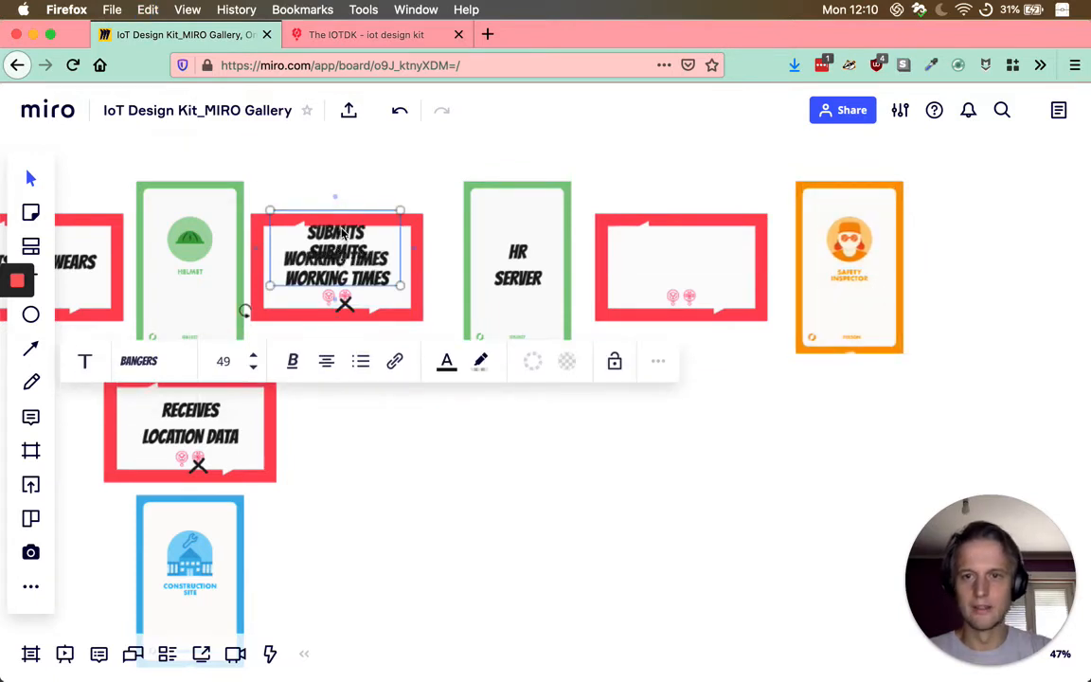
pyautogui.moveTo(341, 232); pyautogui.dragTo(688, 250)
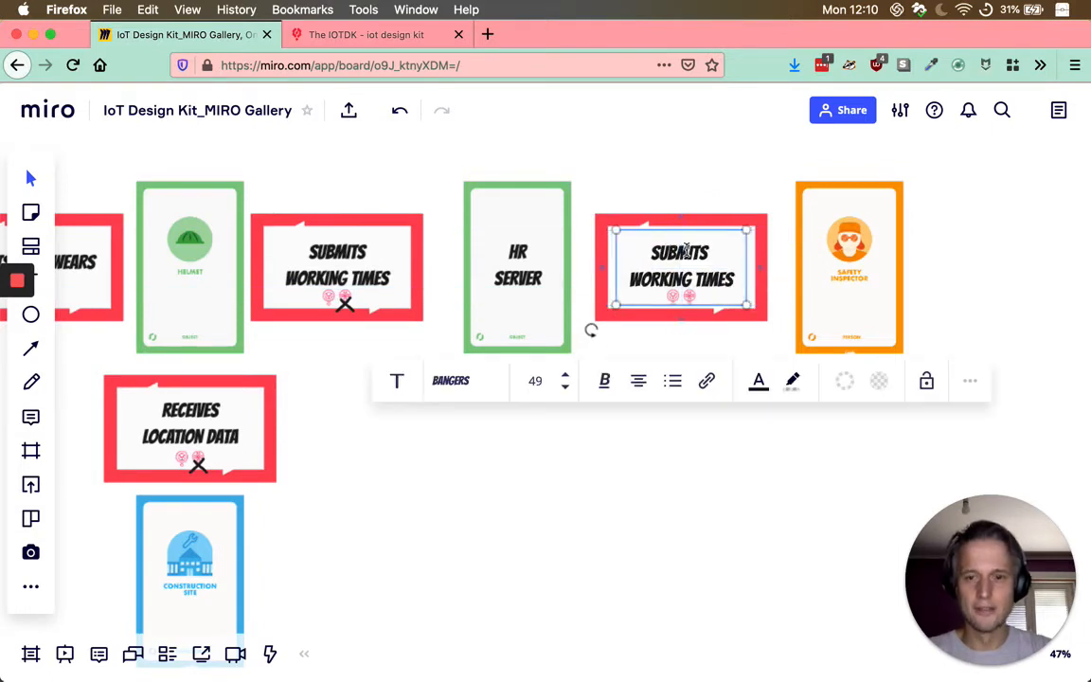
# Step: Change the copied text on the interaction card before Safety Inspector to "Consult Safety Recorded Data"
pyautogui.doubleClick(686, 249)
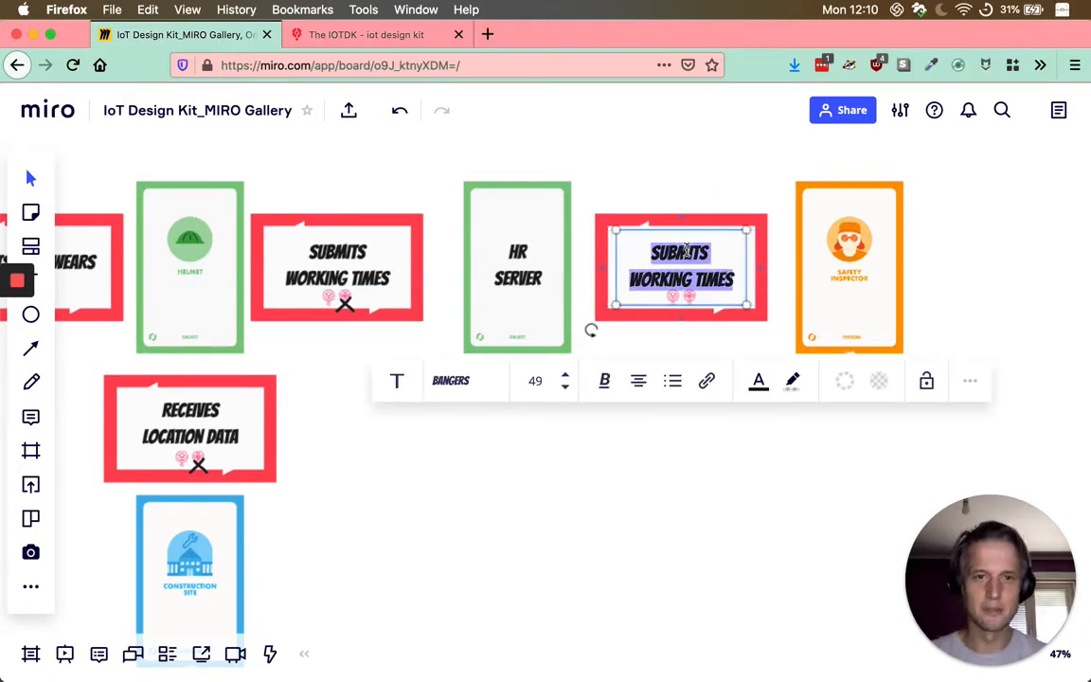
pyautogui.write('Consult S')
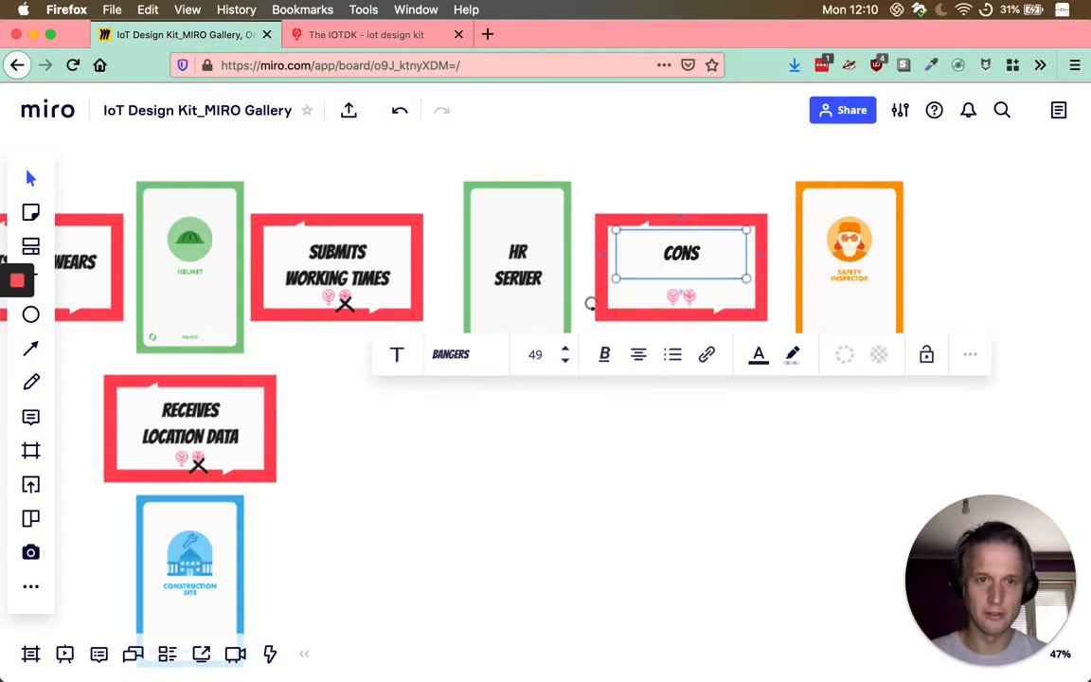
pyautogui.write('a')
pyautogui.press('BackSpace')
pyautogui.press('BackSpace')
pyautogui.press('BackSpace')
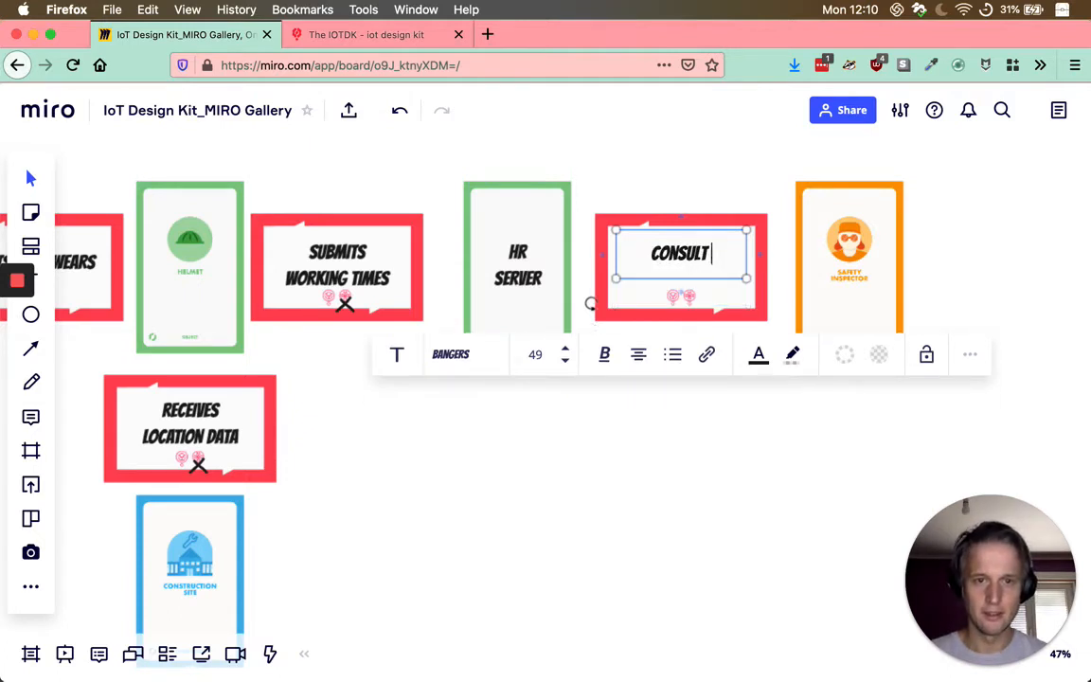
pyautogui.write('Sa')
pyautogui.write('TET')
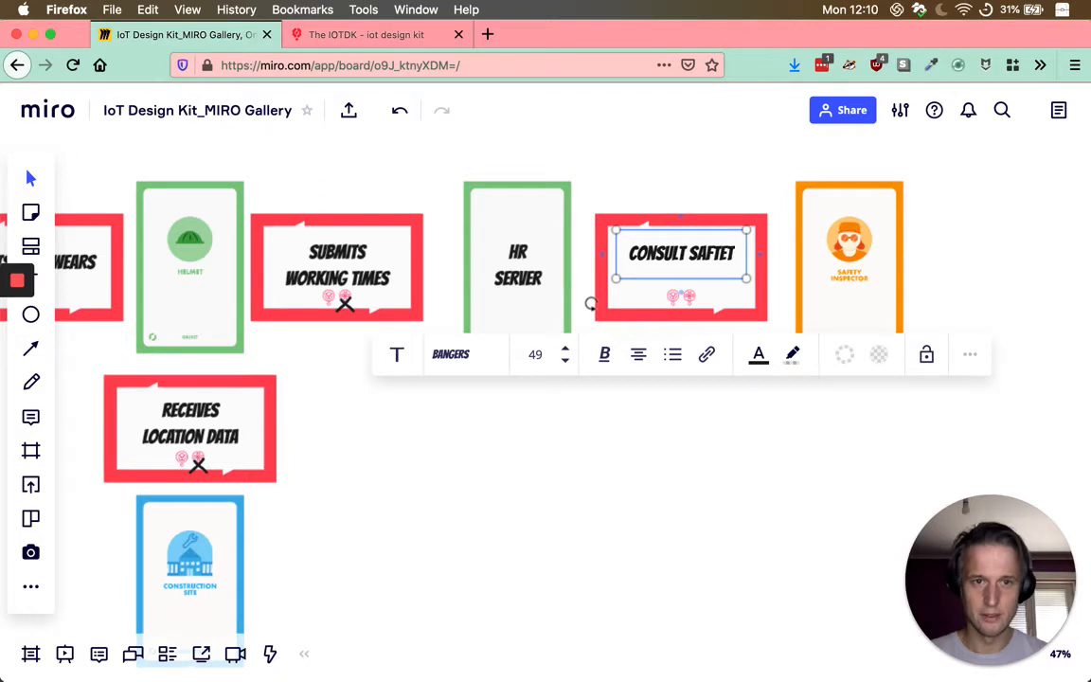
pyautogui.press('BackSpace')
pyautogui.press('BackSpace')
pyautogui.press('BackSpace')
pyautogui.write('FETY')
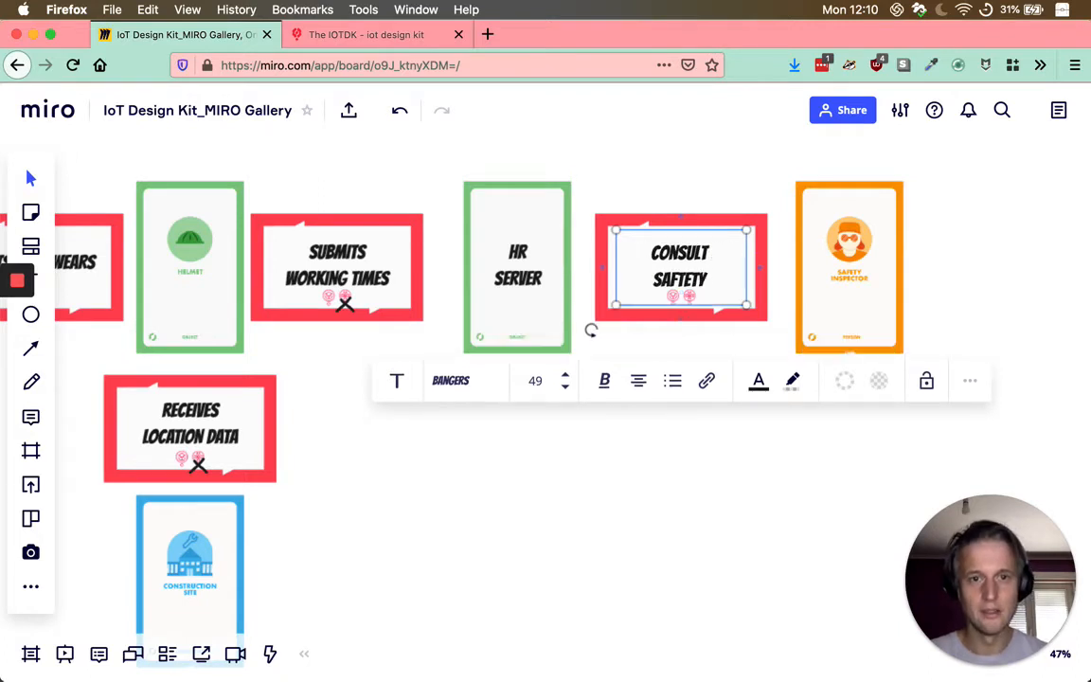
pyautogui.press('BackSpace')
pyautogui.press('BackSpace')
pyautogui.press('BackSpace')
pyautogui.press('BackSpace')
pyautogui.write('ET')
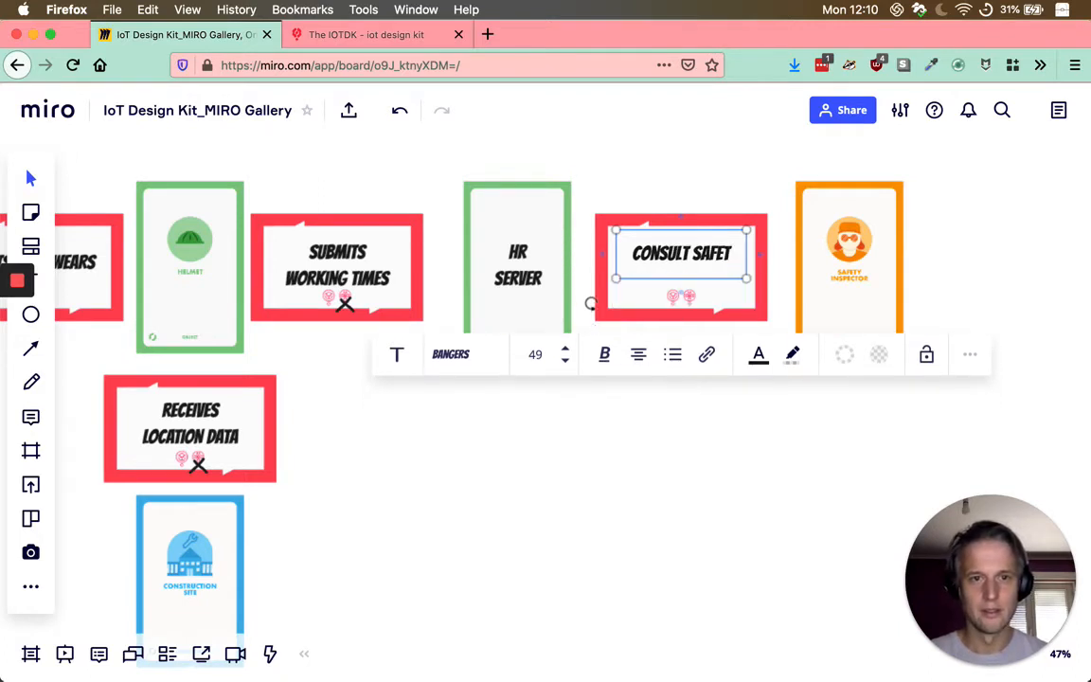
pyautogui.write('Y DATA')
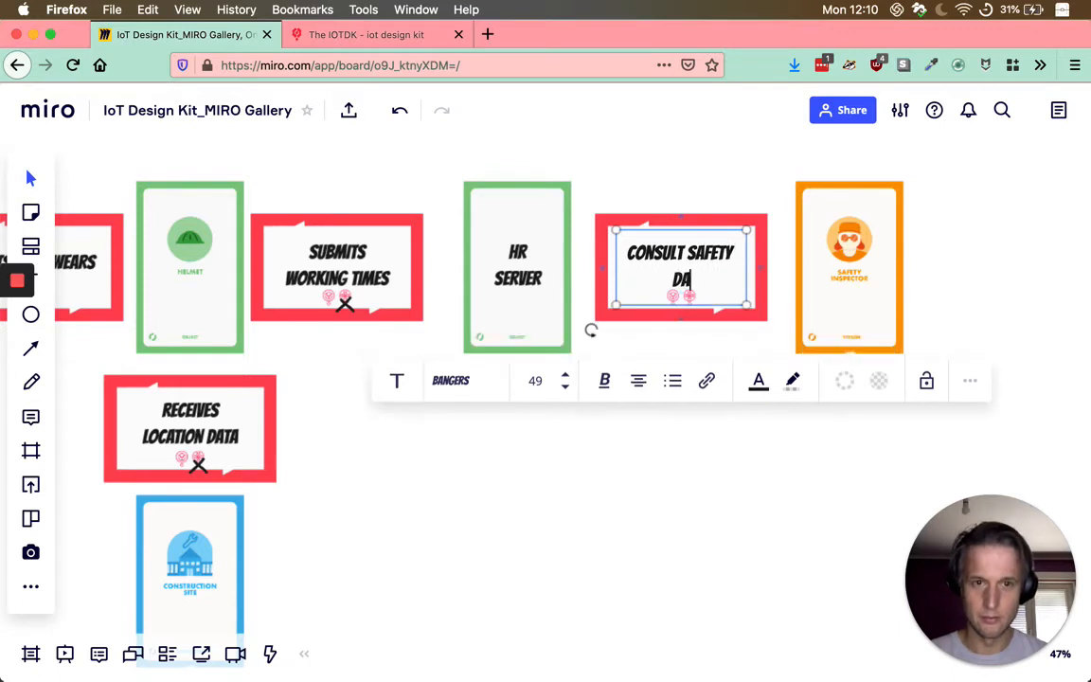
pyautogui.press('BackSpace')
pyautogui.press('BackSpace')
pyautogui.press('BackSpace')
pyautogui.press('BackSpace')
pyautogui.write('RECORD')
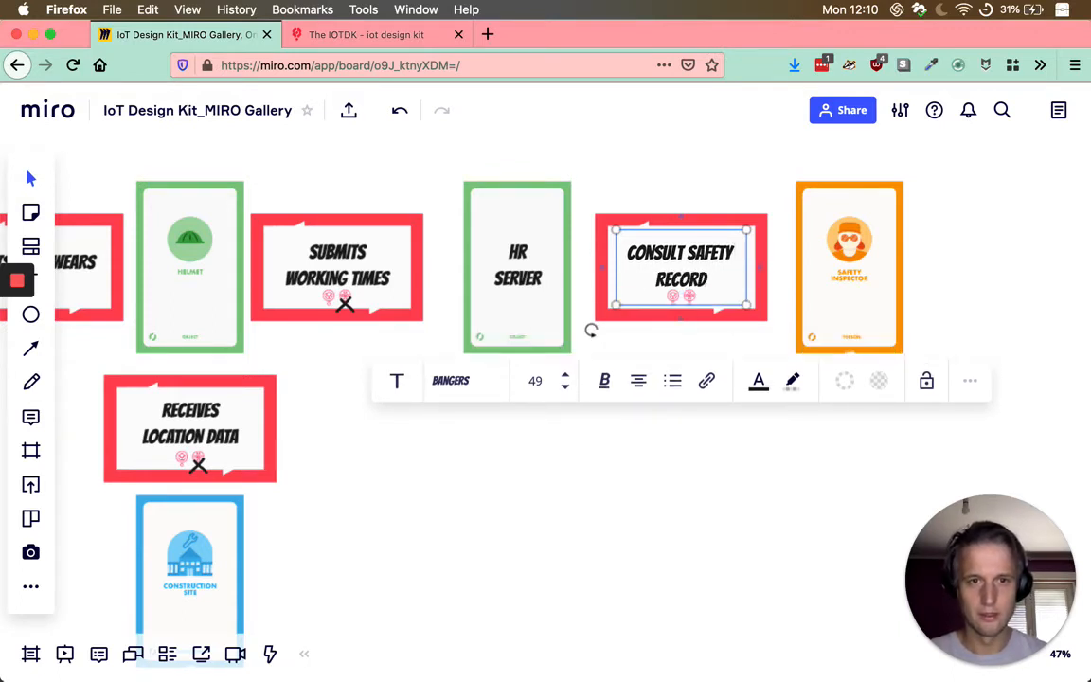
pyautogui.write('ED DATA')
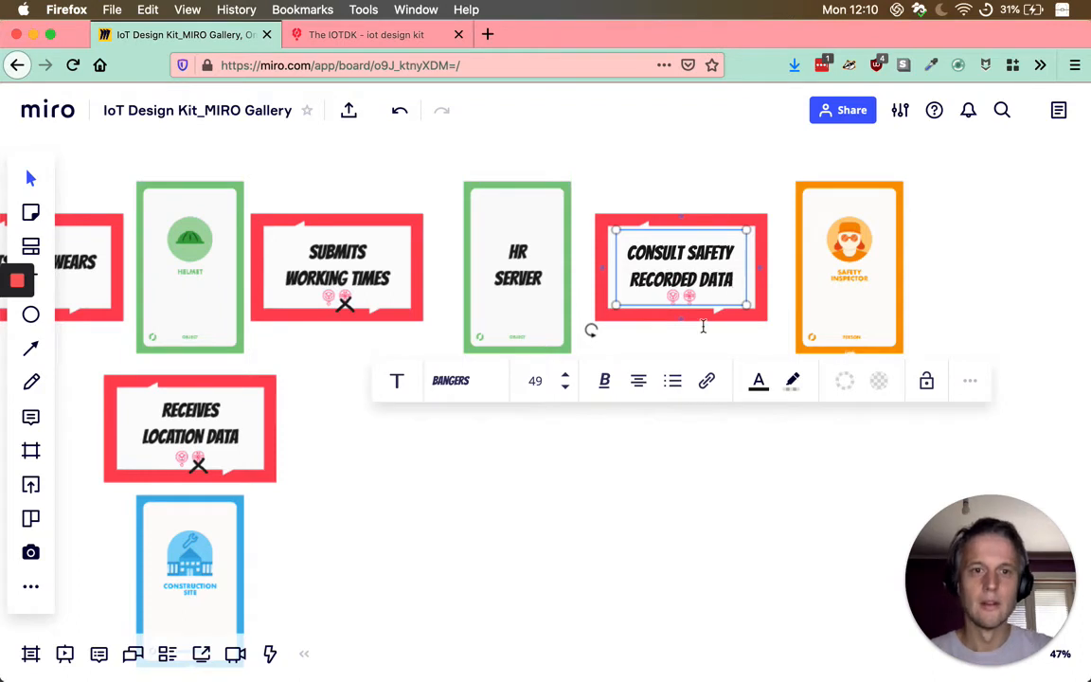
pyautogui.click(683, 507)
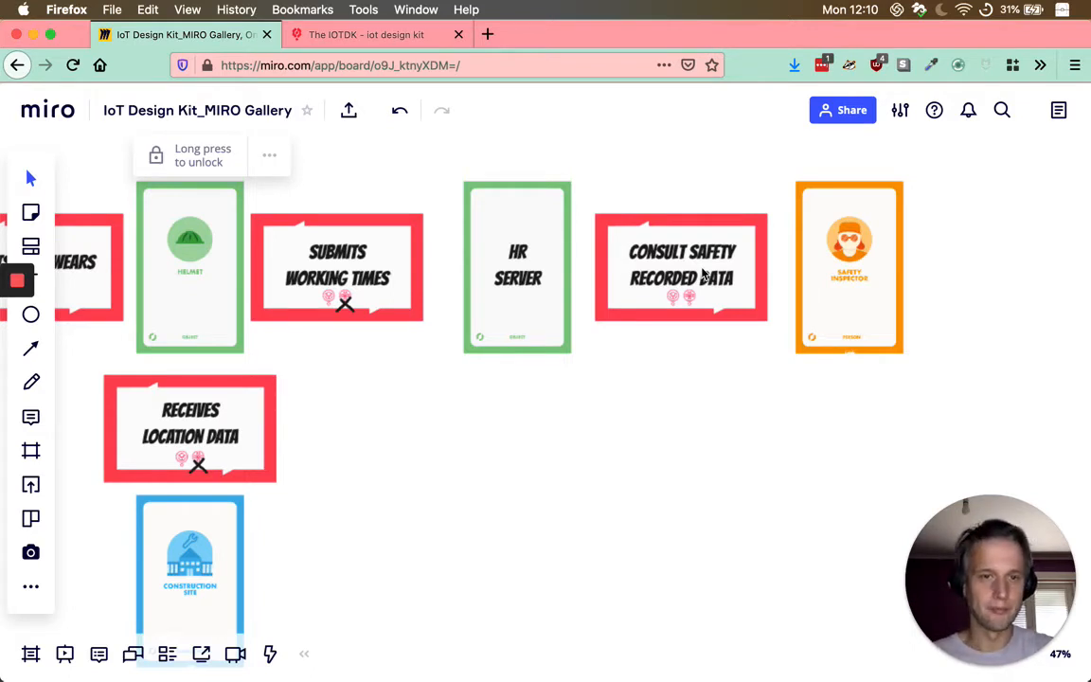
# Step: Move the Consult Safety Recorded Data card and Safety Inspector together further along the row, leaving a gap after HR Server
pyautogui.hscroll(3, 707, 434)
pyautogui.scroll(2, 707, 433)
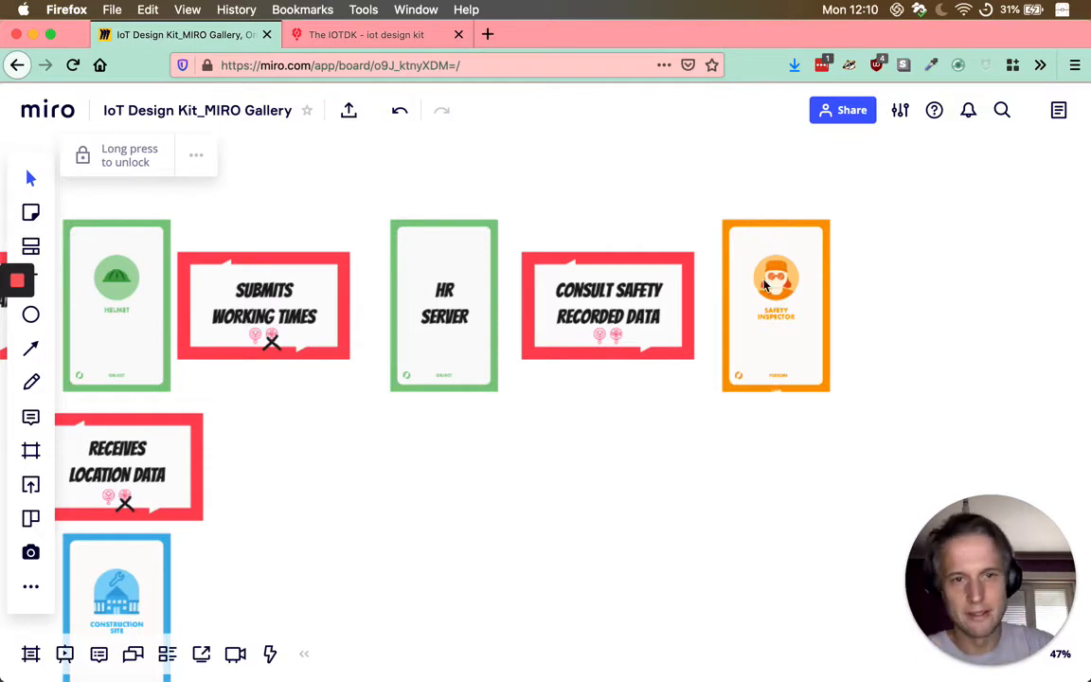
pyautogui.click(723, 265)
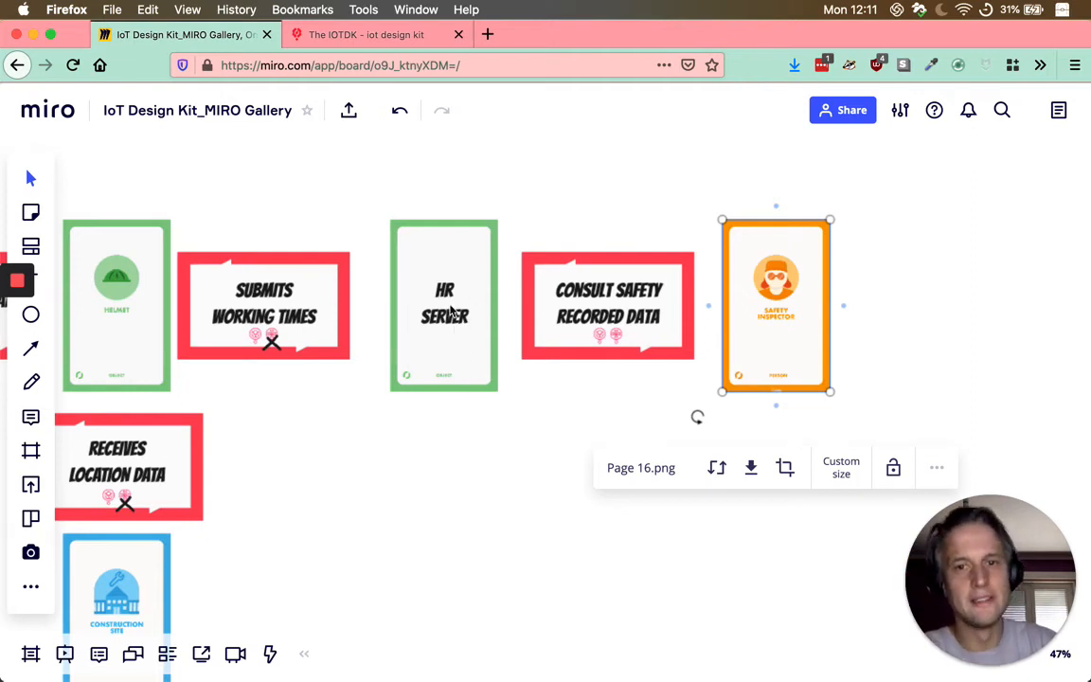
pyautogui.scroll(-2, 478, 326)
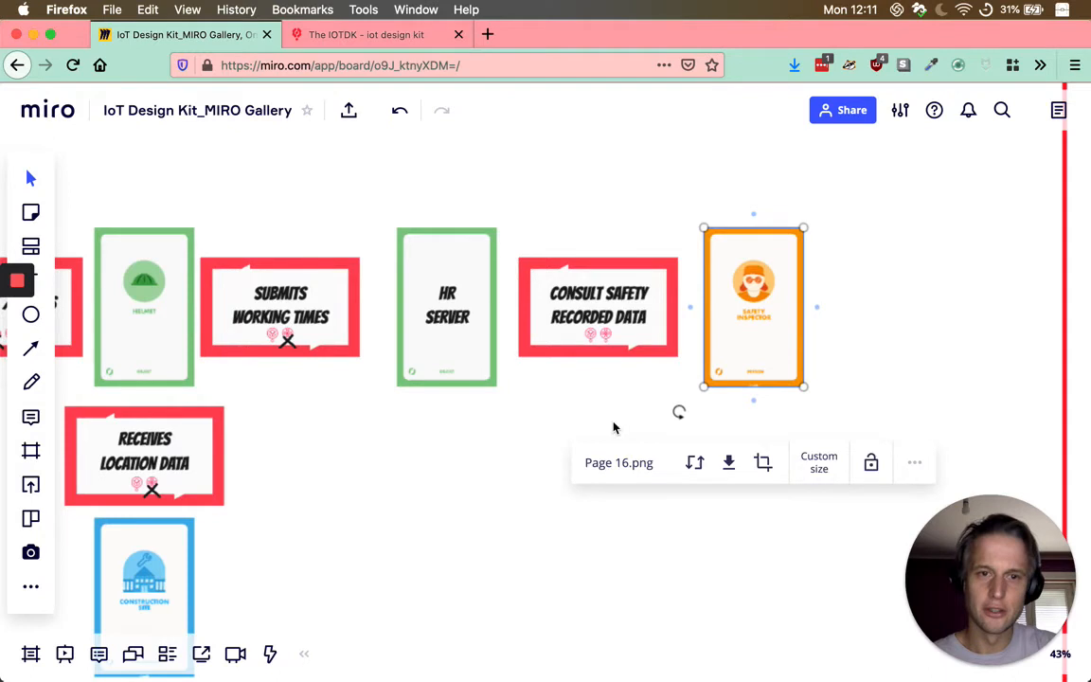
pyautogui.hscroll(5, 613, 427)
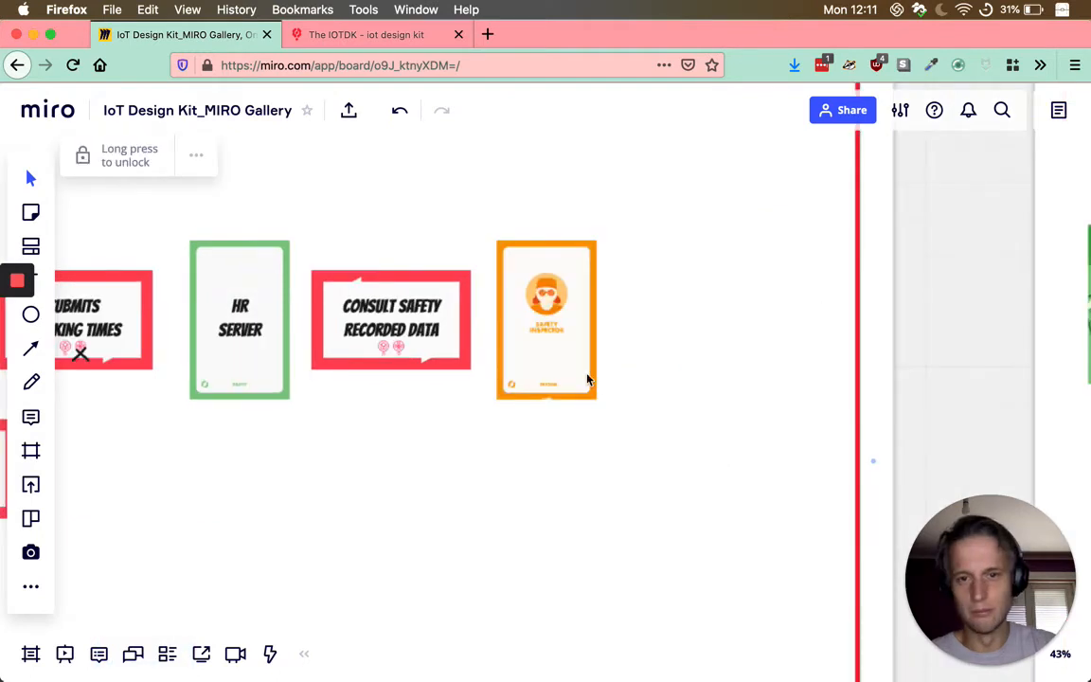
pyautogui.moveTo(587, 379); pyautogui.dragTo(829, 378)
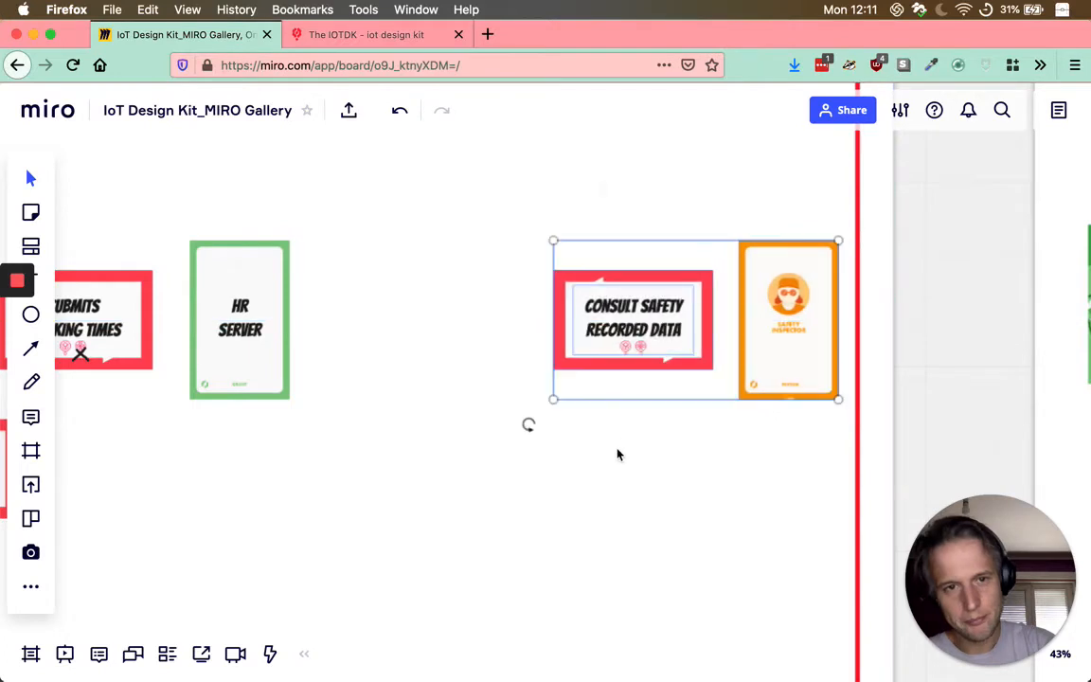
# Step: Duplicate the HR Server card and its text, placing the copy directly before the Consult Safety Recorded Data card
pyautogui.click(253, 370)
pyautogui.moveTo(254, 372); pyautogui.dragTo(502, 323)
pyautogui.click(216, 303)
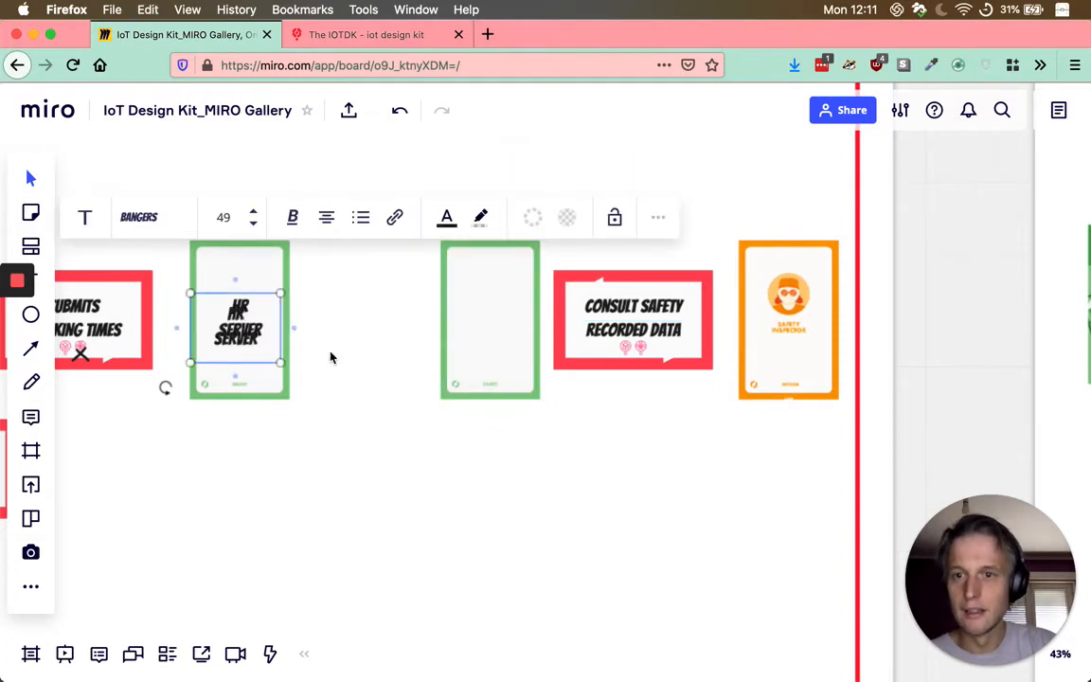
pyautogui.moveTo(236, 327); pyautogui.dragTo(490, 322)
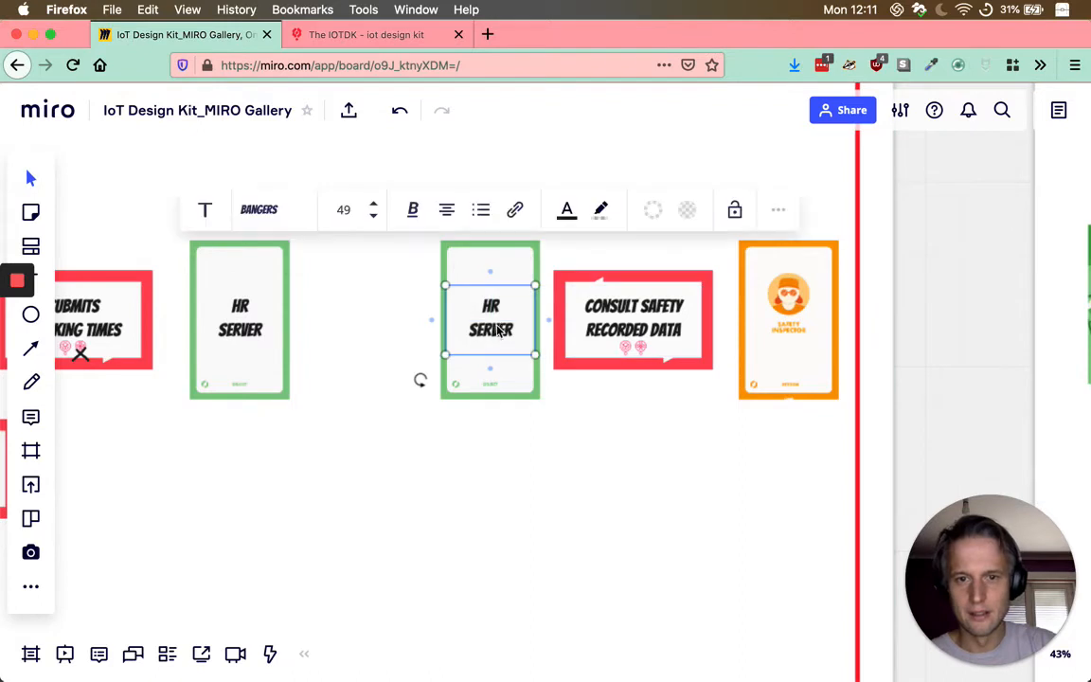
# Step: Change the text of the duplicated HR Server card before Consult Safety Recorded Data to "AR Glasses"
pyautogui.doubleClick(495, 324)
pyautogui.press('super+a')
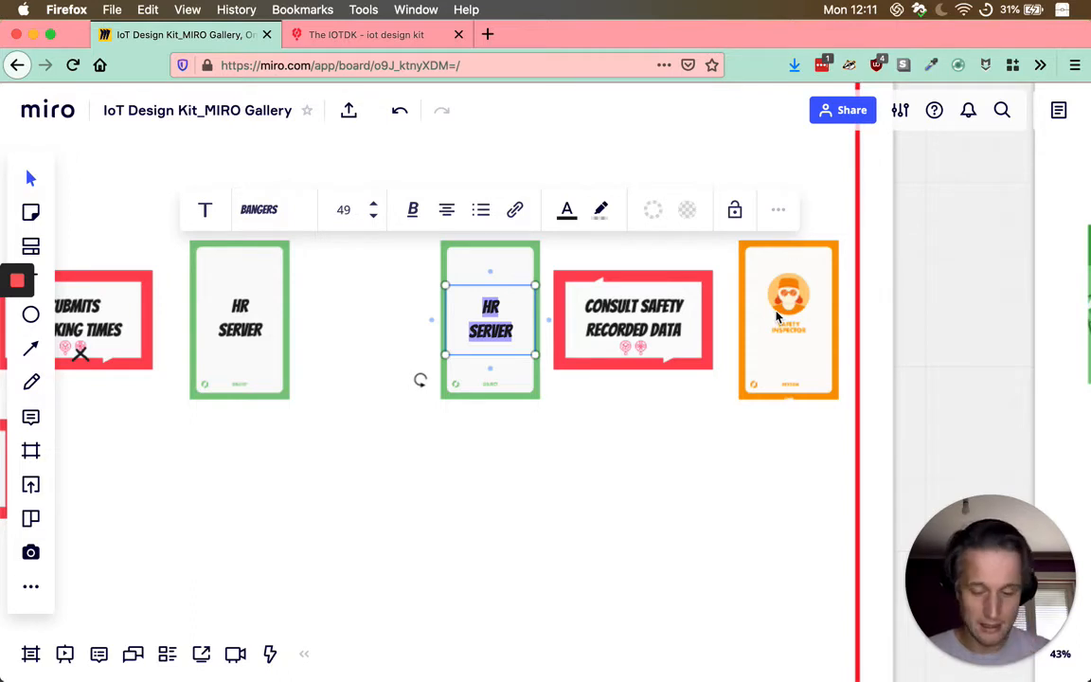
pyautogui.write('AR')
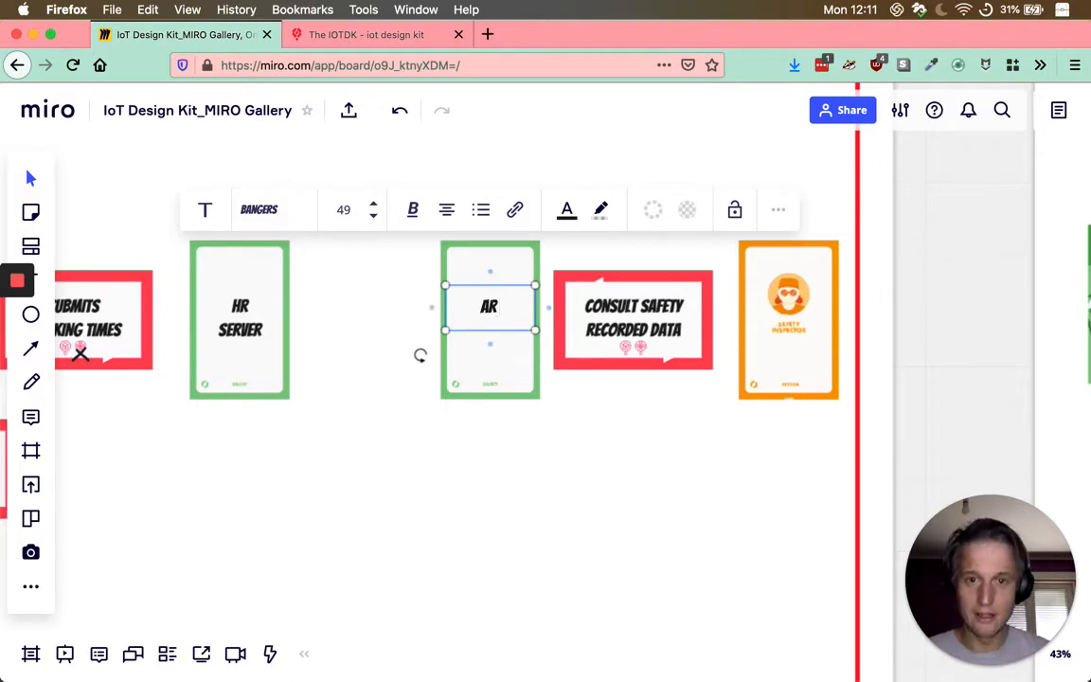
pyautogui.write(' GO')
pyautogui.press('BackSpace')
pyautogui.press('BackSpace')
pyautogui.press('BackSpace')
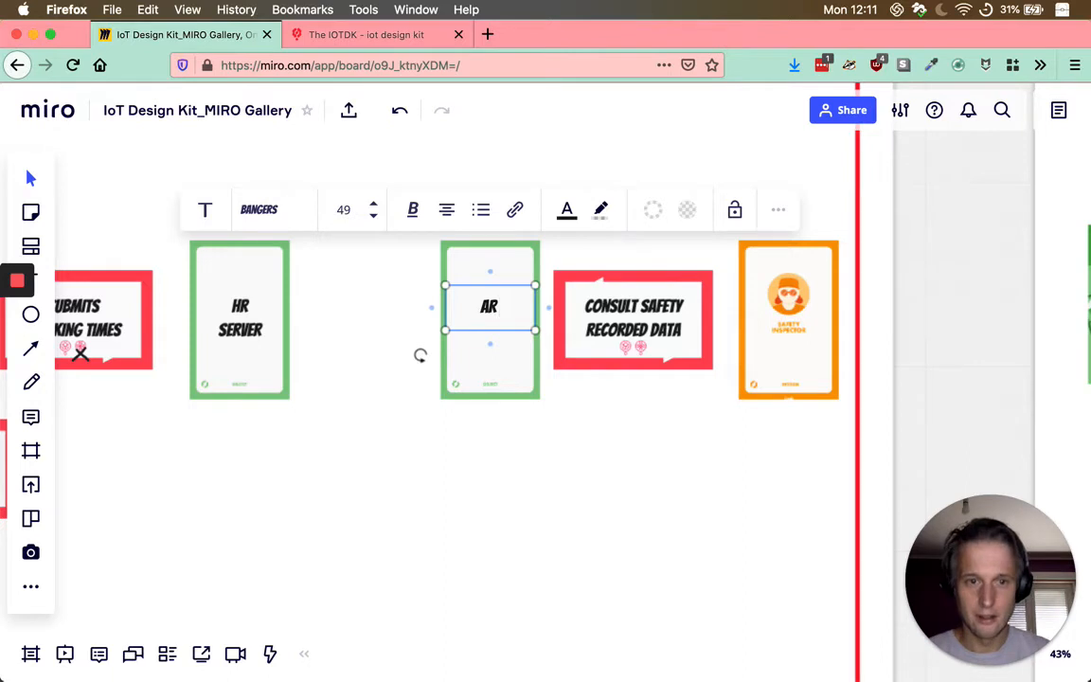
pyautogui.write('GLASSES')
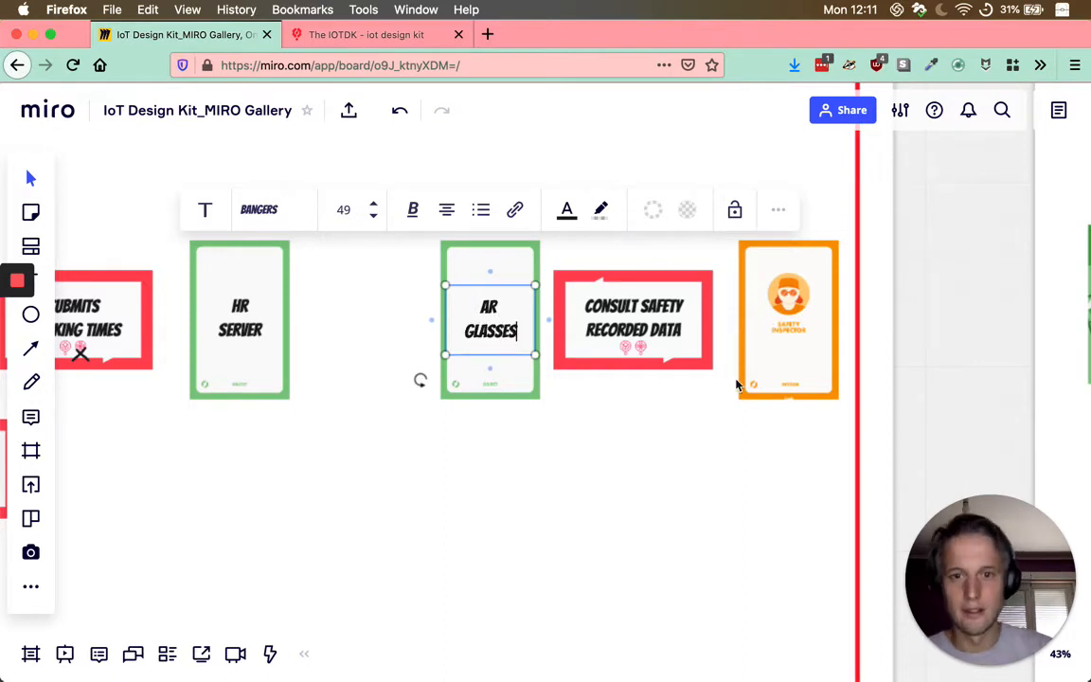
pyautogui.press('Escape')
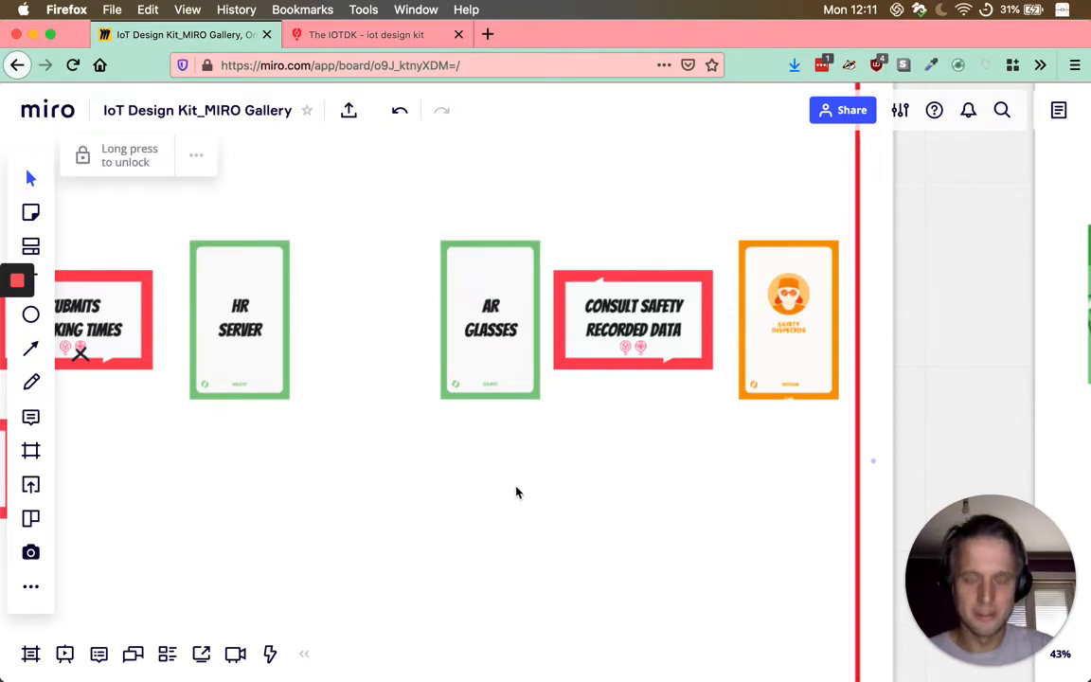
# Step: Move the Consult Safety Recorded Data card with its text directly after HR Server, and shift the AR Glasses card clear of it
pyautogui.moveTo(580, 451); pyautogui.dragTo(787, 478)
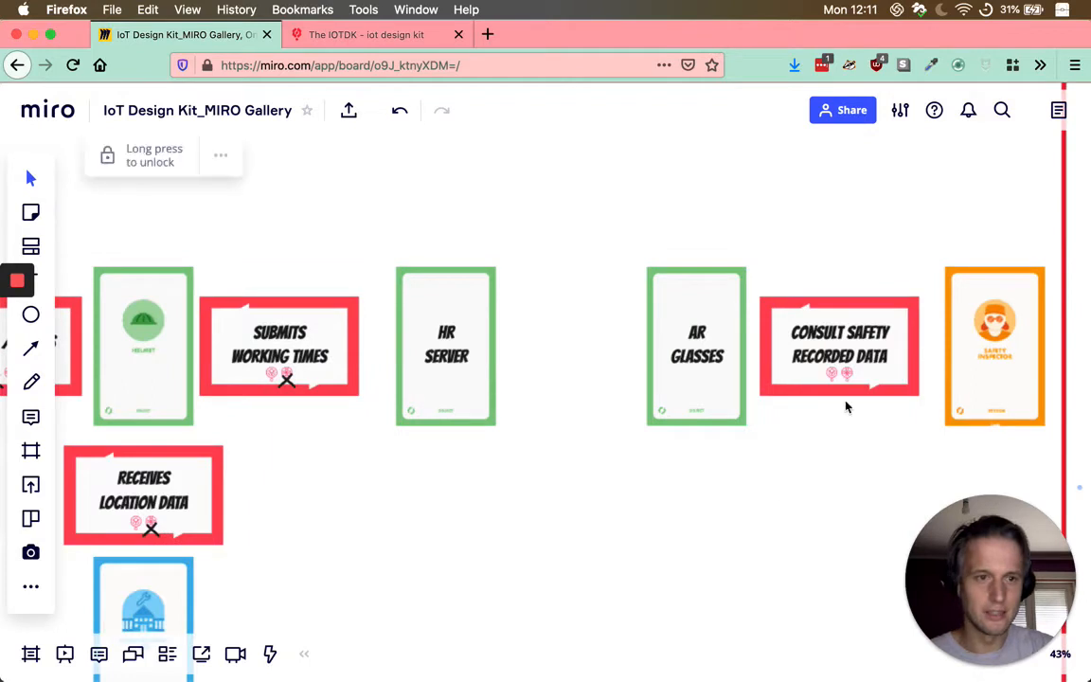
pyautogui.click(847, 359)
pyautogui.click(914, 392)
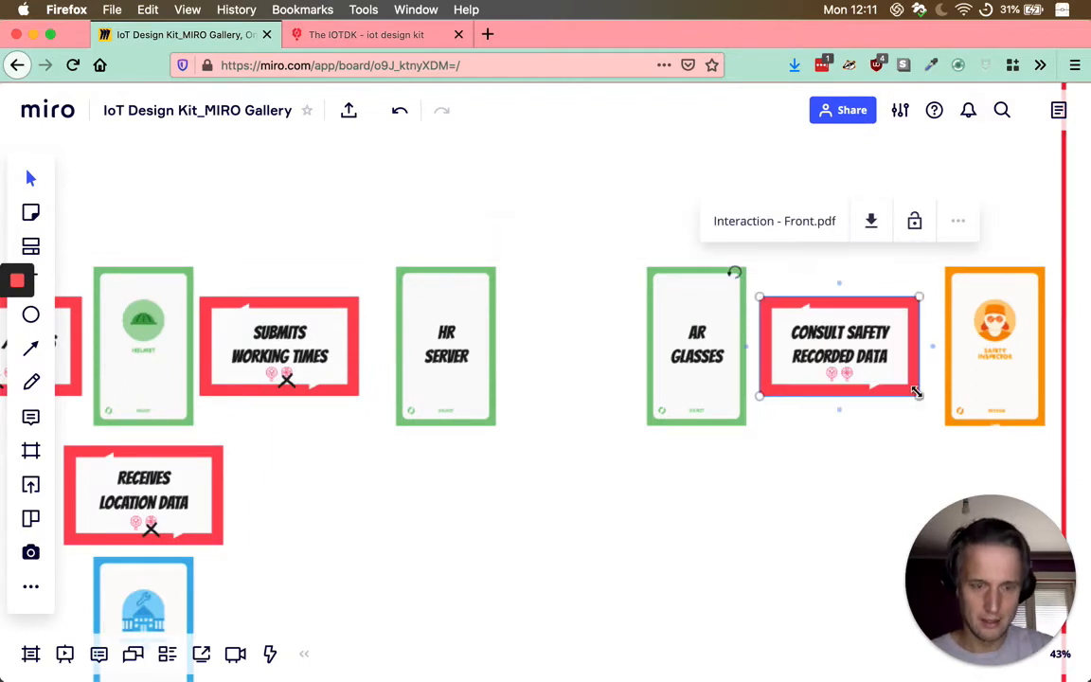
pyautogui.keyDown('shift'); pyautogui.click(881, 361); pyautogui.keyUp('shift')
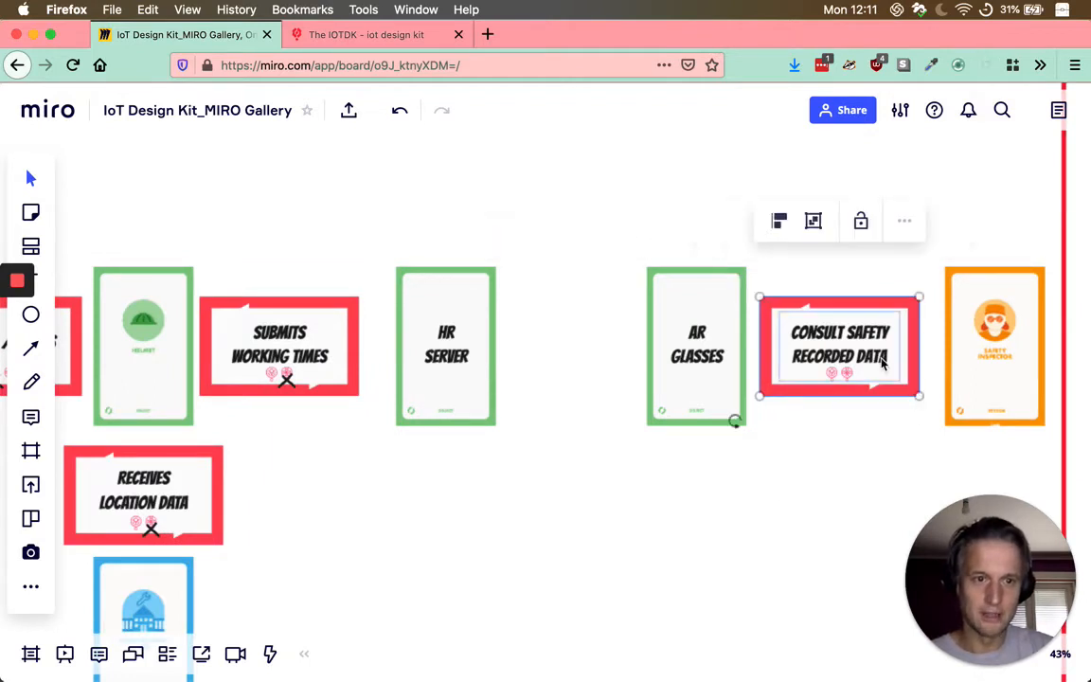
pyautogui.moveTo(882, 363); pyautogui.dragTo(629, 360)
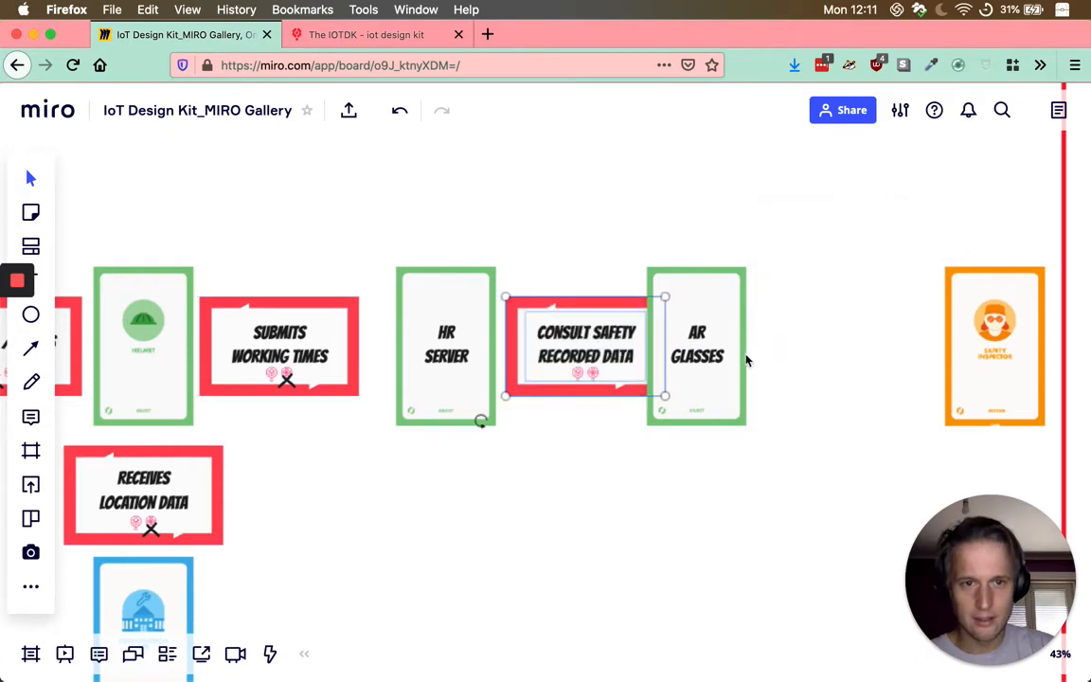
pyautogui.click(720, 358)
pyautogui.click(719, 403)
pyautogui.moveTo(720, 401); pyautogui.dragTo(754, 409)
# Step: Duplicate the Consult Safety Recorded Data card with its text and place the copy between AR Glasses and Safety Inspector
pyautogui.click(604, 365)
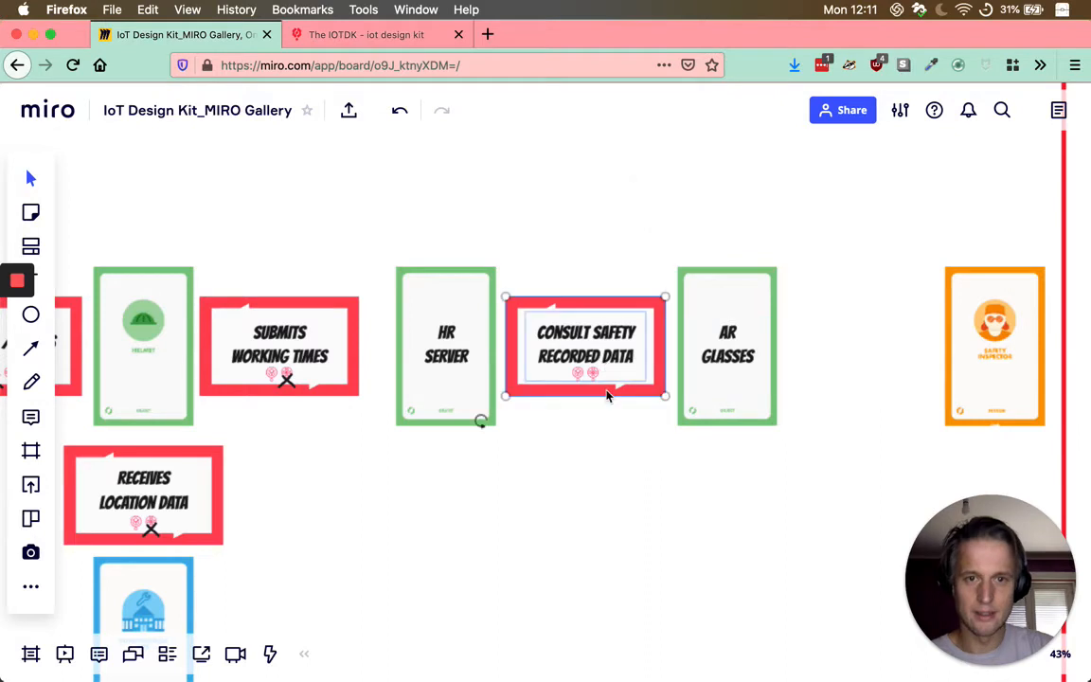
pyautogui.hotkey('ctrl', 'd')
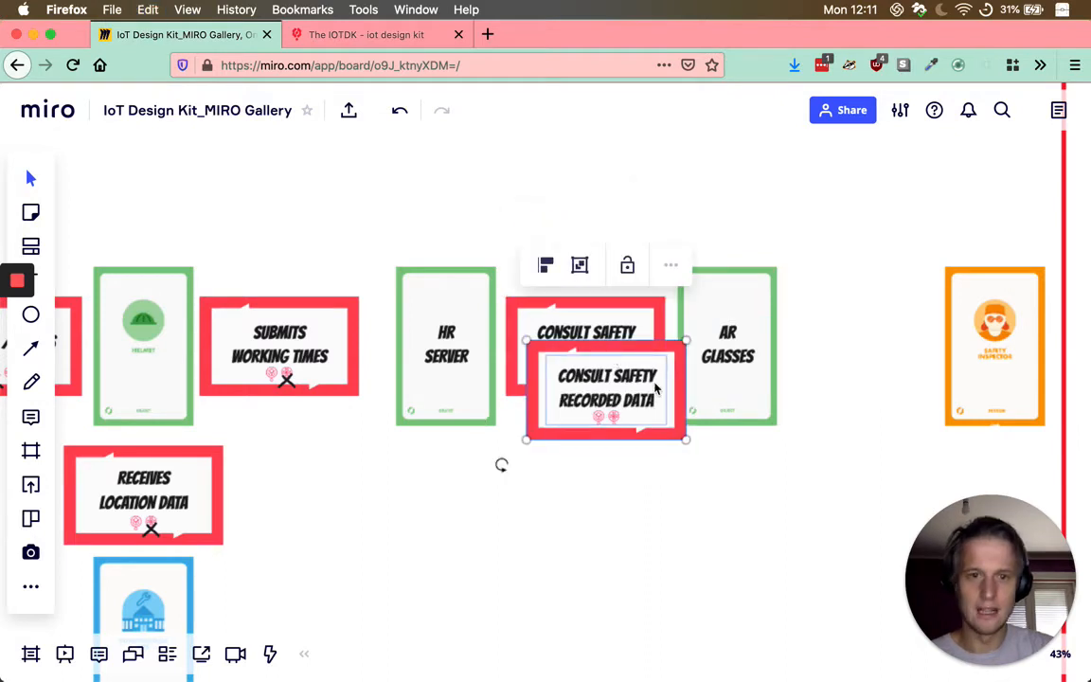
pyautogui.moveTo(653, 386); pyautogui.dragTo(911, 344)
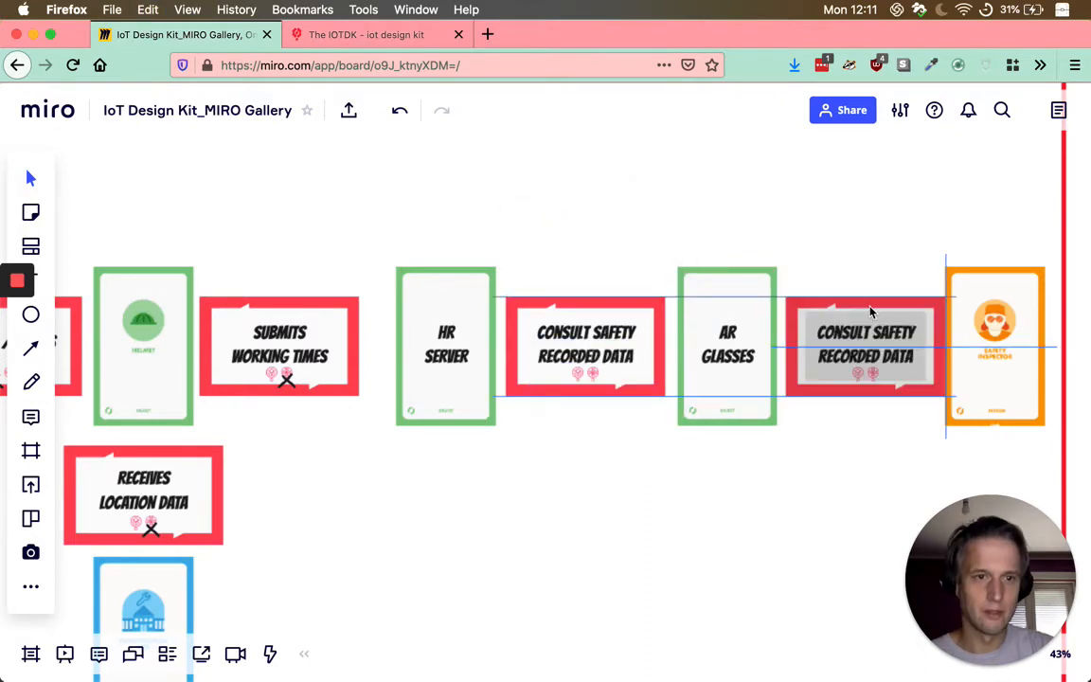
# Step: Change the text on the interaction card between AR Glasses and Safety Inspector to "Glances at Glasses"
pyautogui.click(875, 332)
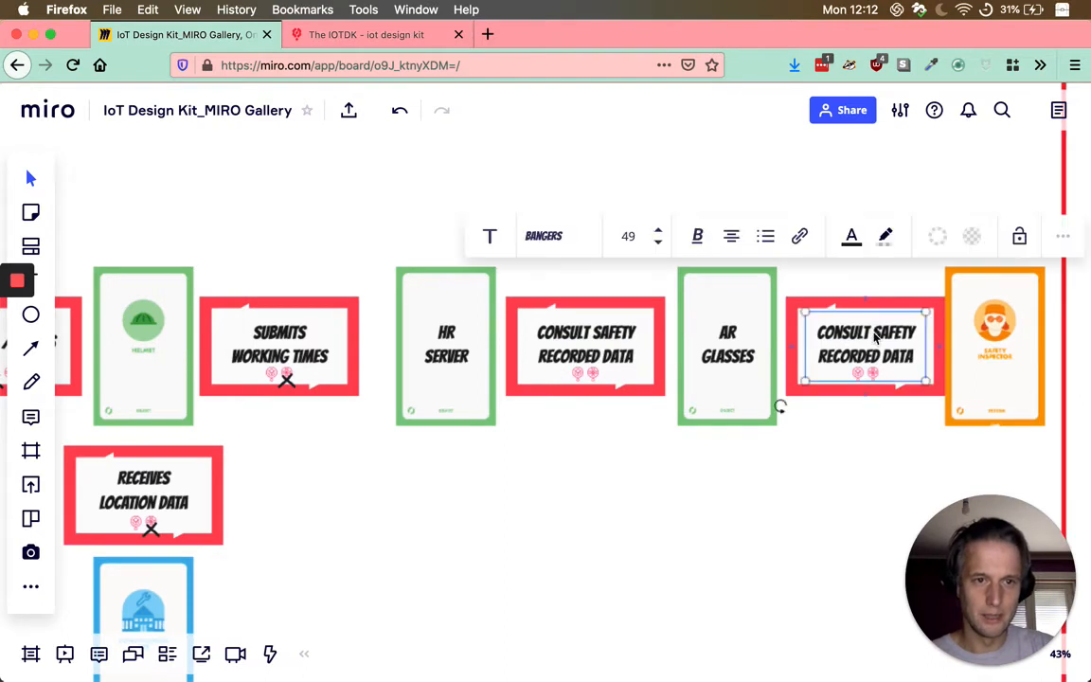
pyautogui.click(873, 333)
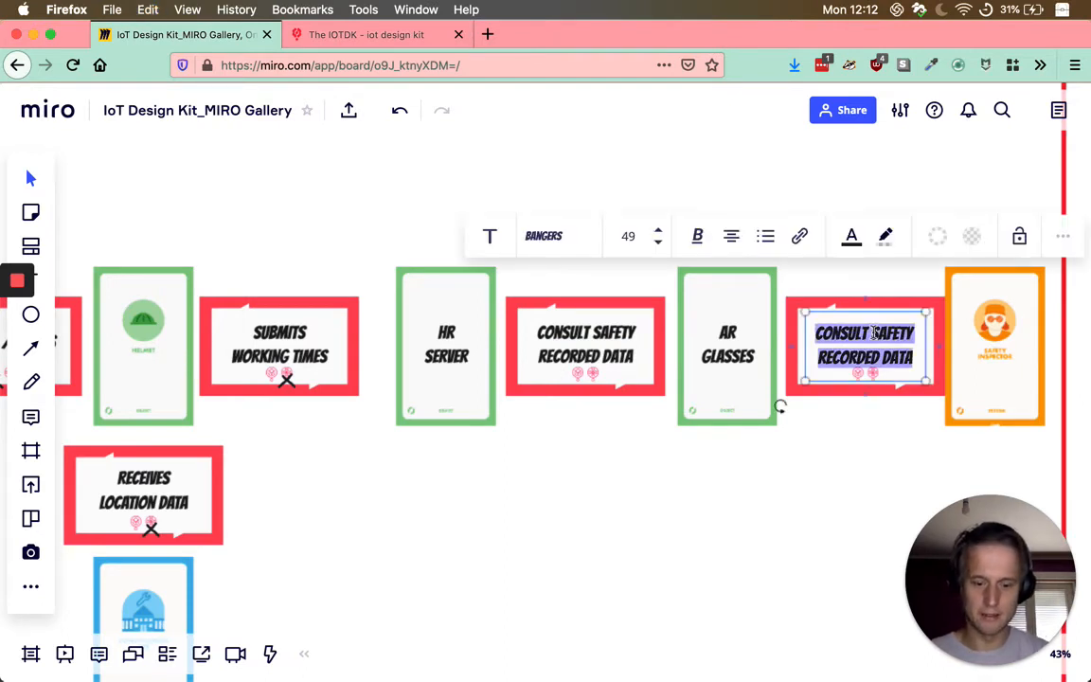
pyautogui.write('G')
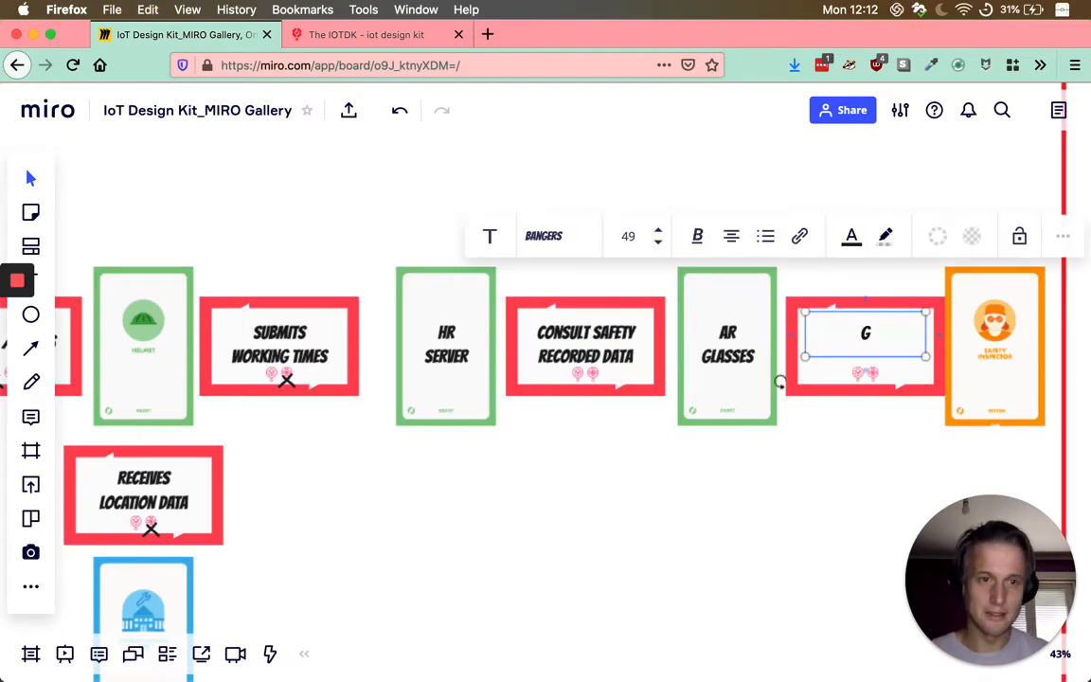
pyautogui.write('LANCES')
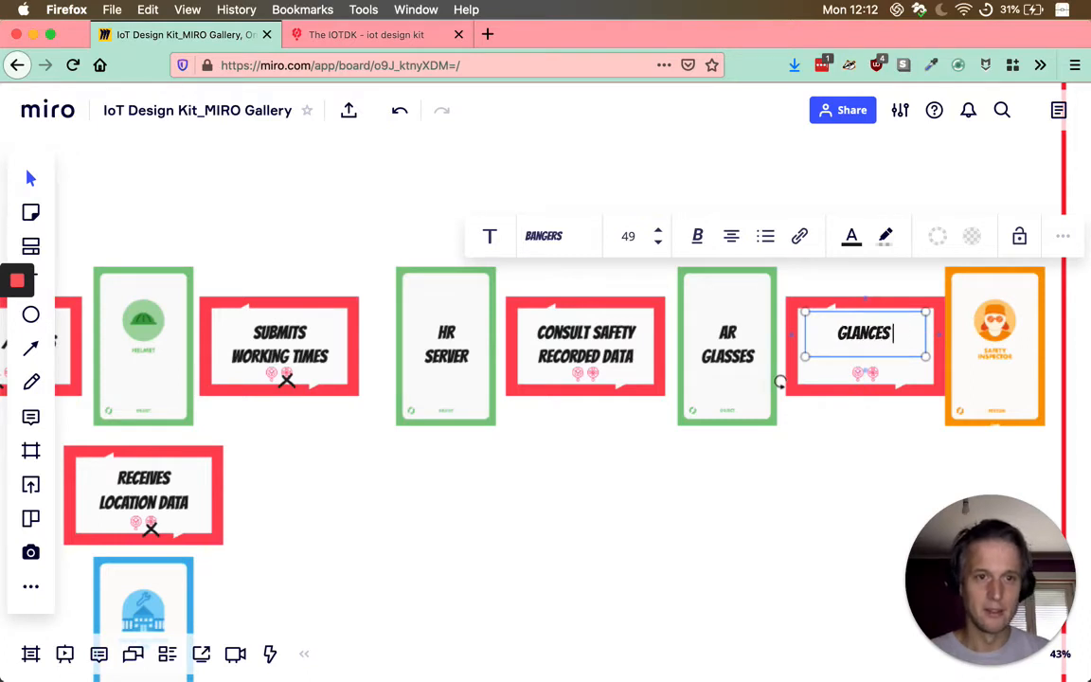
pyautogui.write(' AT')
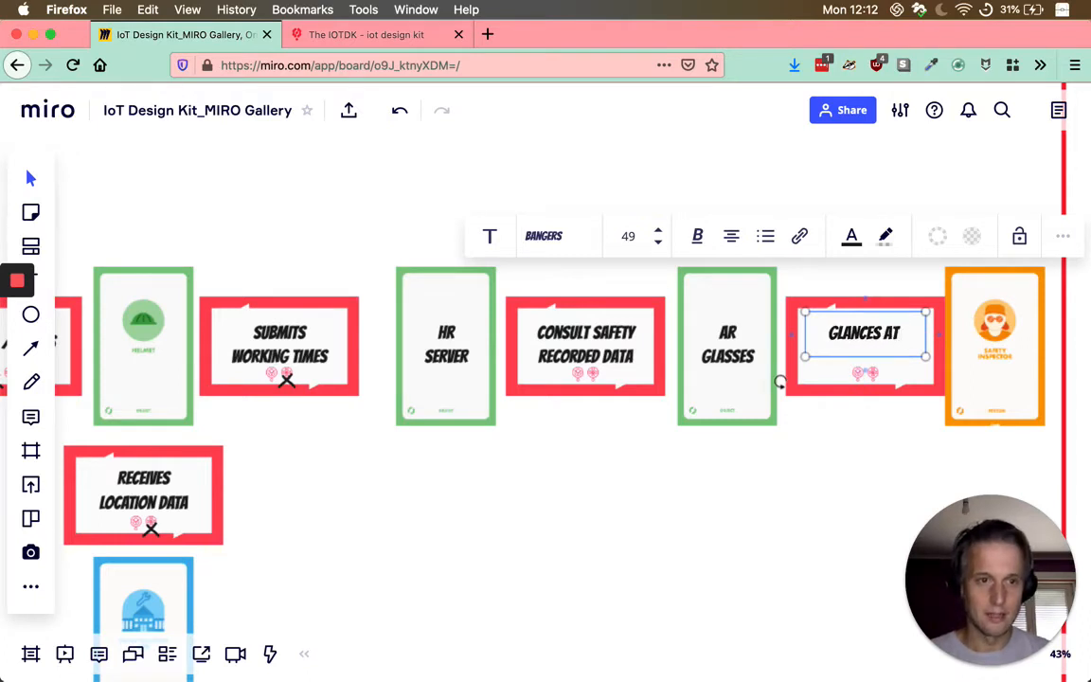
pyautogui.write(' GLASSES')
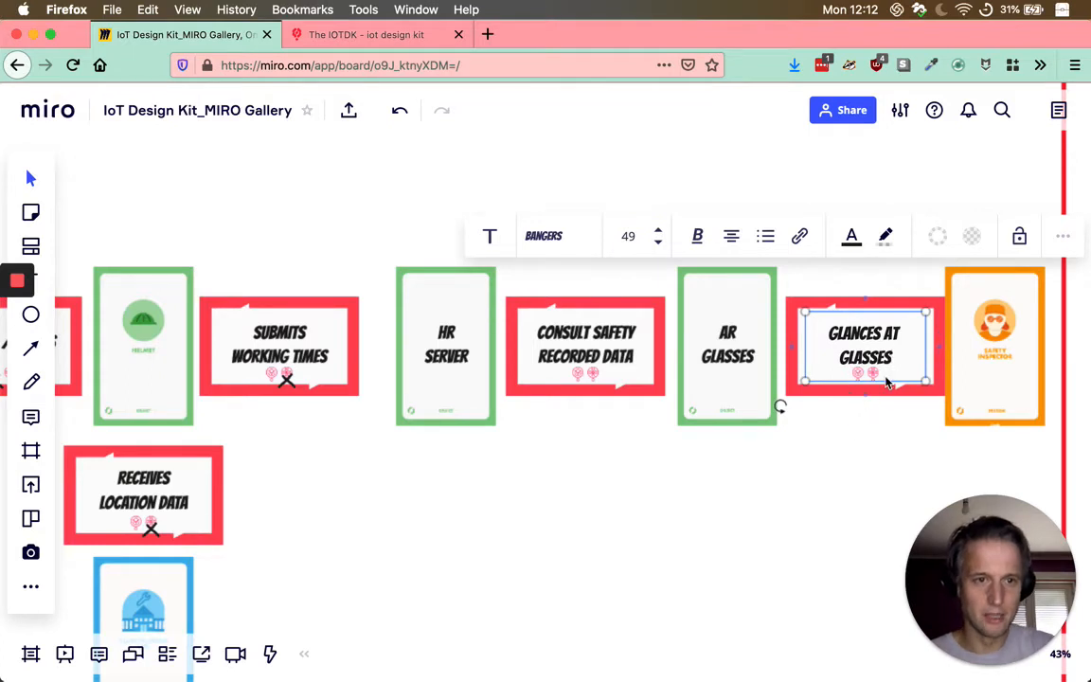
pyautogui.click(812, 543)
# Step: Copy the X mark from Submits Working Times onto the second icon of Consult Safety Recorded Data and the first icon of Glances at Glasses
pyautogui.scroll(-1, 811, 542)
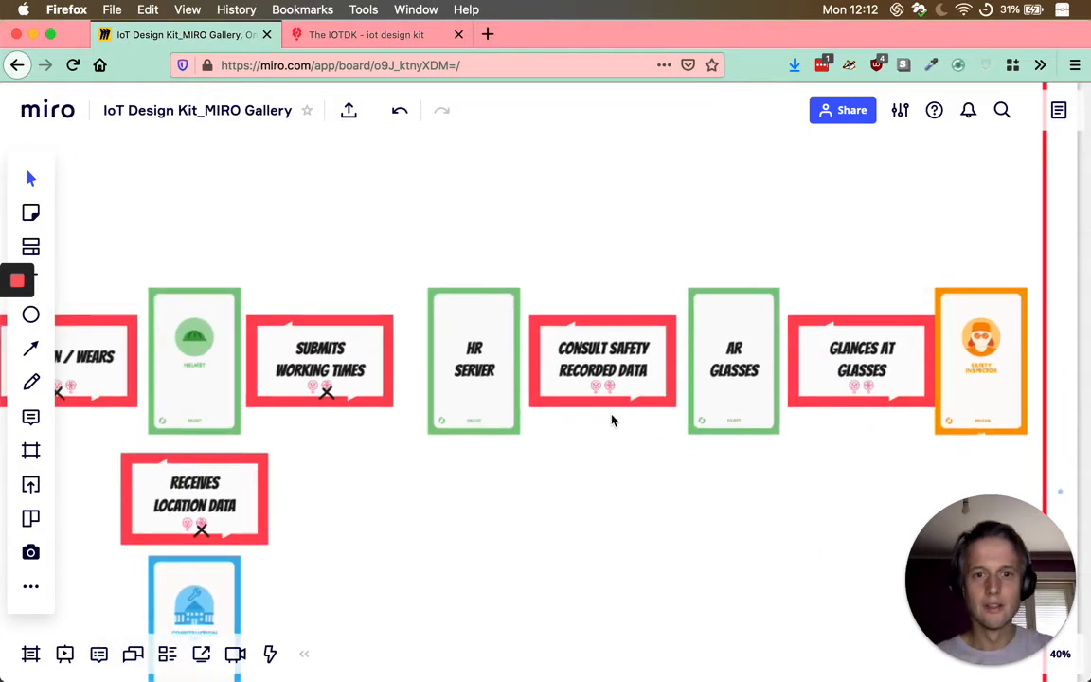
pyautogui.scroll(-2, 611, 420)
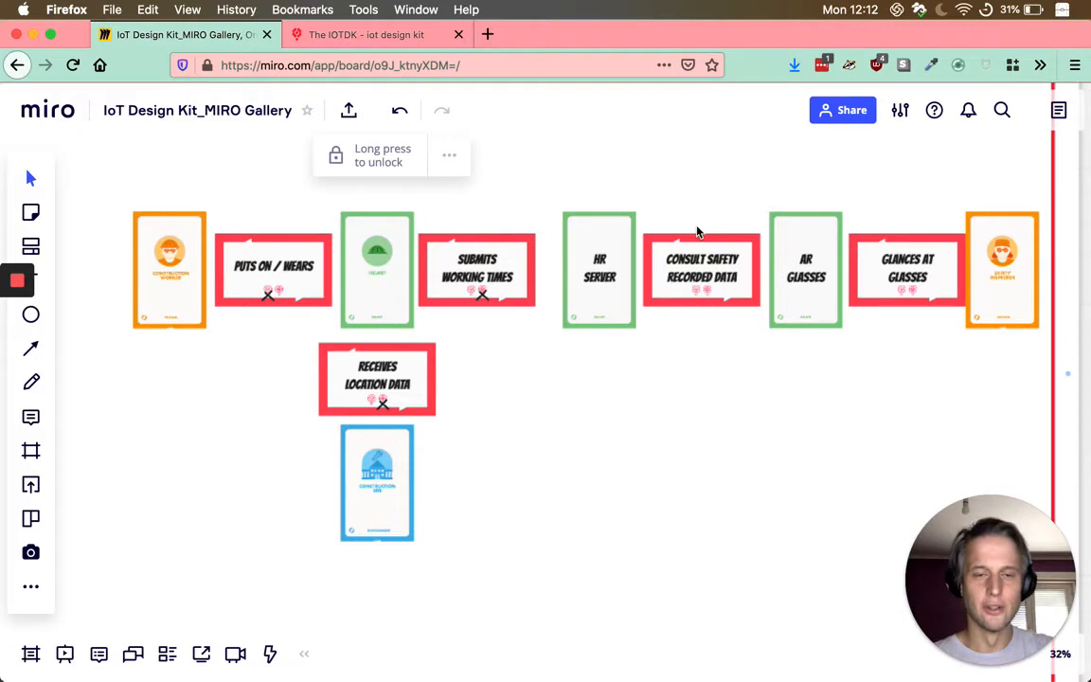
pyautogui.scroll(3, 737, 307)
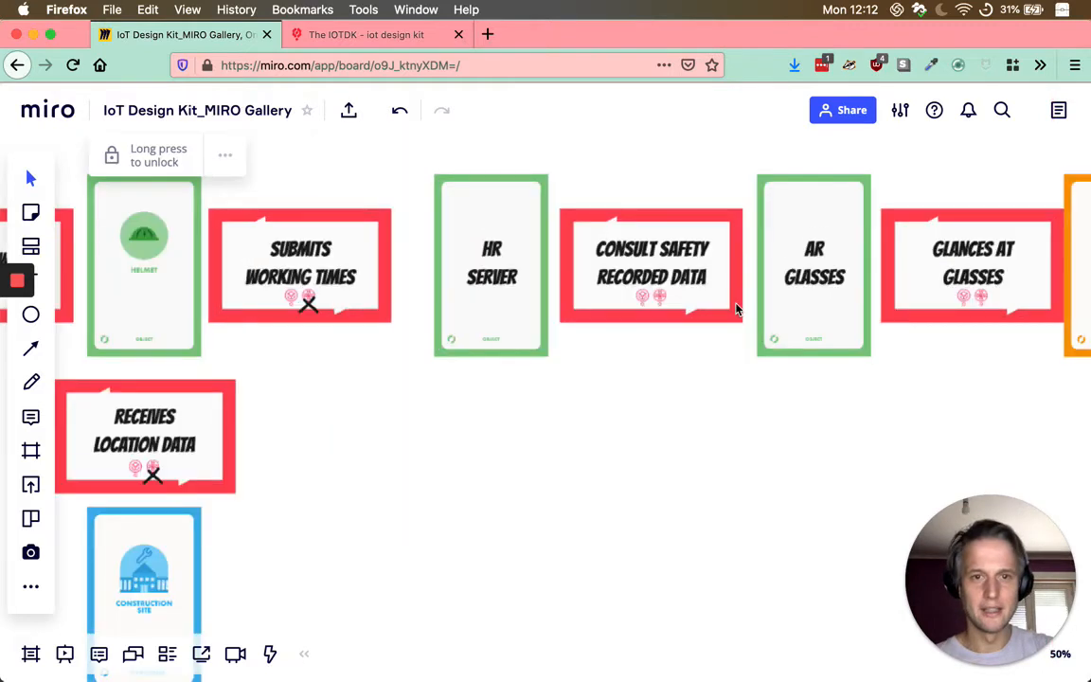
pyautogui.scroll(3, 736, 307)
pyautogui.click(163, 305)
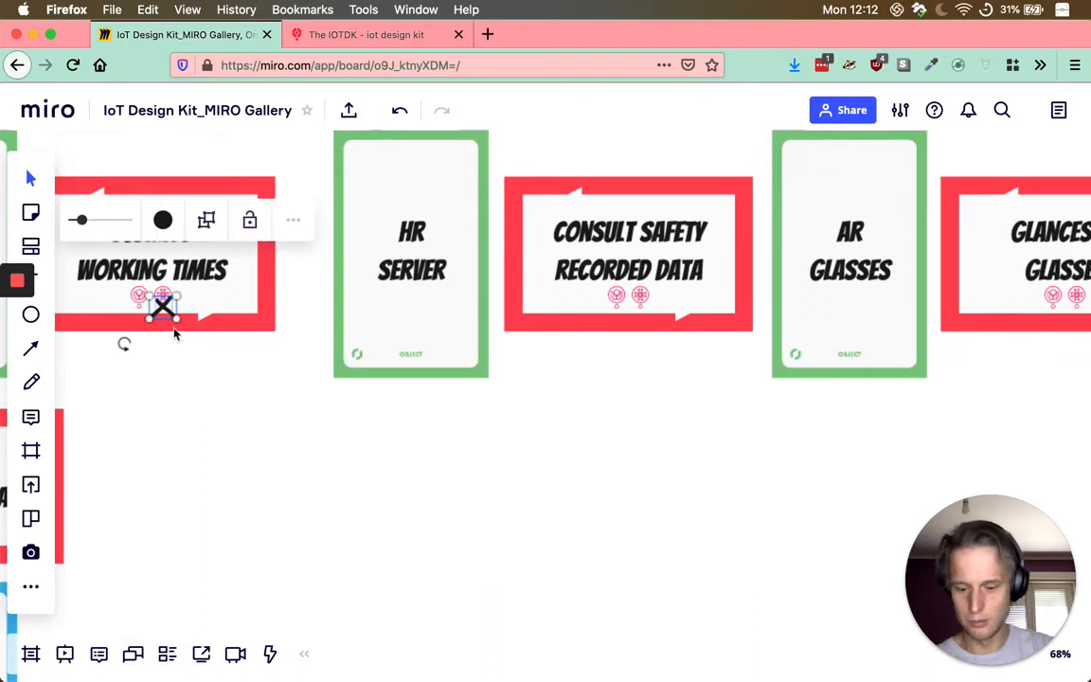
pyautogui.press('super+v')
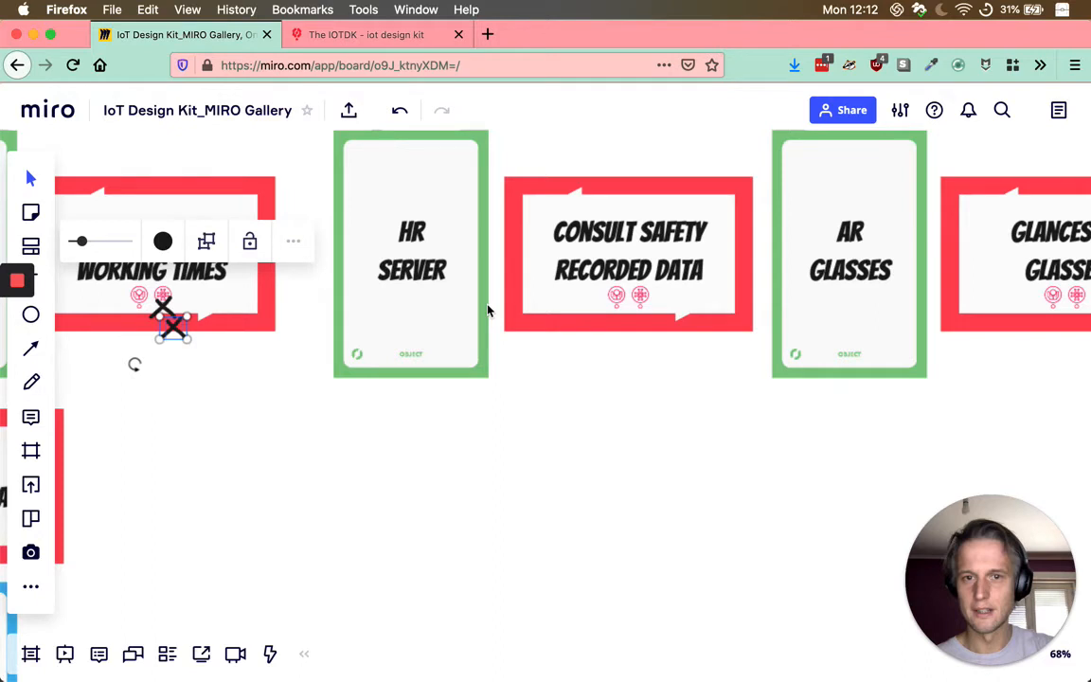
pyautogui.press('super+x')
pyautogui.press('super+v')
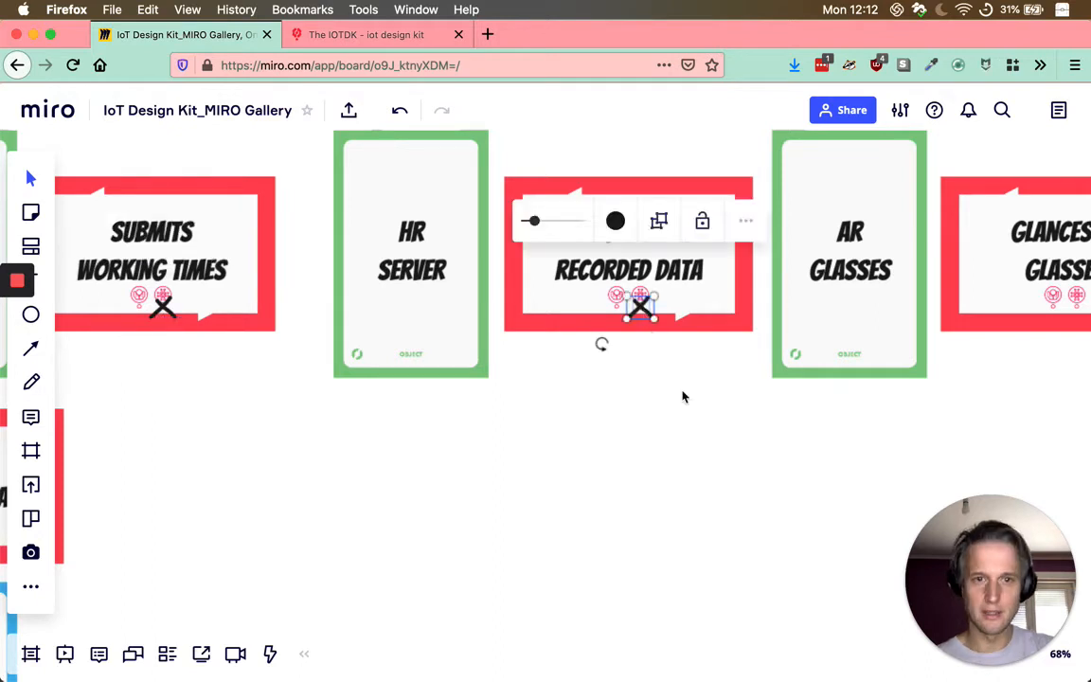
pyautogui.press('super+v')
pyautogui.moveTo(682, 391); pyautogui.dragTo(1053, 309)
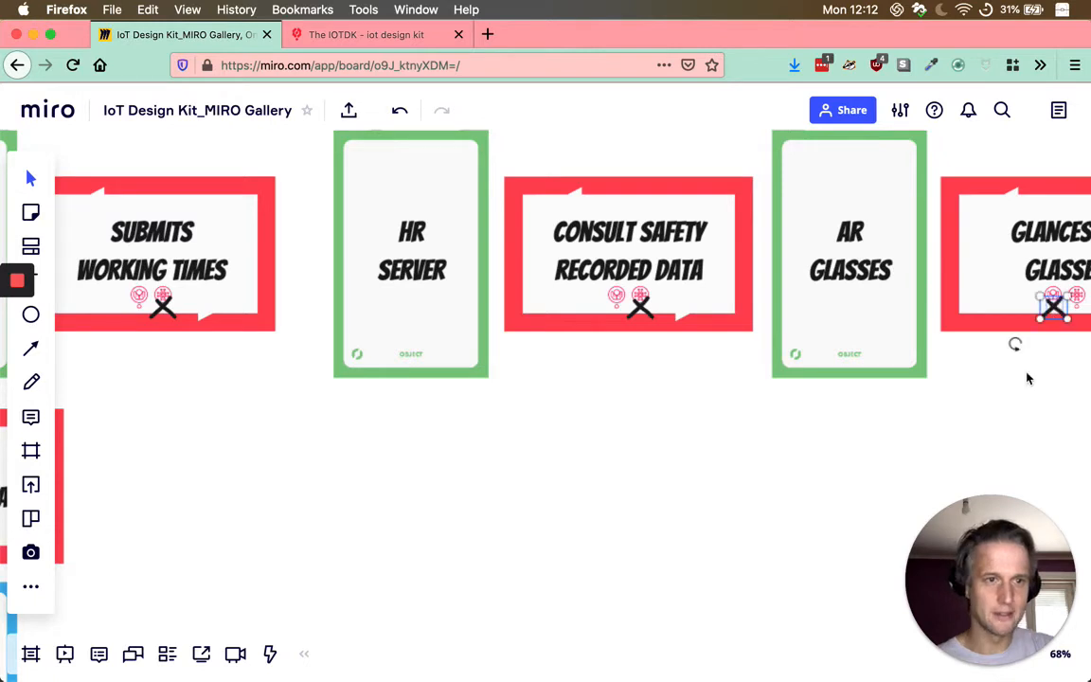
# Step: Examine the whole card chain from Construction Worker to Safety Inspector and its place within the System Mapping frame
pyautogui.scroll(-5, 786, 464)
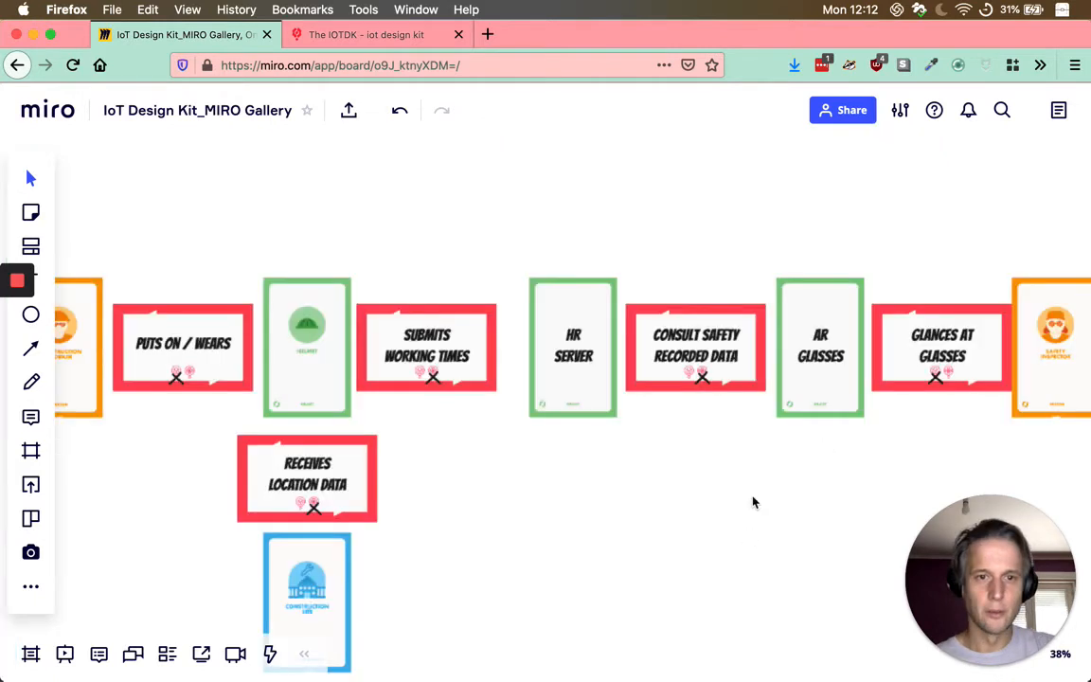
pyautogui.scroll(-1, 760, 475)
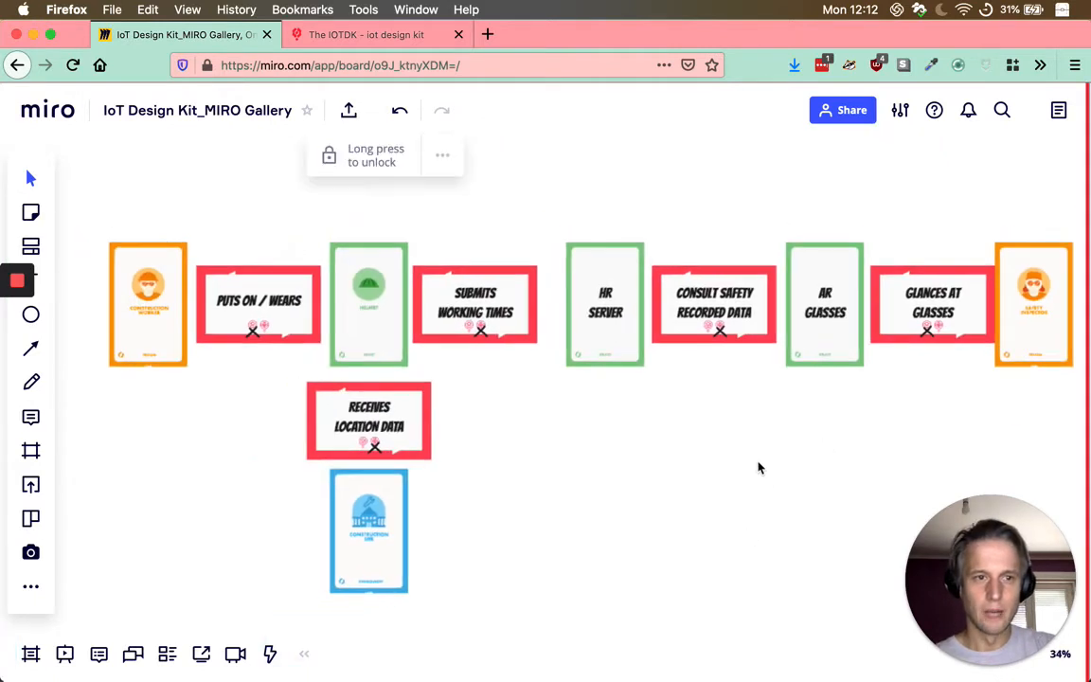
pyautogui.scroll(-2, 755, 471)
pyautogui.hscroll(2, 738, 479)
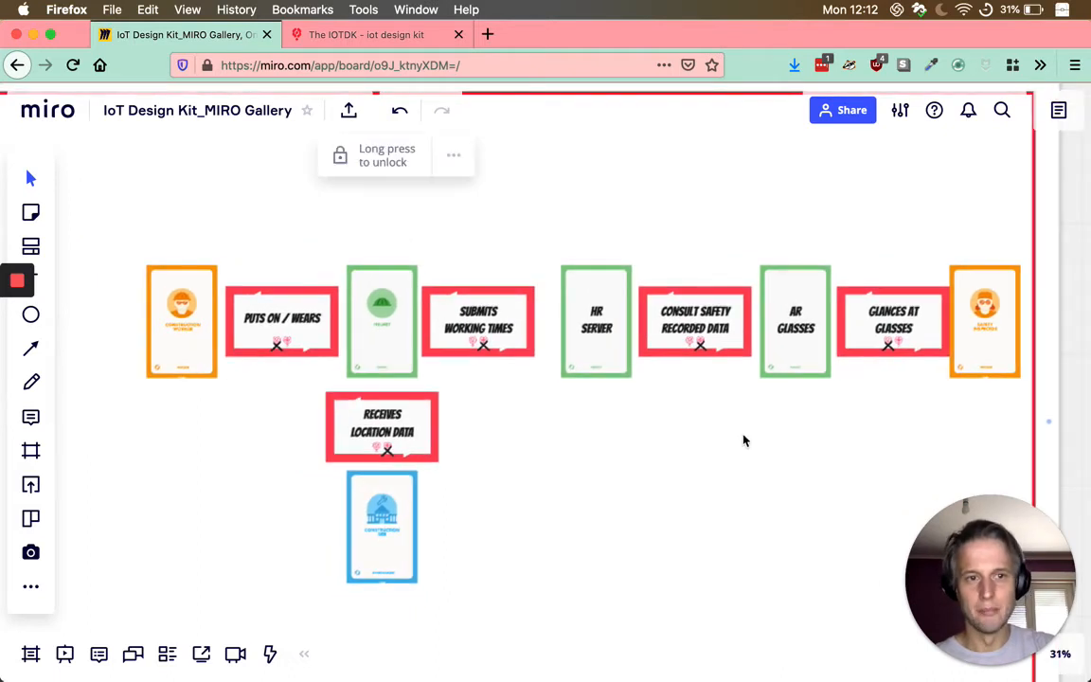
pyautogui.hscroll(1, 745, 439)
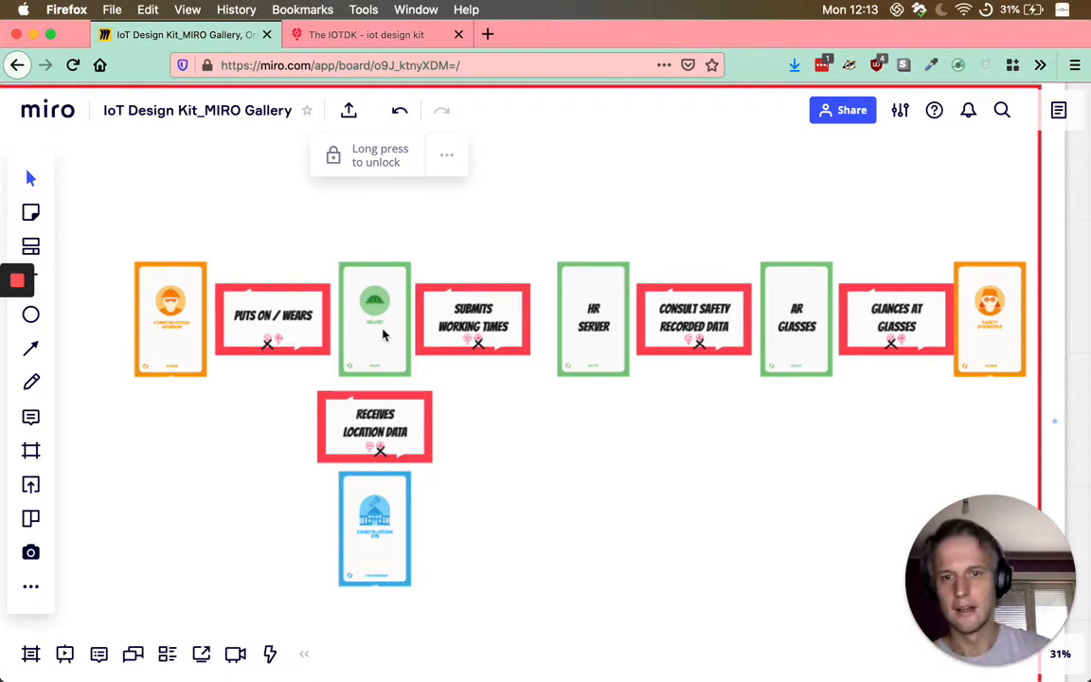
pyautogui.scroll(2, 289, 416)
pyautogui.scroll(4, 294, 419)
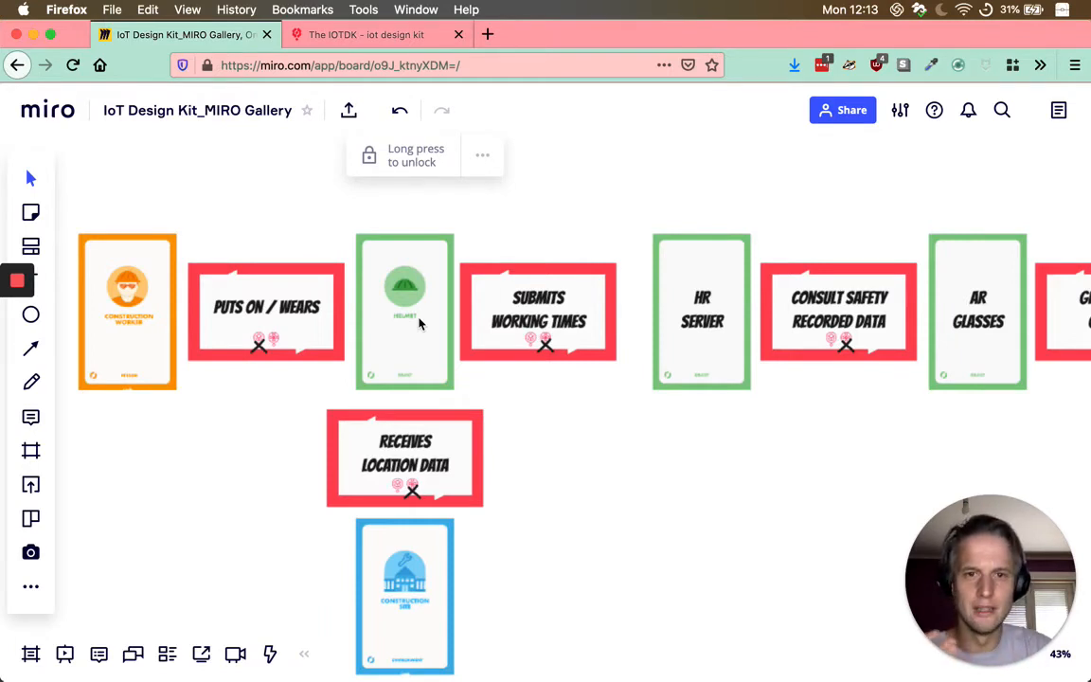
pyautogui.scroll(-2, 585, 415)
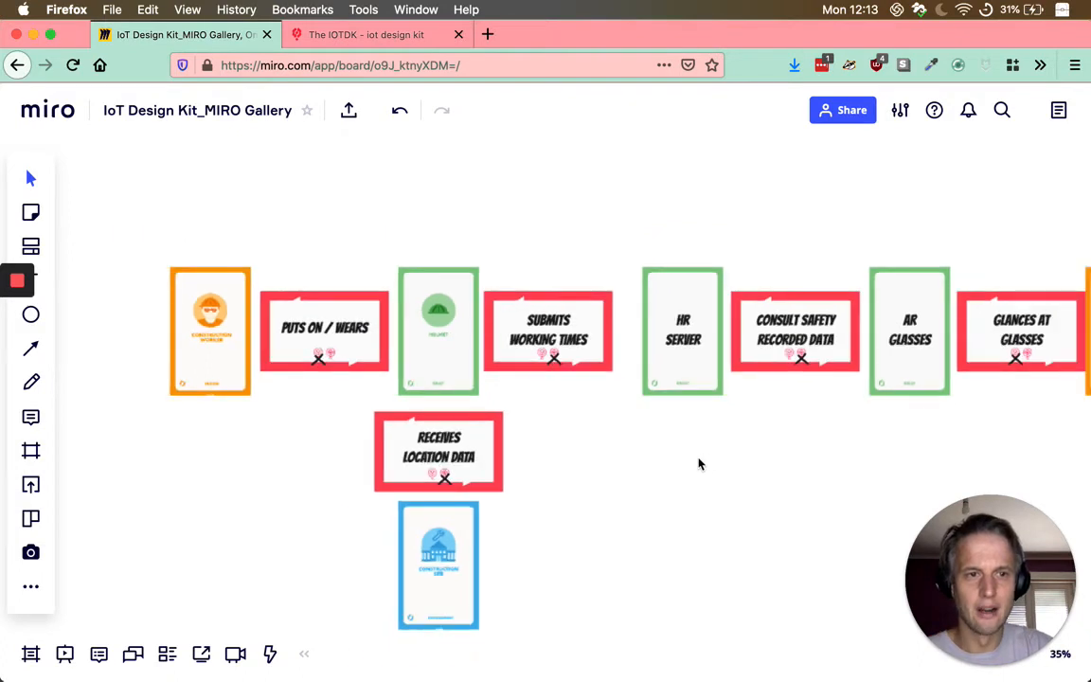
pyautogui.moveTo(699, 464); pyautogui.dragTo(602, 465)
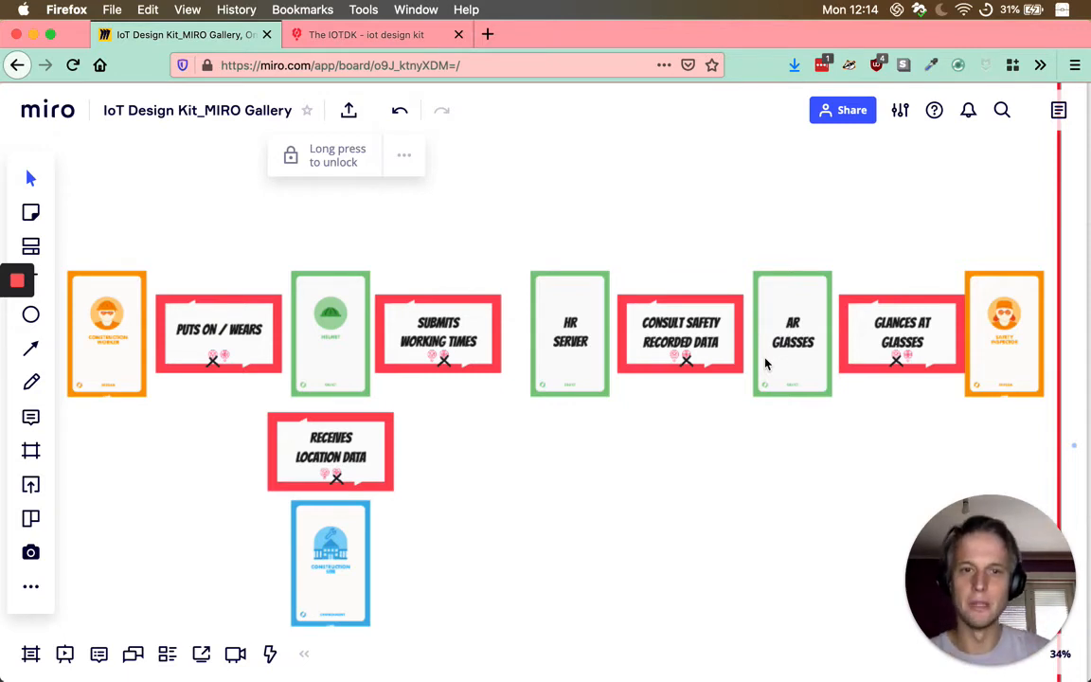
pyautogui.scroll(-5, 694, 433)
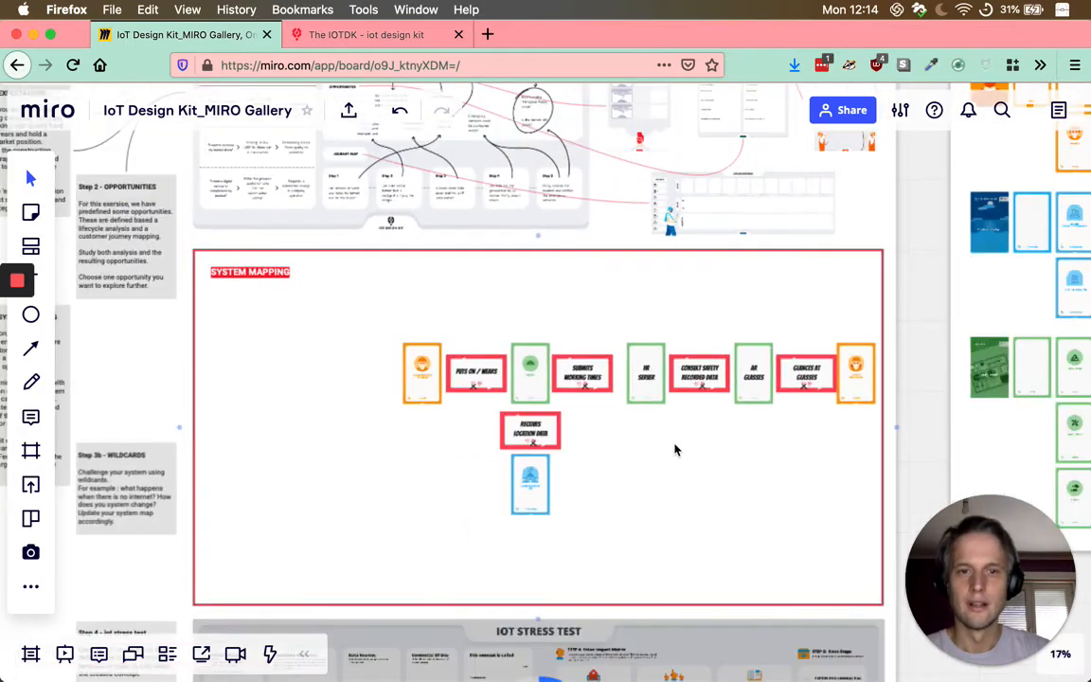
pyautogui.scroll(-2, 675, 450)
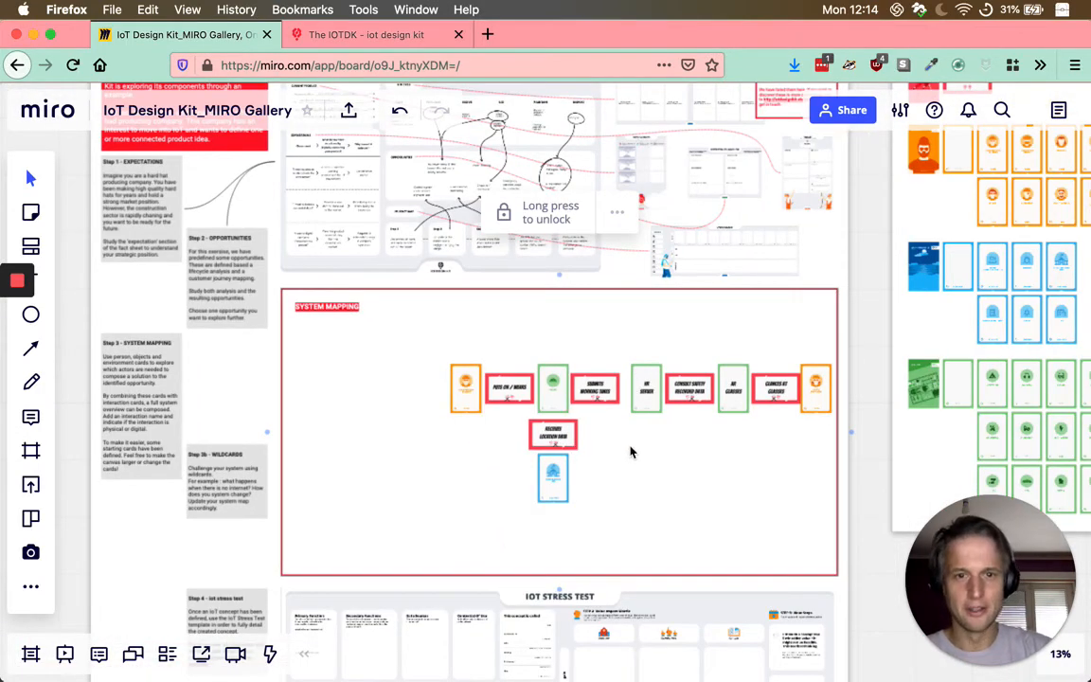
pyautogui.scroll(2, 657, 445)
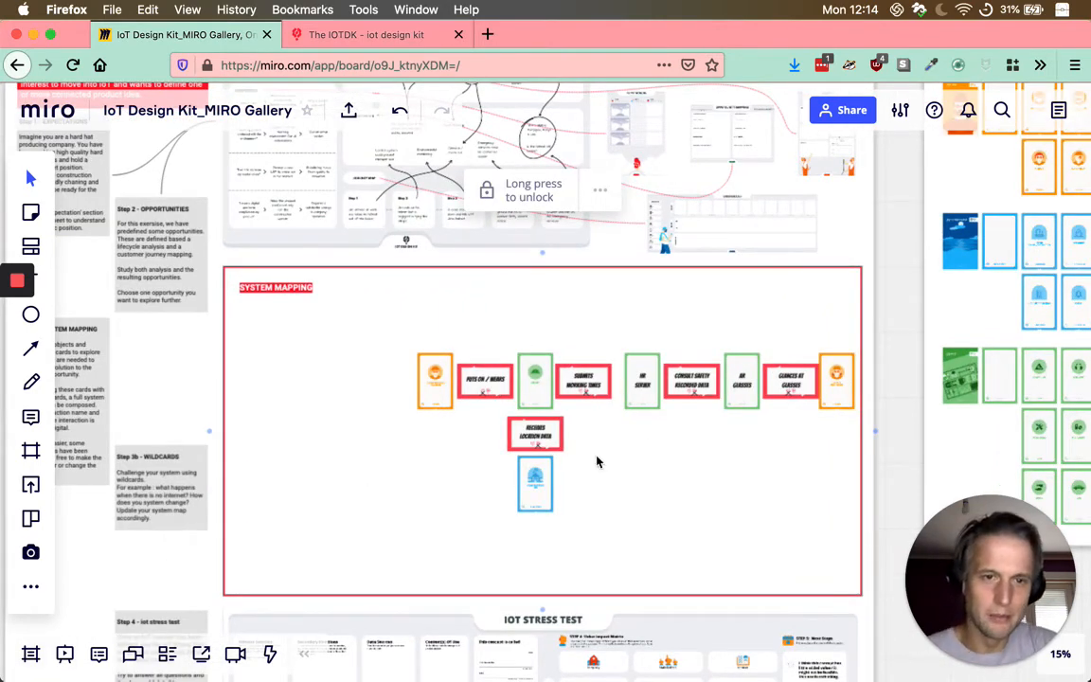
# Step: Draw a curved connector from the Construction Site card to the AR Glasses card, bending it below the card chain
pyautogui.scroll(5, 748, 464)
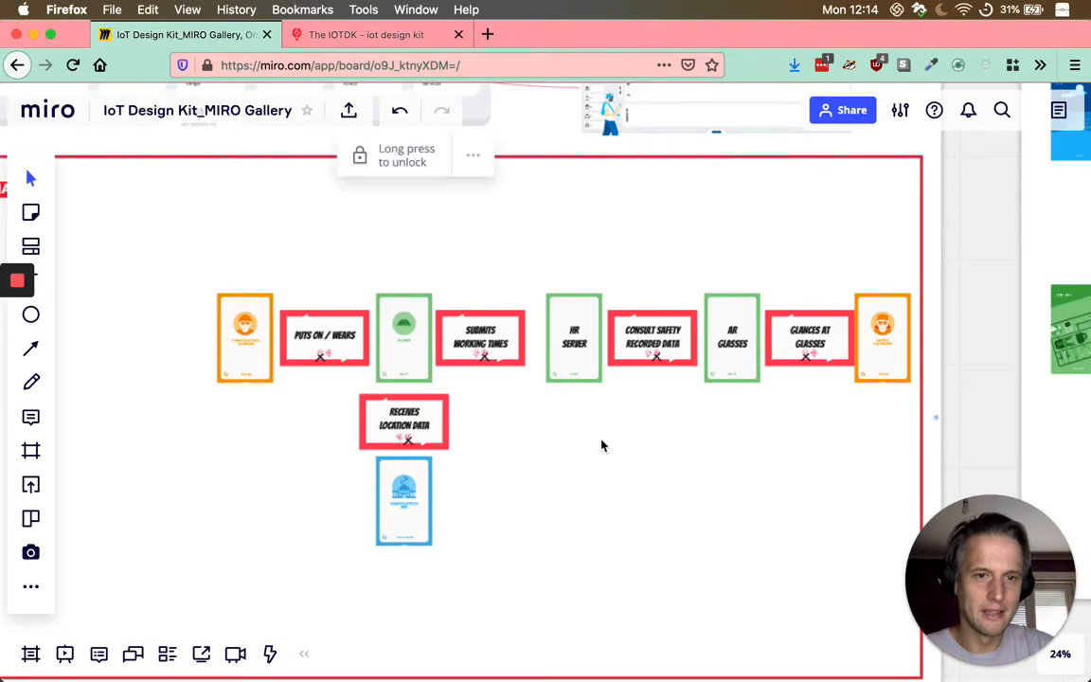
pyautogui.scroll(3, 719, 416)
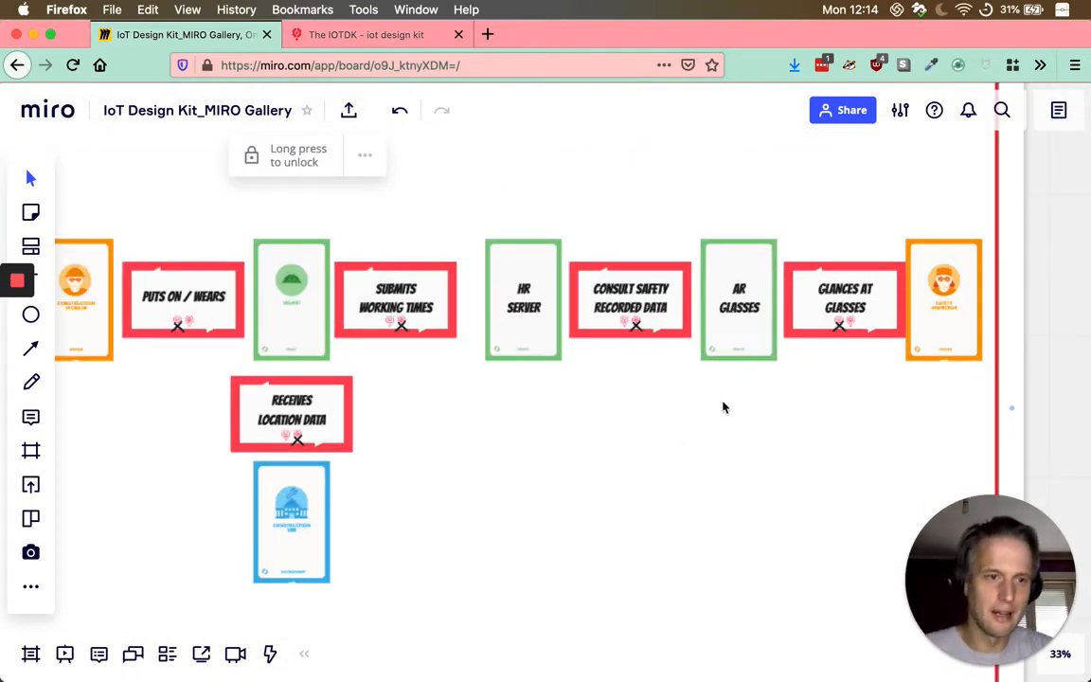
pyautogui.scroll(-2, 478, 369)
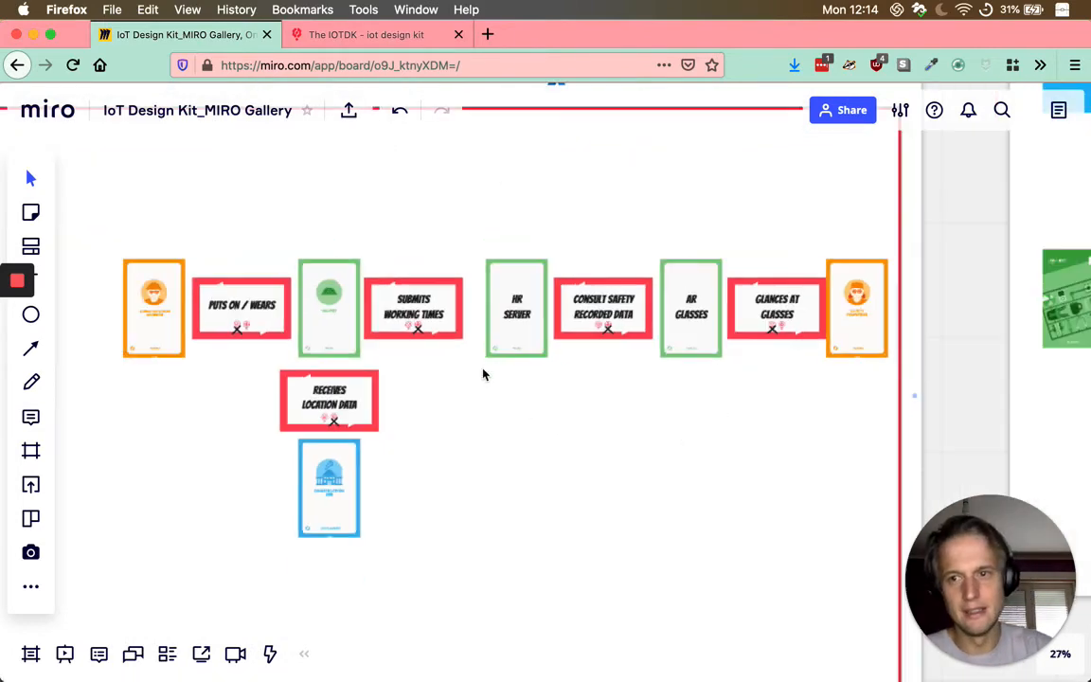
pyautogui.click(482, 377)
pyautogui.scroll(1, 474, 395)
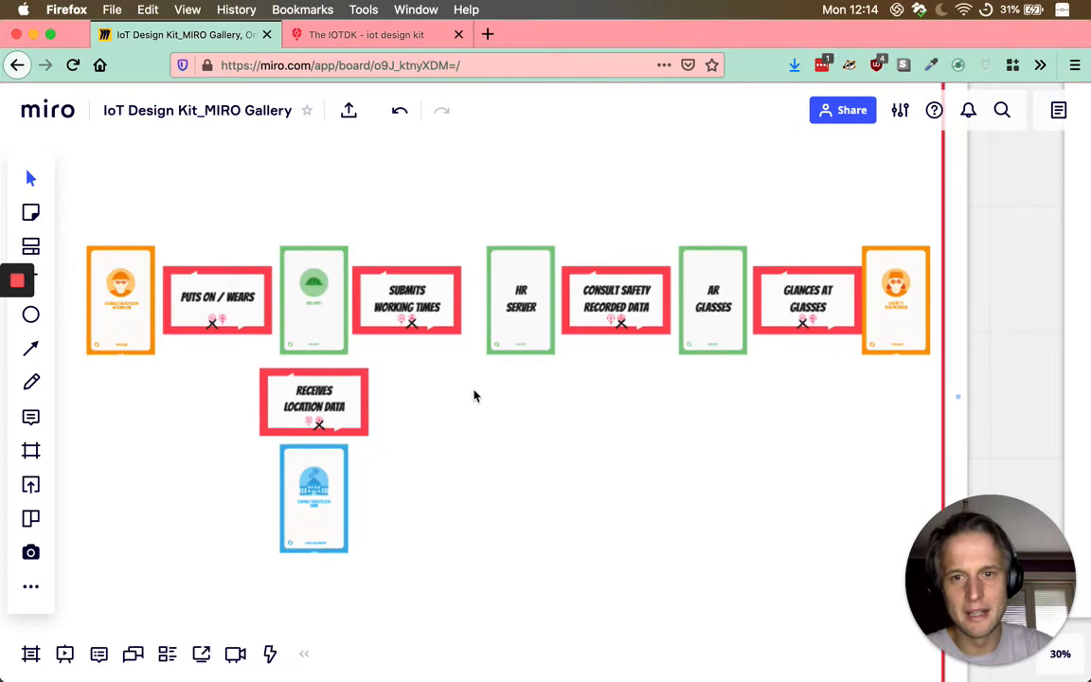
pyautogui.click(308, 473)
pyautogui.moveTo(361, 498); pyautogui.dragTo(680, 501)
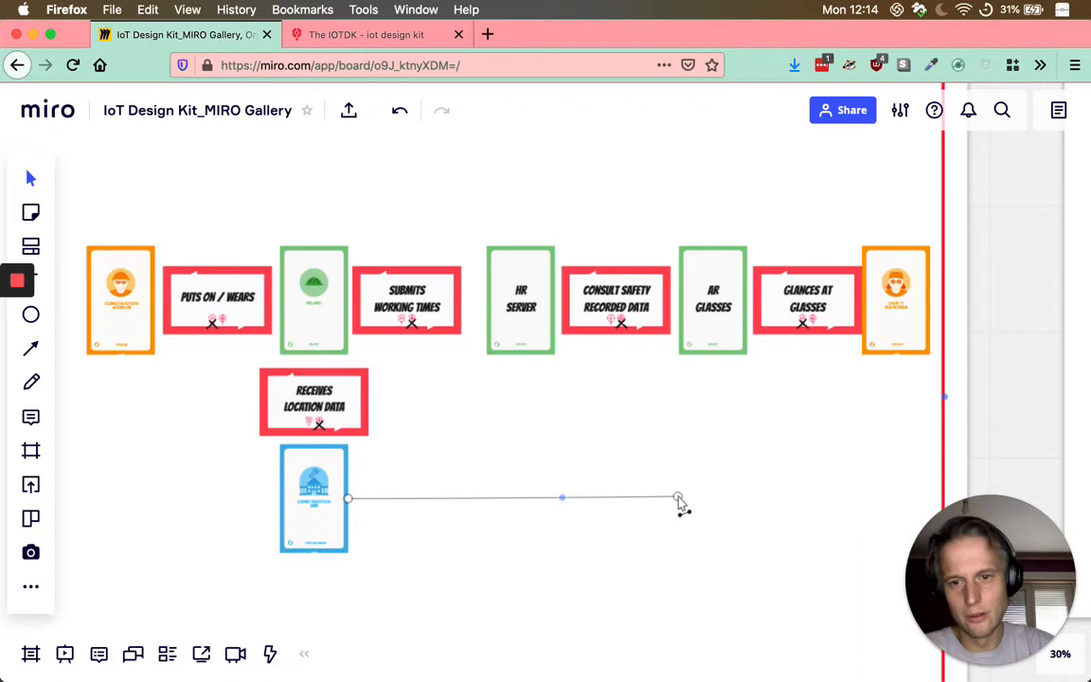
pyautogui.moveTo(679, 502); pyautogui.dragTo(681, 401)
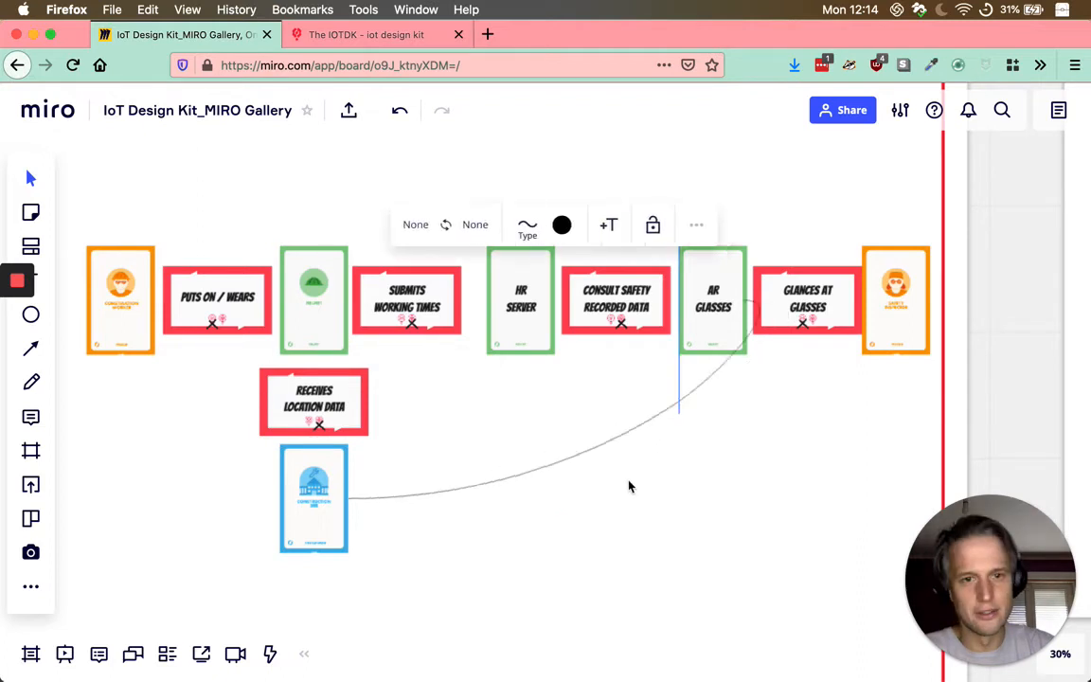
pyautogui.moveTo(628, 486); pyautogui.dragTo(643, 453)
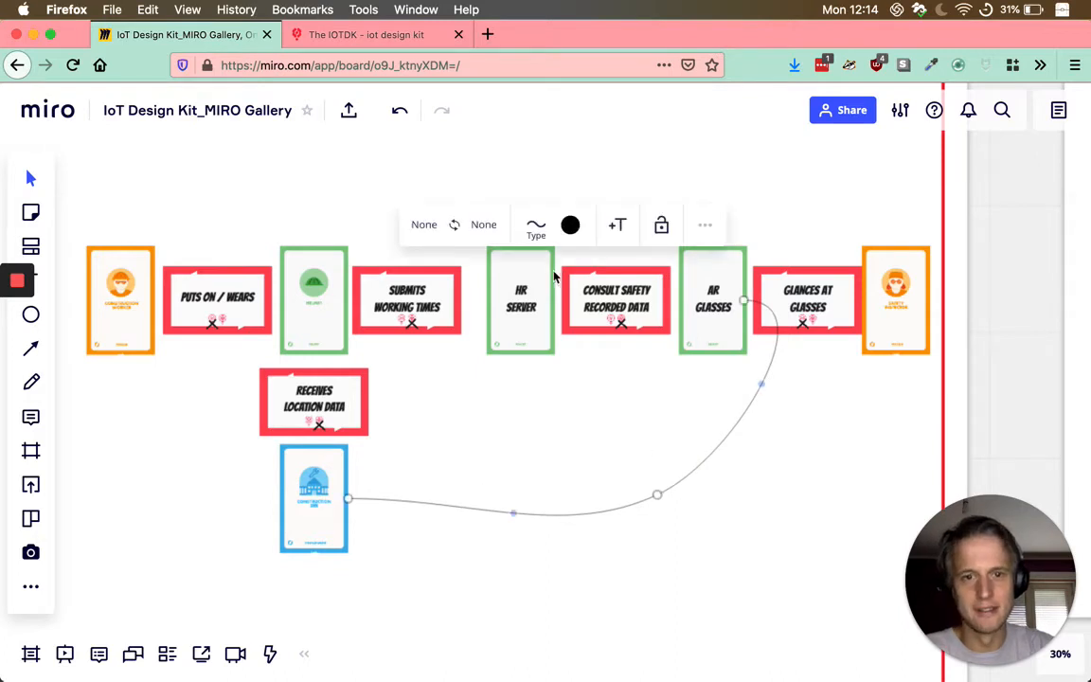
# Step: Make the connector between Construction Site and AR Glasses dashed and thicker, and delete it again
pyautogui.click(535, 228)
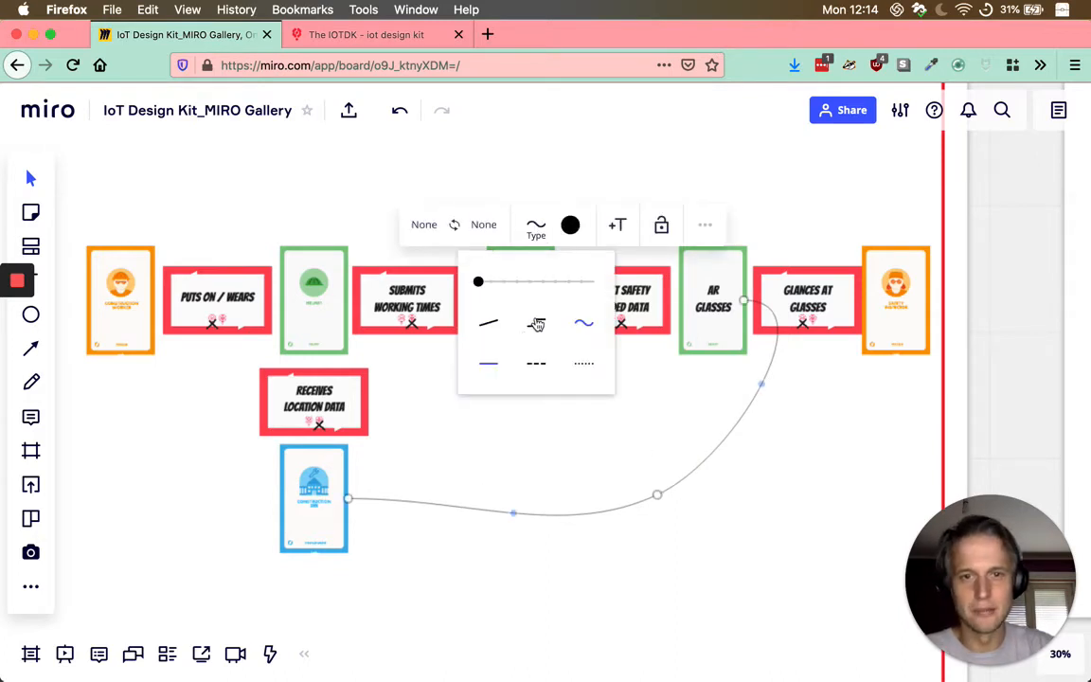
pyautogui.click(538, 364)
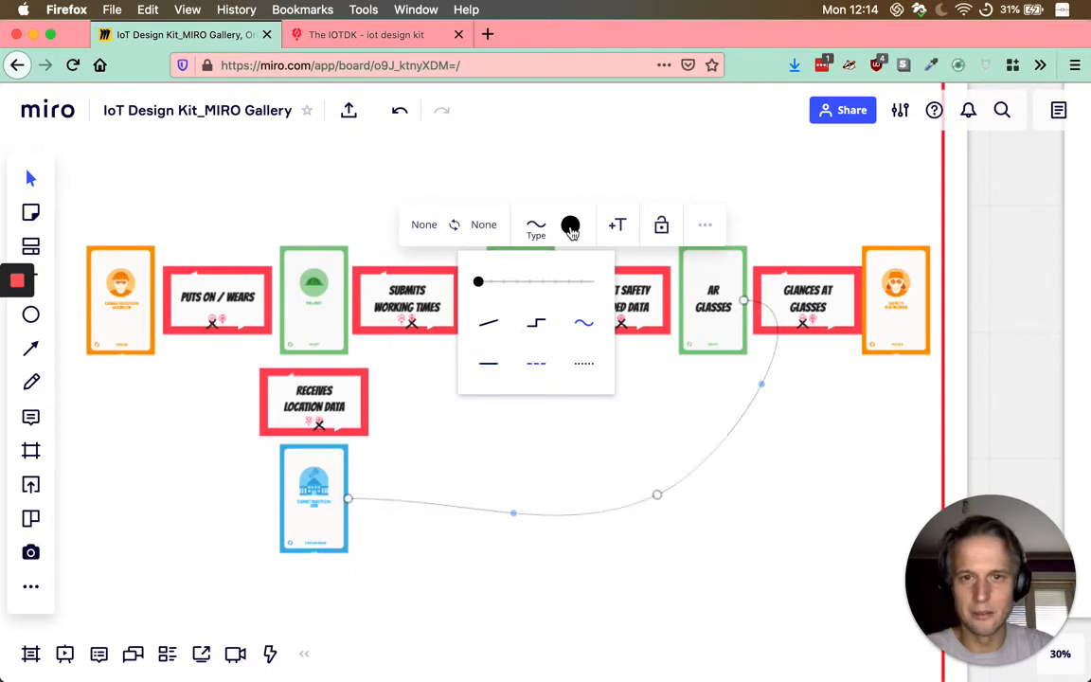
pyautogui.moveTo(478, 282); pyautogui.dragTo(530, 282)
pyautogui.click(792, 548)
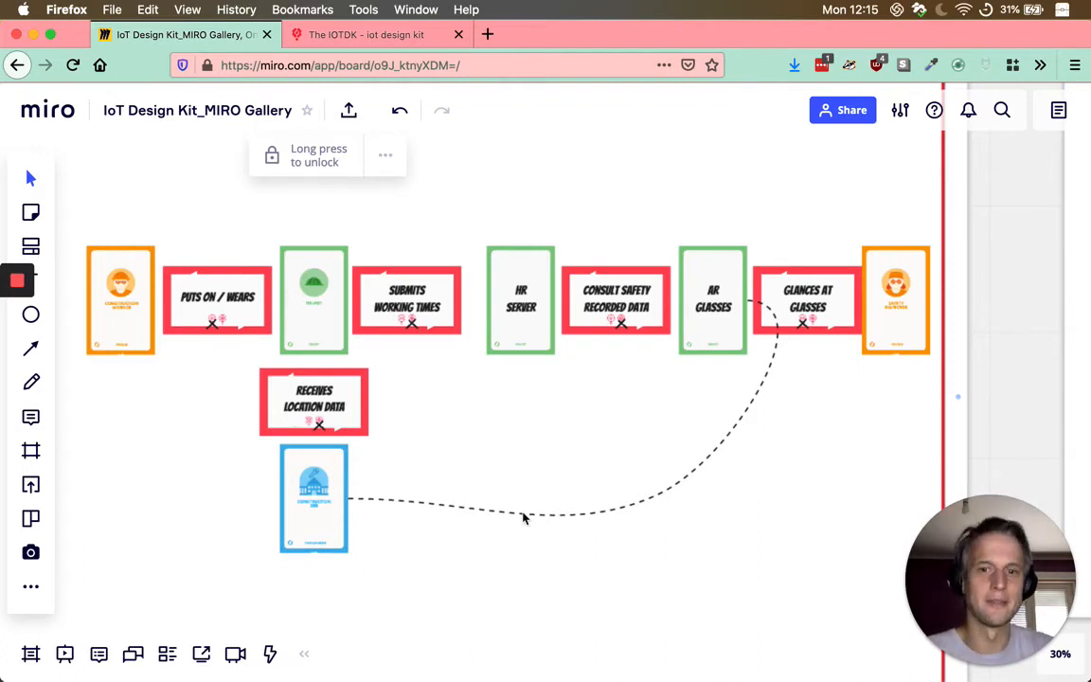
pyautogui.click(524, 516)
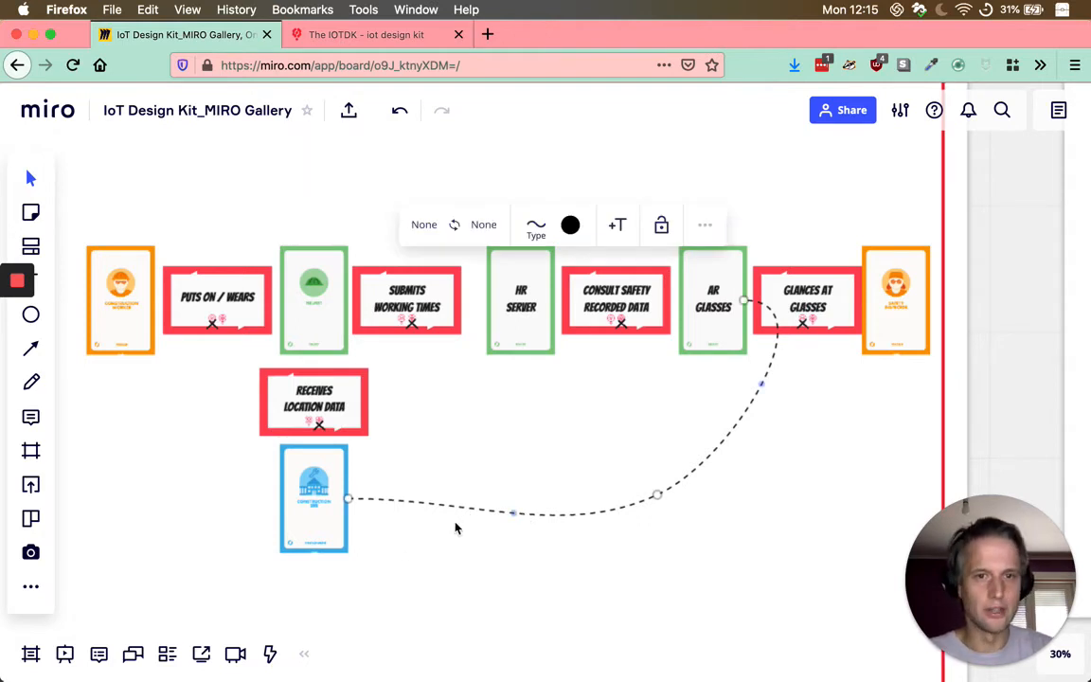
pyautogui.click(456, 527)
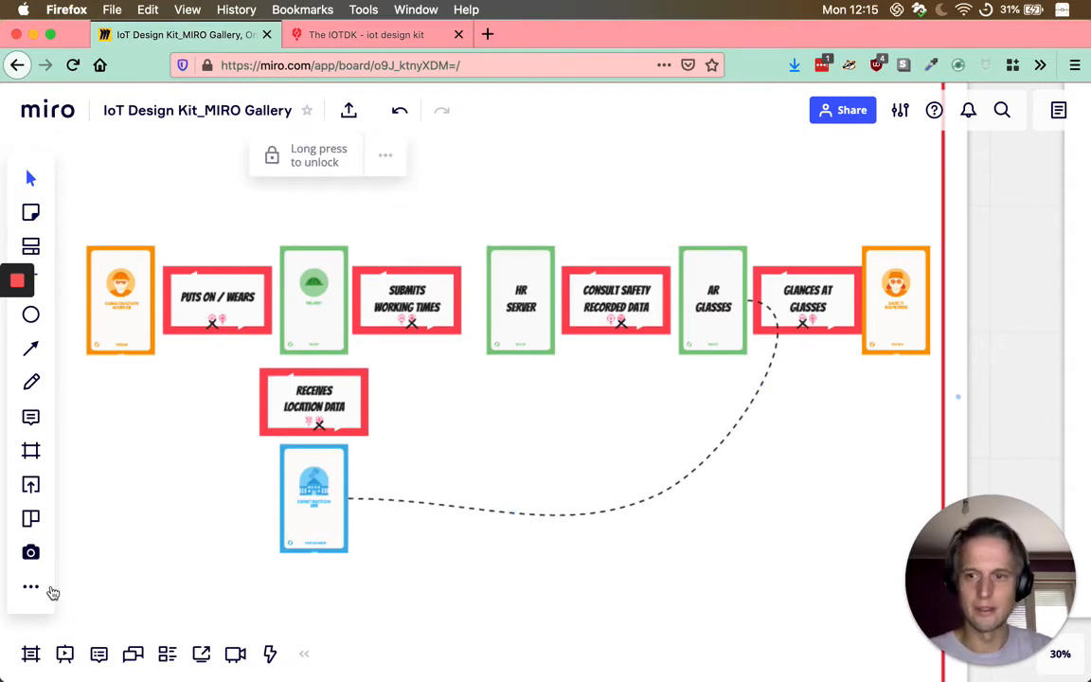
pyautogui.click(624, 509)
pyautogui.press('BackSpace')
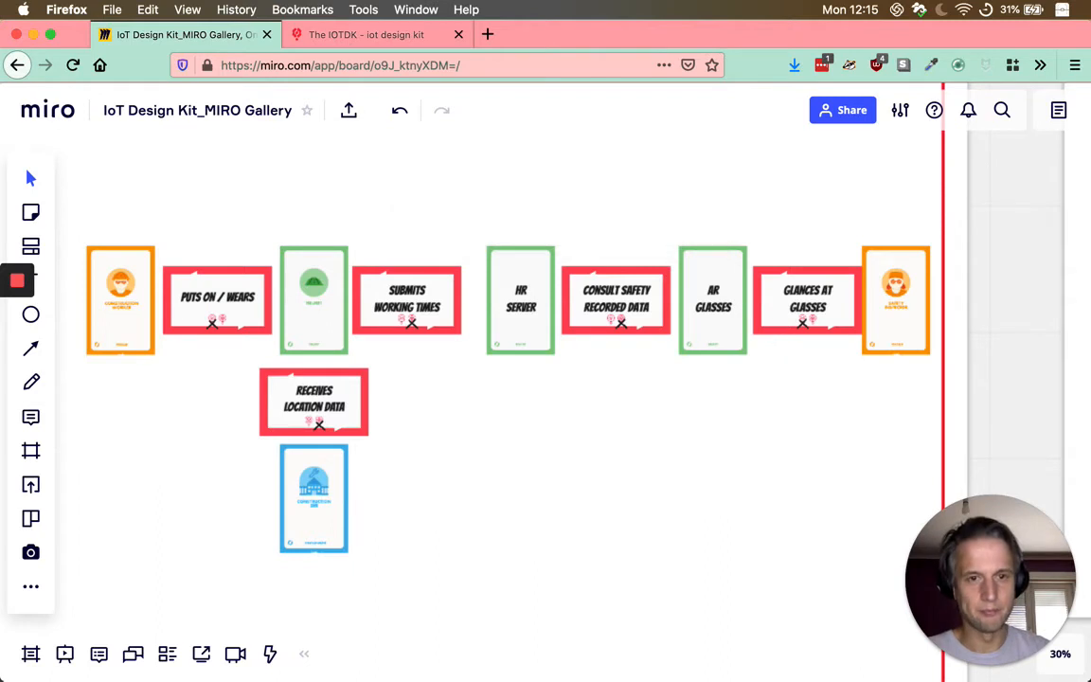
# Step: Select the HR Server card together with its text and undo the last change
pyautogui.click(527, 252)
pyautogui.keyDown('shift'); pyautogui.click(523, 276); pyautogui.keyUp('shift')
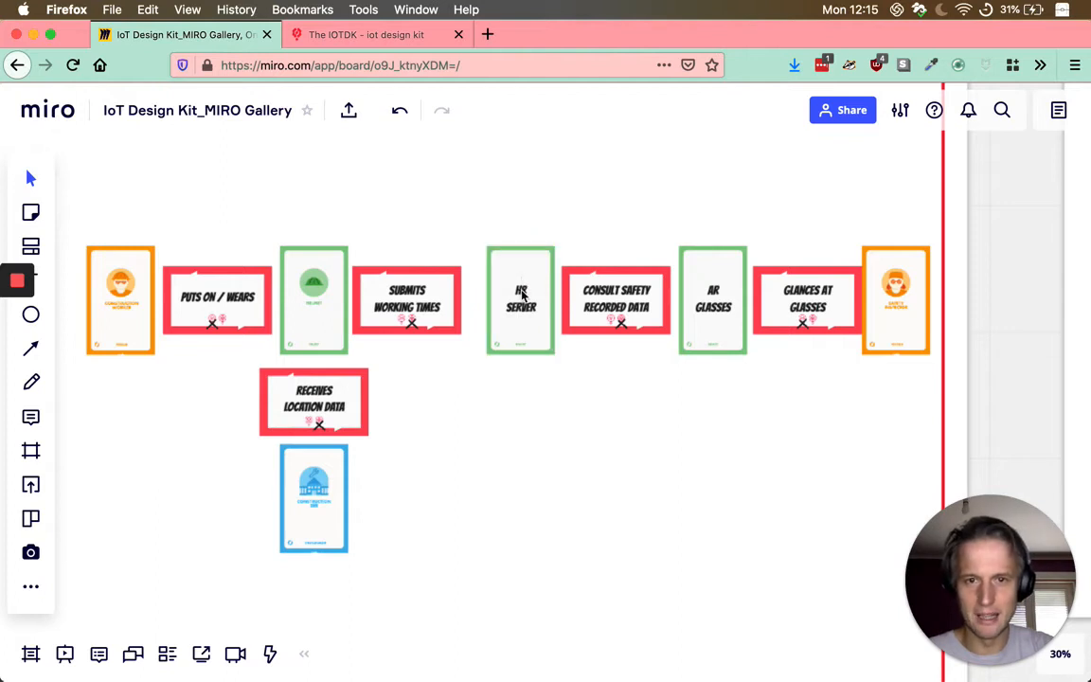
pyautogui.keyDown('shift'); pyautogui.click(520, 290); pyautogui.keyUp('shift')
pyautogui.keyDown('shift'); pyautogui.click(535, 253); pyautogui.keyUp('shift')
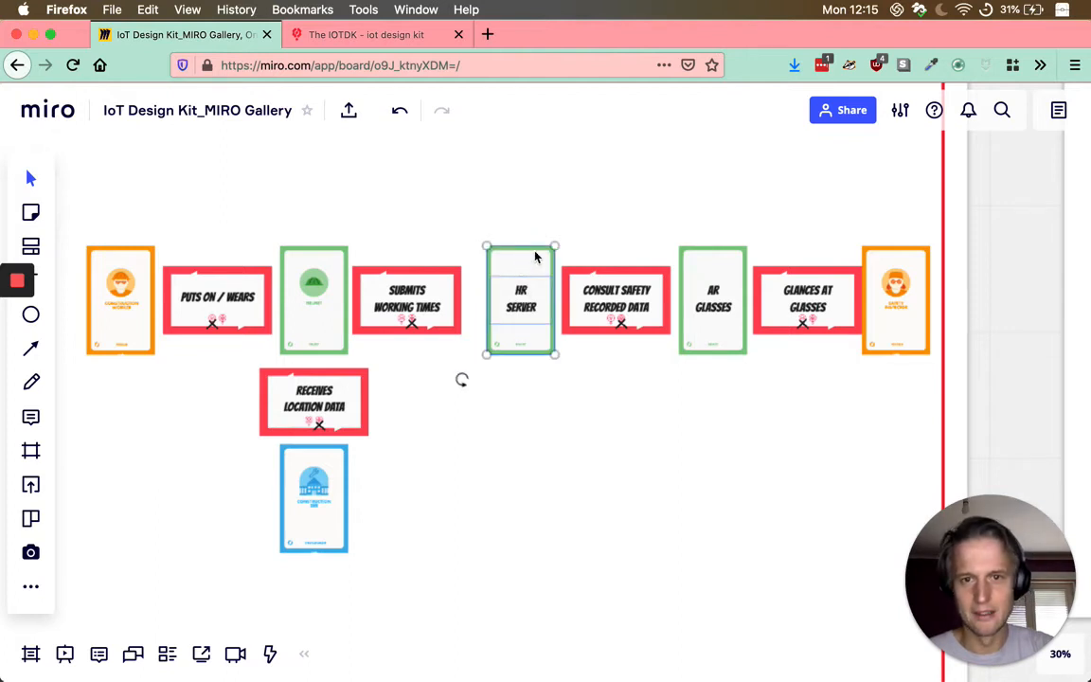
pyautogui.press('super+z')
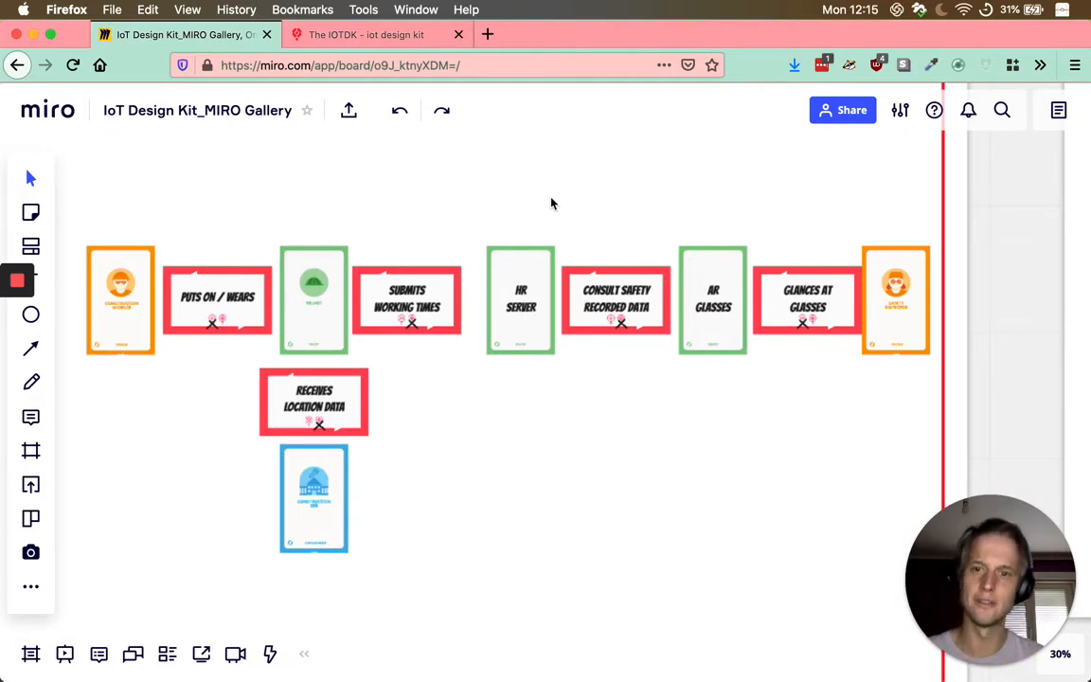
# Step: Look over the System Mapping frame within the example case and the neighbouring Common resources, Misccards and Wildcards frames
pyautogui.scroll(-5, 551, 203)
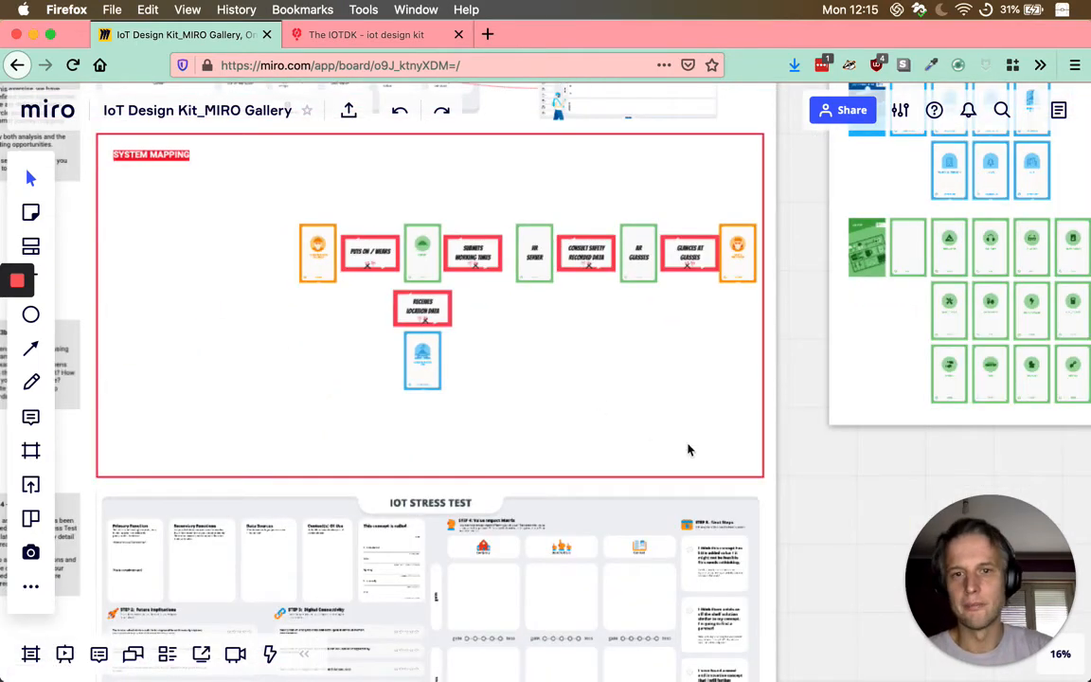
pyautogui.moveTo(688, 444); pyautogui.dragTo(780, 484)
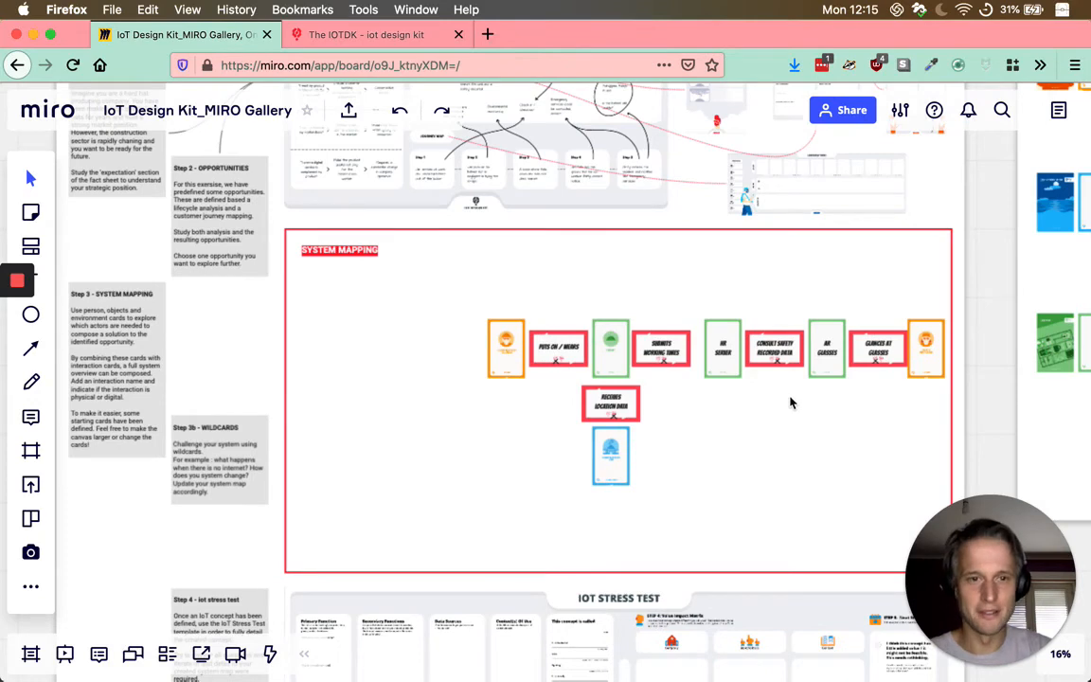
pyautogui.moveTo(786, 418); pyautogui.dragTo(724, 426)
pyautogui.scroll(-3, 727, 432)
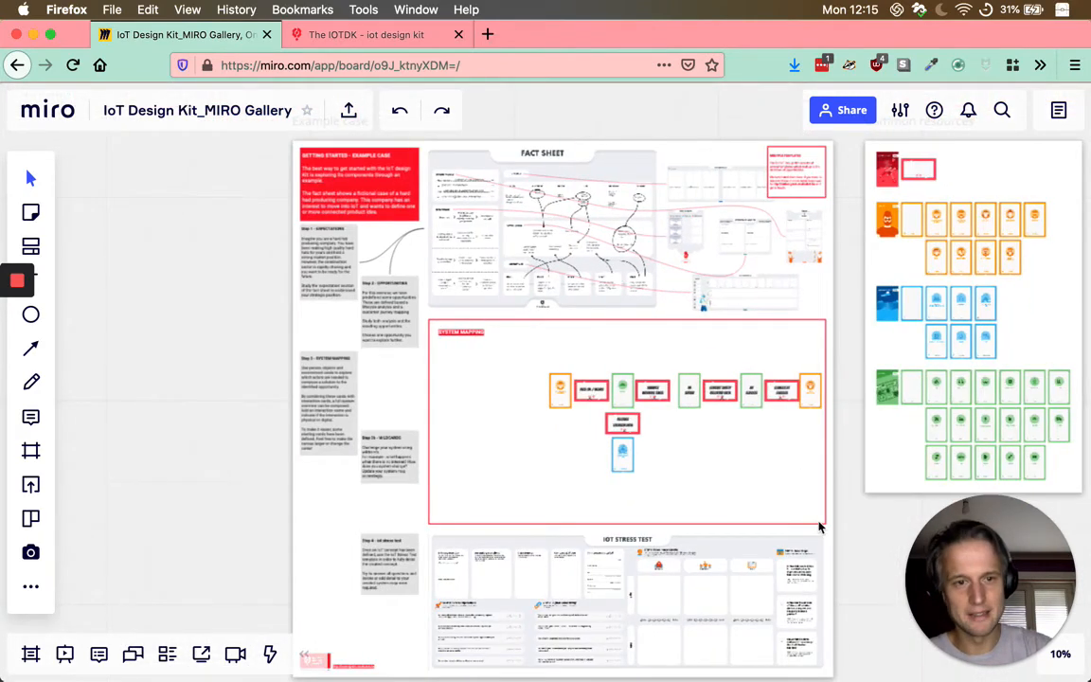
pyautogui.moveTo(820, 527); pyautogui.dragTo(518, 528)
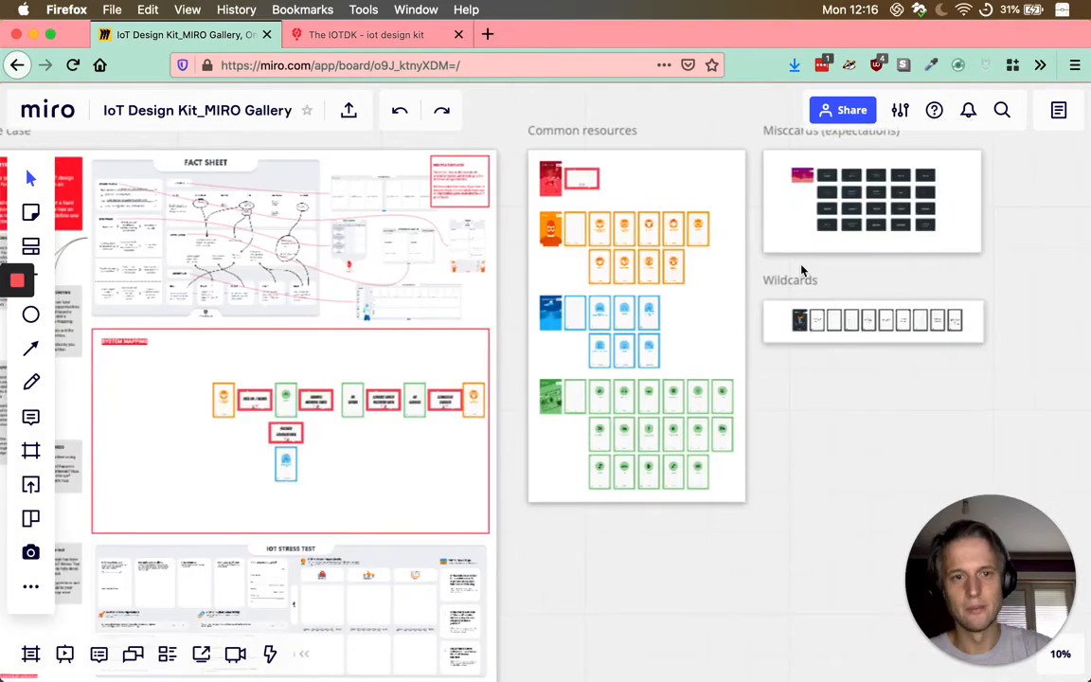
pyautogui.scroll(1, 976, 327)
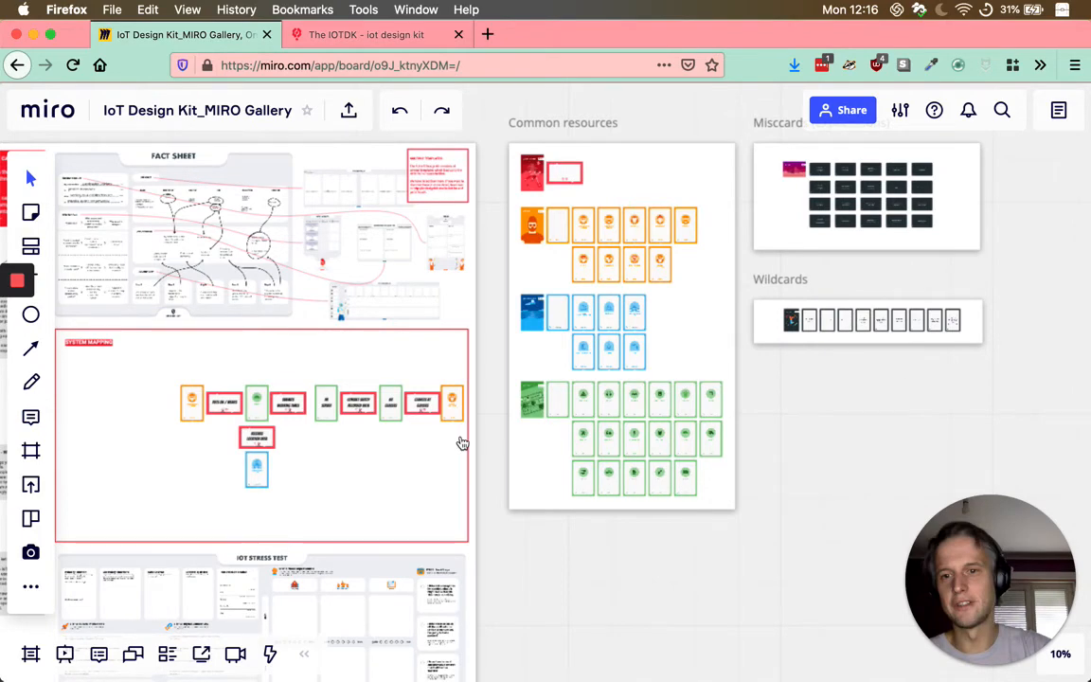
# Step: Read the challenge cards in the Wildcards frame, from the no internet connection card to the personal data law card
pyautogui.scroll(3, 952, 322)
pyautogui.scroll(5, 909, 320)
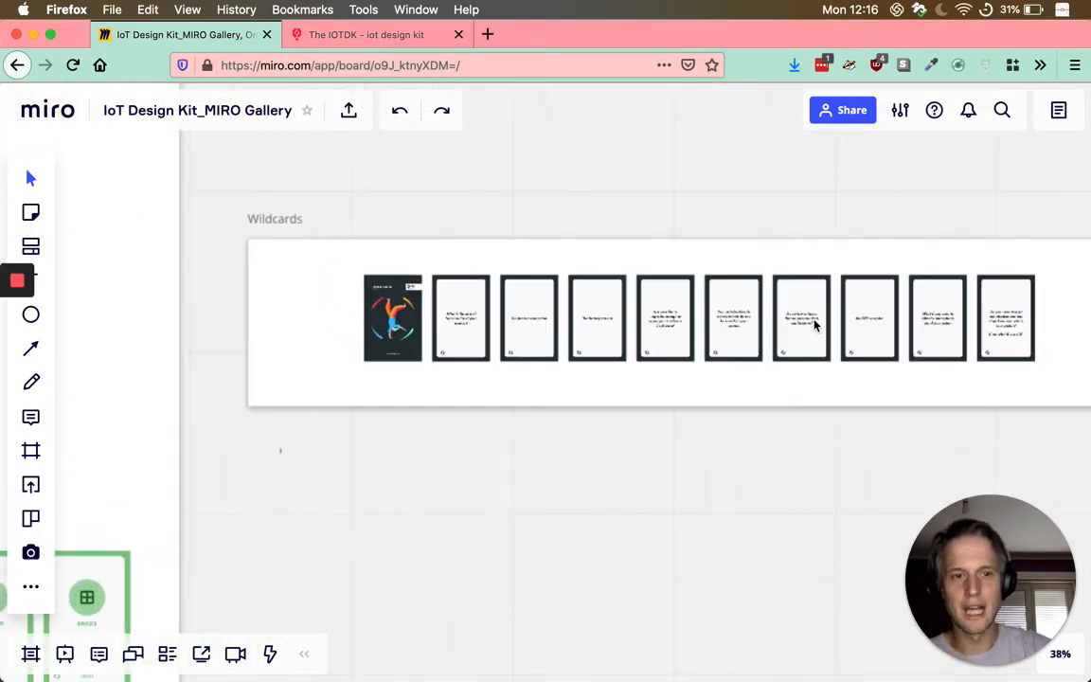
pyautogui.scroll(3, 814, 325)
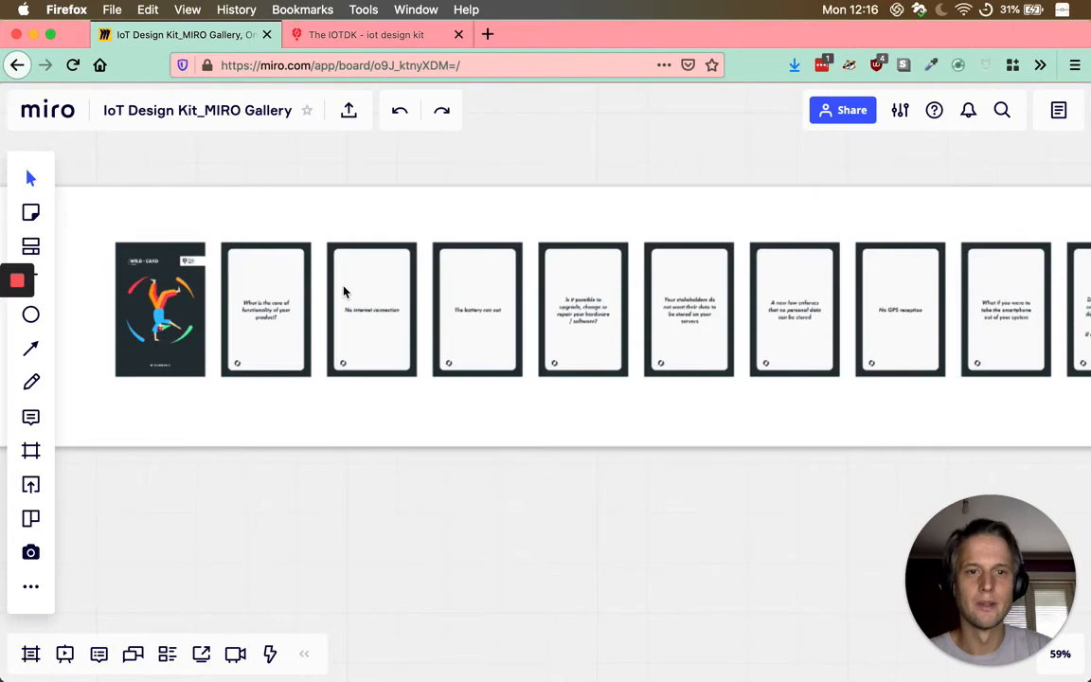
pyautogui.scroll(5, 438, 389)
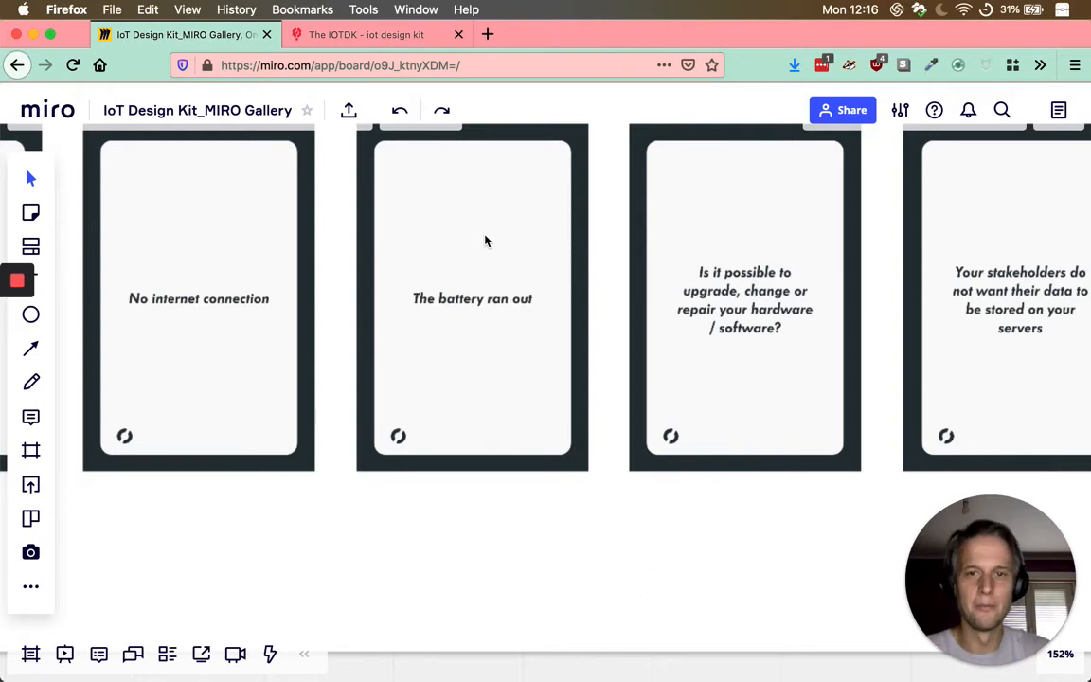
pyautogui.moveTo(567, 287); pyautogui.dragTo(494, 377)
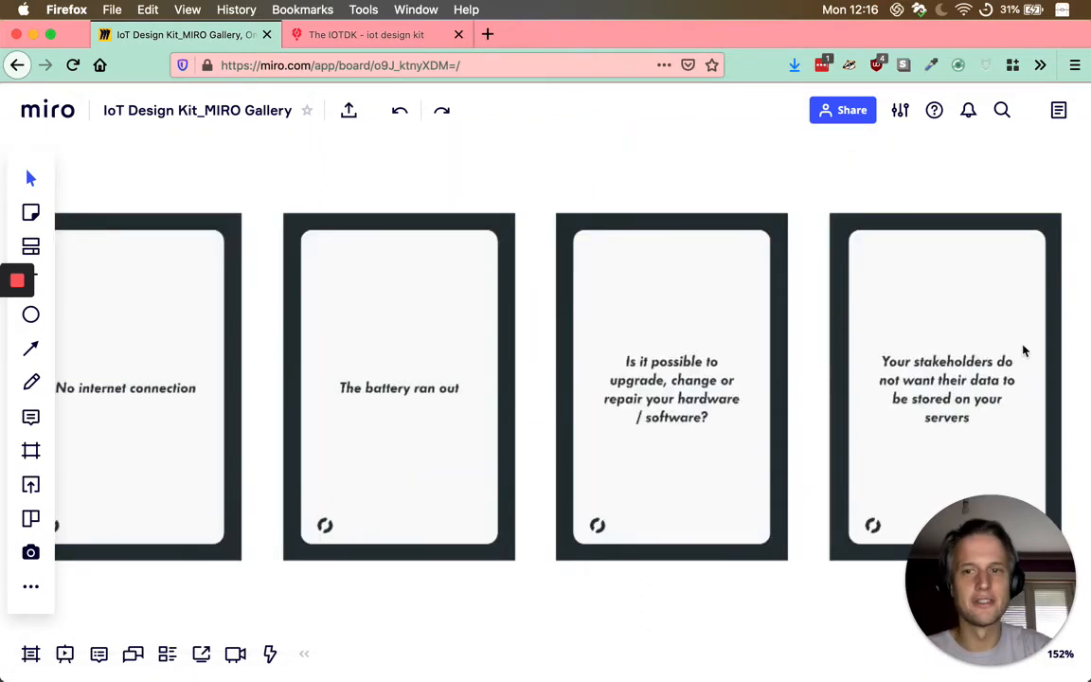
pyautogui.moveTo(807, 367); pyautogui.dragTo(445, 372)
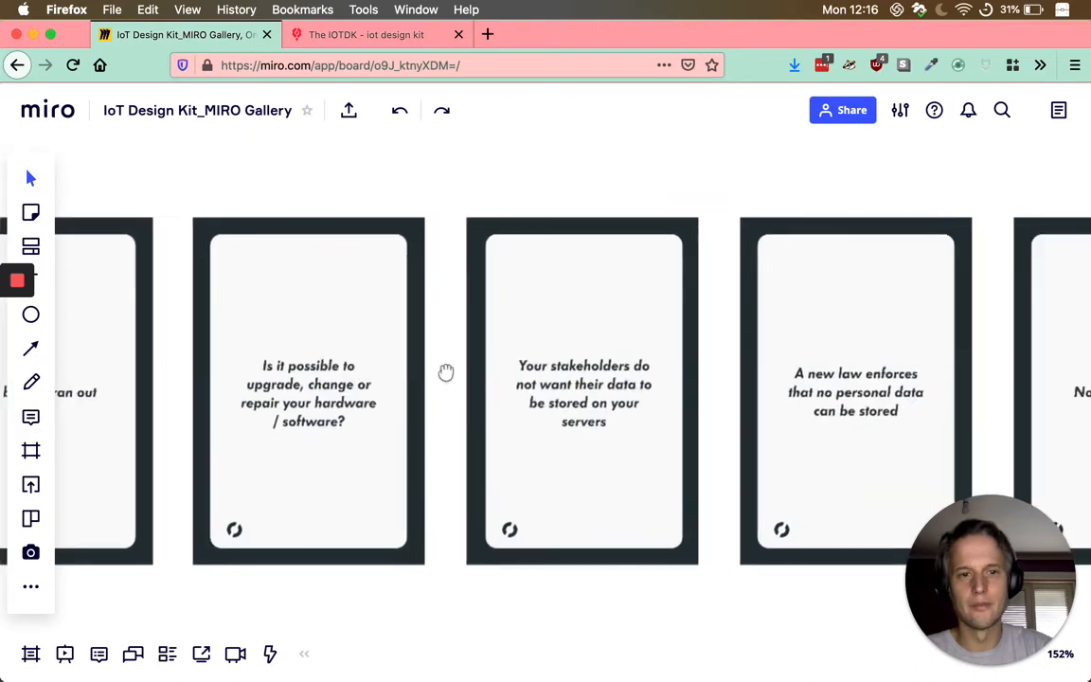
pyautogui.scroll(2, 654, 365)
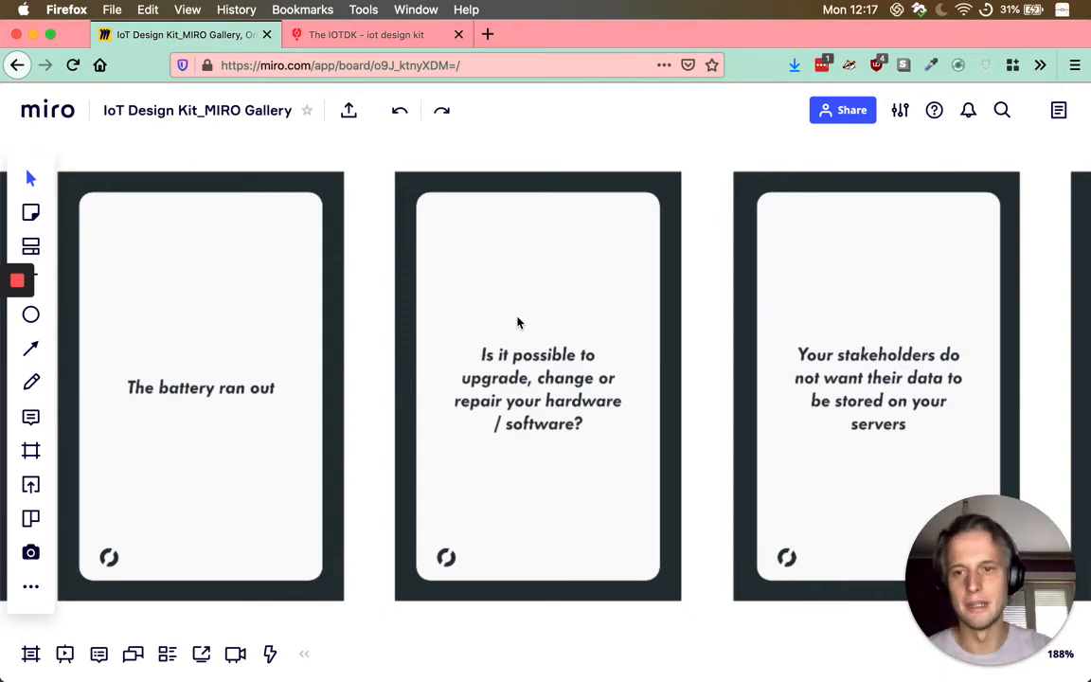
pyautogui.scroll(-5, 445, 454)
pyautogui.scroll(-3, 473, 464)
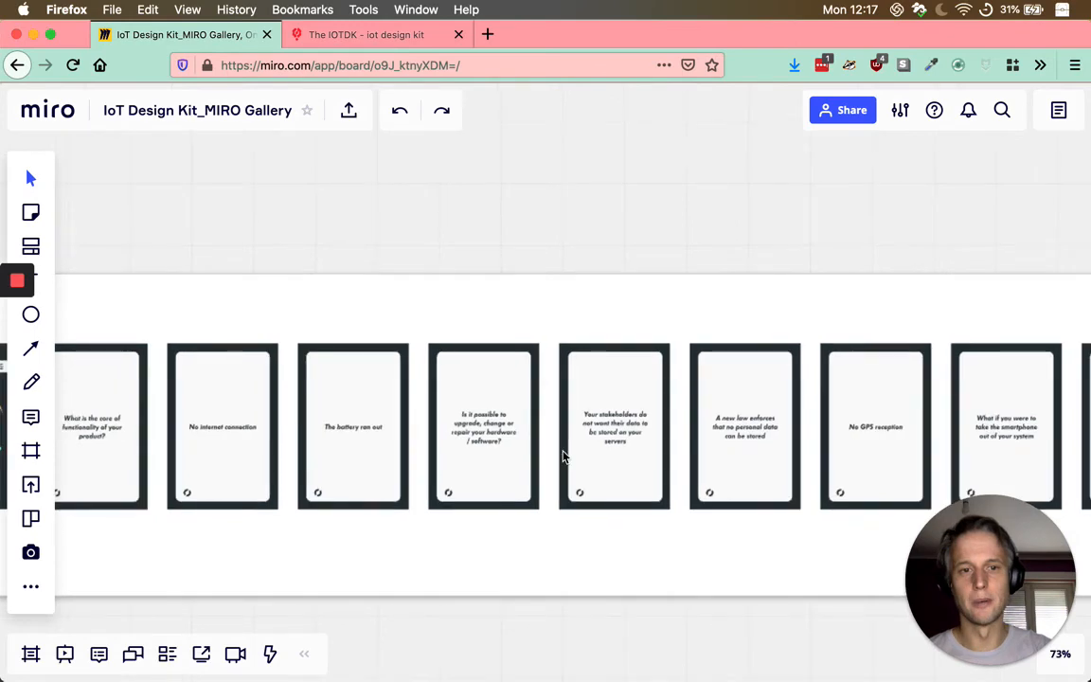
pyautogui.scroll(-6, 299, 474)
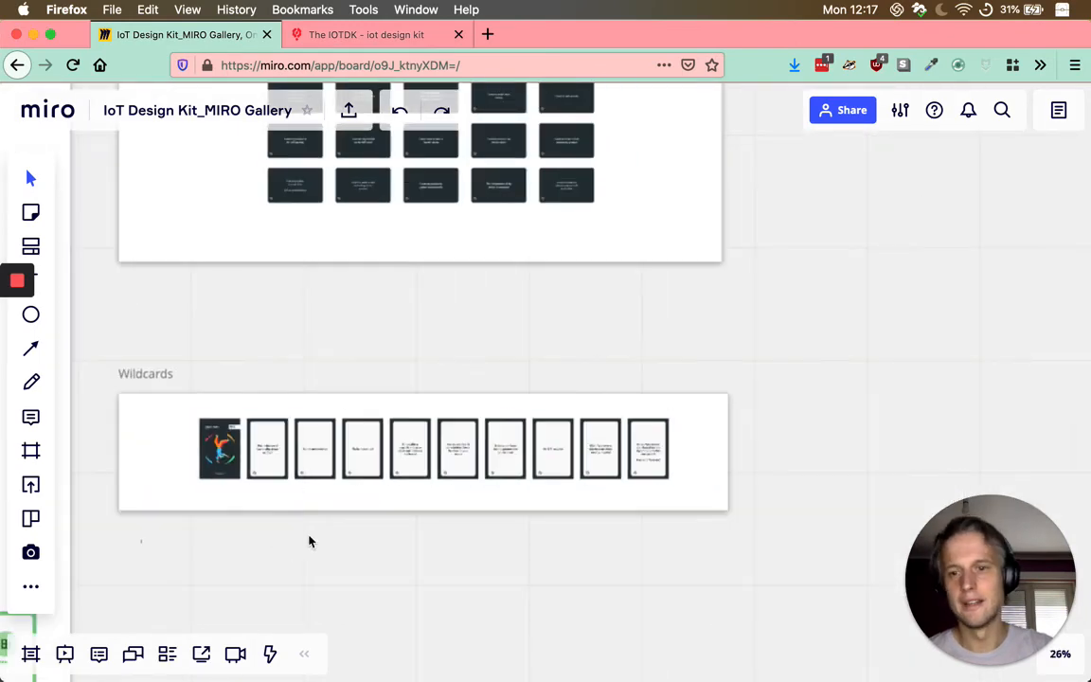
# Step: Review the finished system map, the IoT Stress Test template below it and the overall example case layout
pyautogui.hscroll(-10, 309, 541)
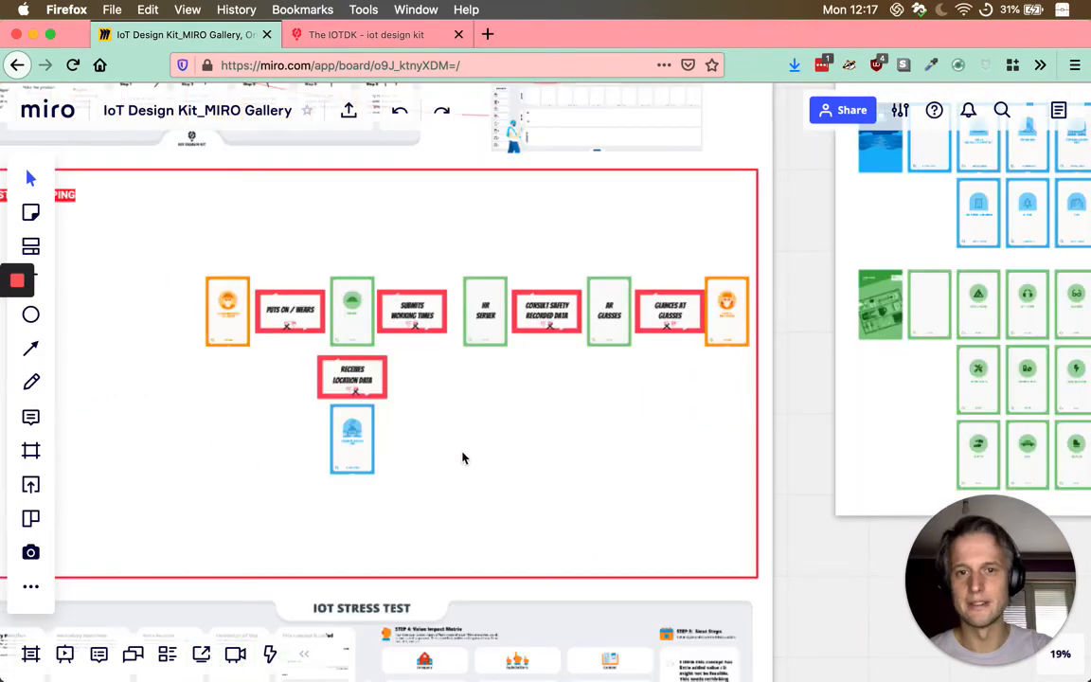
pyautogui.scroll(-3, 696, 473)
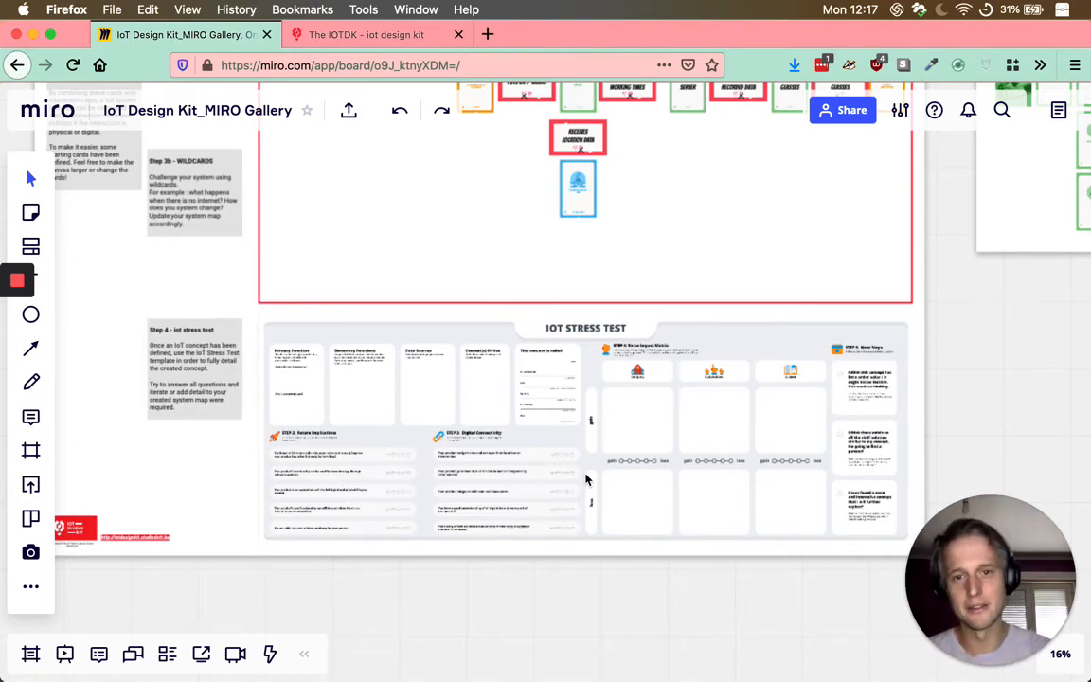
pyautogui.scroll(2, 519, 499)
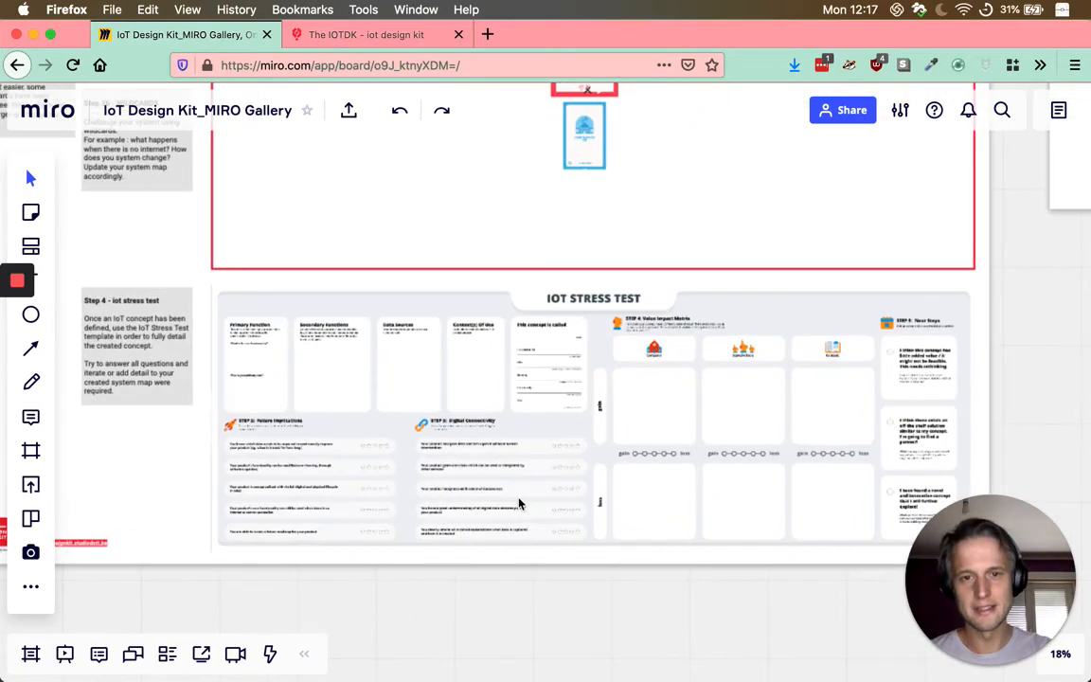
pyautogui.scroll(3, 519, 502)
pyautogui.scroll(1, 606, 396)
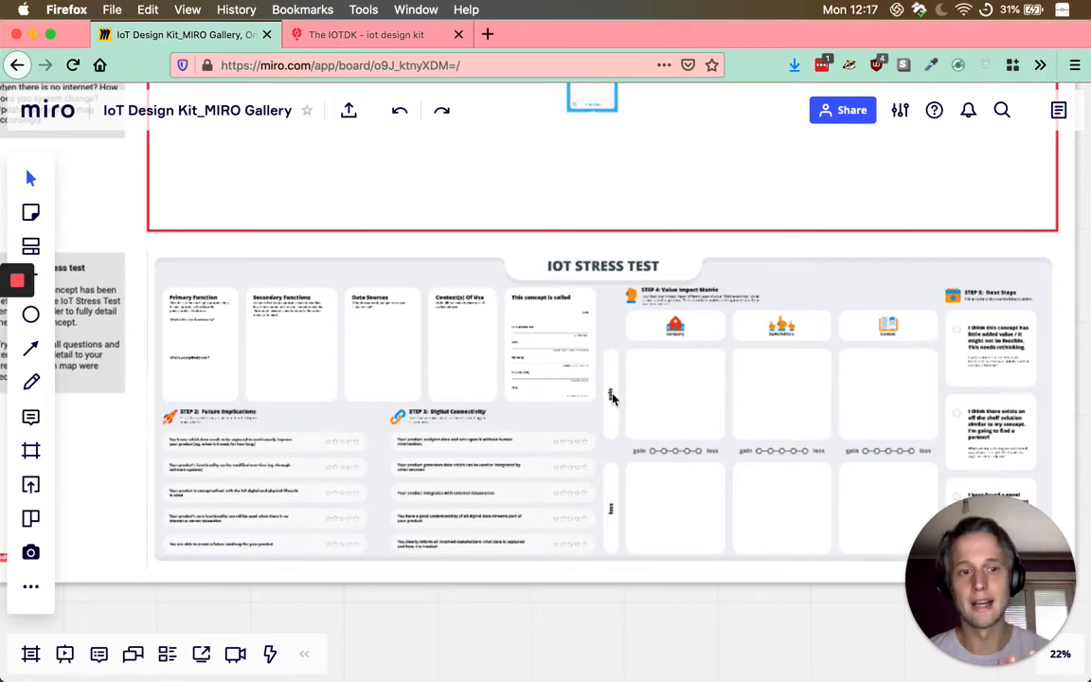
pyautogui.scroll(-5, 611, 395)
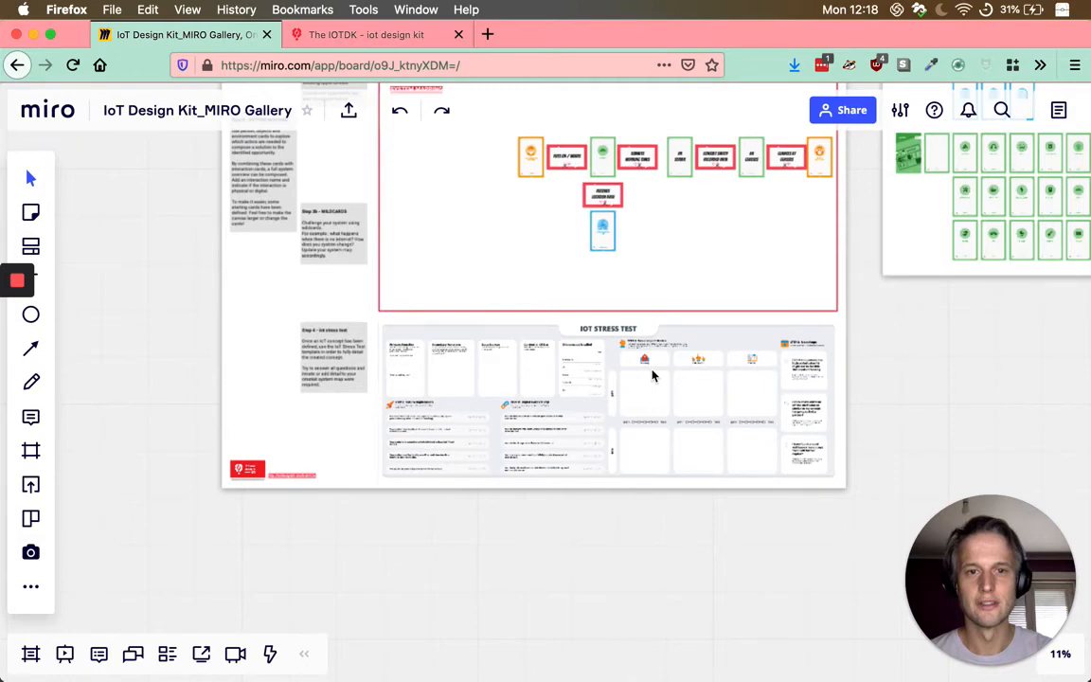
pyautogui.scroll(-3, 652, 375)
pyautogui.scroll(2, 548, 143)
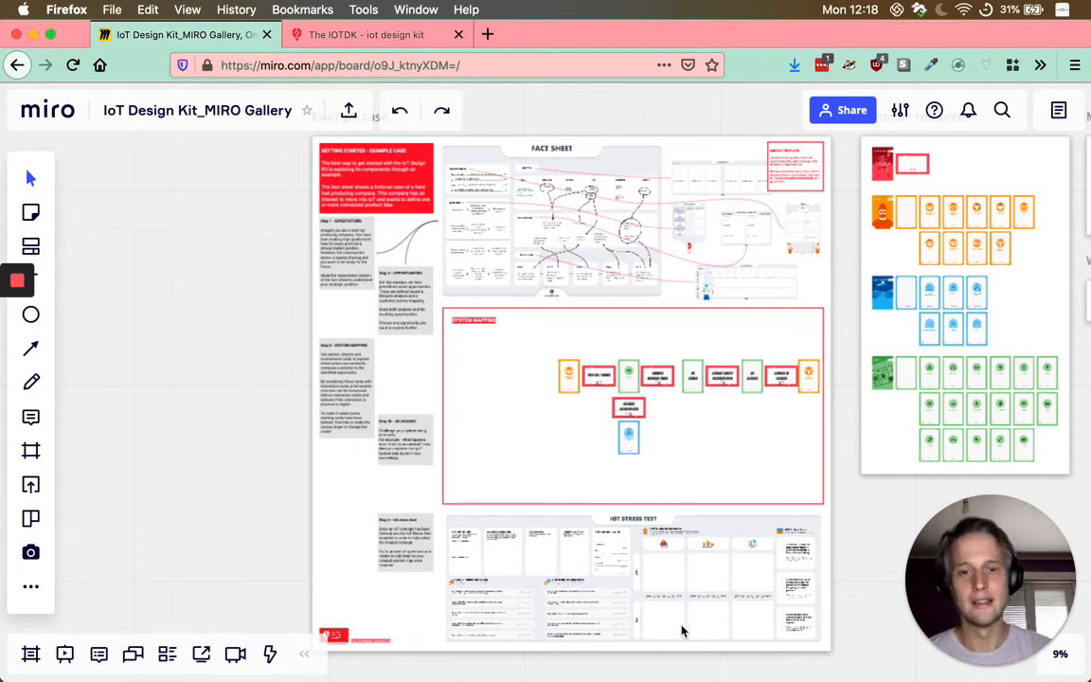
# Step: Examine the IoT Stress Test template, from the Primary Function section across Secondary Functions, Data Sources and Context(s) Of Use to the concept statement
pyautogui.scroll(-3, 623, 436)
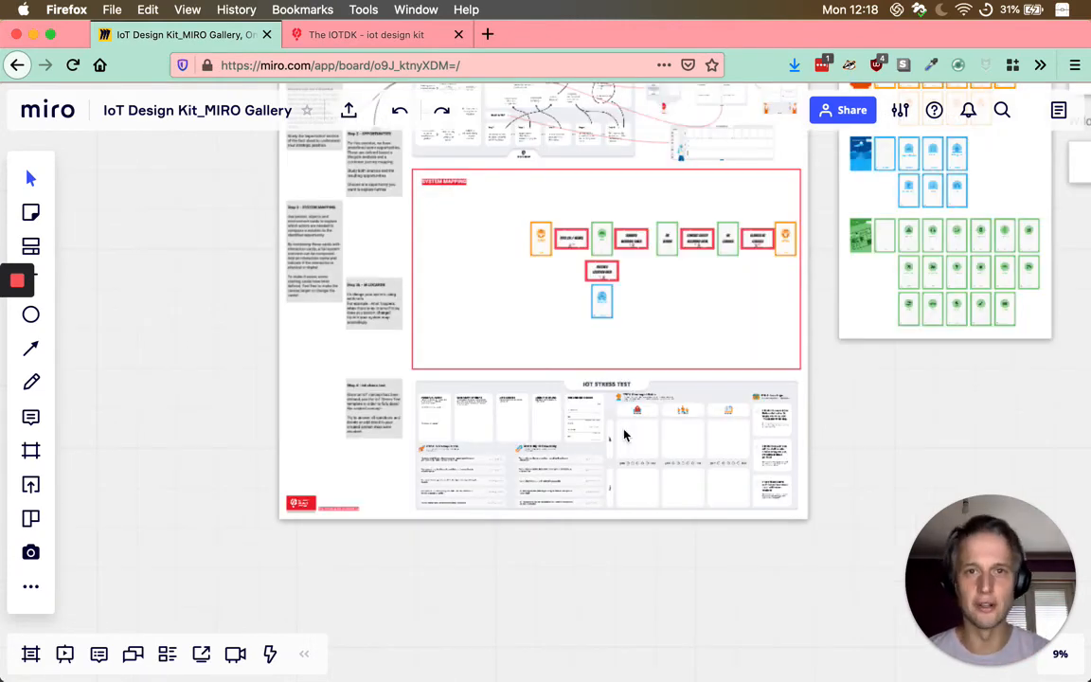
pyautogui.scroll(5, 624, 435)
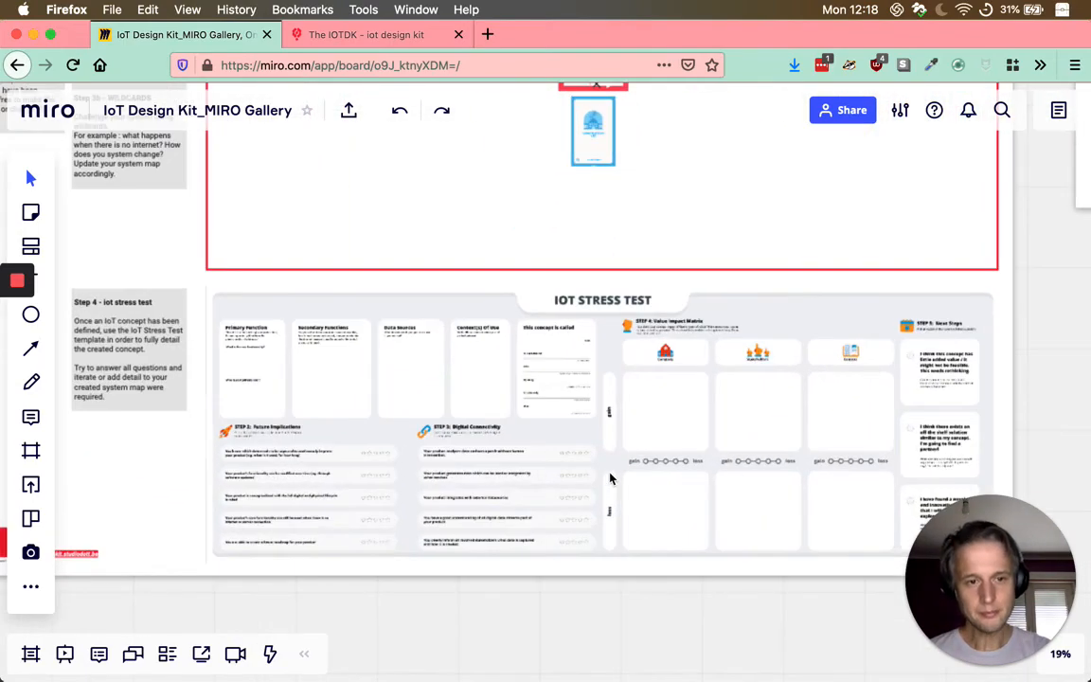
pyautogui.scroll(1, 363, 434)
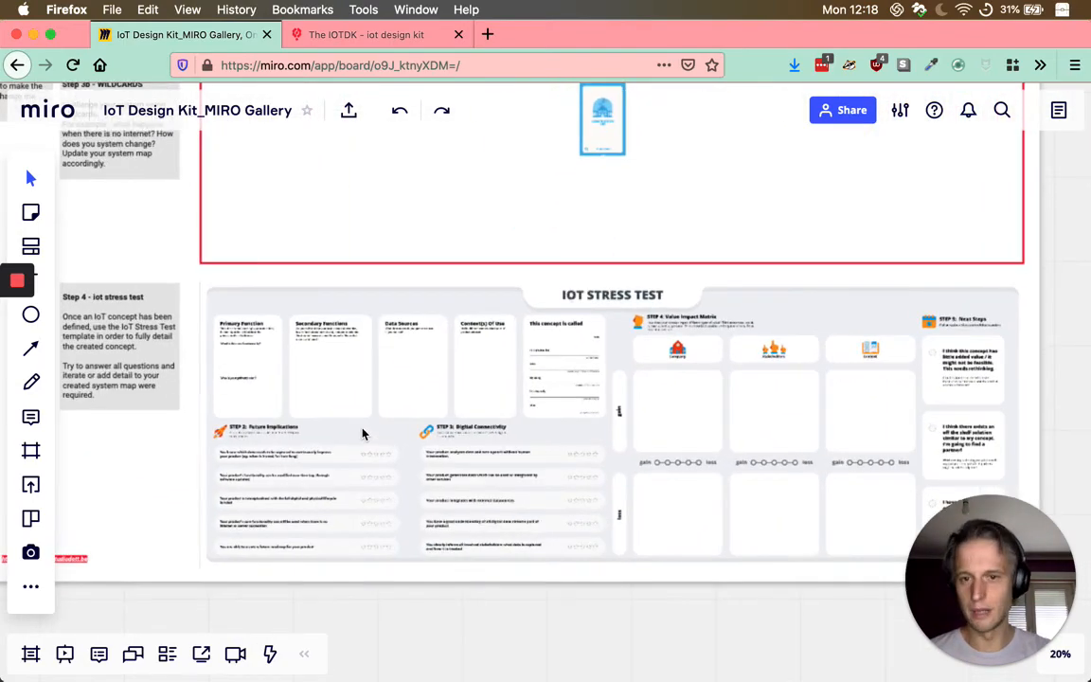
pyautogui.scroll(6, 362, 433)
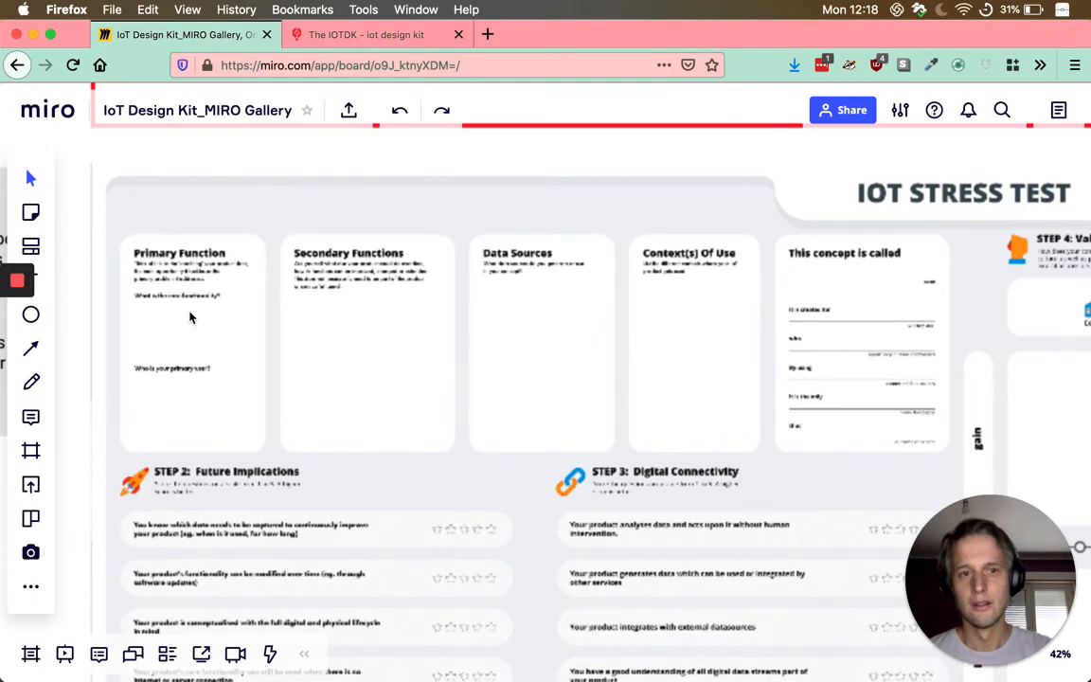
pyautogui.scroll(1, 194, 318)
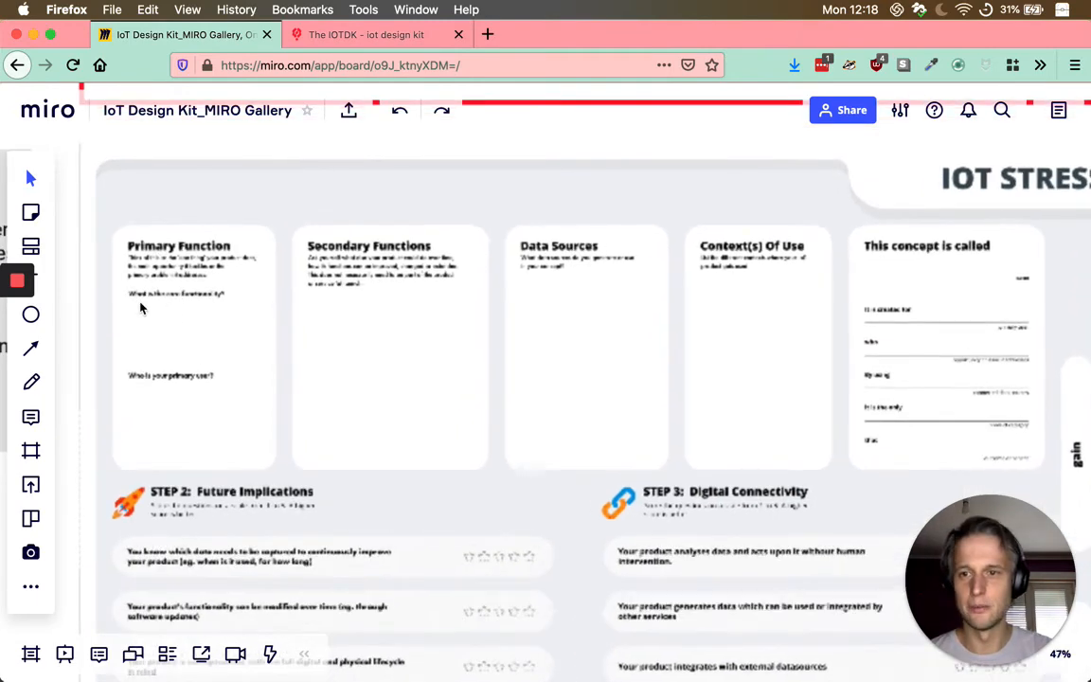
pyautogui.scroll(5, 140, 307)
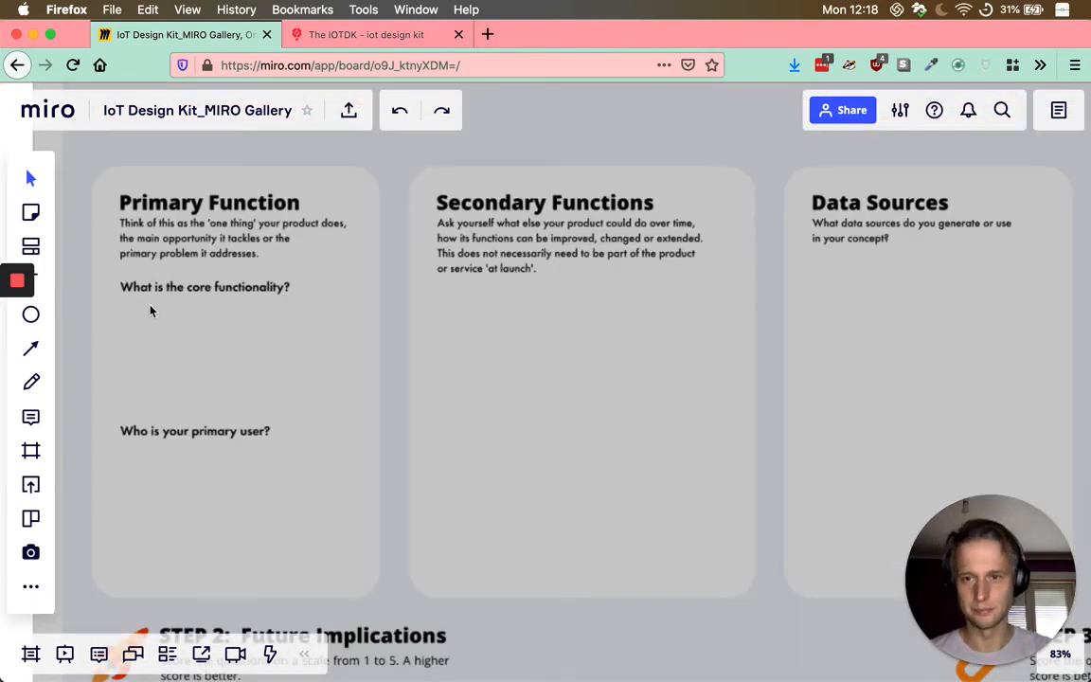
pyautogui.scroll(-1, 150, 312)
pyautogui.scroll(-2, 154, 312)
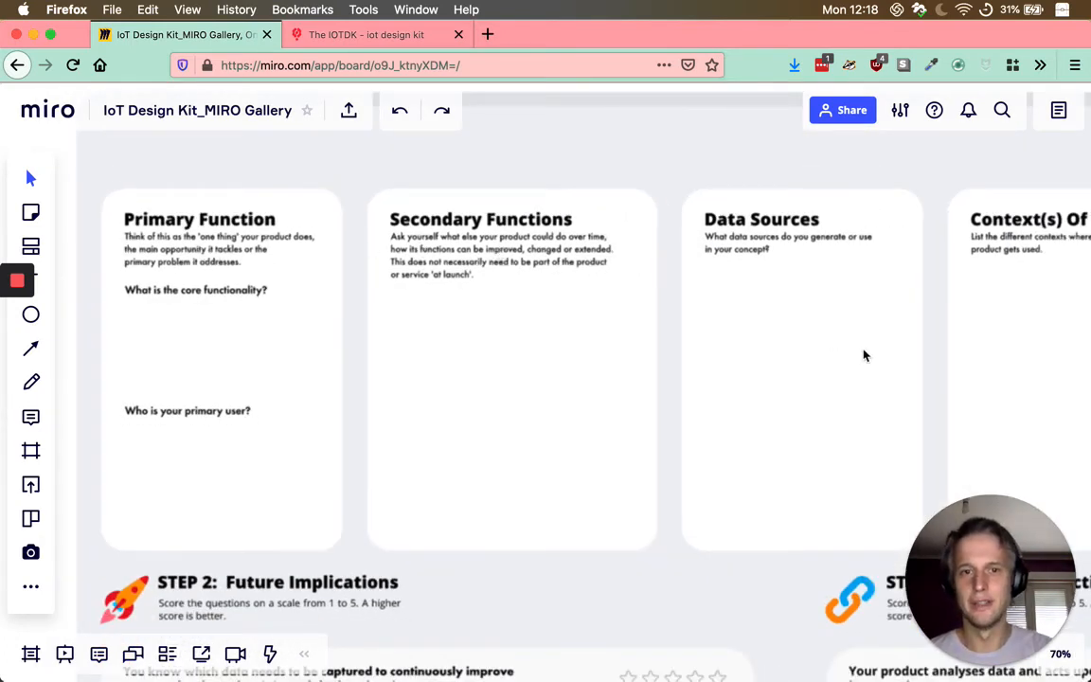
pyautogui.scroll(-3, 871, 275)
pyautogui.moveTo(926, 206); pyautogui.dragTo(734, 195)
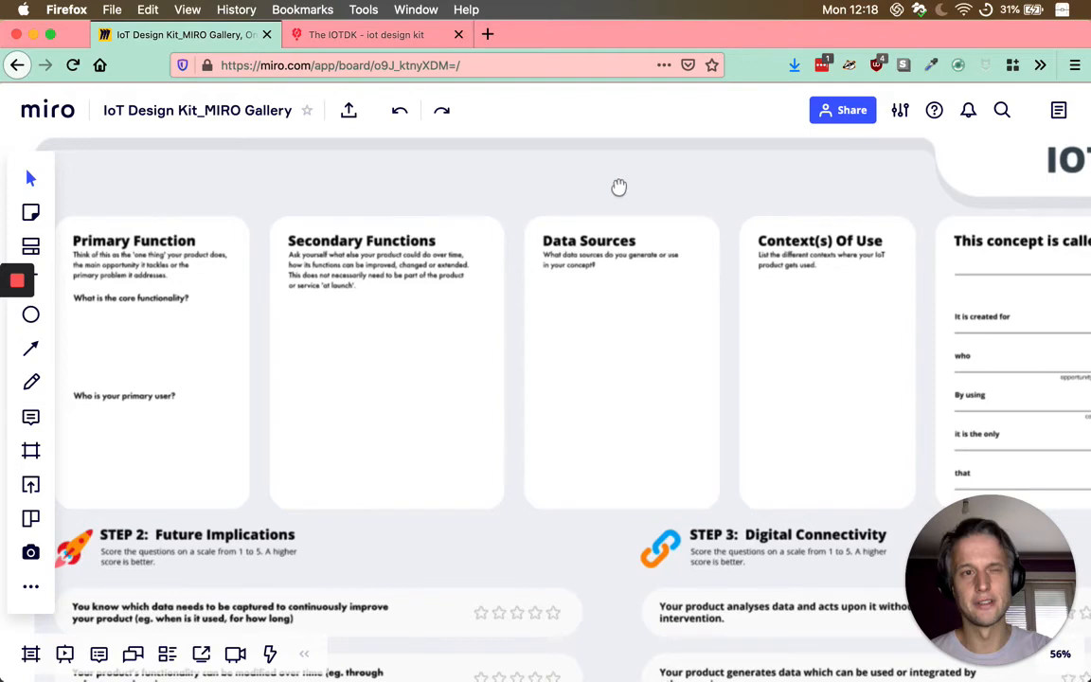
pyautogui.moveTo(618, 188); pyautogui.dragTo(402, 181)
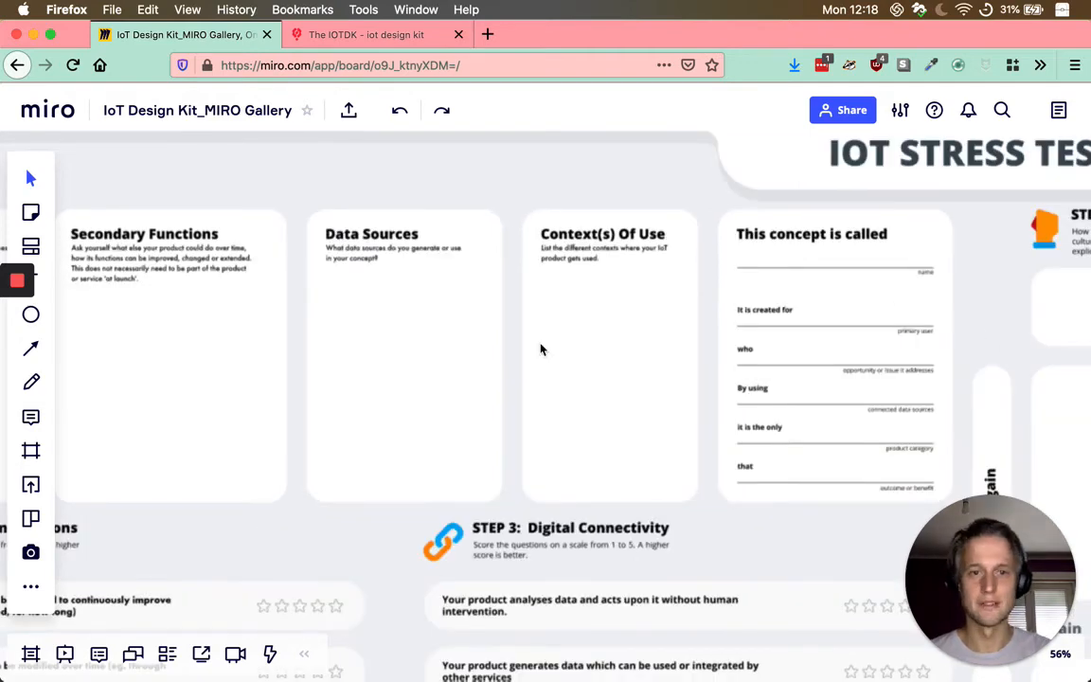
pyautogui.moveTo(785, 337); pyautogui.dragTo(805, 339)
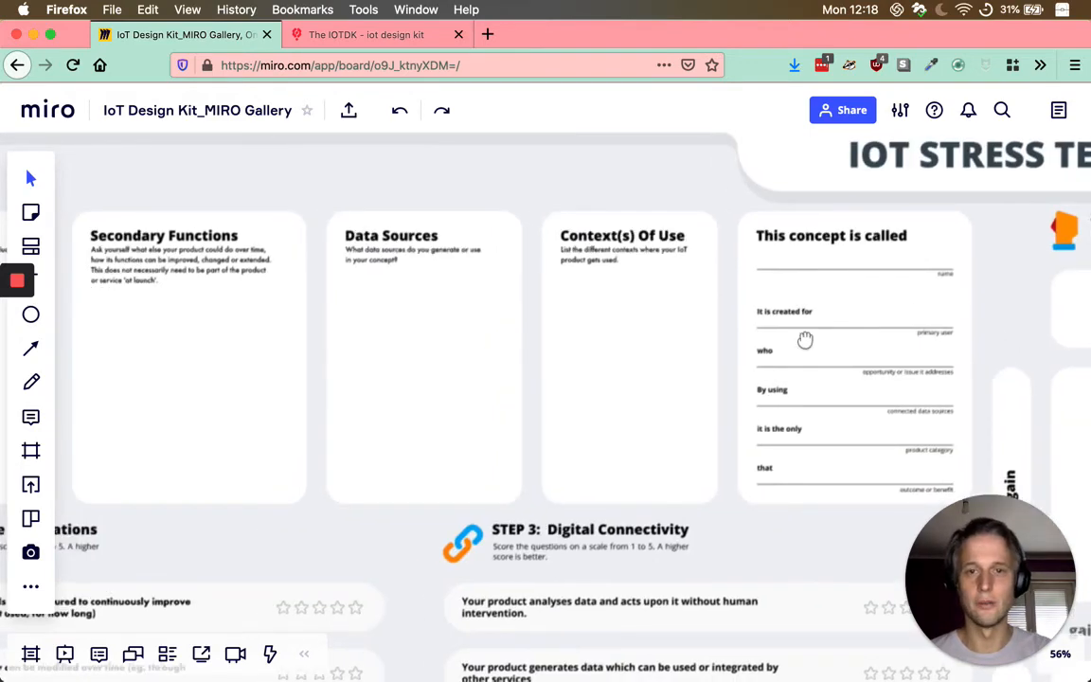
# Step: Add the text "PROVIDING WORKER SAFETY" under the core functionality question in the Primary Function section of the stress test
pyautogui.hscroll(-10, 290, 348)
pyautogui.scroll(5, 333, 319)
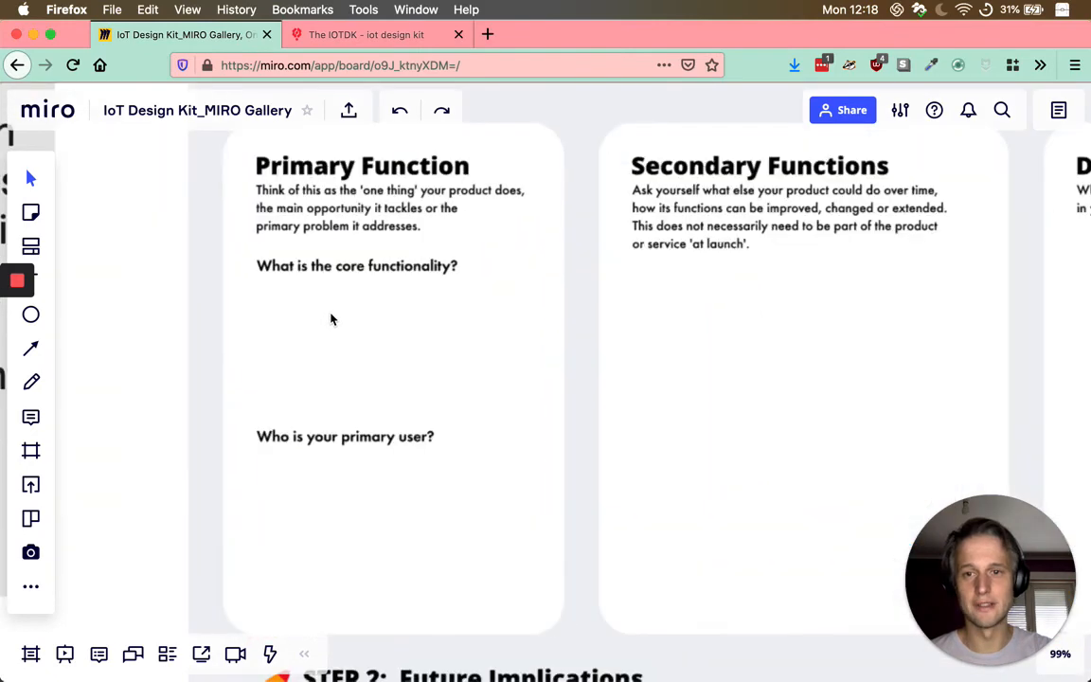
pyautogui.scroll(-2, 332, 319)
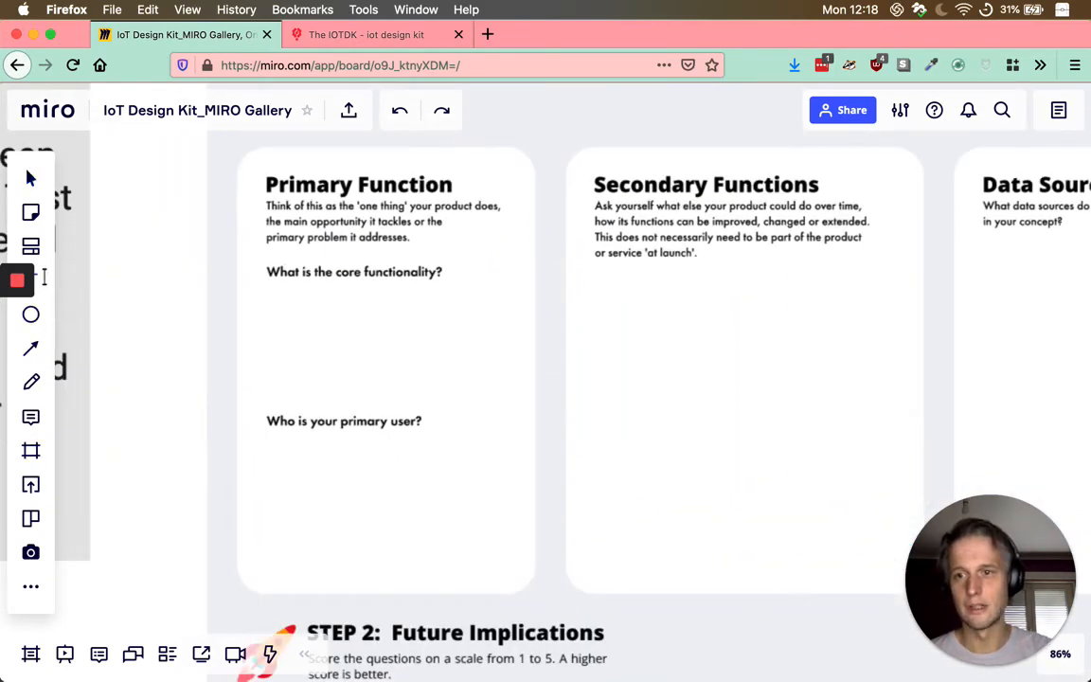
pyautogui.moveTo(274, 295); pyautogui.dragTo(336, 385)
pyautogui.moveTo(422, 364); pyautogui.dragTo(462, 382)
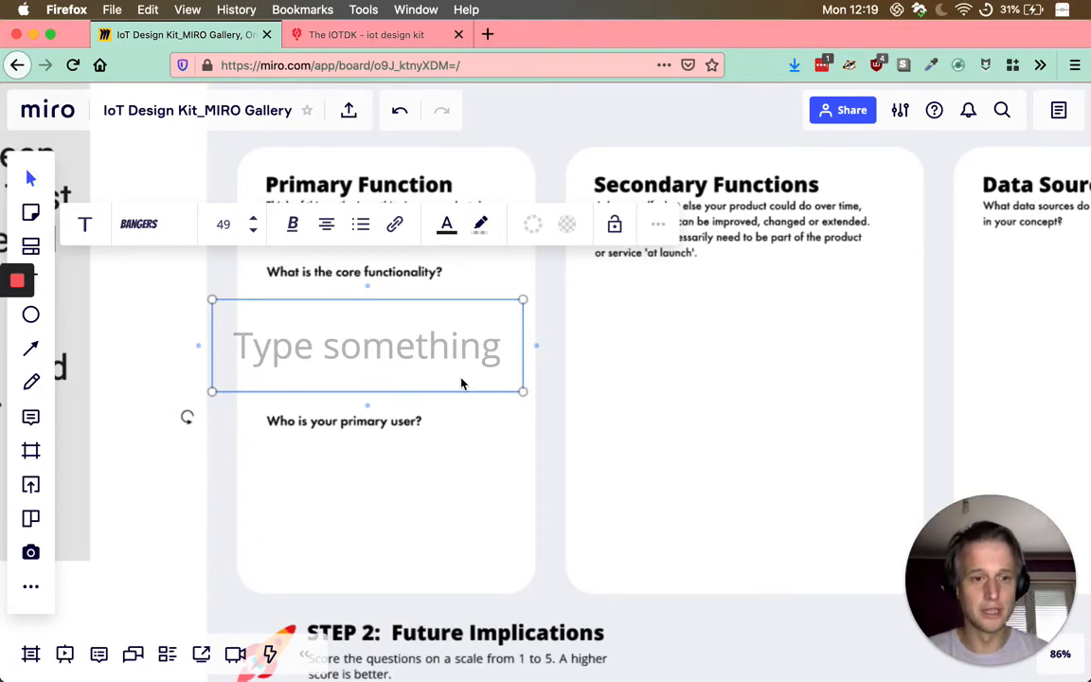
pyautogui.write('P')
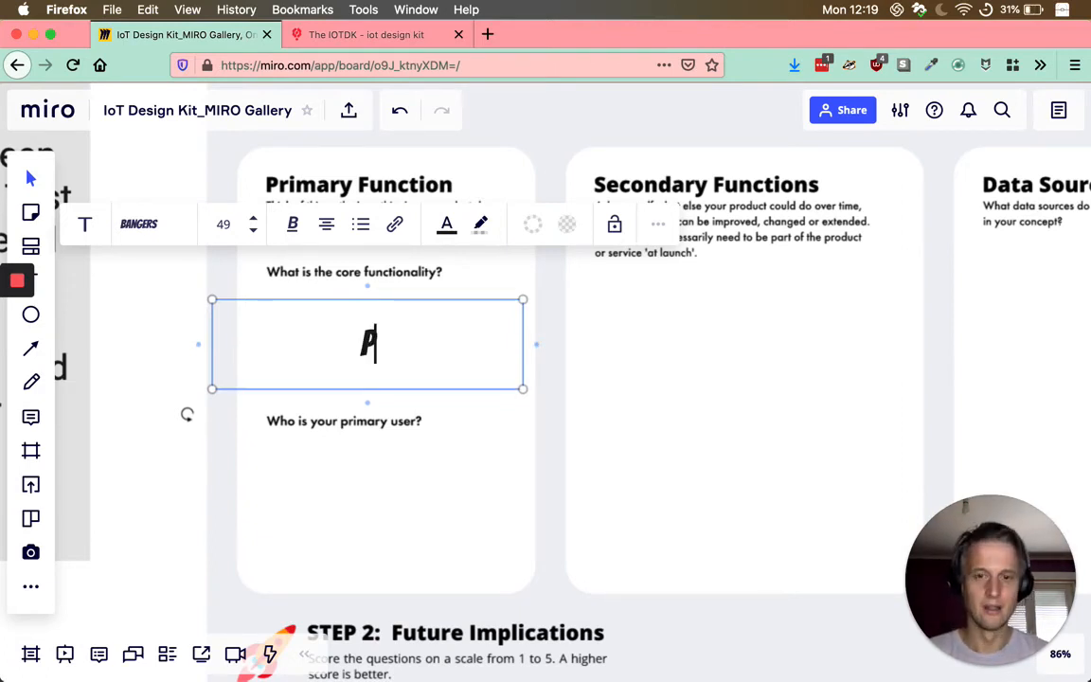
pyautogui.write('ROVIDING WORK')
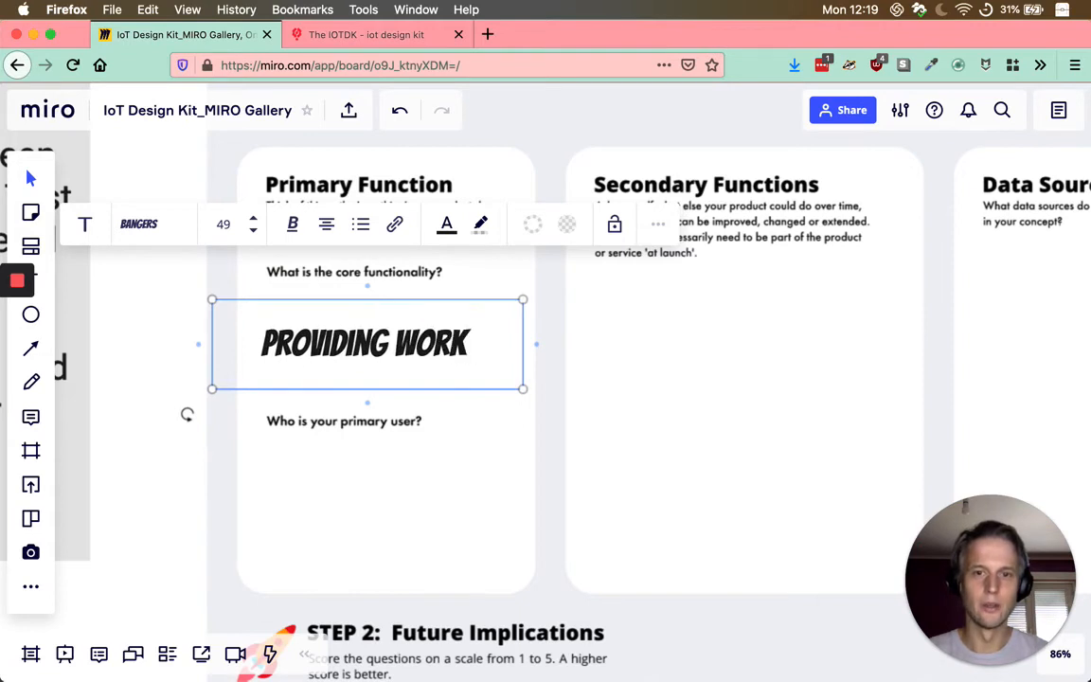
pyautogui.write('ER SAFETY')
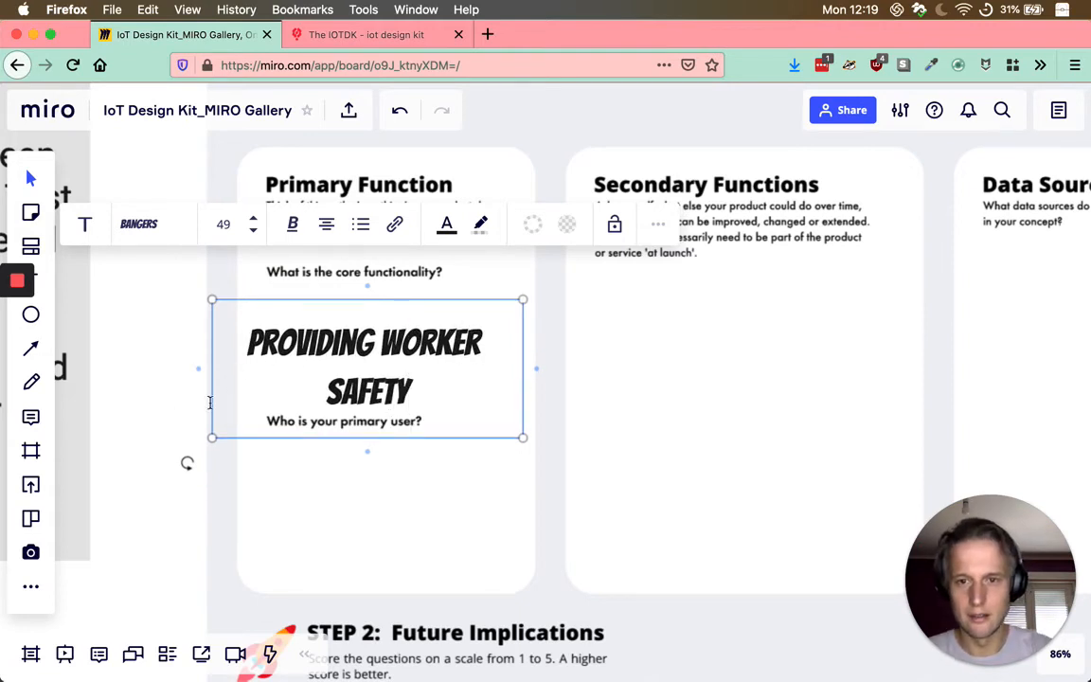
pyautogui.click(166, 508)
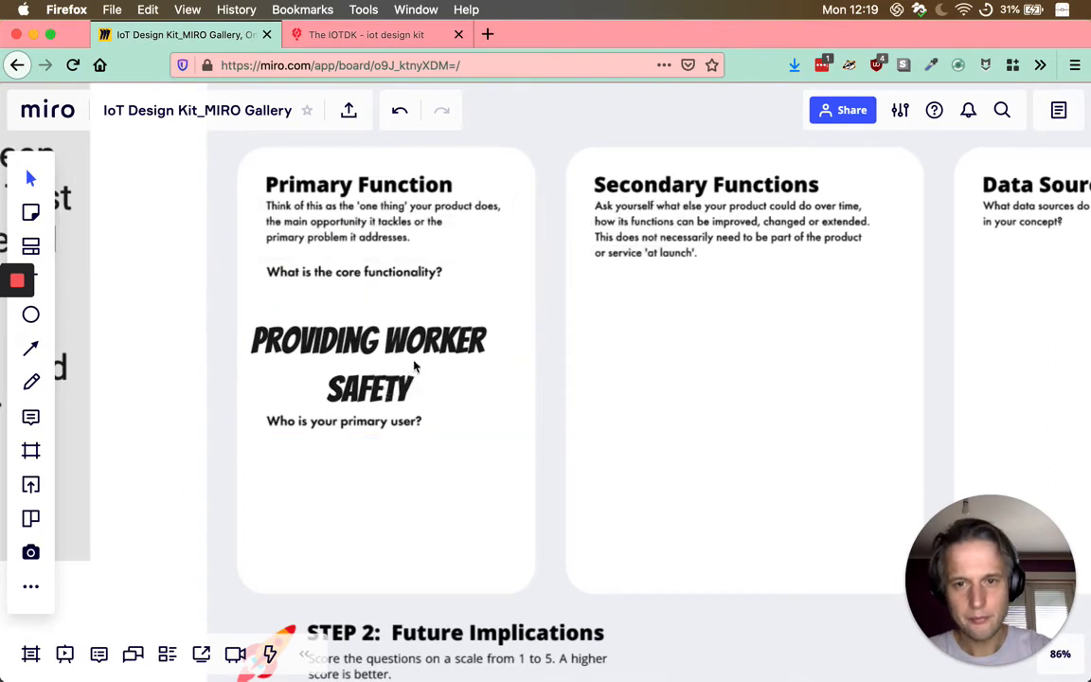
# Step: Shrink the worker safety text to size 33 and position it between the core functionality and primary user questions
pyautogui.moveTo(413, 366); pyautogui.dragTo(485, 365)
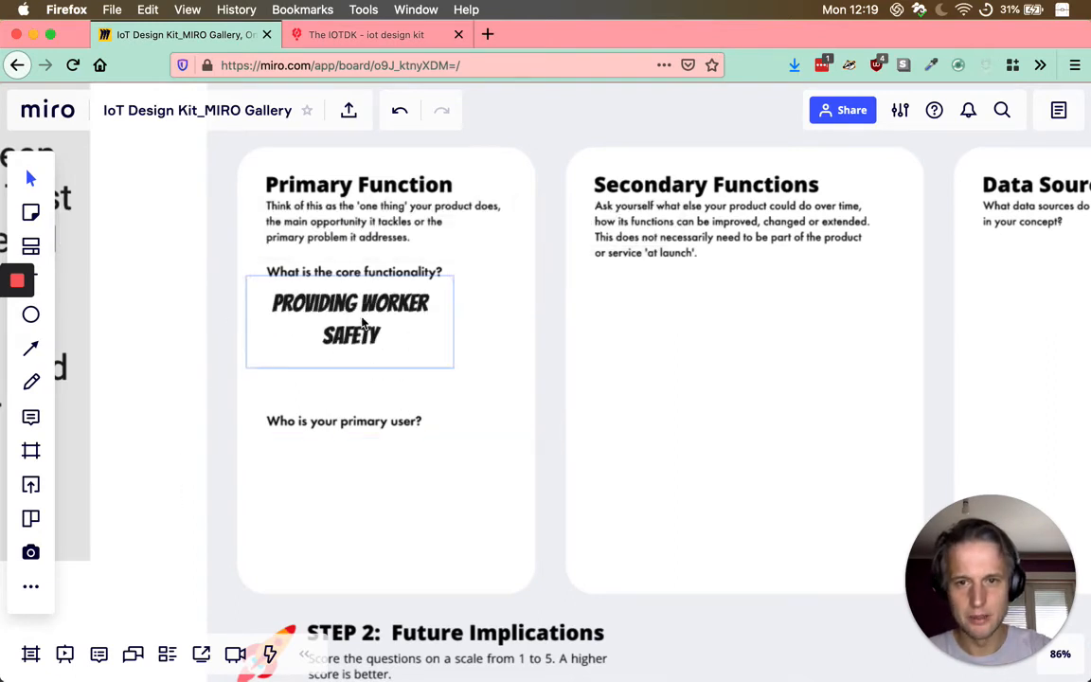
pyautogui.click(365, 326)
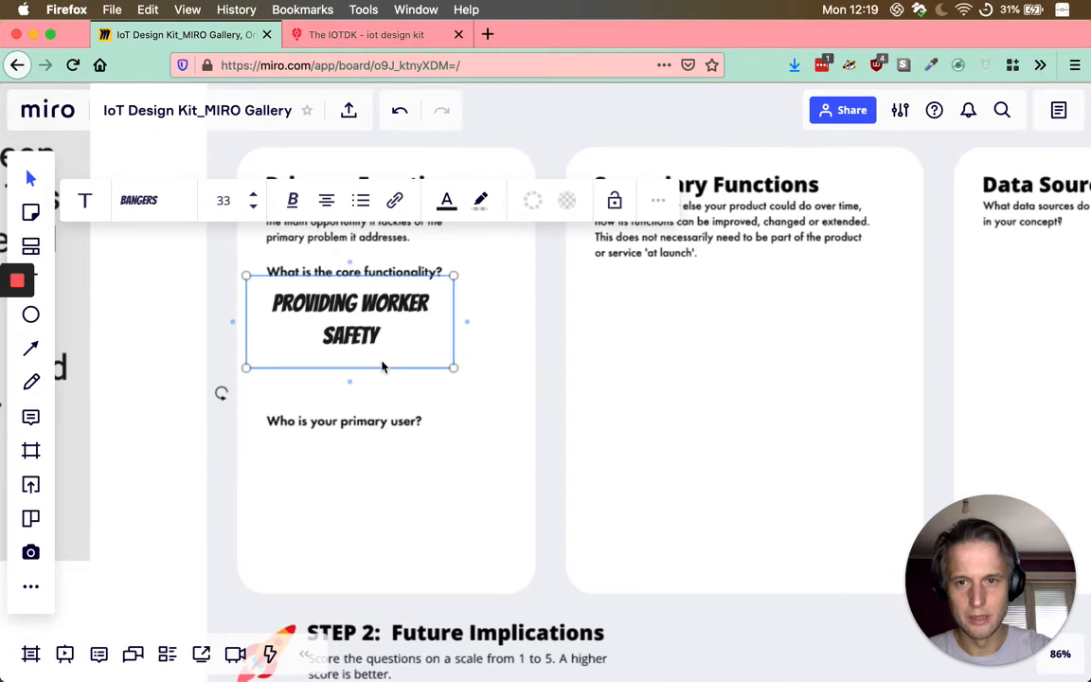
pyautogui.moveTo(367, 339); pyautogui.dragTo(378, 356)
# Step: Duplicate the worker safety text below the primary user question and change the copy to "CONSTRUCTION SITE WORKER"
pyautogui.press('super+c')
pyautogui.press('super+v')
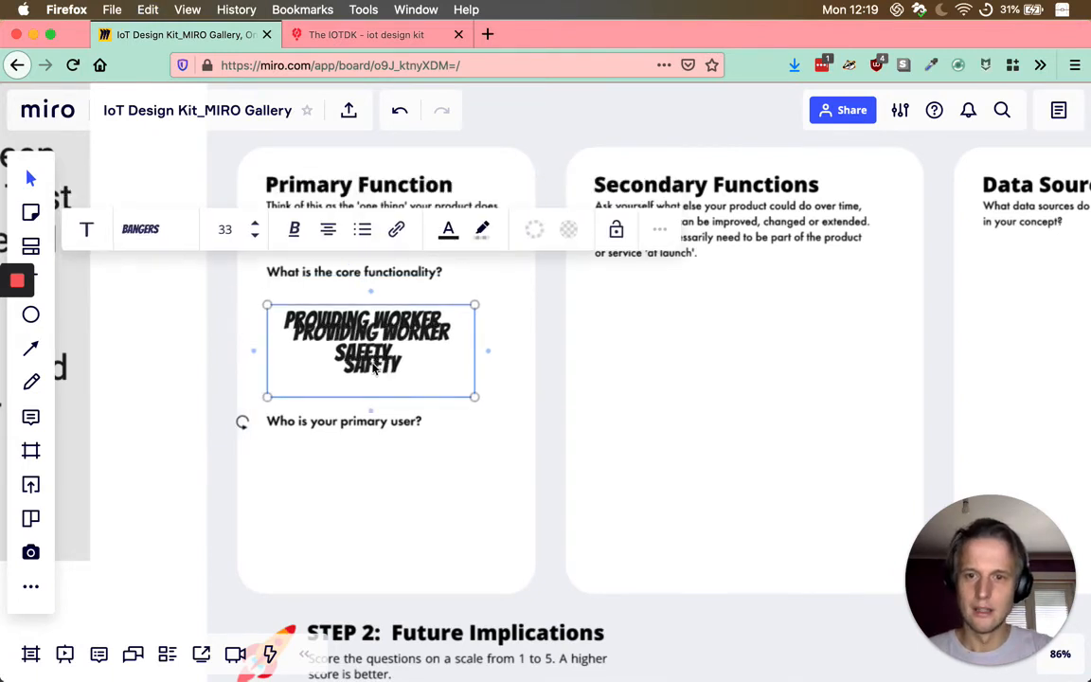
pyautogui.moveTo(374, 368); pyautogui.dragTo(369, 515)
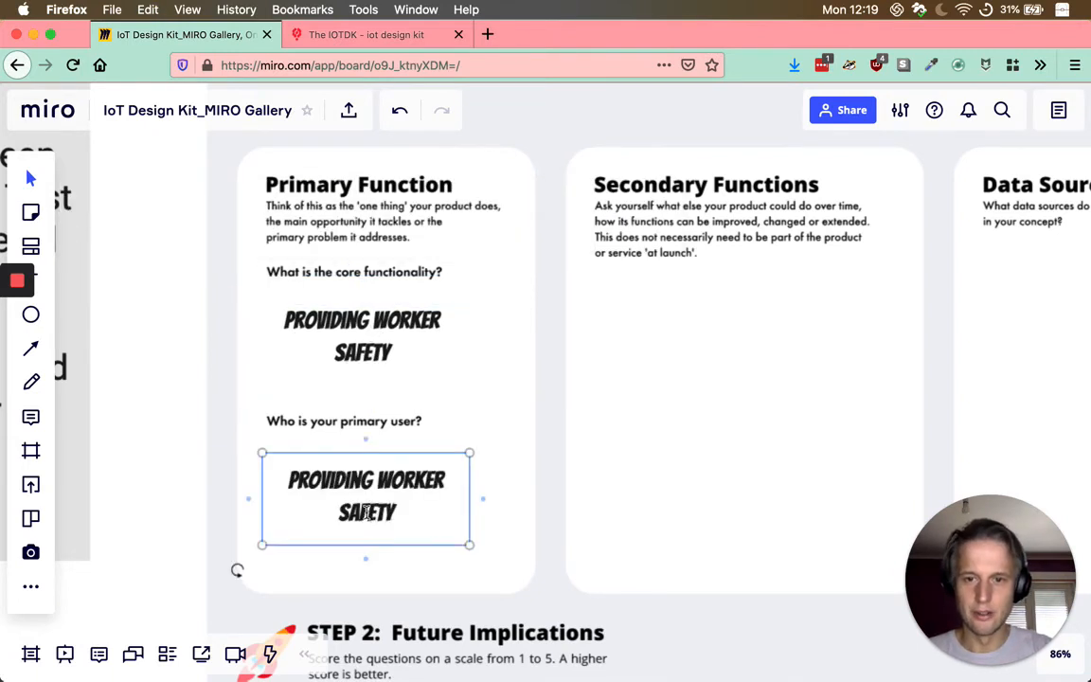
pyautogui.doubleClick(367, 513)
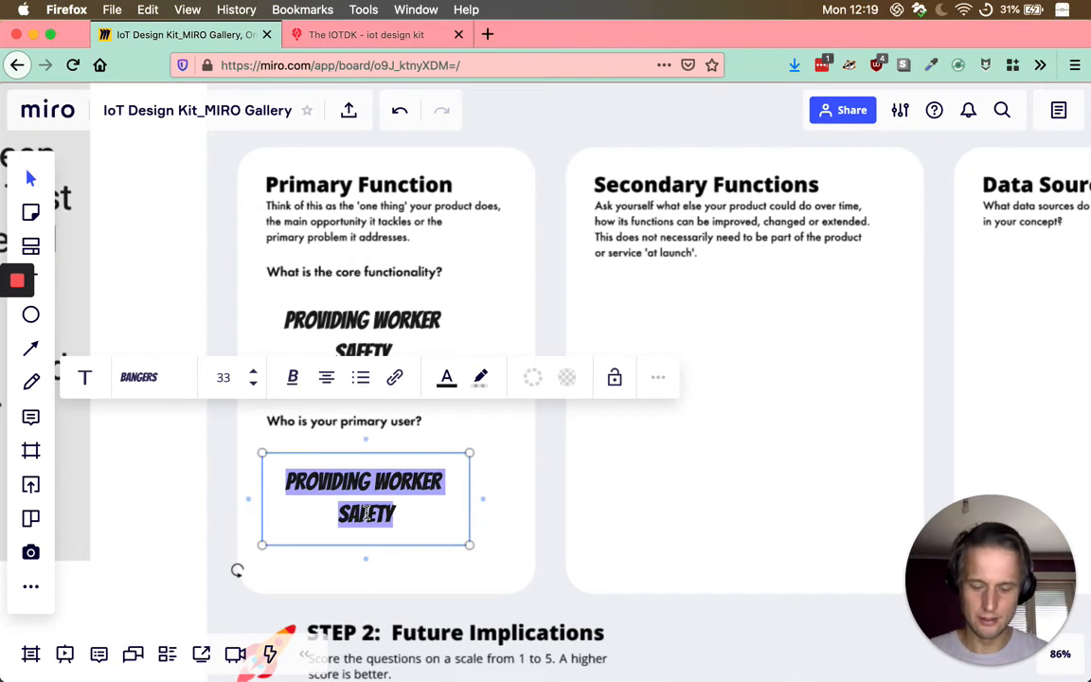
pyautogui.write('CONSTRU')
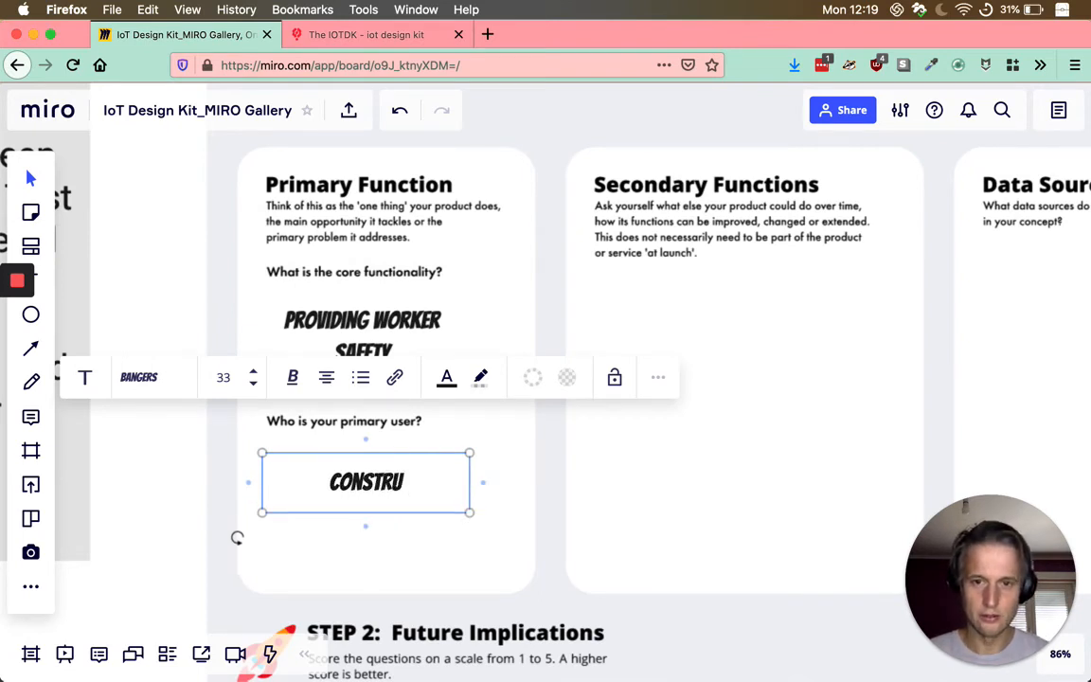
pyautogui.write('CTION SITE WORK')
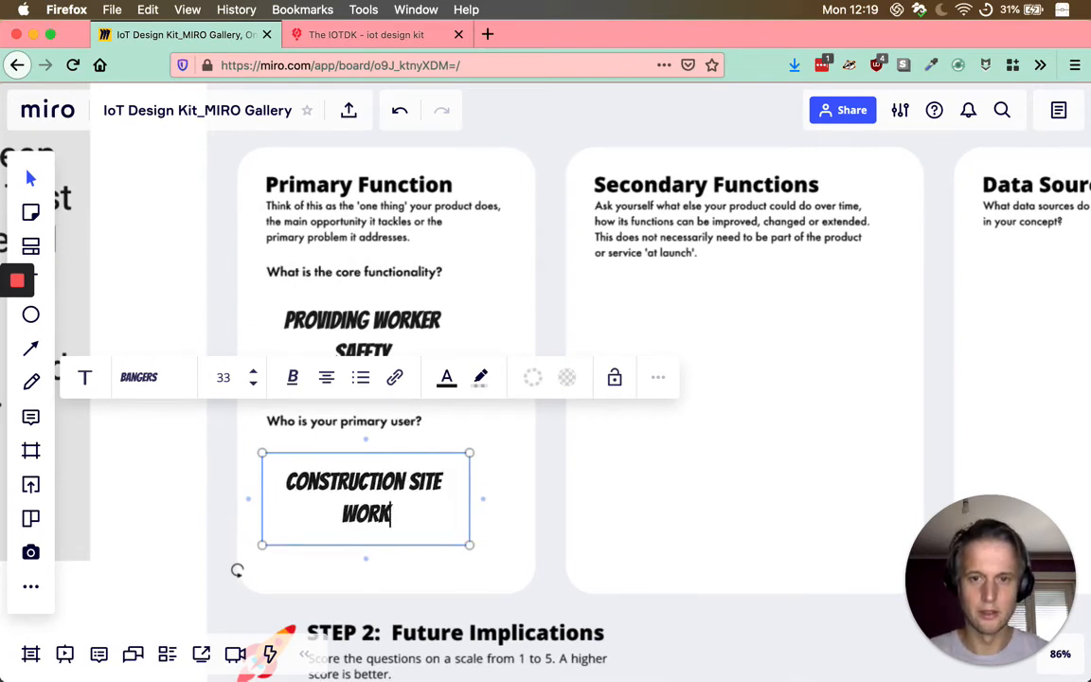
pyautogui.write('ER')
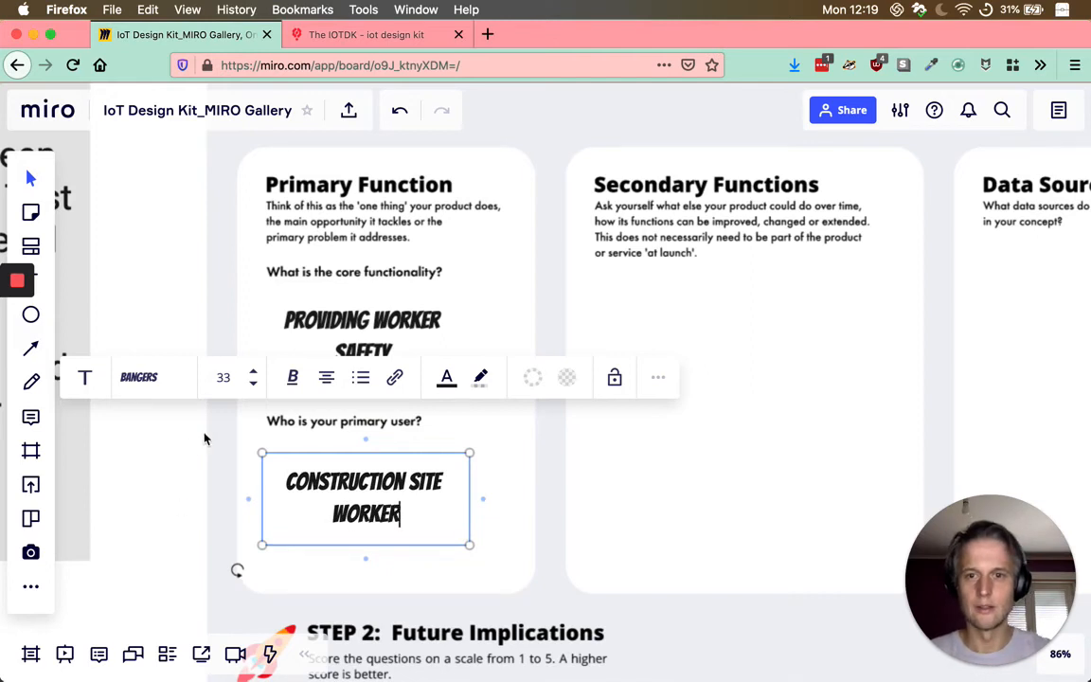
pyautogui.click(440, 409)
# Step: Move the core functionality answer slightly up and replace its text with "TIME TRACKING OF WORKERS BASED ON HELMET USAGE"
pyautogui.click(422, 325)
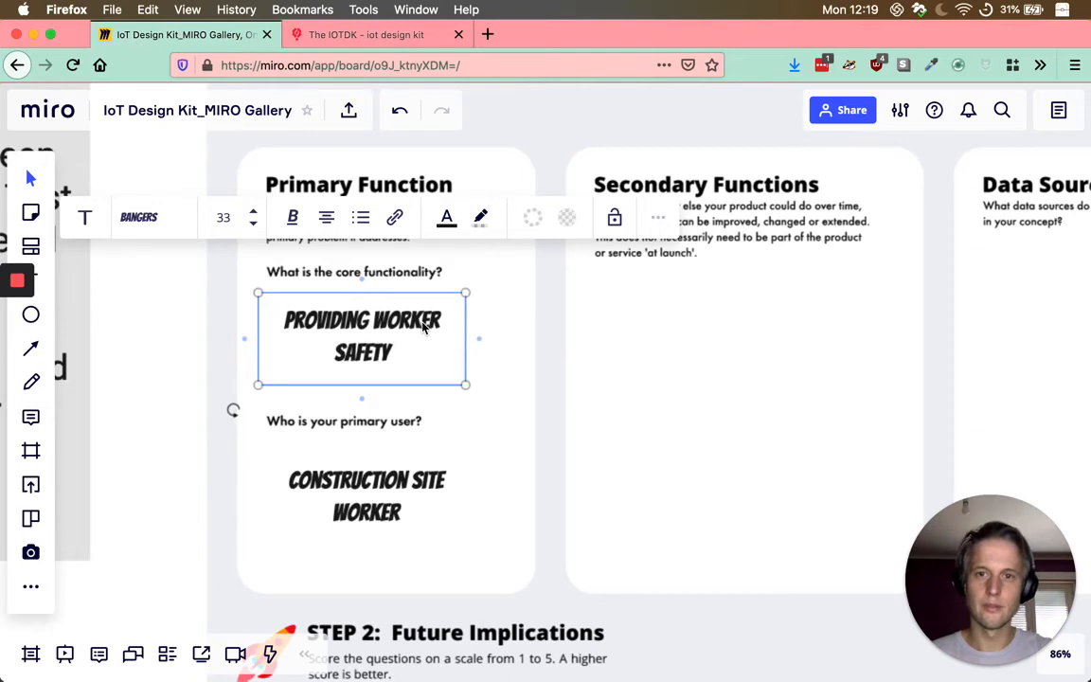
pyautogui.click(240, 366)
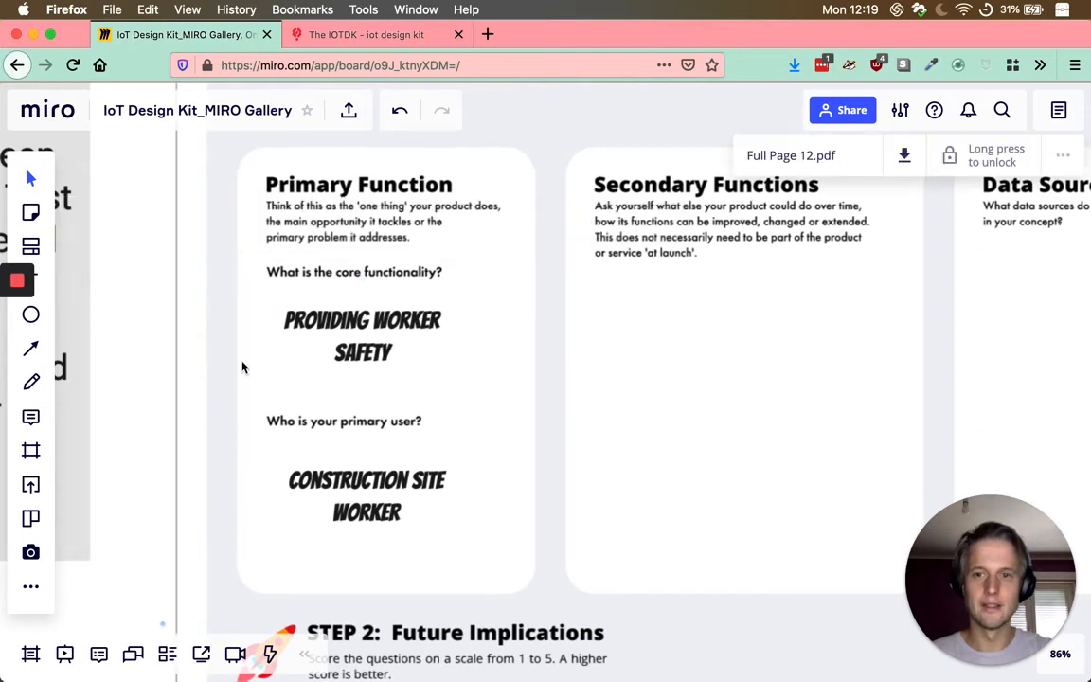
pyautogui.click(362, 322)
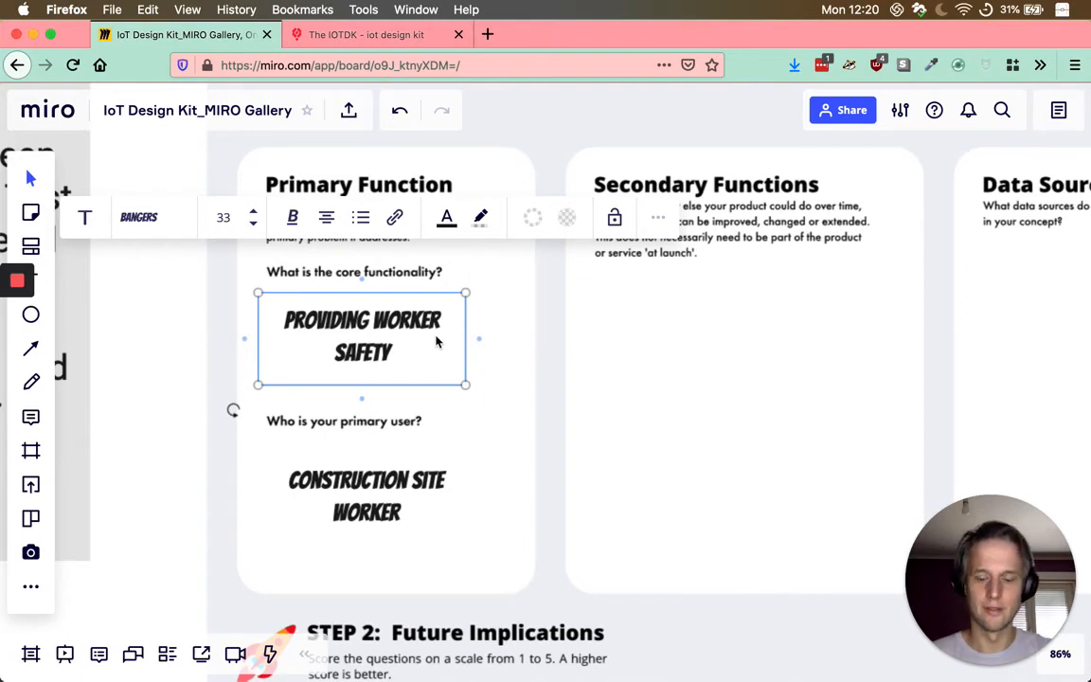
pyautogui.moveTo(412, 324); pyautogui.dragTo(411, 313)
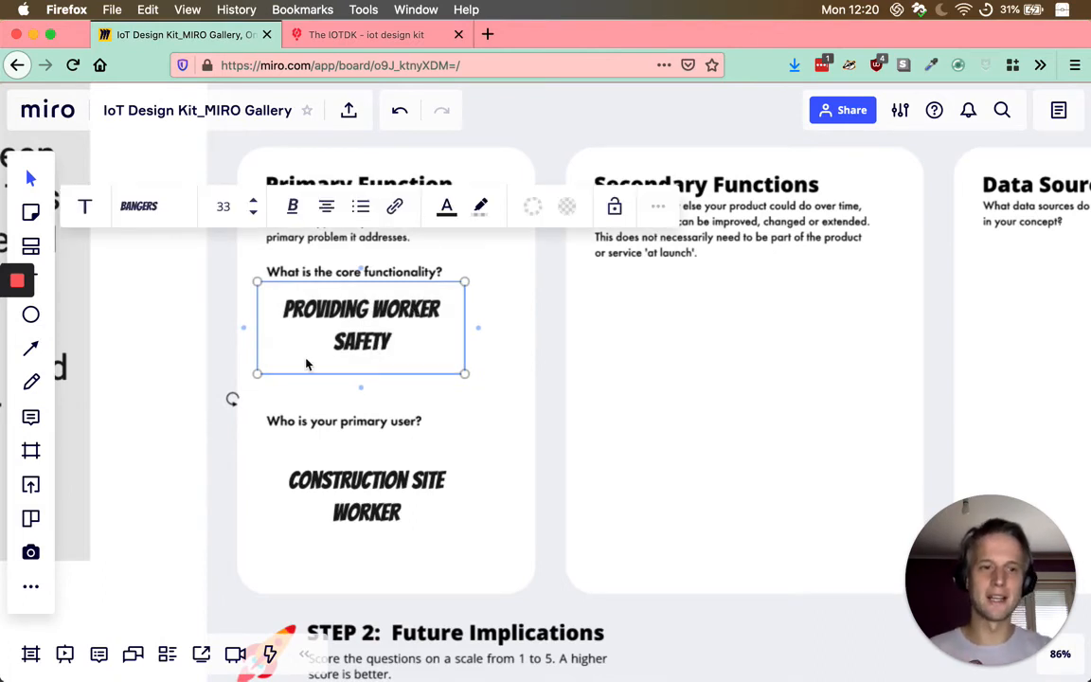
pyautogui.doubleClick(313, 310)
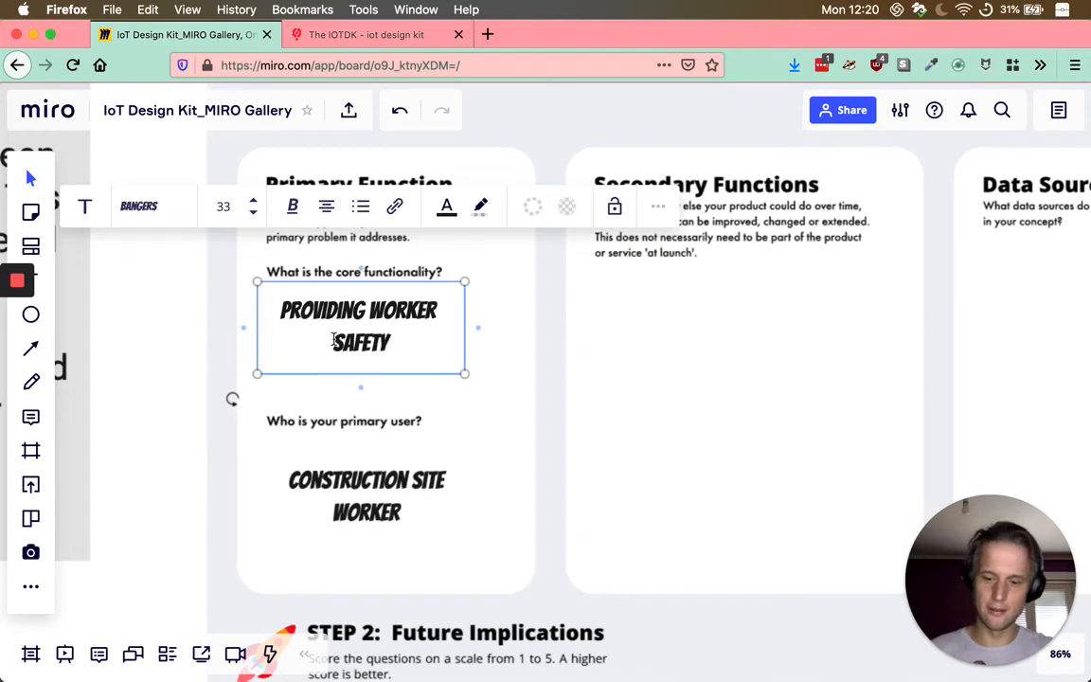
pyautogui.write('TIME TRACK')
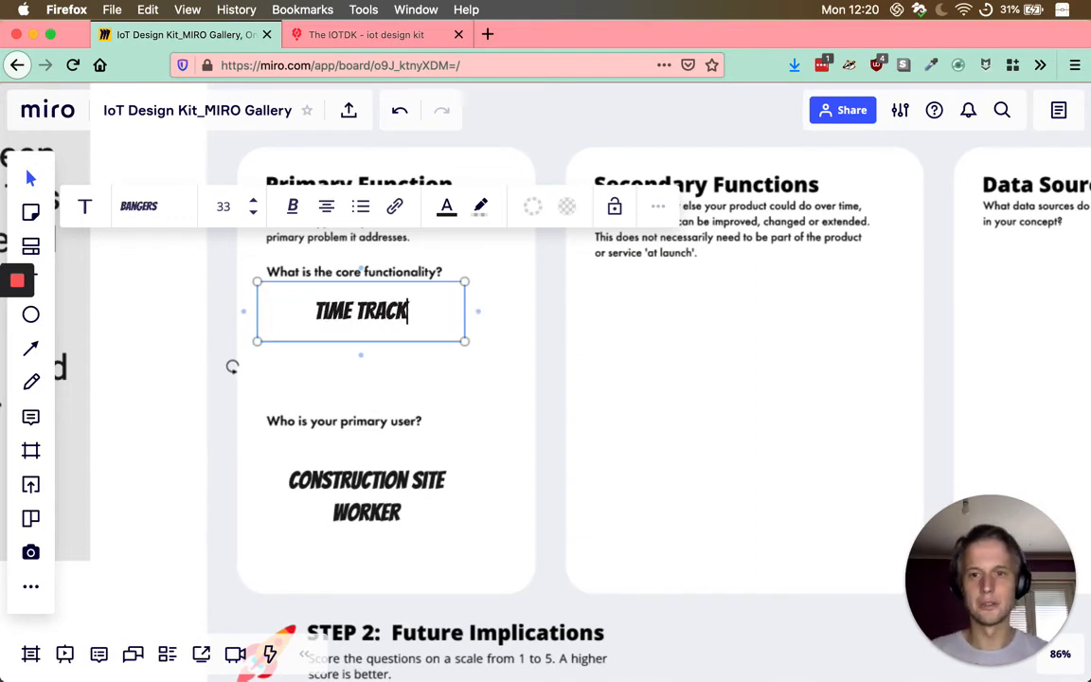
pyautogui.write('ING OF WO')
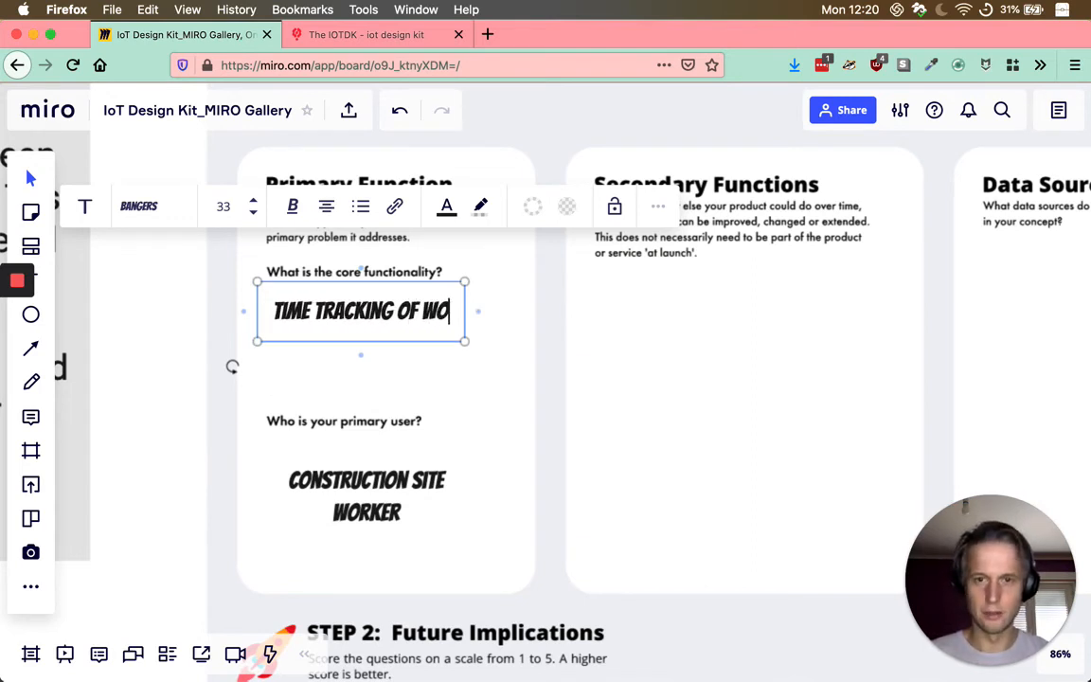
pyautogui.write('RKERS BAS')
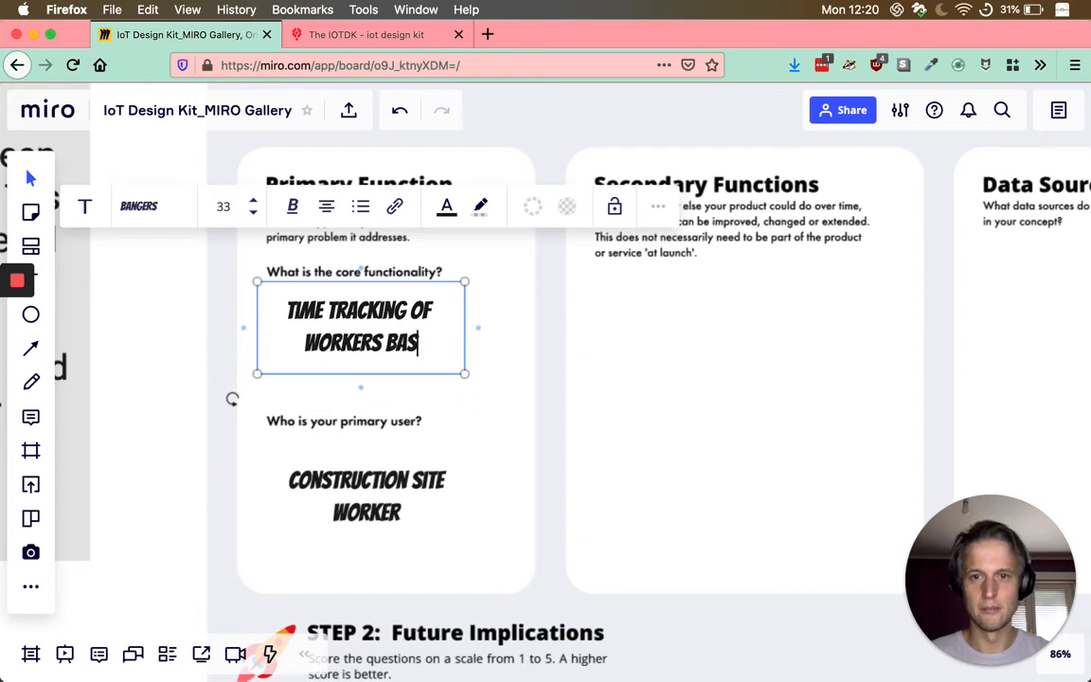
pyautogui.write('ED ON HELMET')
pyautogui.write('age')
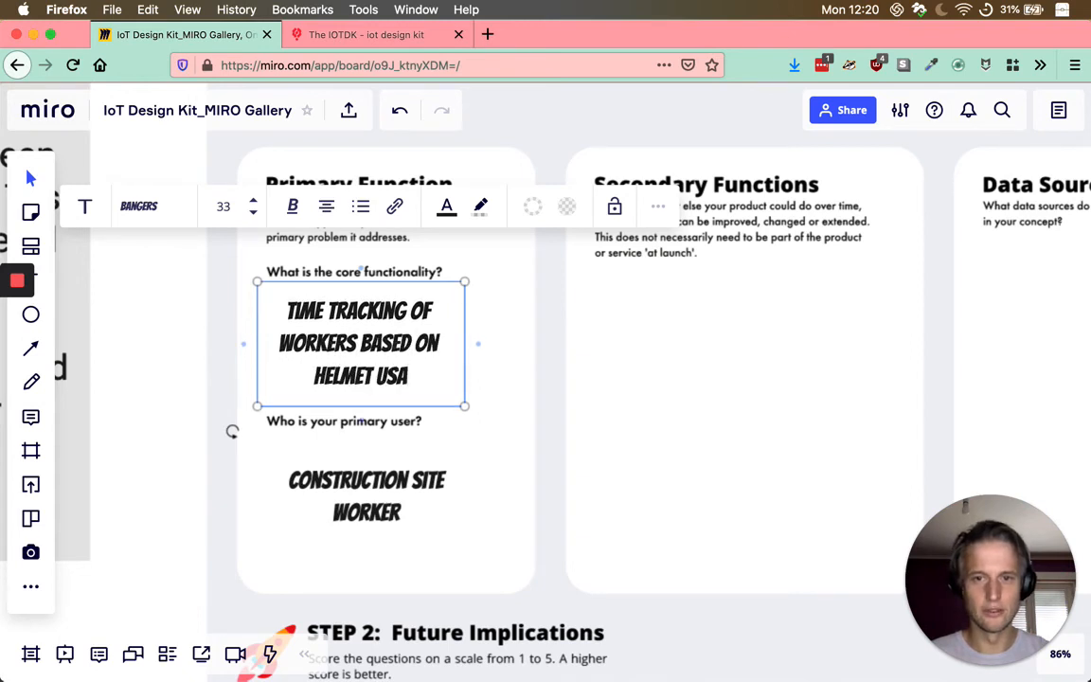
pyautogui.click(134, 329)
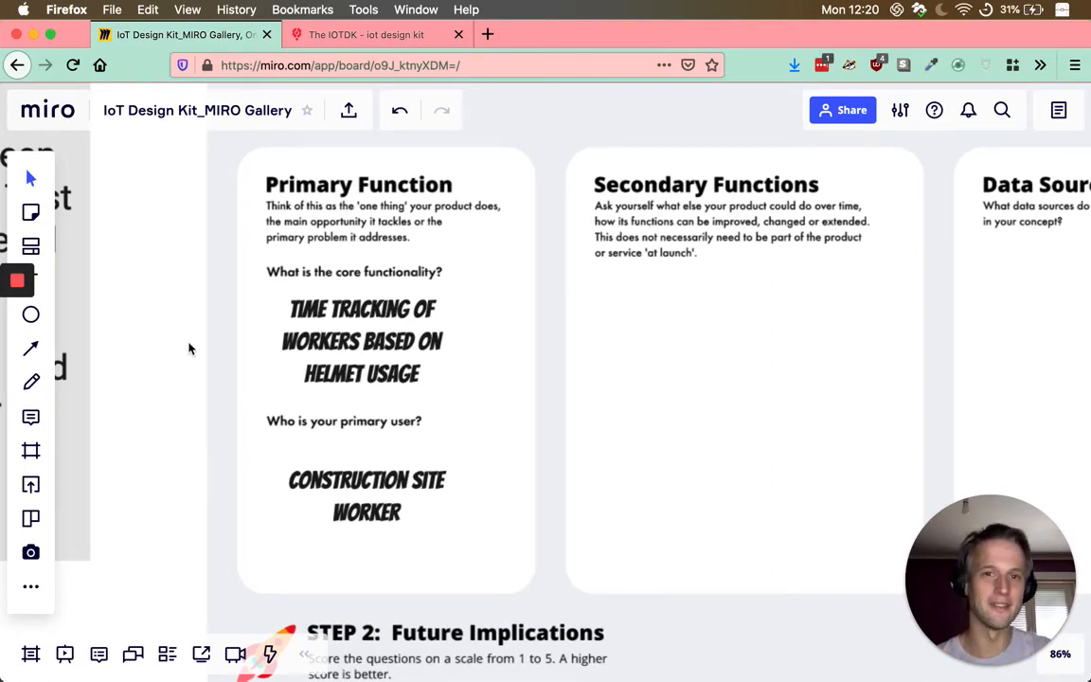
# Step: Review the Secondary Functions, Data Sources, Context(s) Of Use and concept description sections of the IoT Stress Test
pyautogui.scroll(-10, 165, 456)
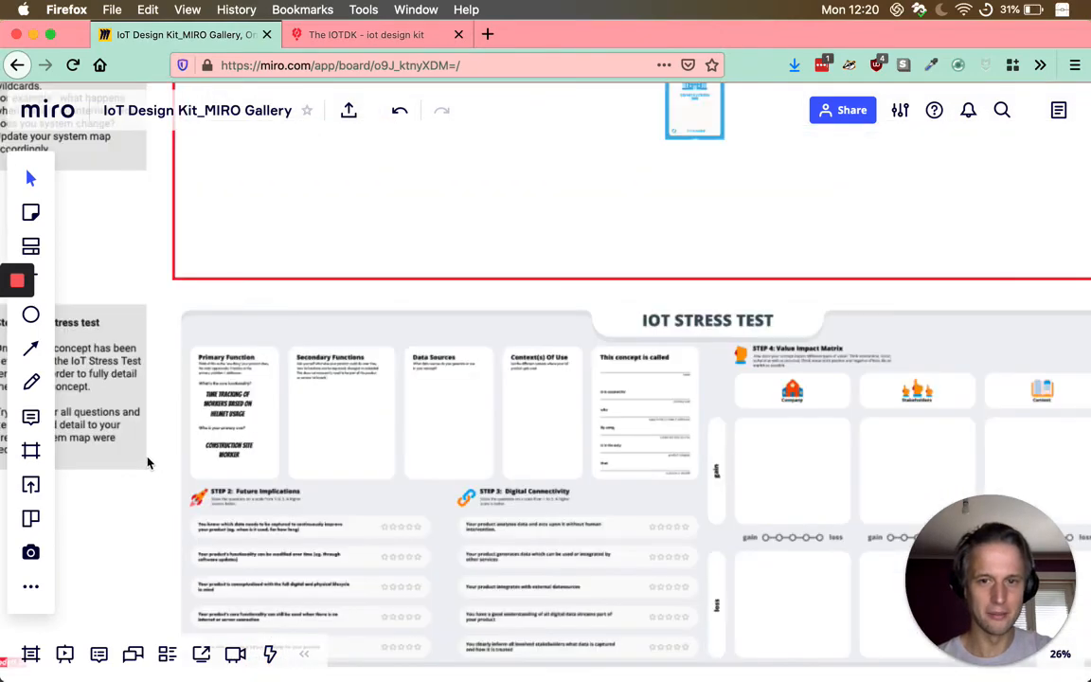
pyautogui.scroll(-3, 147, 462)
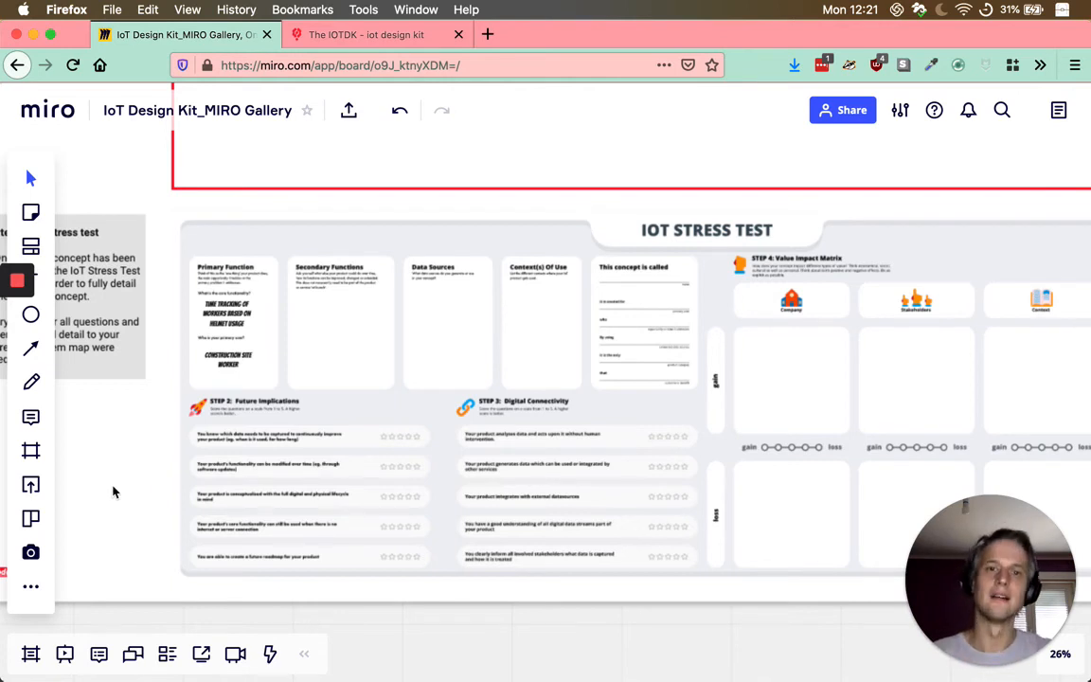
pyautogui.scroll(1, 242, 304)
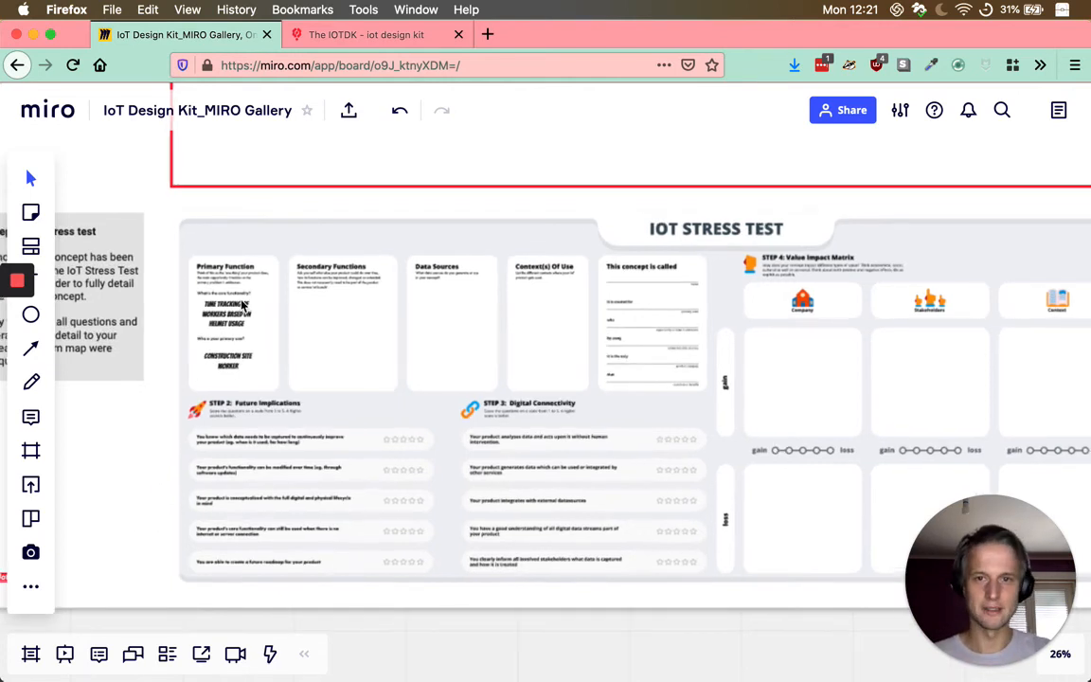
pyautogui.scroll(5, 284, 298)
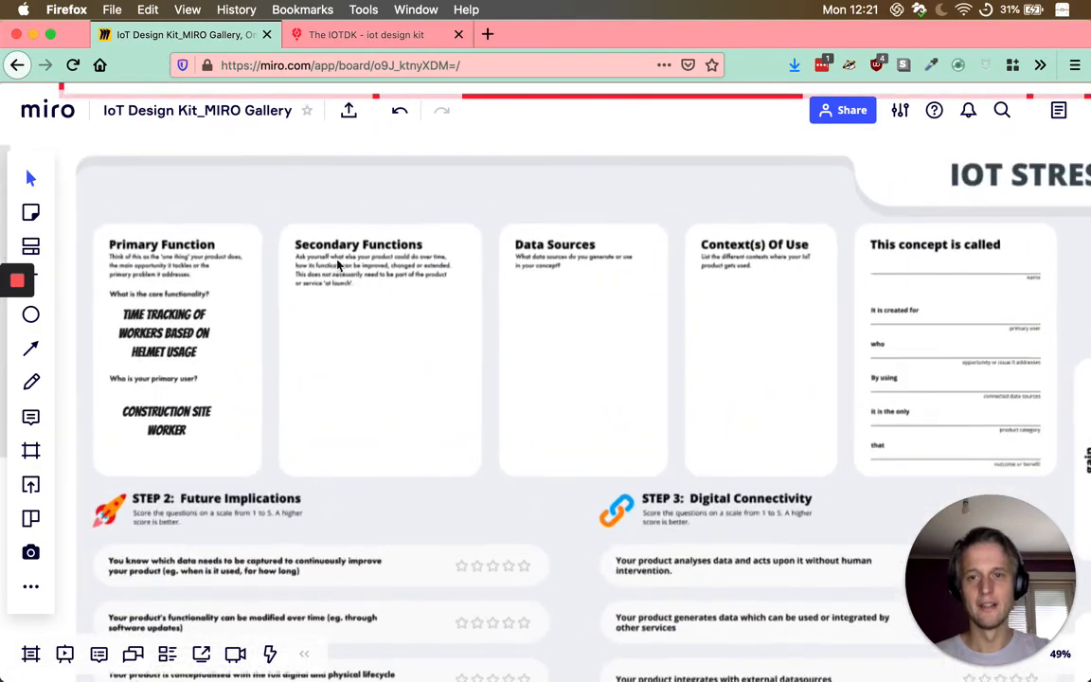
pyautogui.scroll(5, 338, 266)
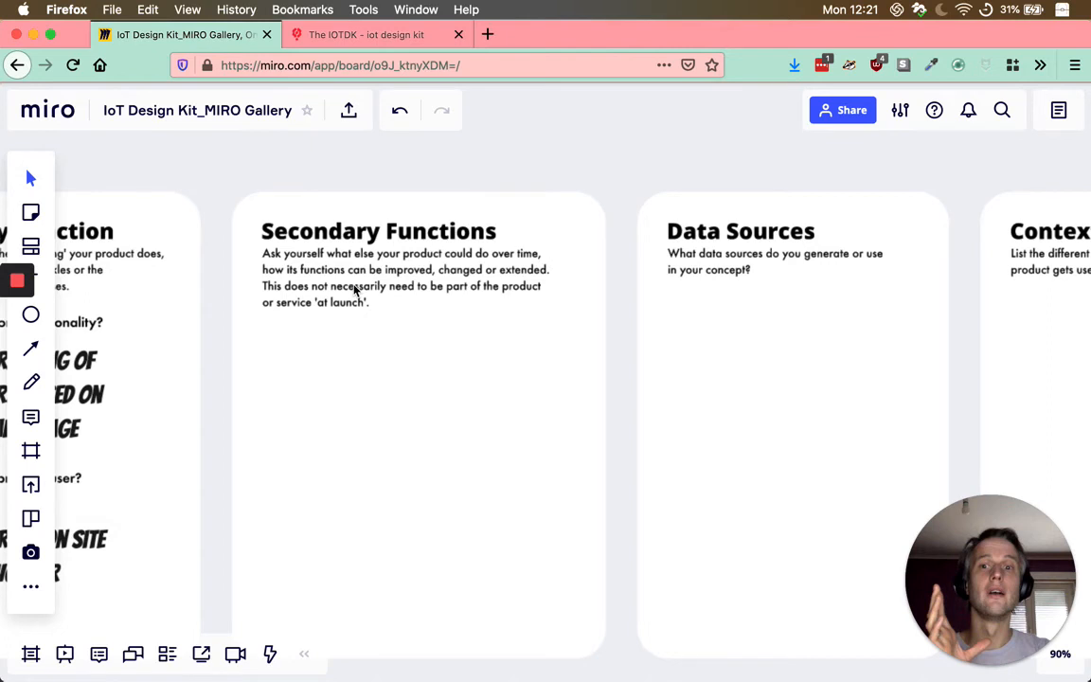
pyautogui.hscroll(5, 590, 314)
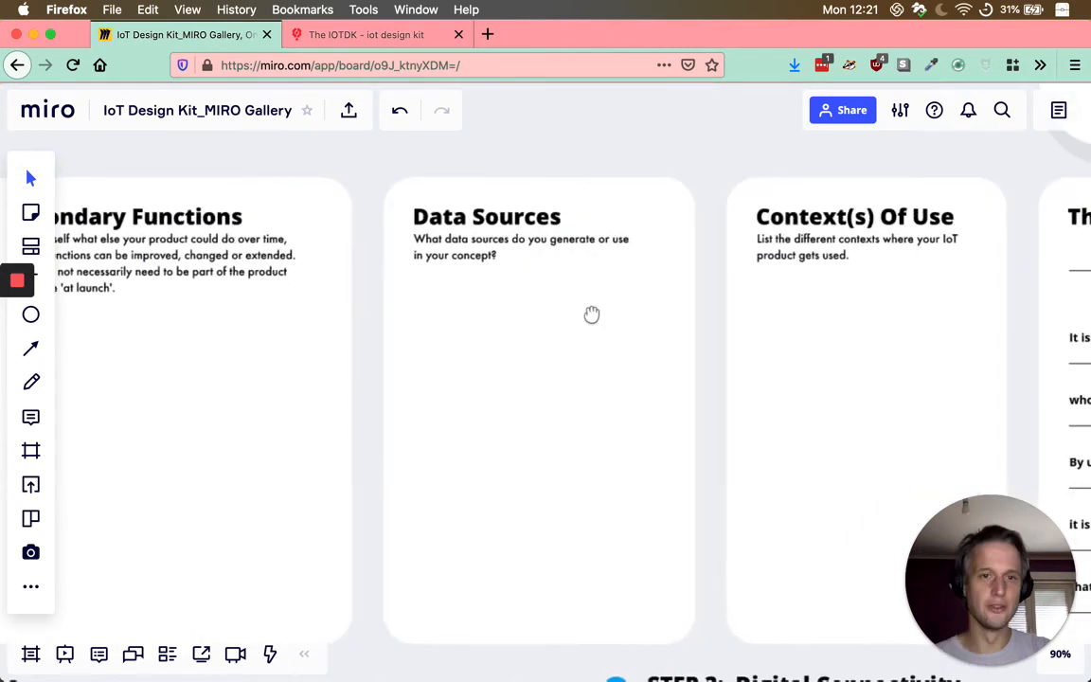
pyautogui.hscroll(7, 591, 314)
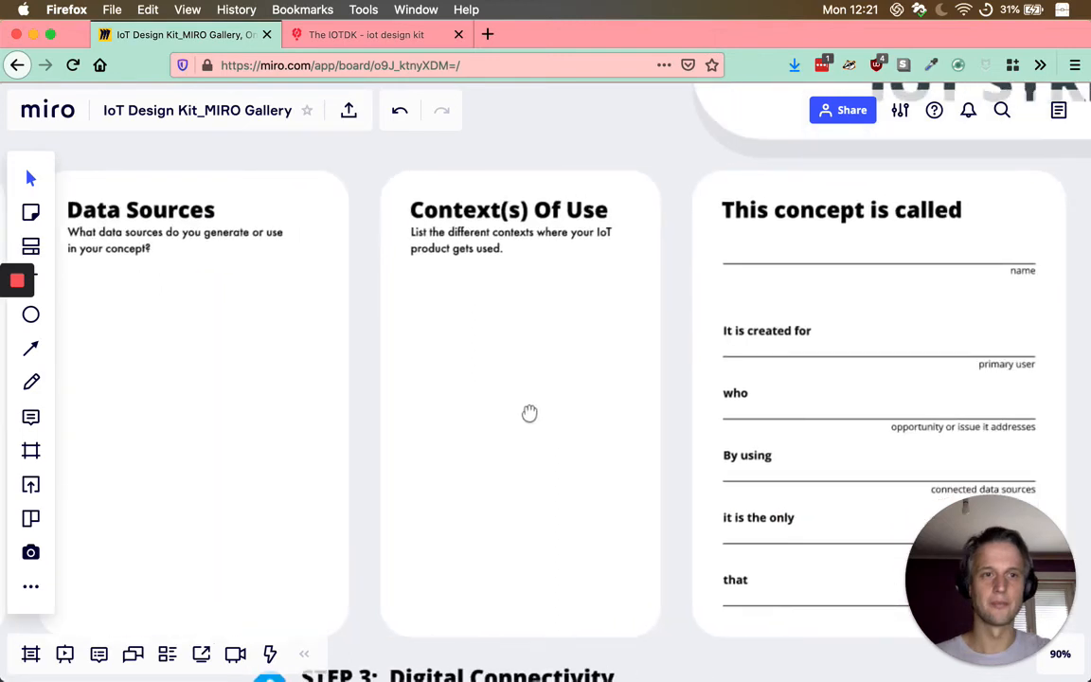
pyautogui.hscroll(2, 529, 413)
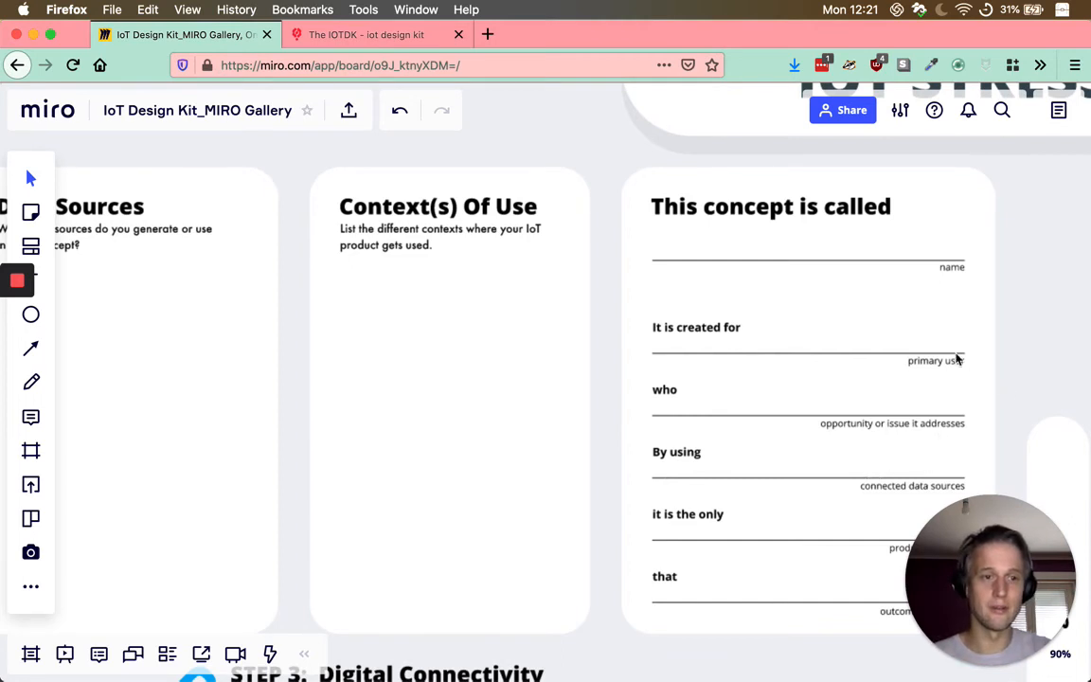
pyautogui.hscroll(3, 958, 359)
pyautogui.scroll(-1, 958, 358)
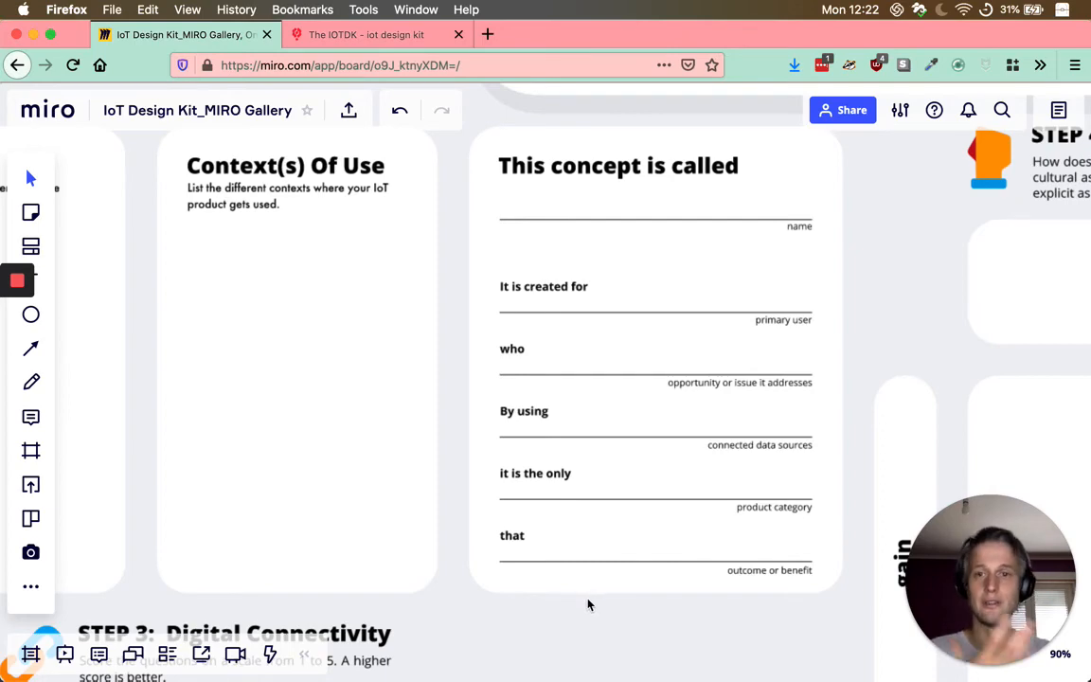
# Step: Examine the scoring questions under Step 2: Future Implications and Step 3: Digital Connectivity of the stress test
pyautogui.scroll(-5, 587, 604)
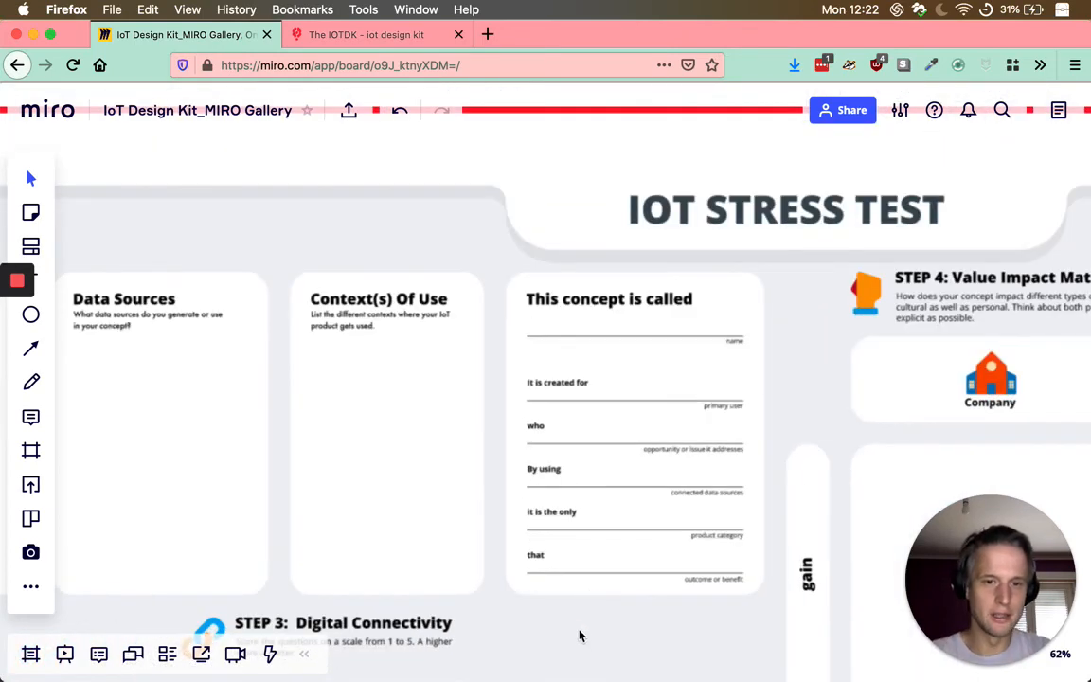
pyautogui.moveTo(579, 632); pyautogui.dragTo(715, 503)
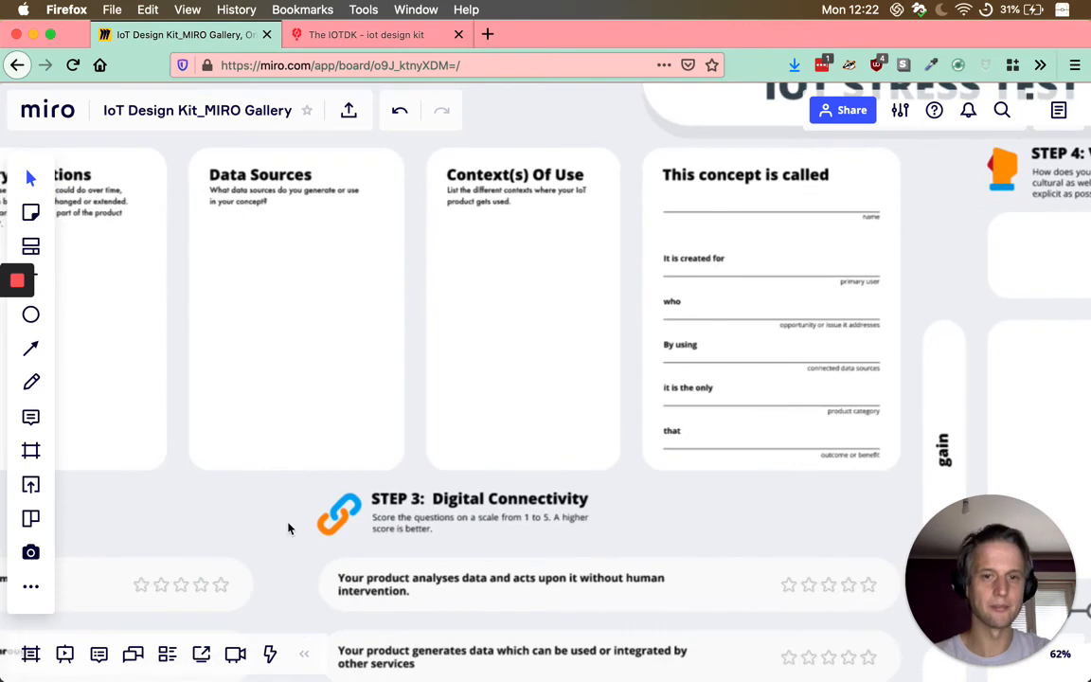
pyautogui.moveTo(286, 522); pyautogui.dragTo(709, 319)
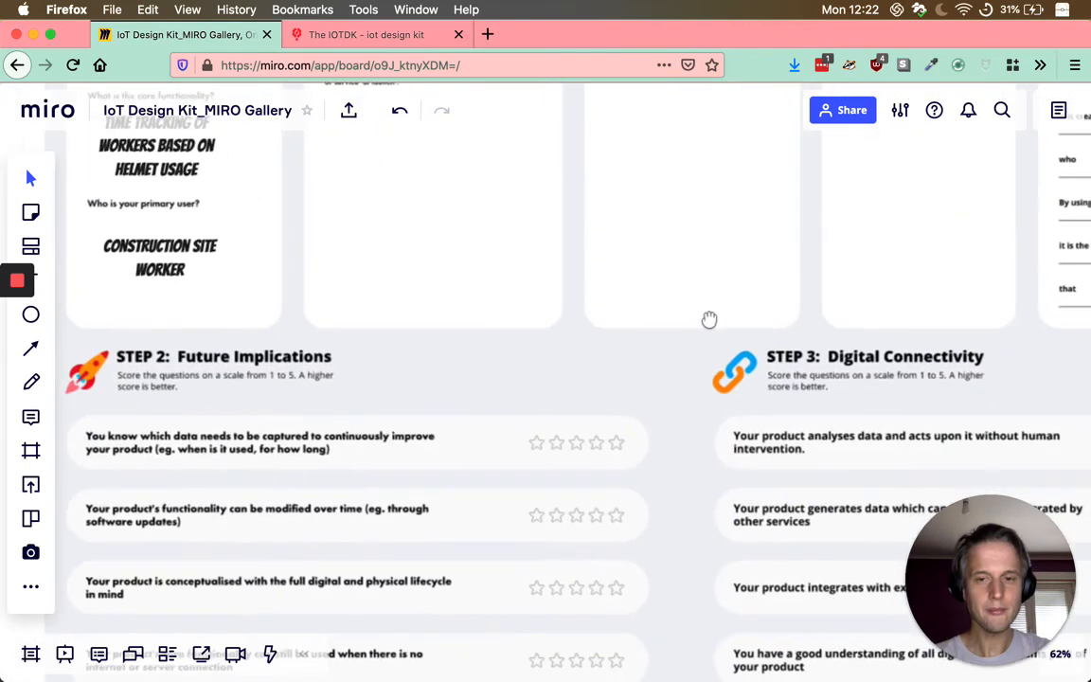
pyautogui.scroll(-3, 642, 356)
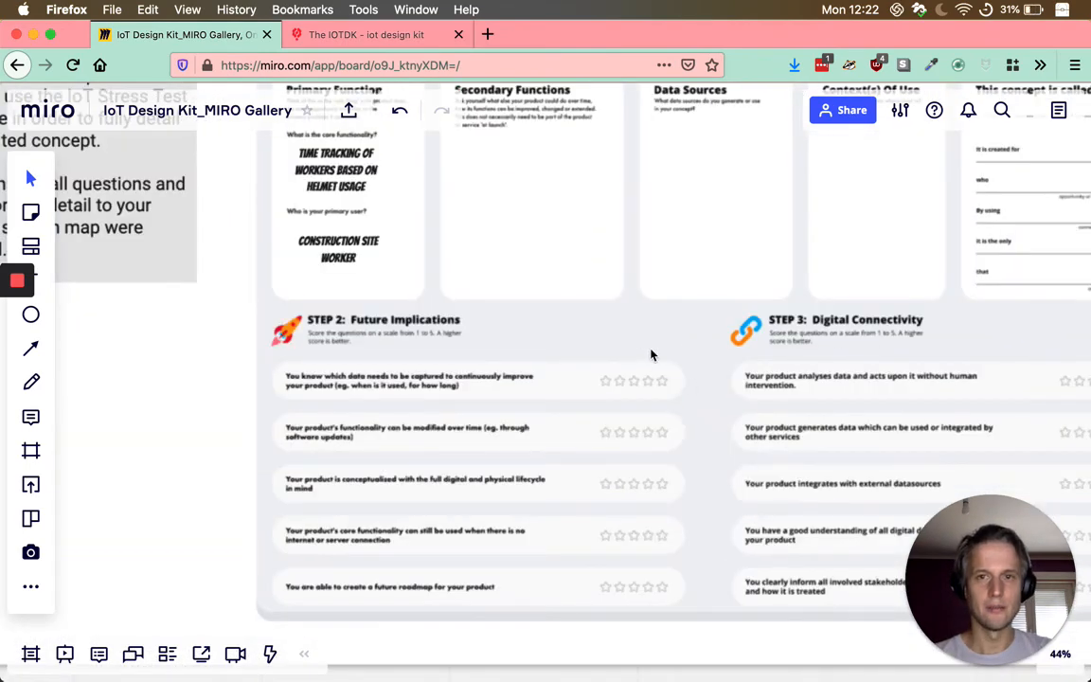
pyautogui.scroll(3, 384, 524)
pyautogui.scroll(1, 388, 527)
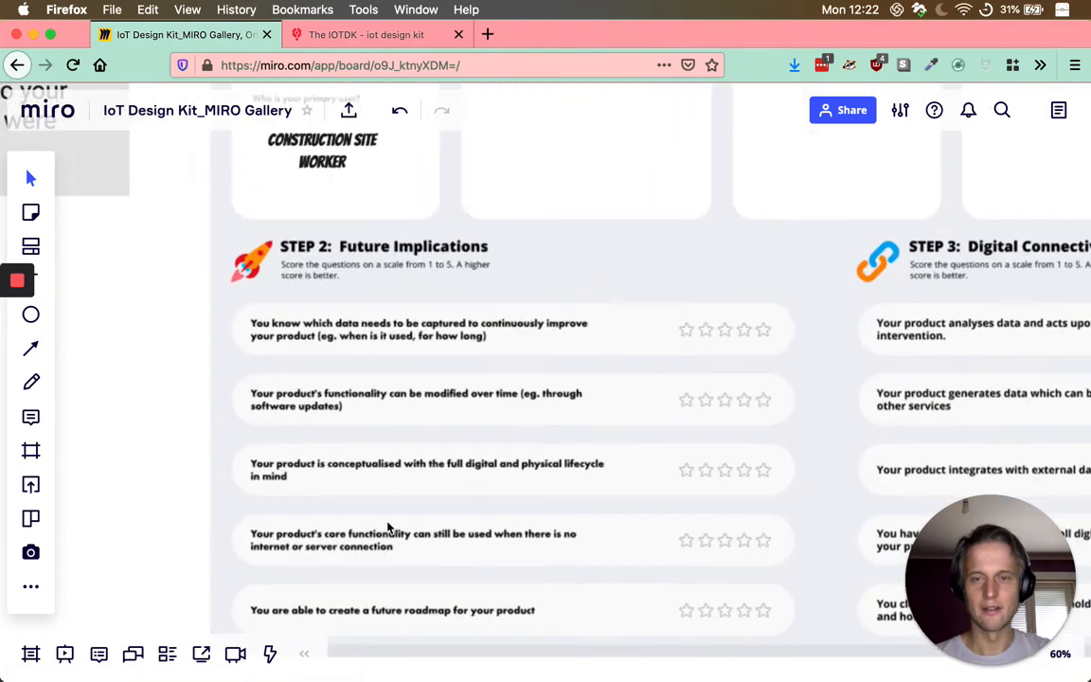
pyautogui.scroll(1, 403, 493)
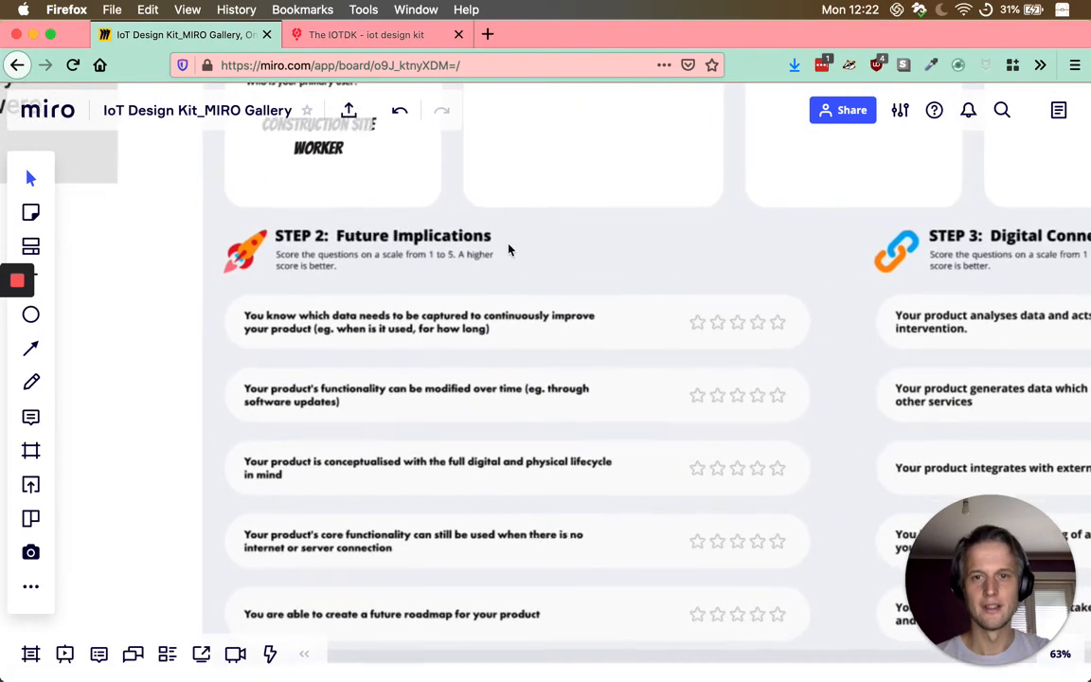
pyautogui.hscroll(2, 507, 248)
pyautogui.scroll(-2, 508, 248)
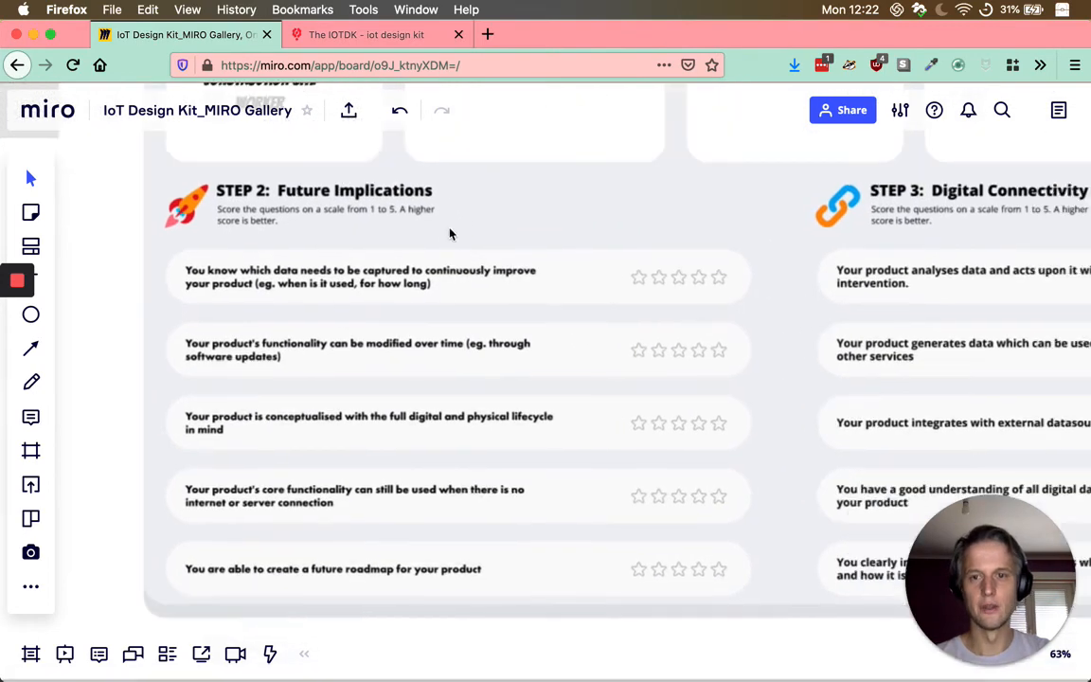
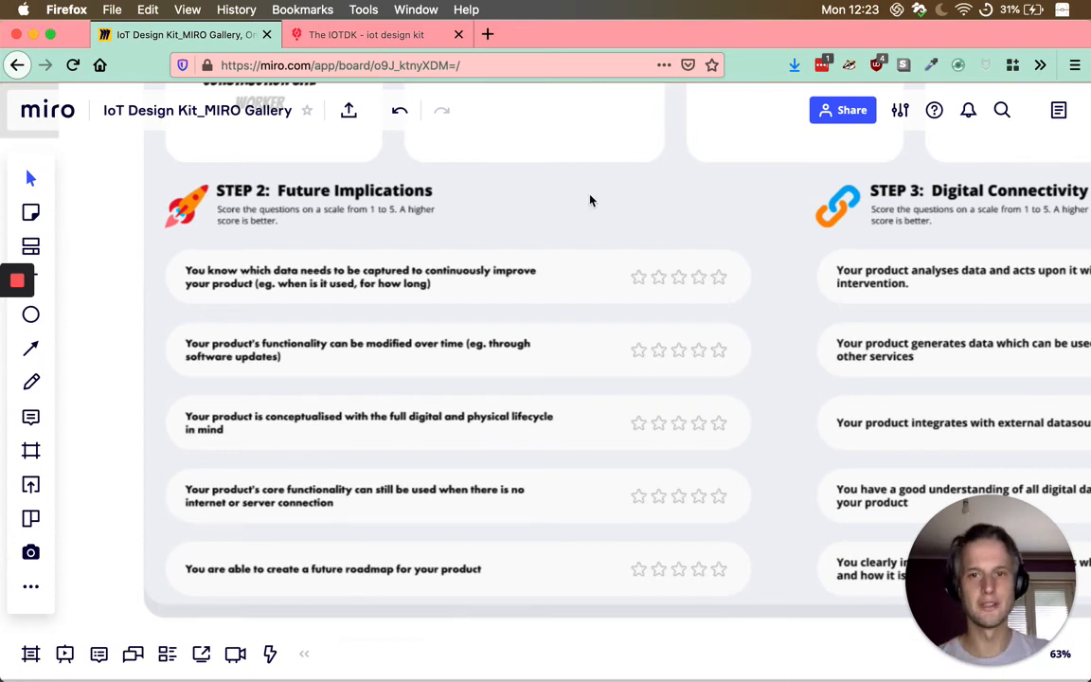
pyautogui.hscroll(6, 588, 199)
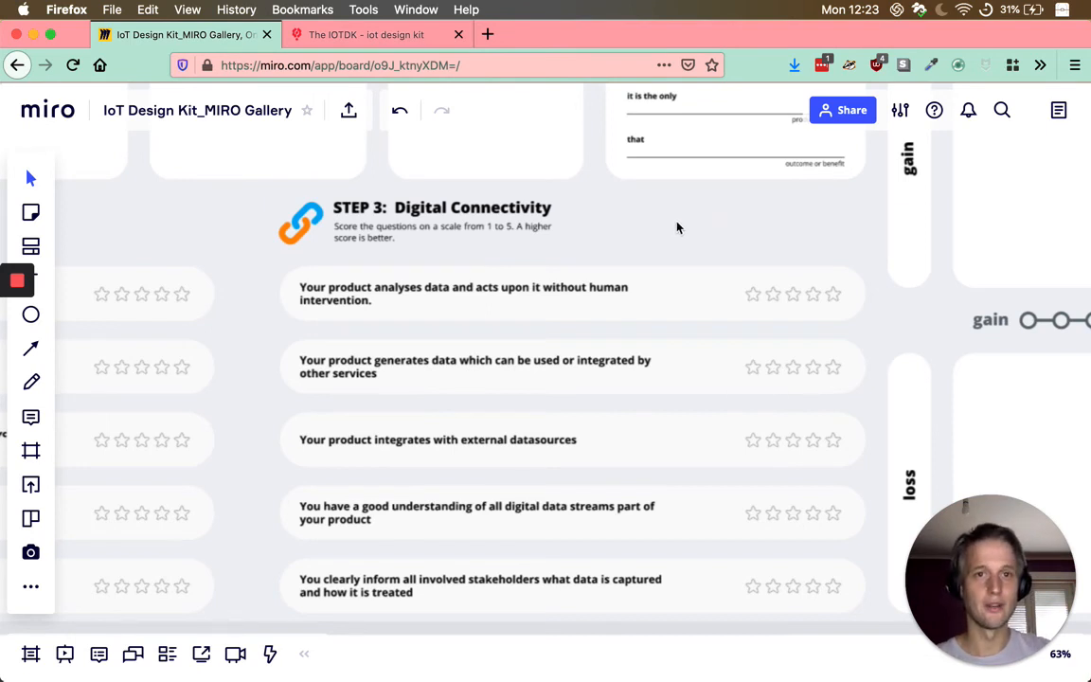
# Step: Add the text "INVEST IN SERVERS AND DATA STORAGE" to the Company loss cell of the Value Impact Matrix
pyautogui.scroll(-5, 688, 233)
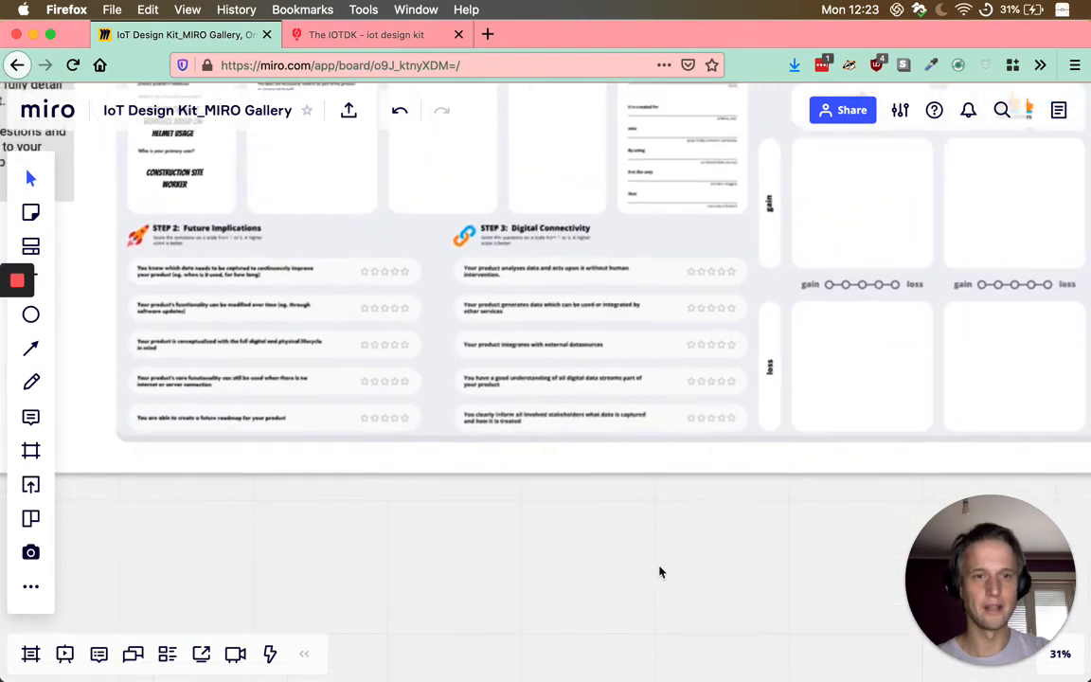
pyautogui.hscroll(8, 739, 562)
pyautogui.hscroll(3, 740, 561)
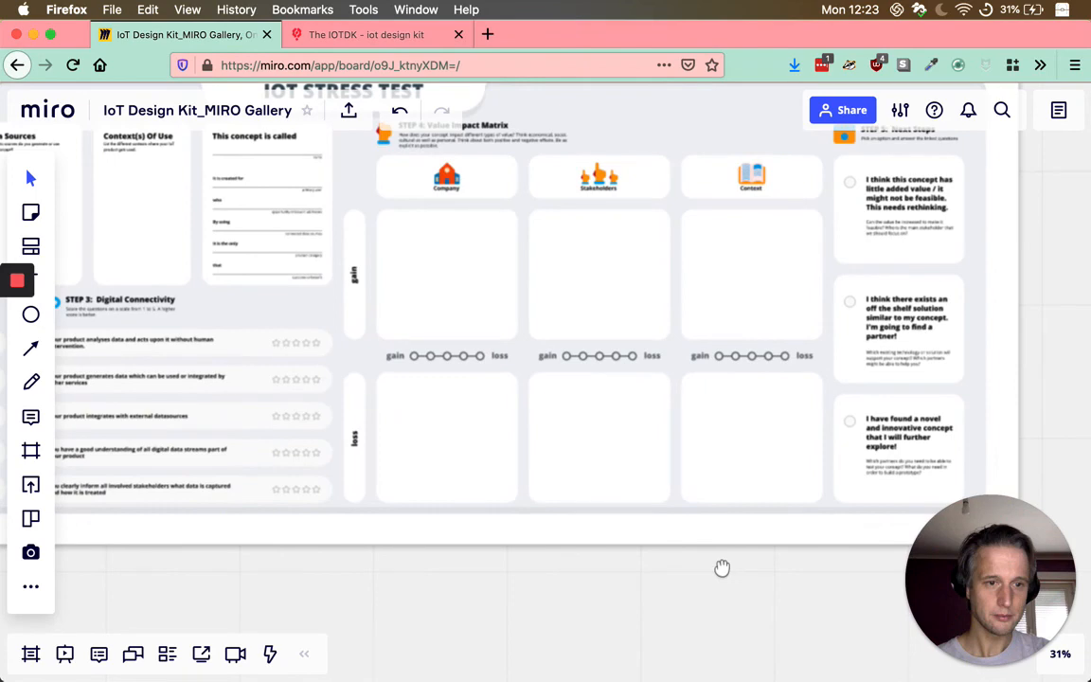
pyautogui.scroll(4, 445, 174)
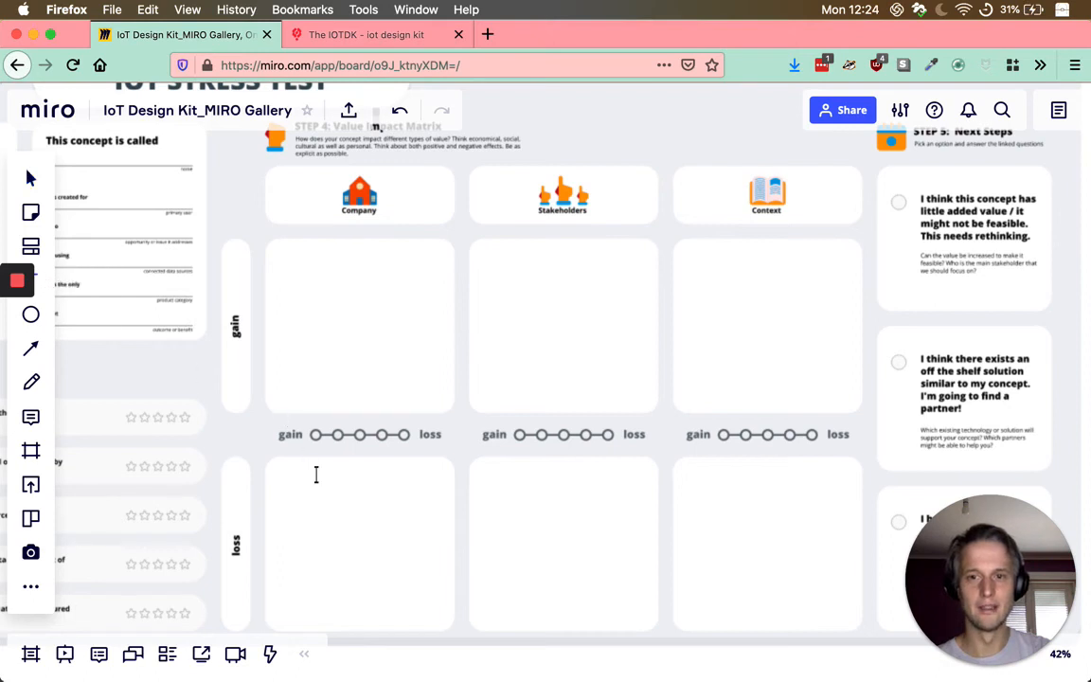
pyautogui.click(303, 516)
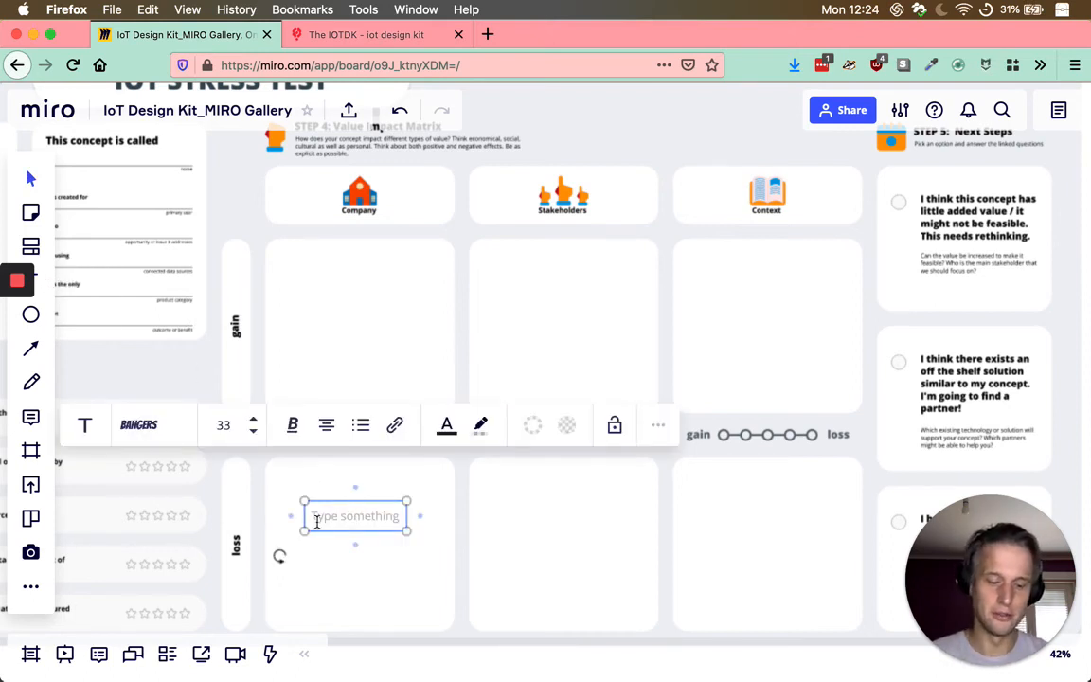
pyautogui.write('INVEST')
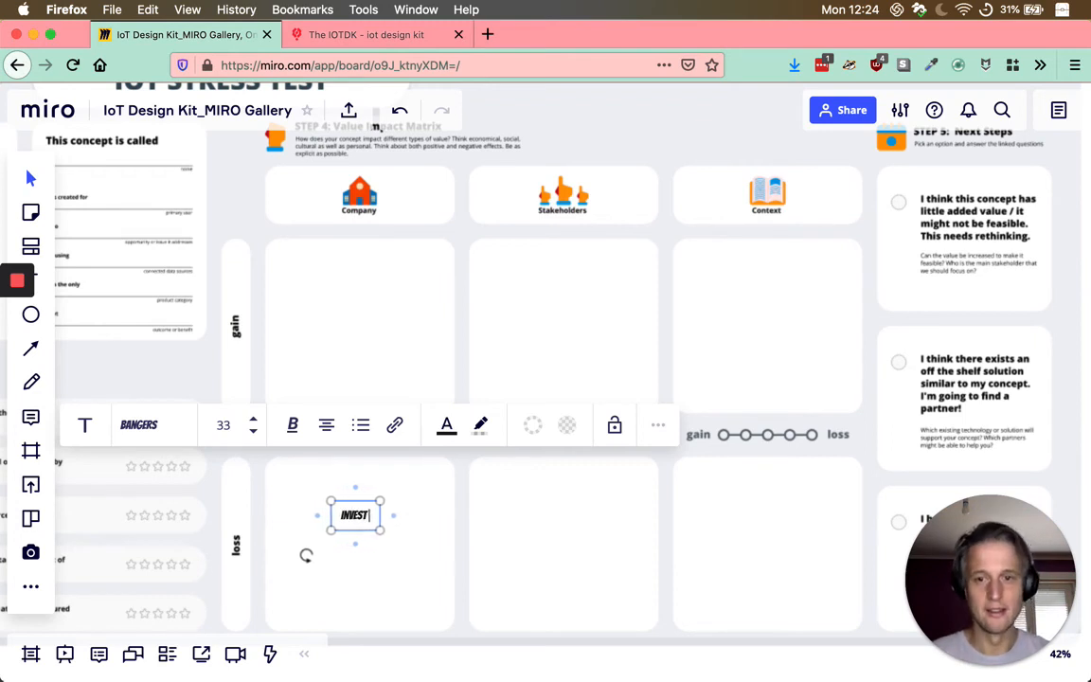
pyautogui.write(' IN SER')
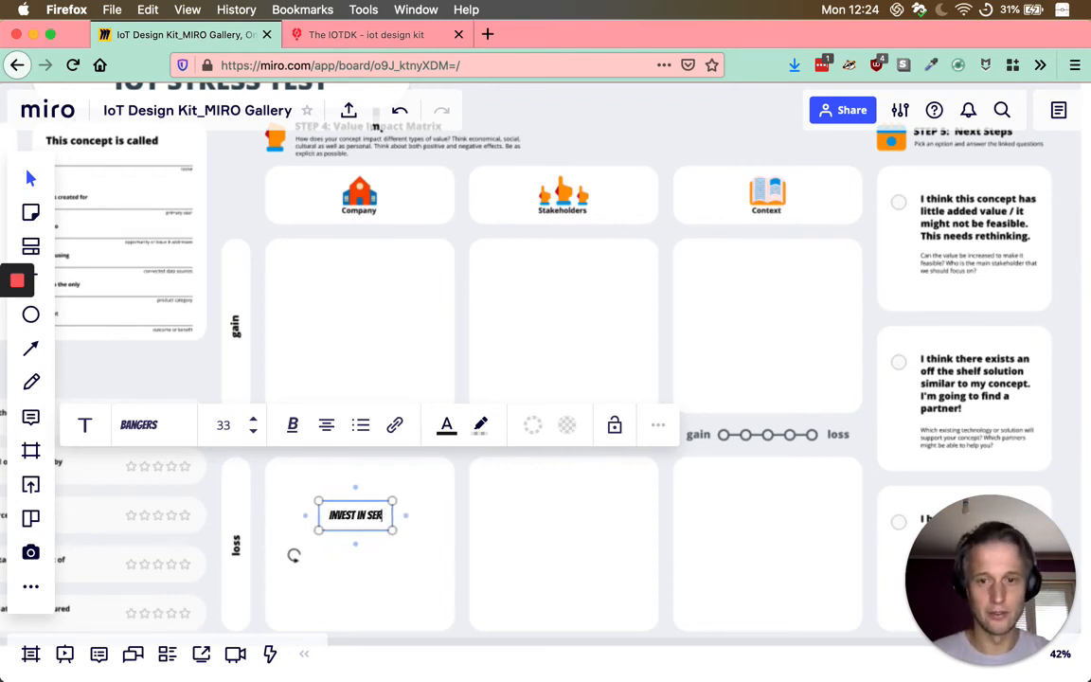
pyautogui.write('VER HAR')
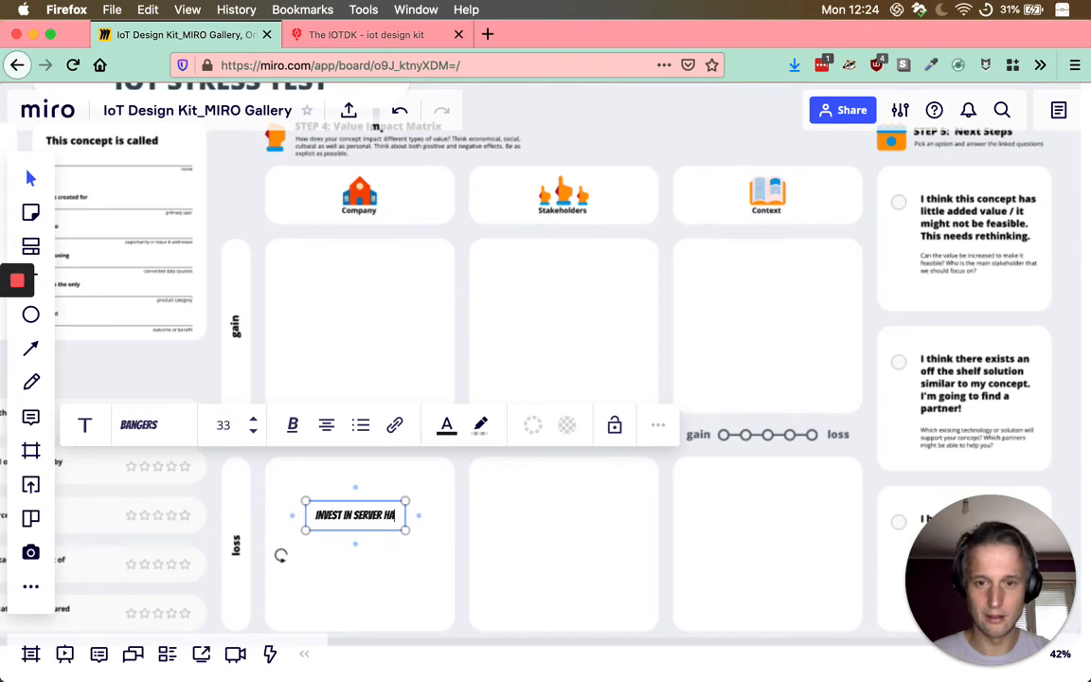
pyautogui.press('BackSpace')
pyautogui.press('BackSpace')
pyautogui.press('BackSpace')
pyautogui.press('BackSpace')
pyautogui.write('S')
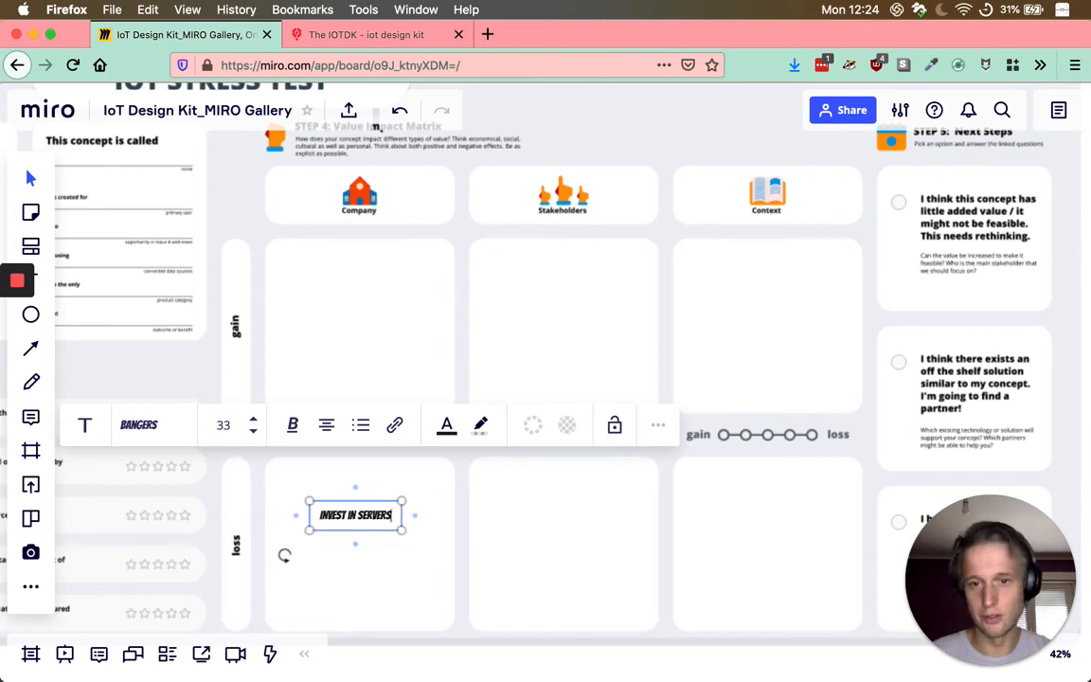
pyautogui.write(' AND DATA STORAGE')
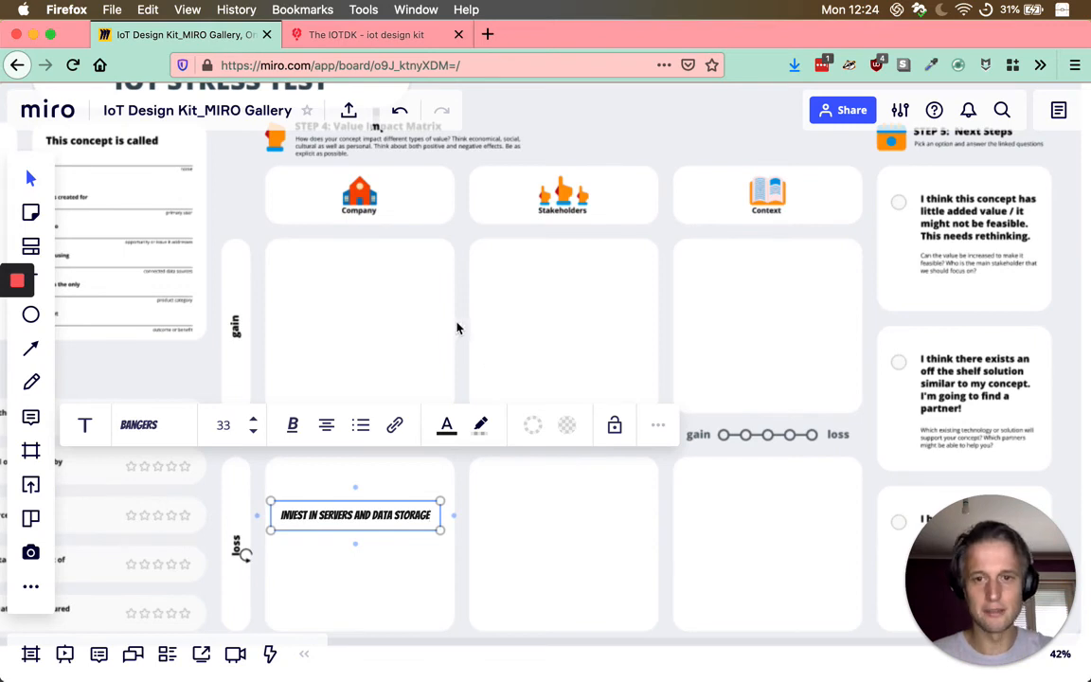
pyautogui.click(398, 482)
# Step: Duplicate the servers and data storage text into the Company gain cell and change the copy to "CLAIMING A TOP POSITION IN THE MARKET"
pyautogui.click(403, 514)
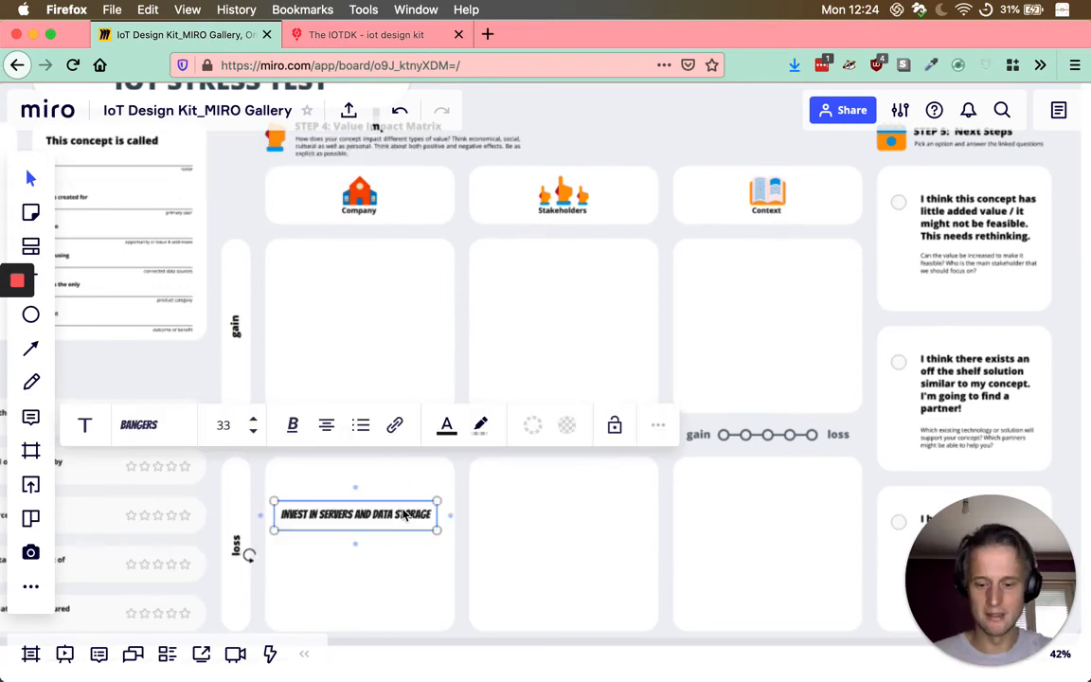
pyautogui.press('super+c')
pyautogui.press('super+v')
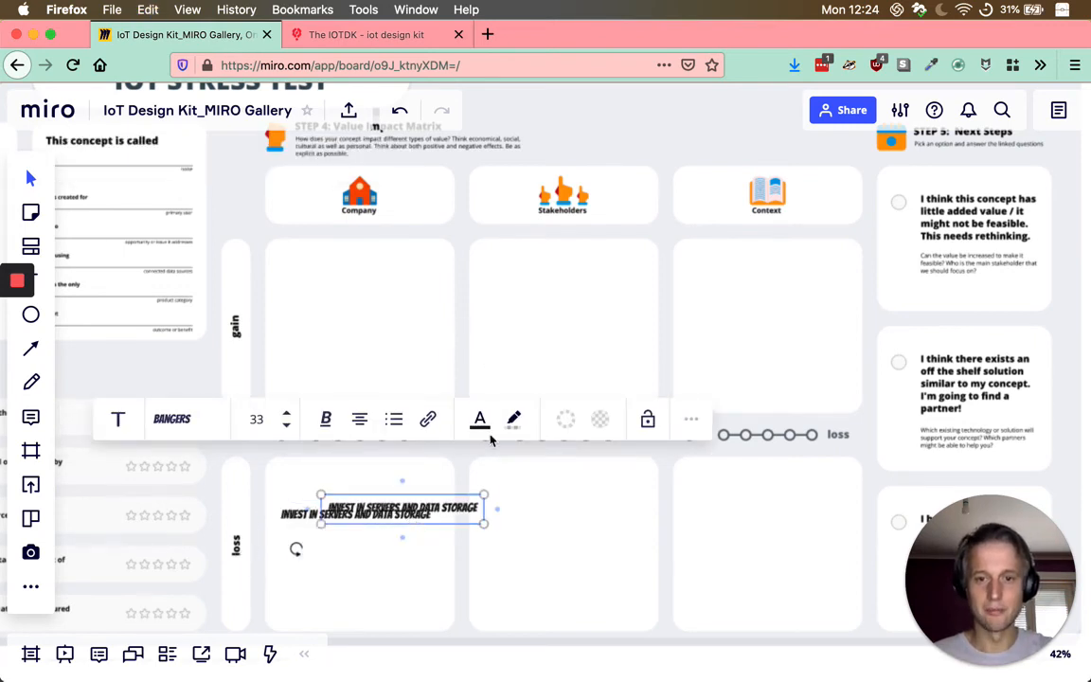
pyautogui.moveTo(426, 516); pyautogui.dragTo(374, 284)
pyautogui.doubleClick(374, 284)
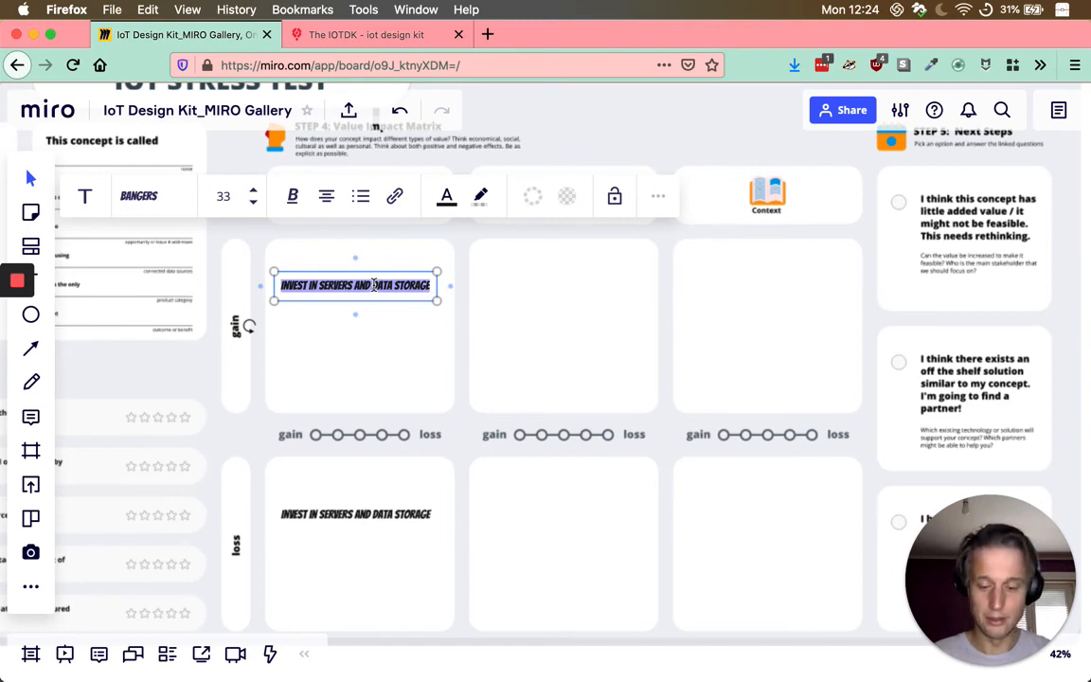
pyautogui.write('CLAIMING A')
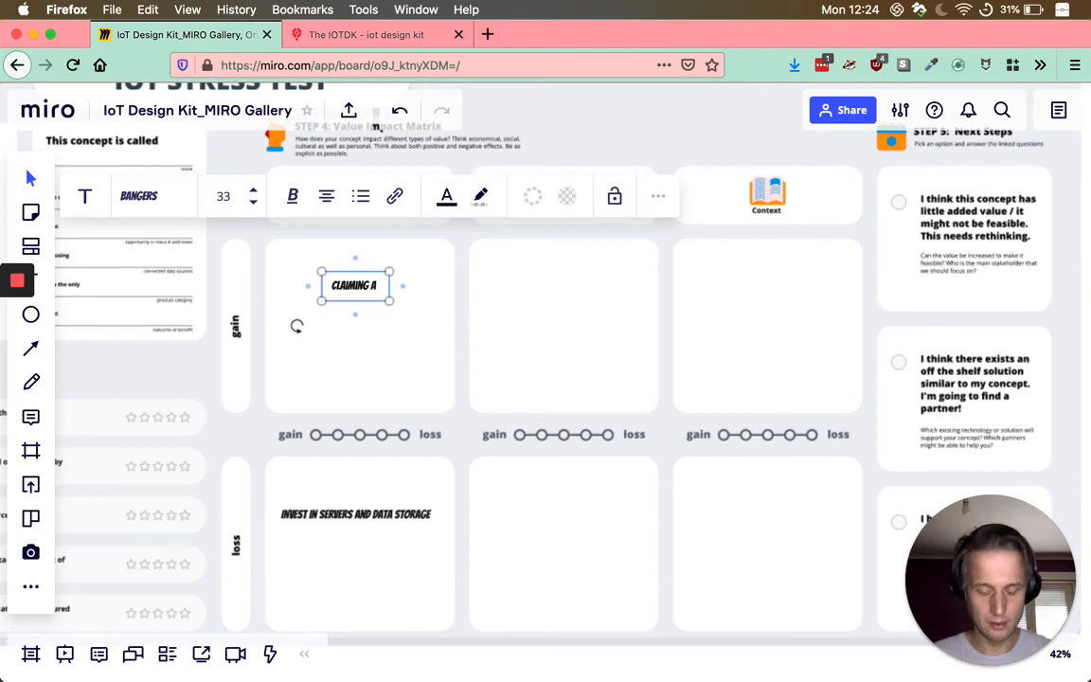
pyautogui.write(' TOP POSI')
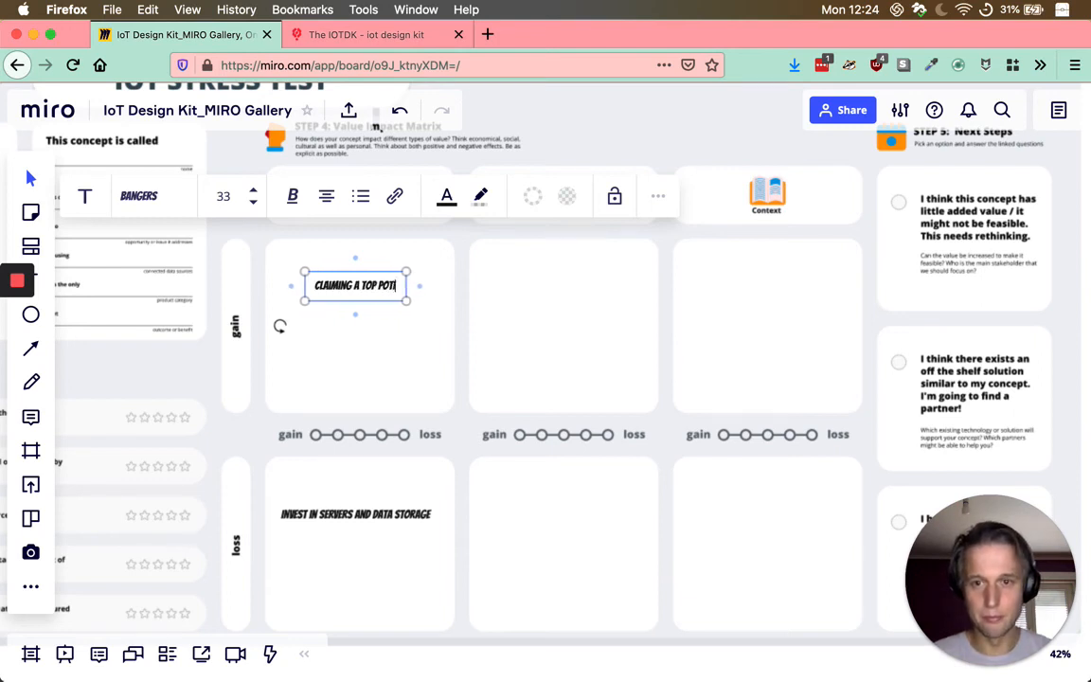
pyautogui.write('TION IN THE')
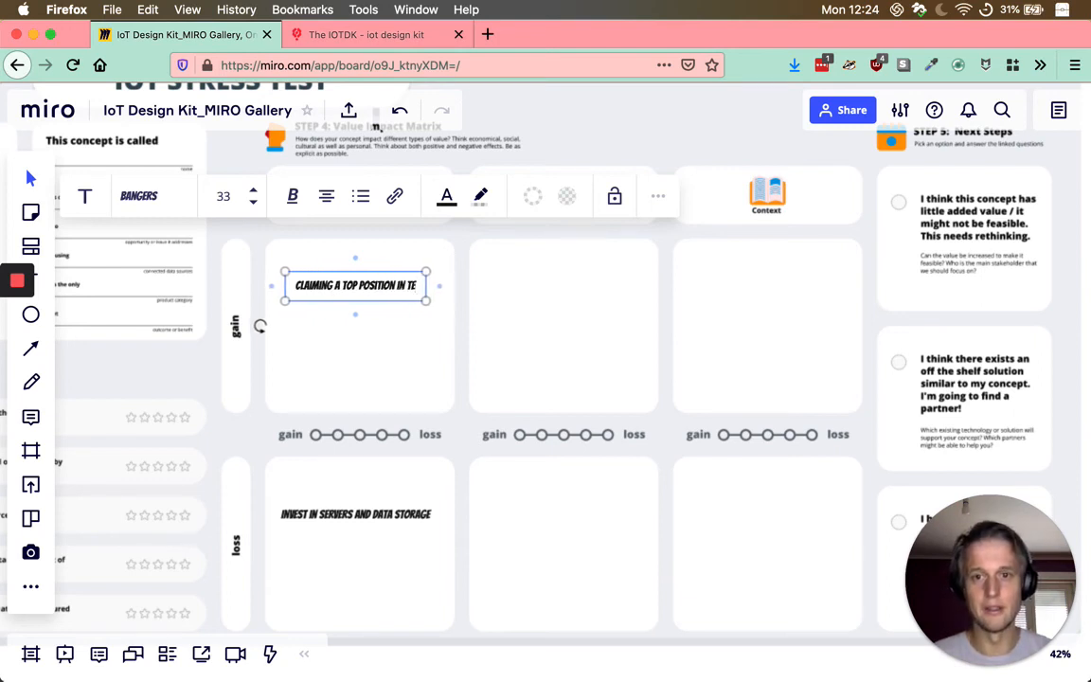
pyautogui.write(' MARKET')
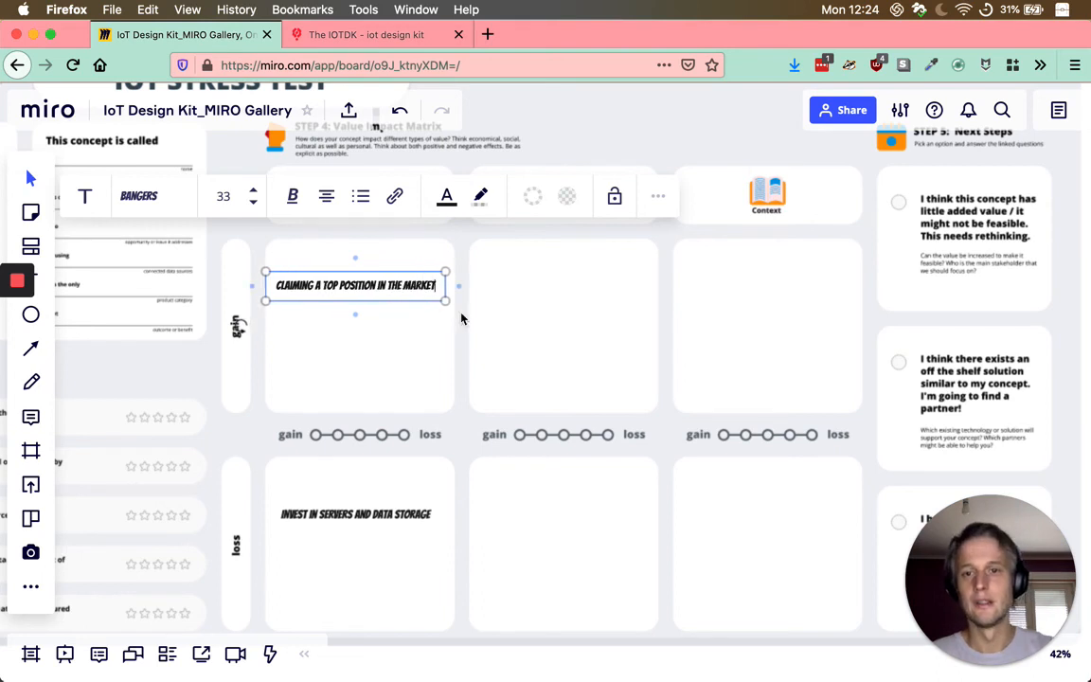
pyautogui.click(402, 297)
pyautogui.click(379, 287)
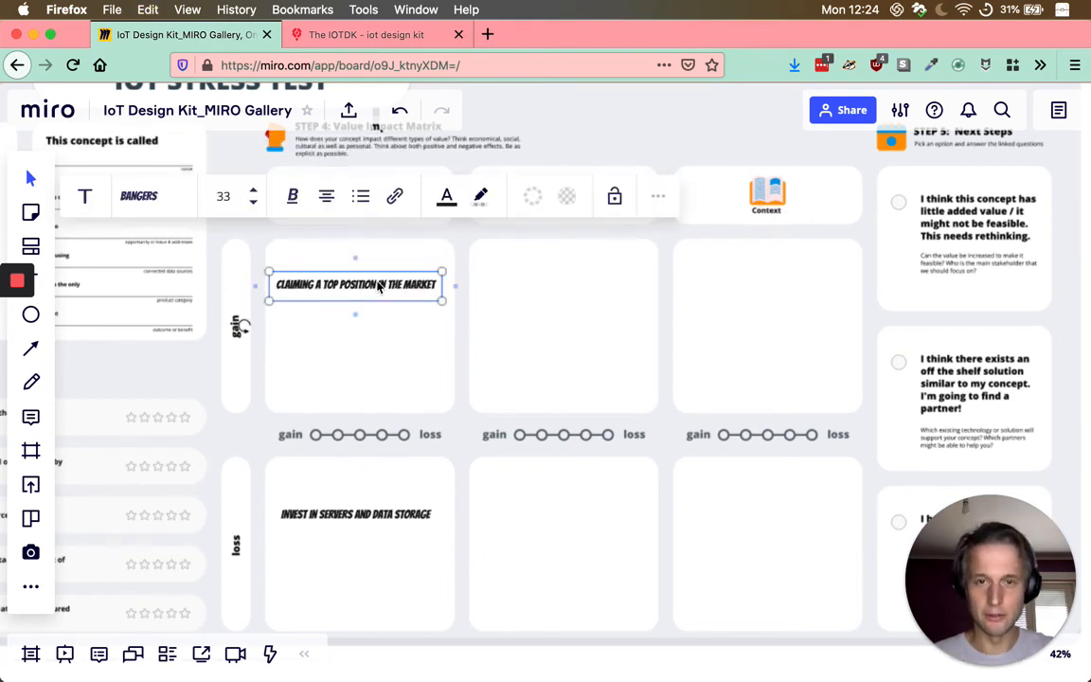
# Step: Duplicate the top market position text into the Stakeholders gain cell and select all of the copy's wording
pyautogui.press('super+d')
pyautogui.moveTo(393, 295); pyautogui.dragTo(575, 303)
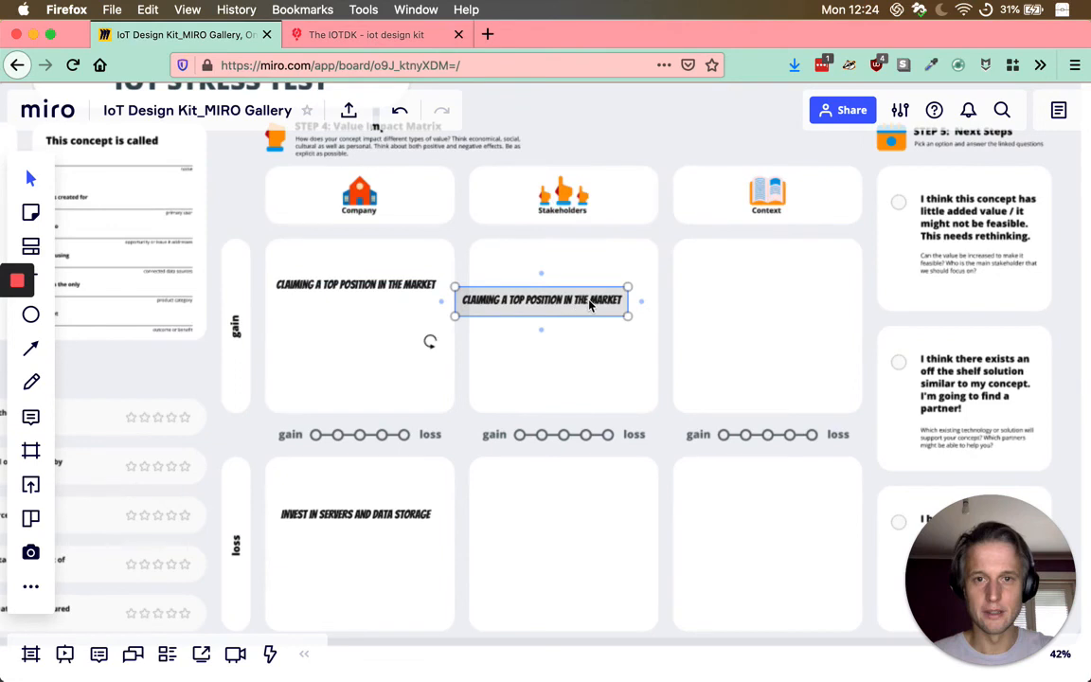
pyautogui.moveTo(590, 303); pyautogui.dragTo(613, 289)
pyautogui.doubleClick(566, 283)
pyautogui.press('super+a')
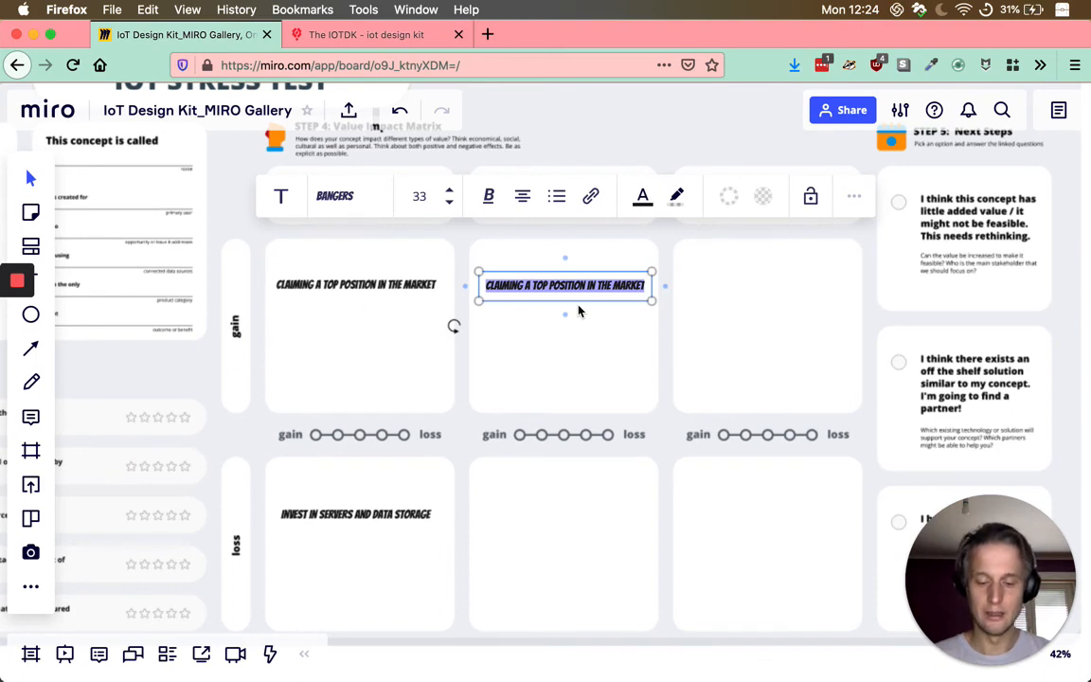
pyautogui.write('MORE')
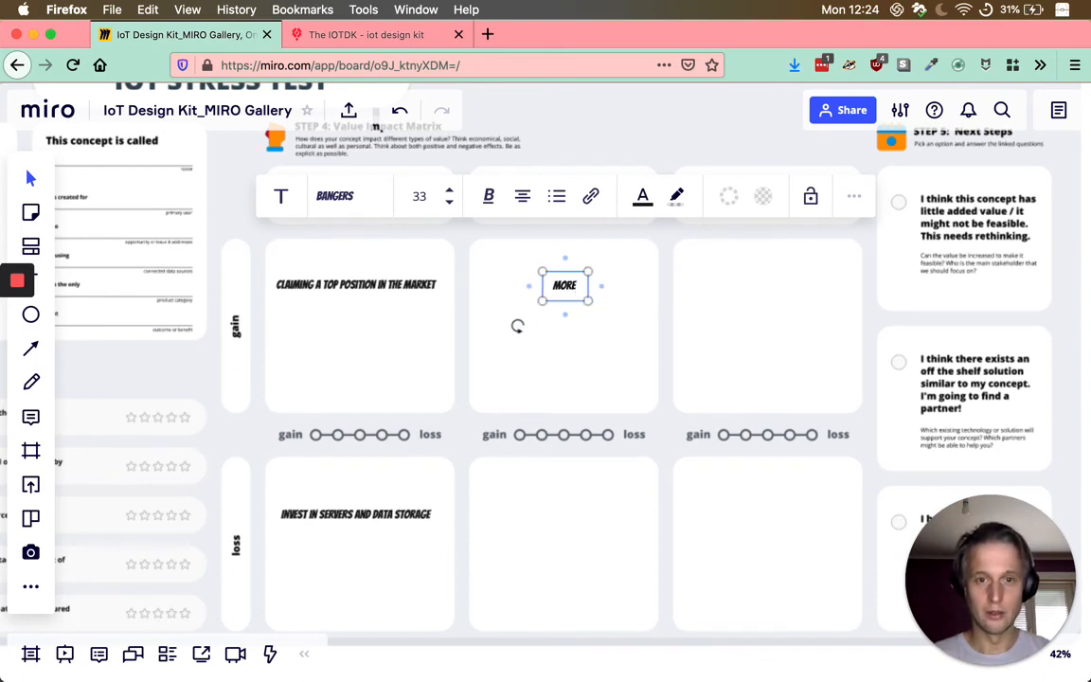
pyautogui.write(' C')
pyautogui.press('BackSpace')
pyautogui.press('BackSpace')
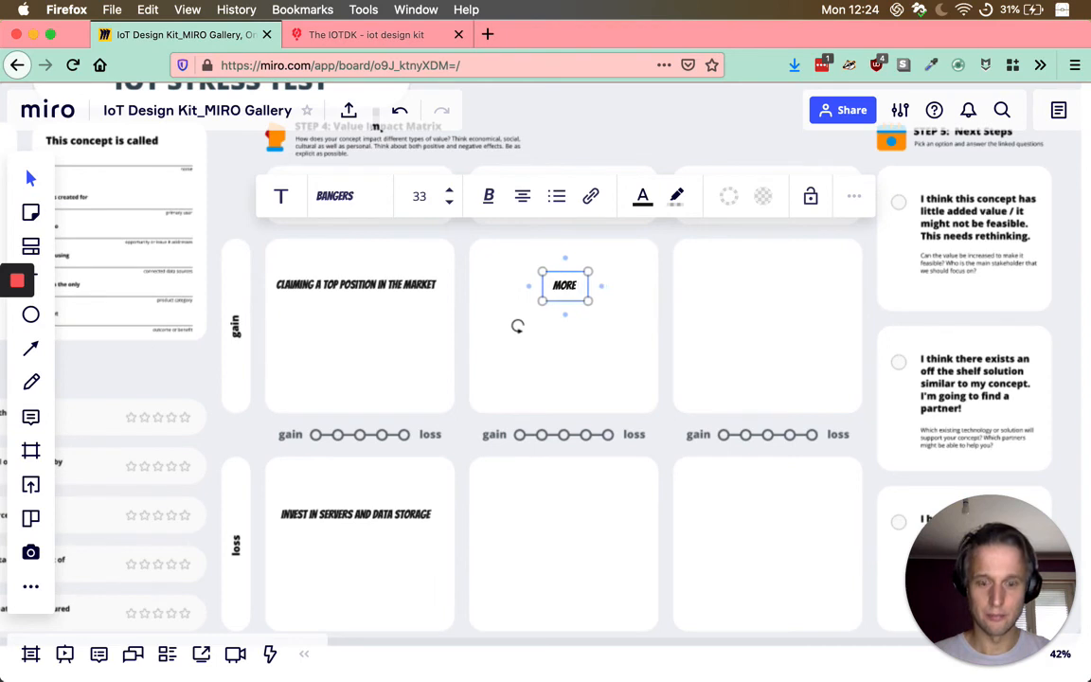
pyautogui.press('BackSpace')
pyautogui.press('BackSpace')
pyautogui.press('BackSpace')
pyautogui.press('BackSpace')
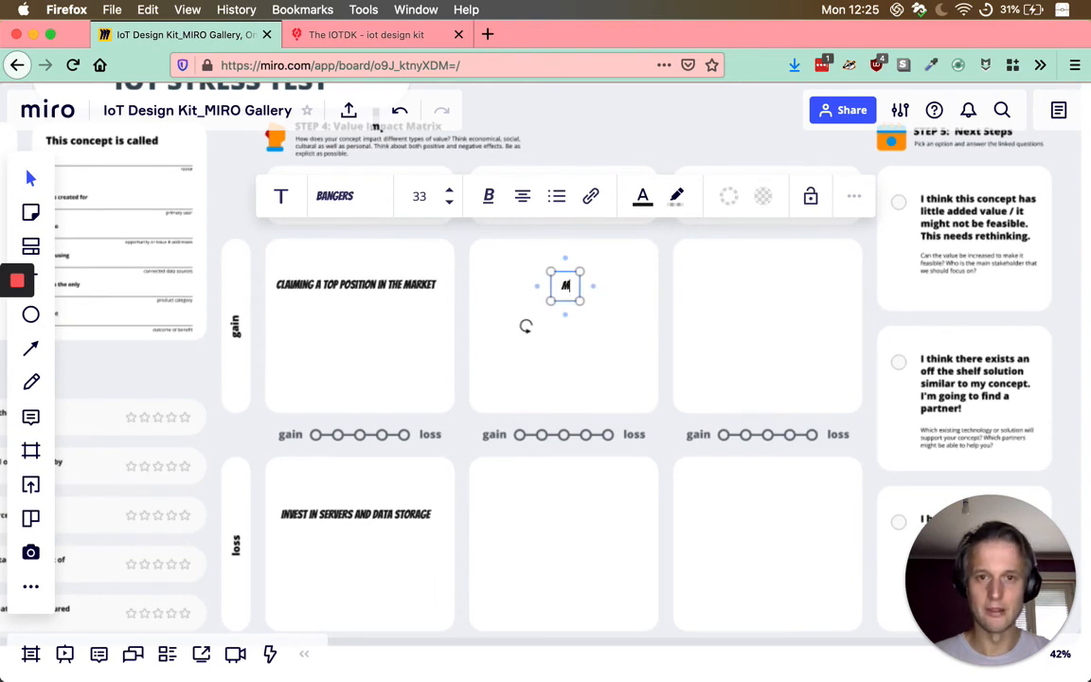
# Step: Replace the wording in the Stakeholders gain cell with "BETTER DETAILED TIME TRACKING SHEETS"
pyautogui.write('BETTER')
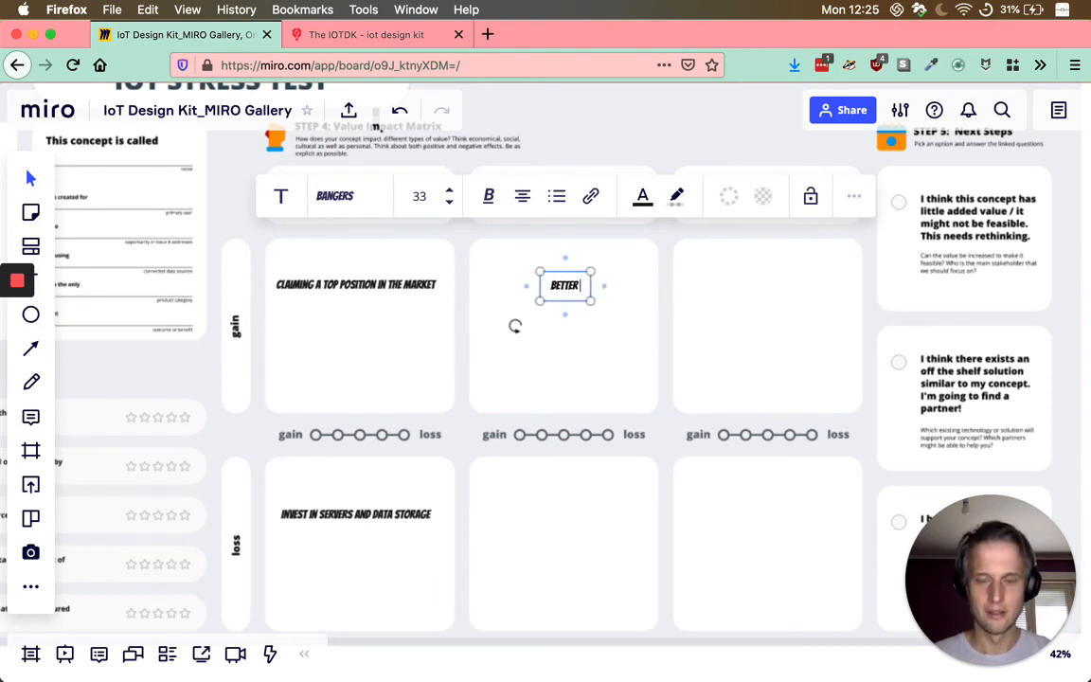
pyautogui.write(' DETAILED TRA')
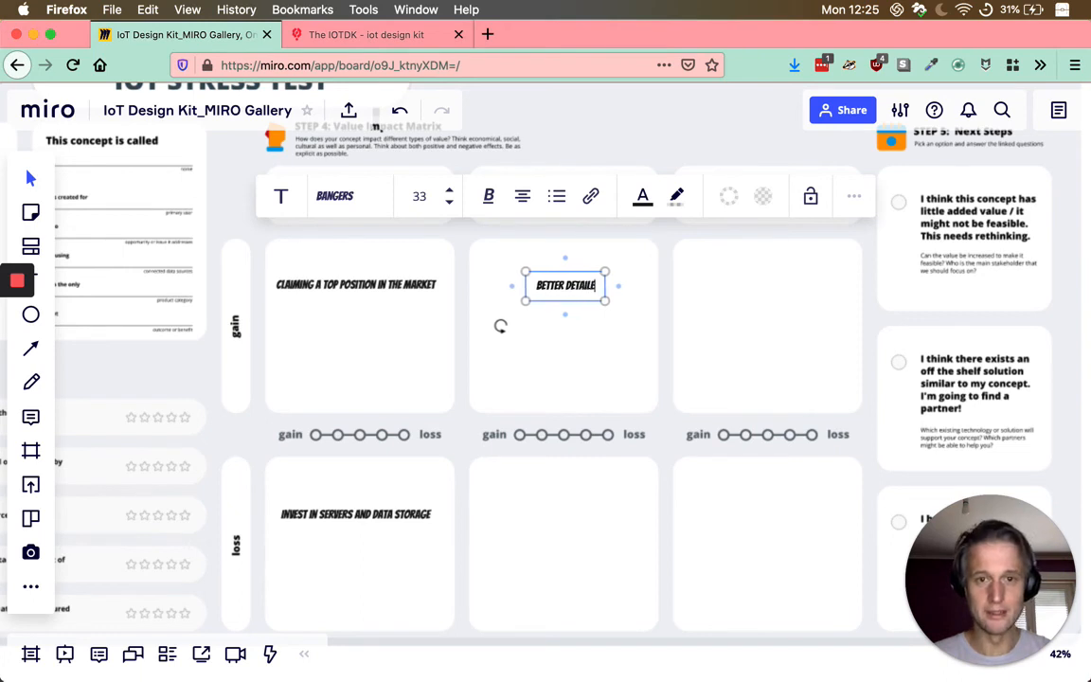
pyautogui.press('BackSpace')
pyautogui.press('BackSpace')
pyautogui.write('IME T')
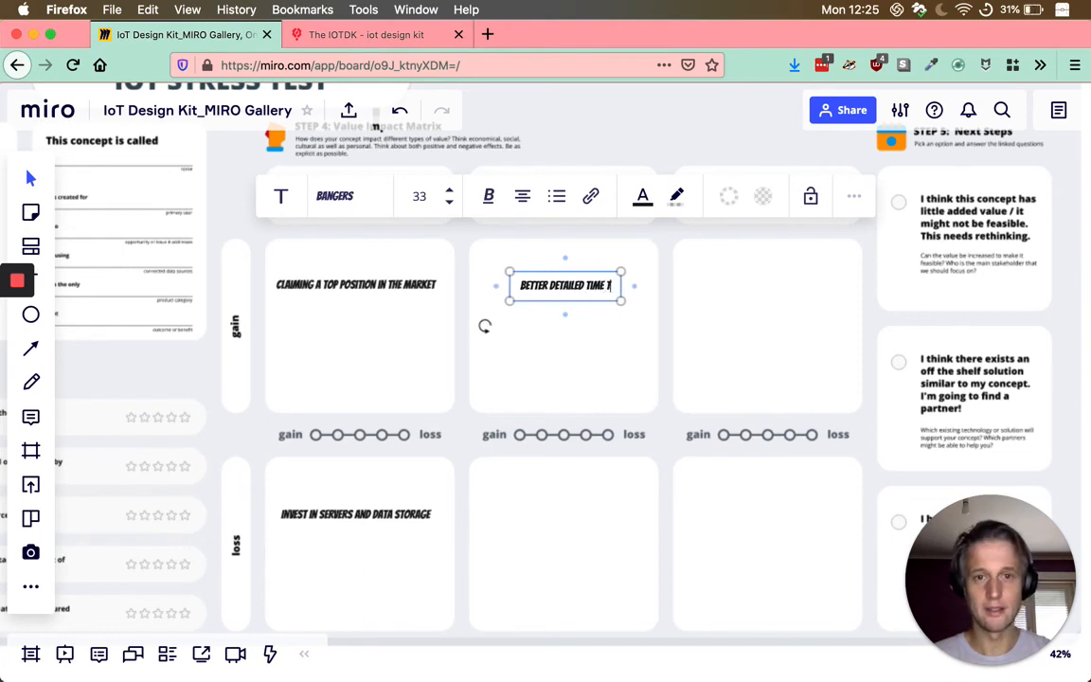
pyautogui.write('RACKING SHEETS')
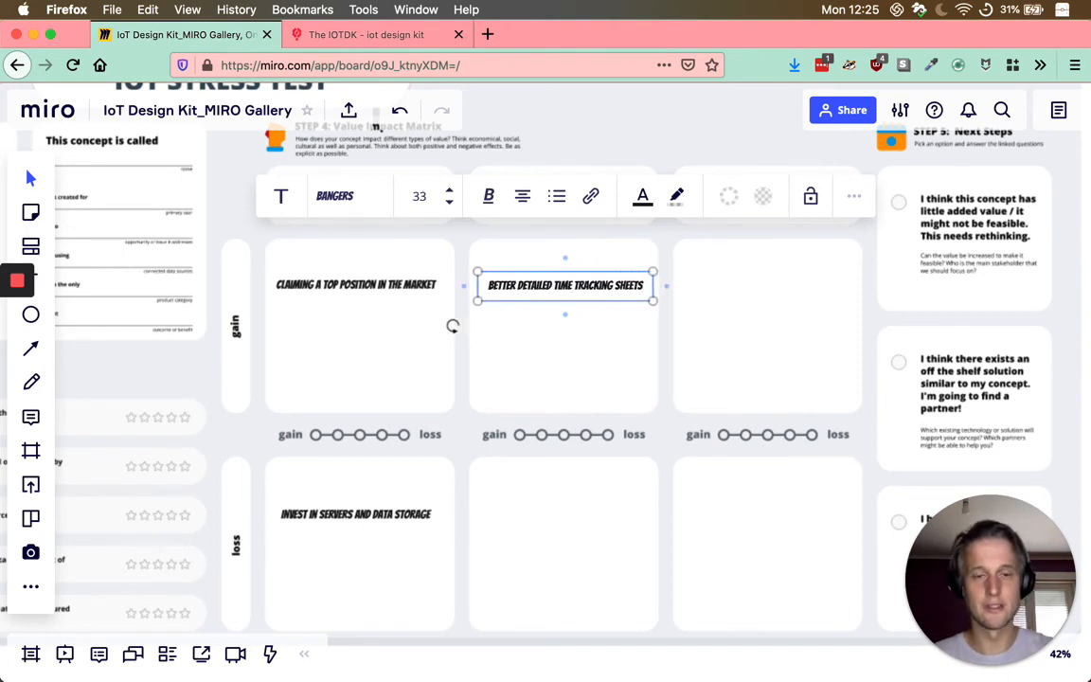
pyautogui.click(661, 362)
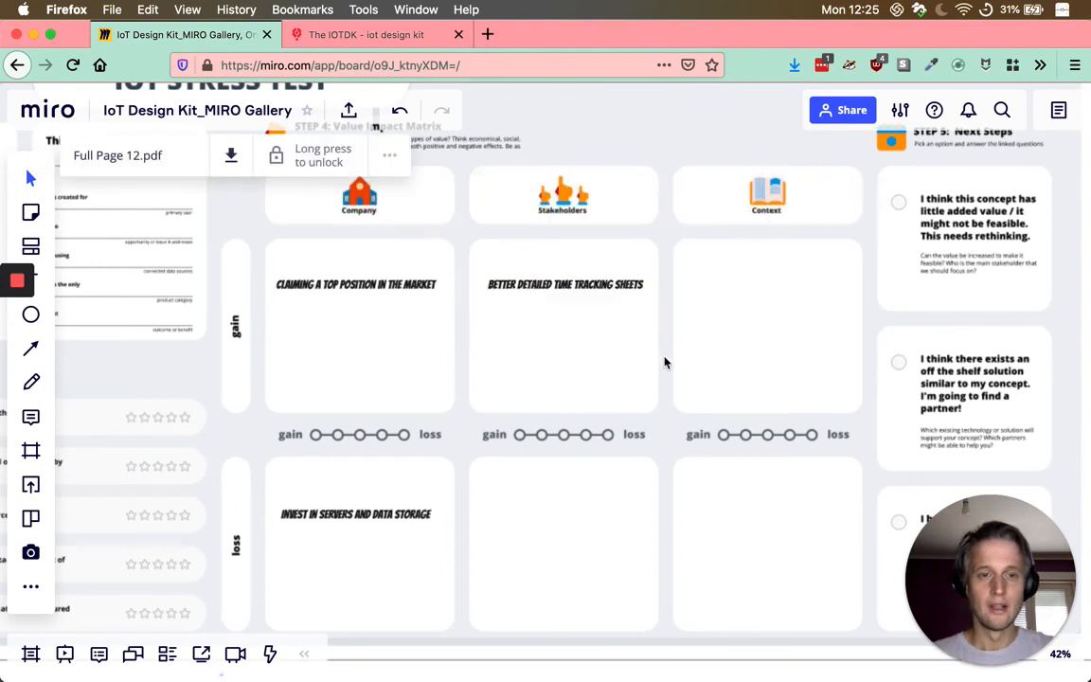
# Step: Copy the time tracking text into the Stakeholders loss cell and change the copy to "LOCATION PRIVACY"
pyautogui.click(579, 286)
pyautogui.press('super+c')
pyautogui.press('super+v')
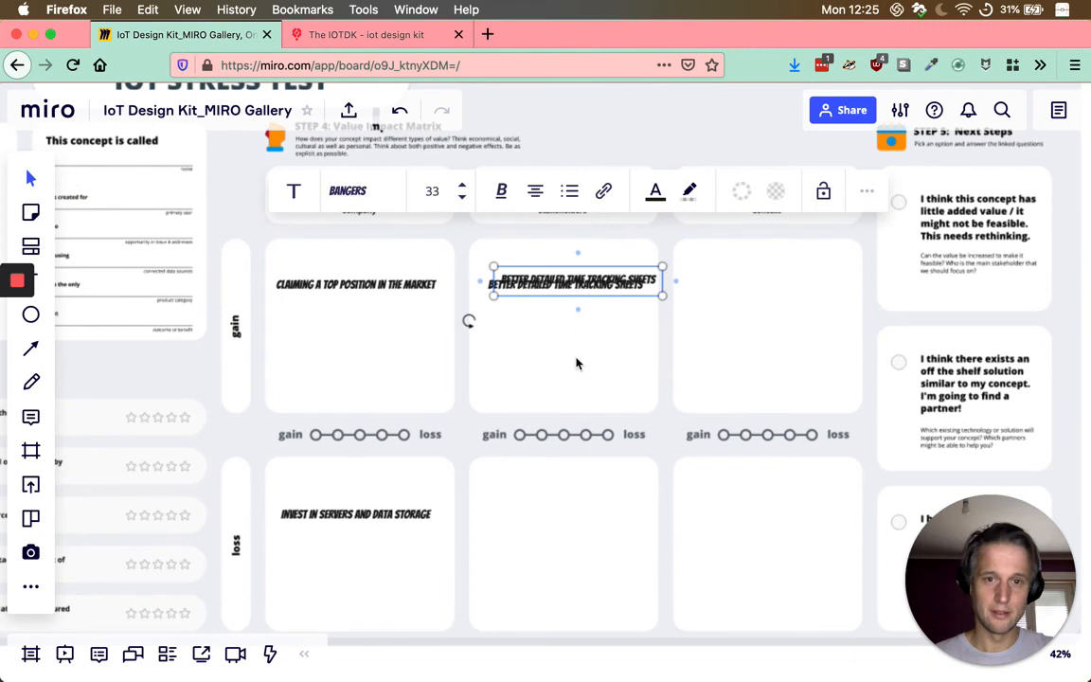
pyautogui.moveTo(583, 289); pyautogui.dragTo(566, 530)
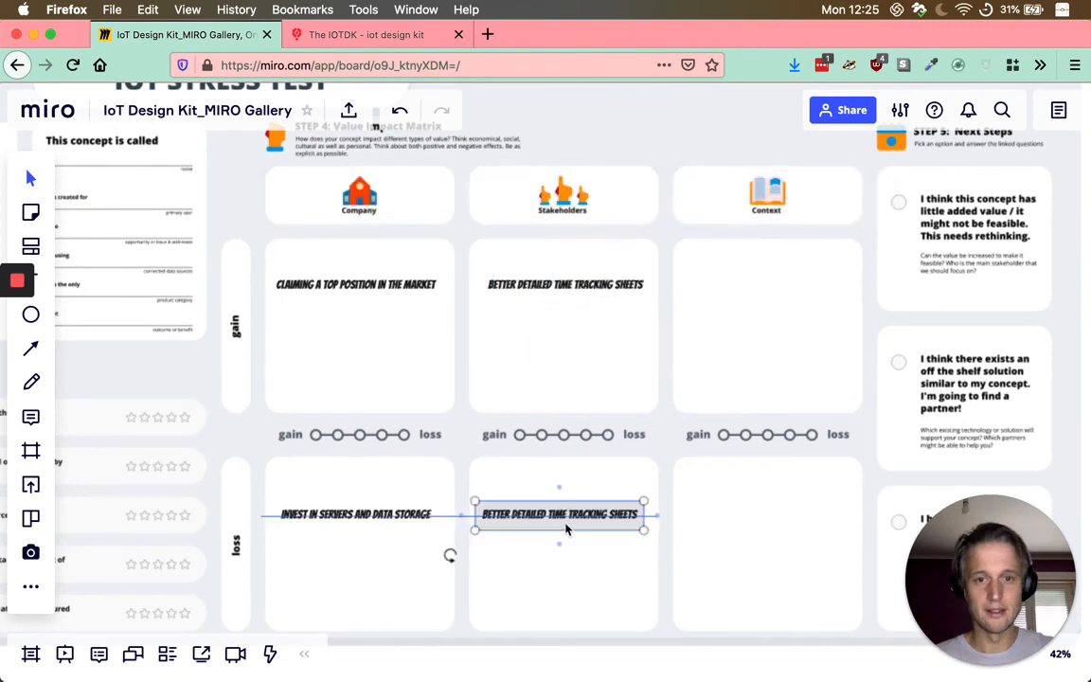
pyautogui.doubleClick(571, 512)
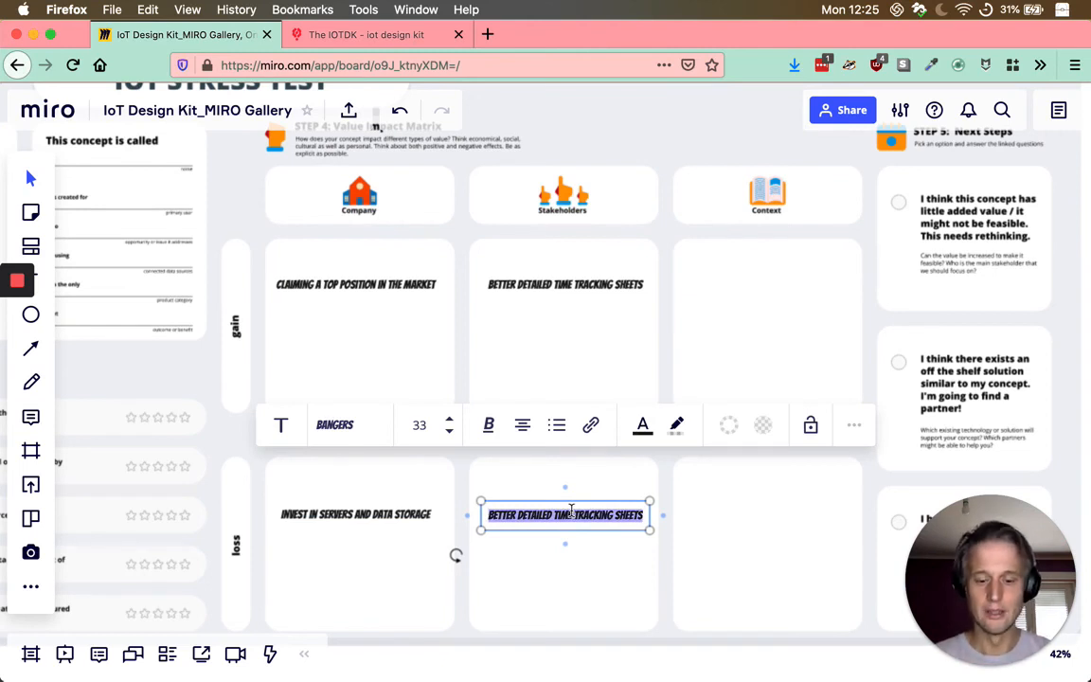
pyautogui.press('BackSpace')
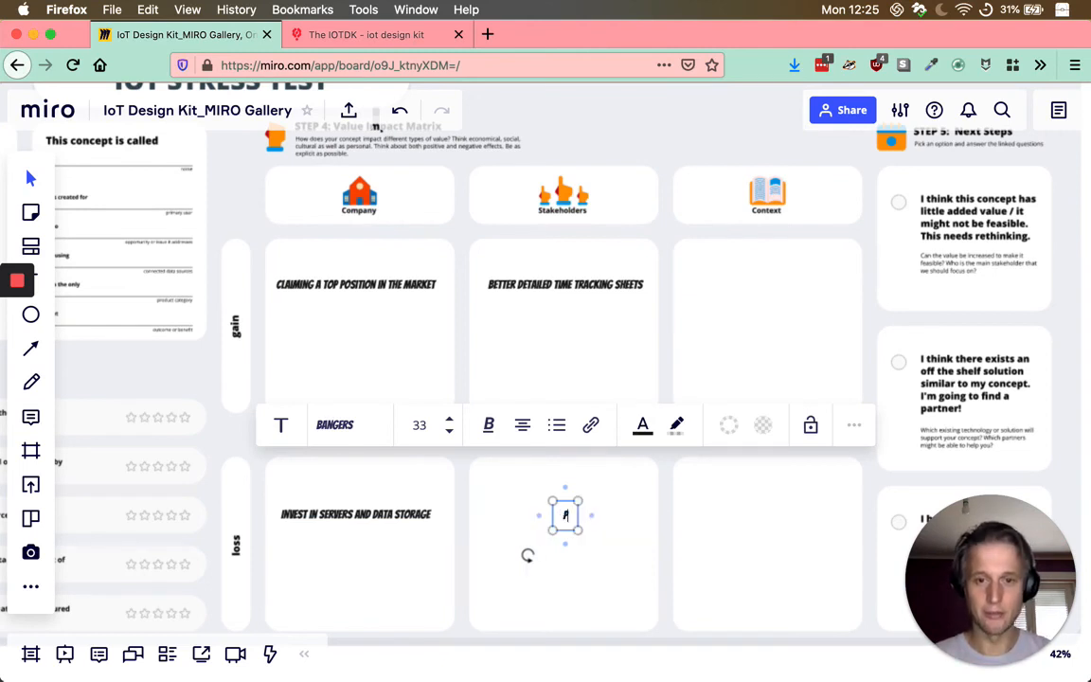
pyautogui.write('LOCATION PRIV')
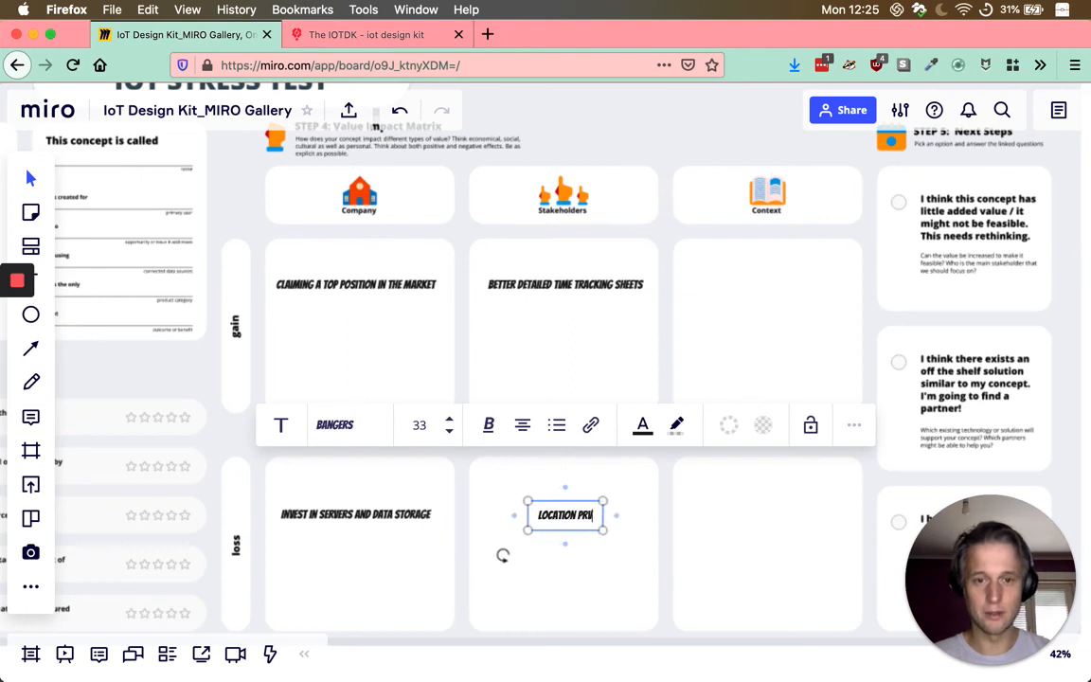
pyautogui.write('ACY')
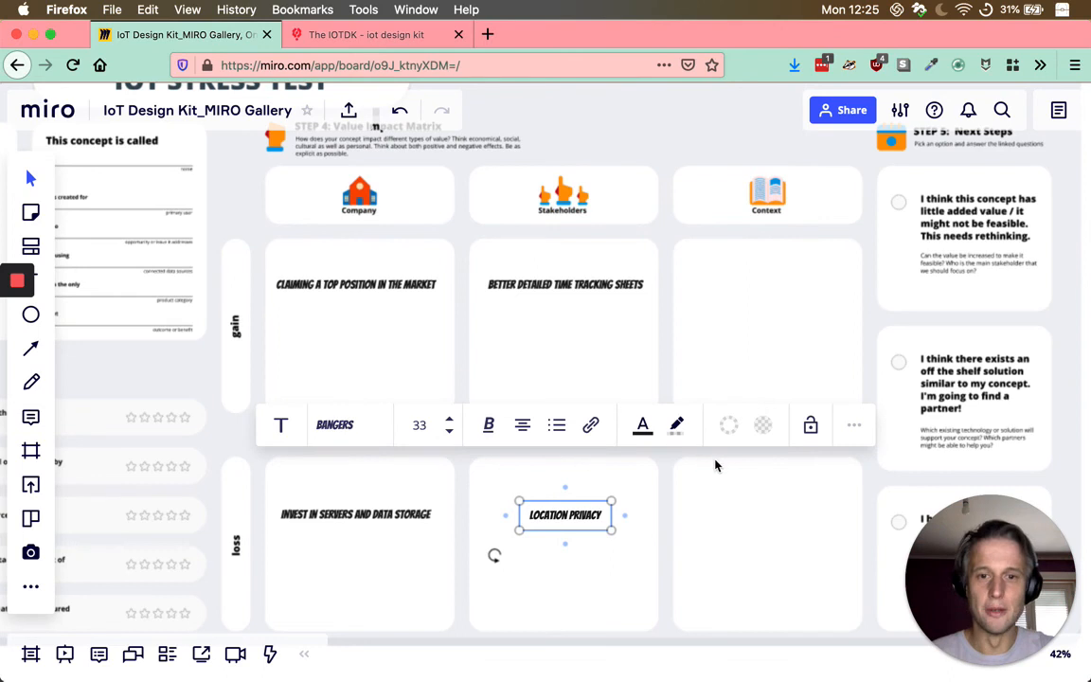
pyautogui.click(621, 511)
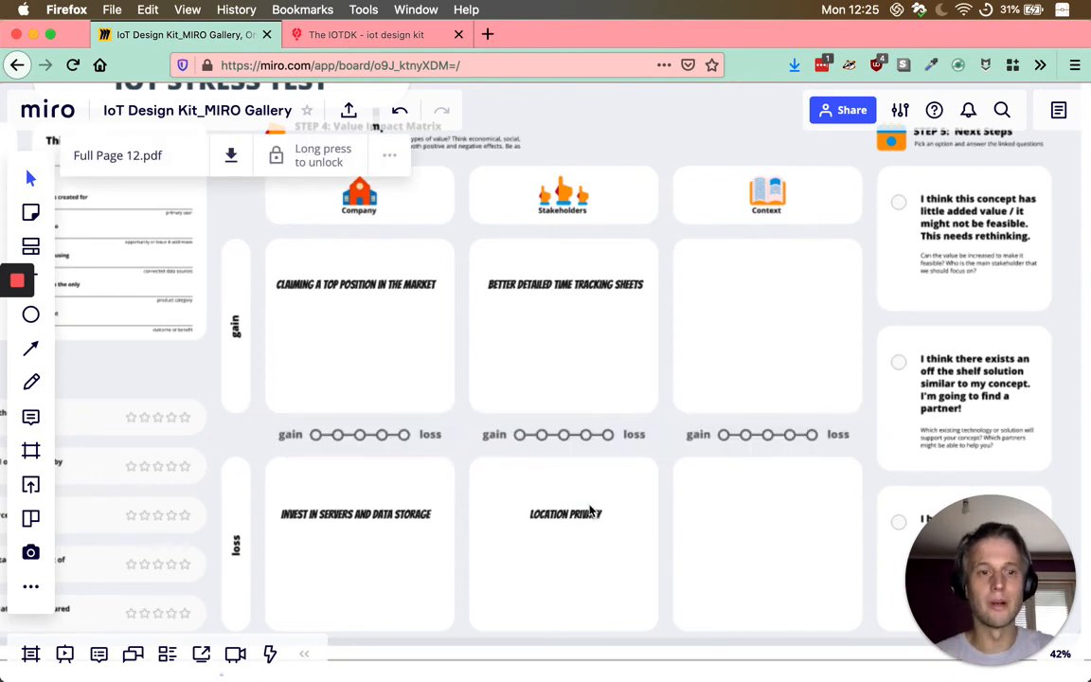
# Step: Duplicate the location privacy text into the Context gain cell and change the copy to "LESS INJURY"
pyautogui.click(594, 517)
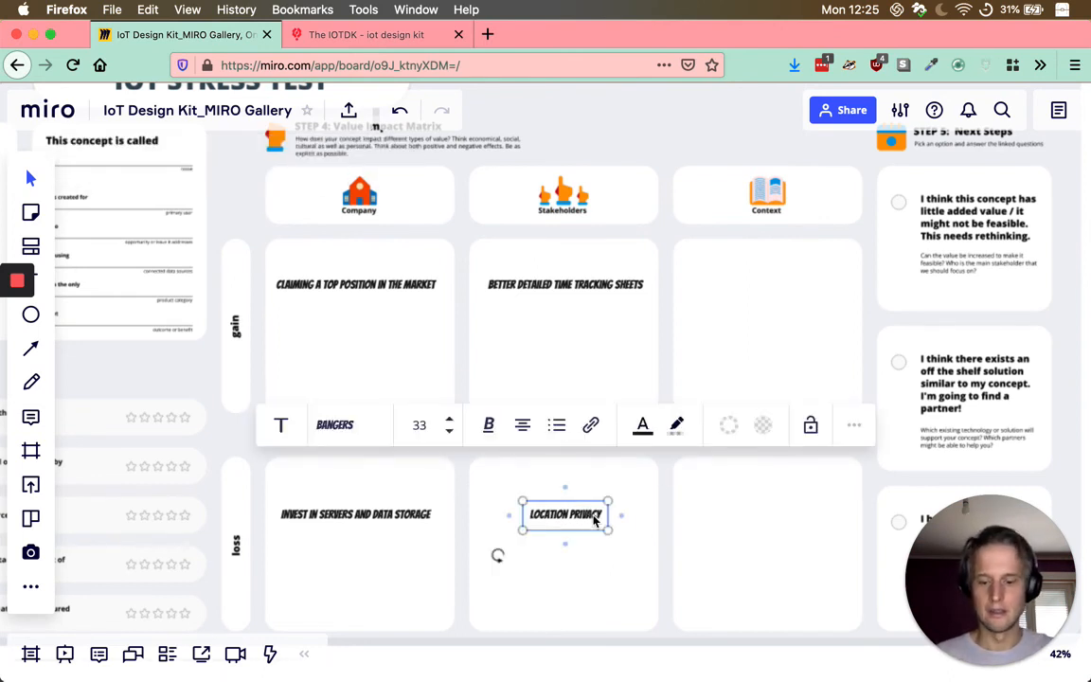
pyautogui.moveTo(593, 517); pyautogui.dragTo(615, 516)
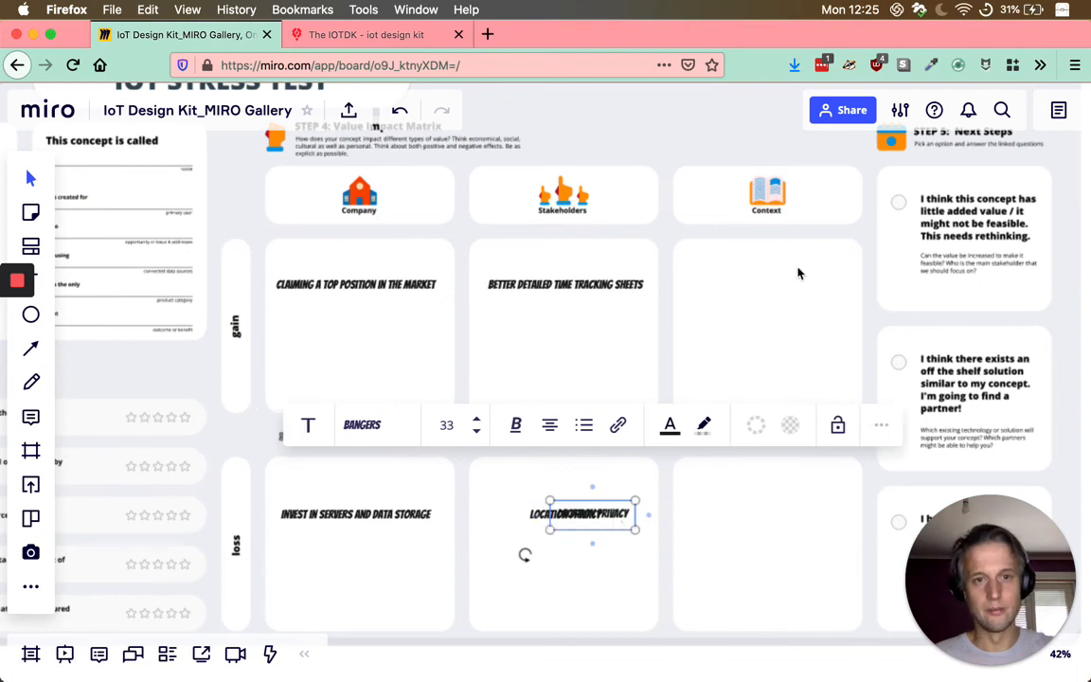
pyautogui.press('super+v')
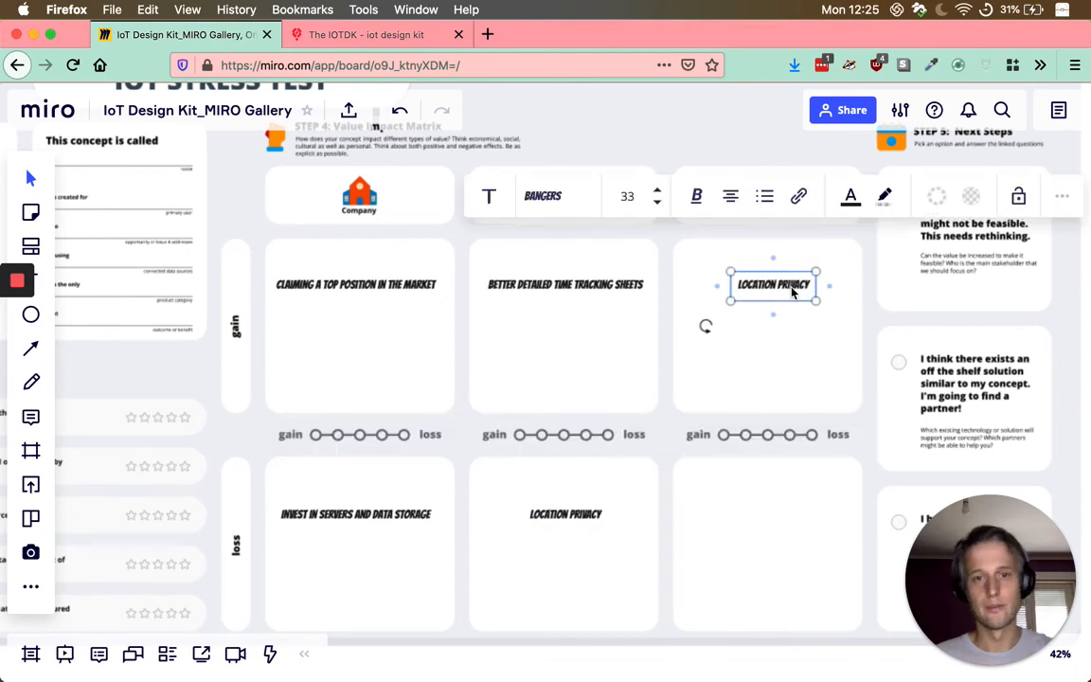
pyautogui.doubleClick(793, 291)
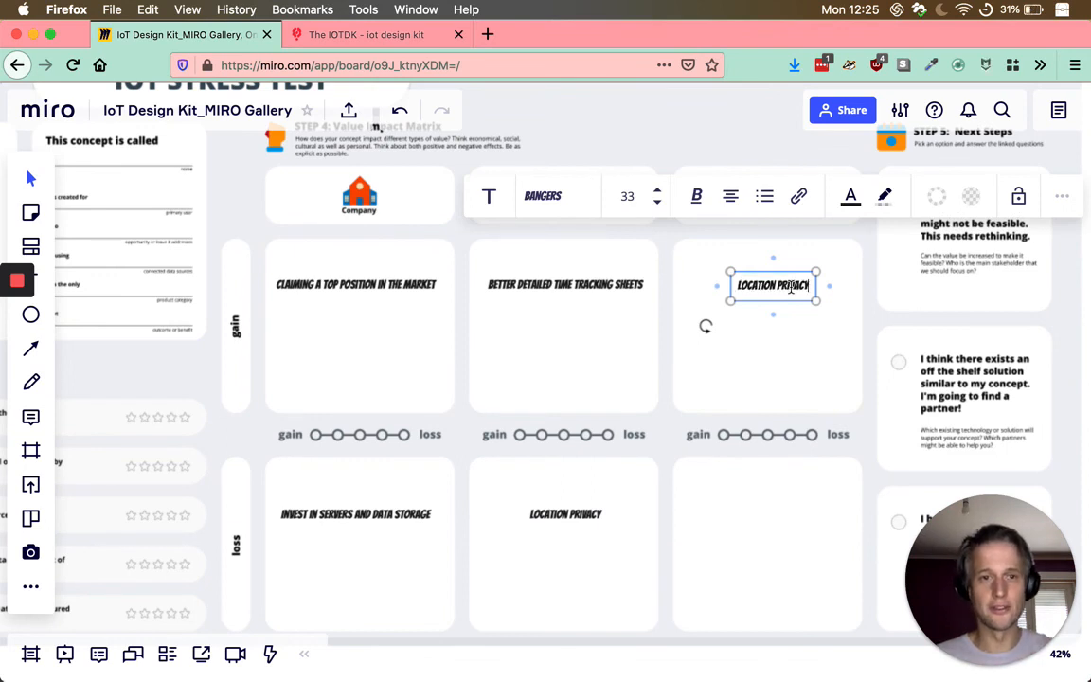
pyautogui.press('super+a')
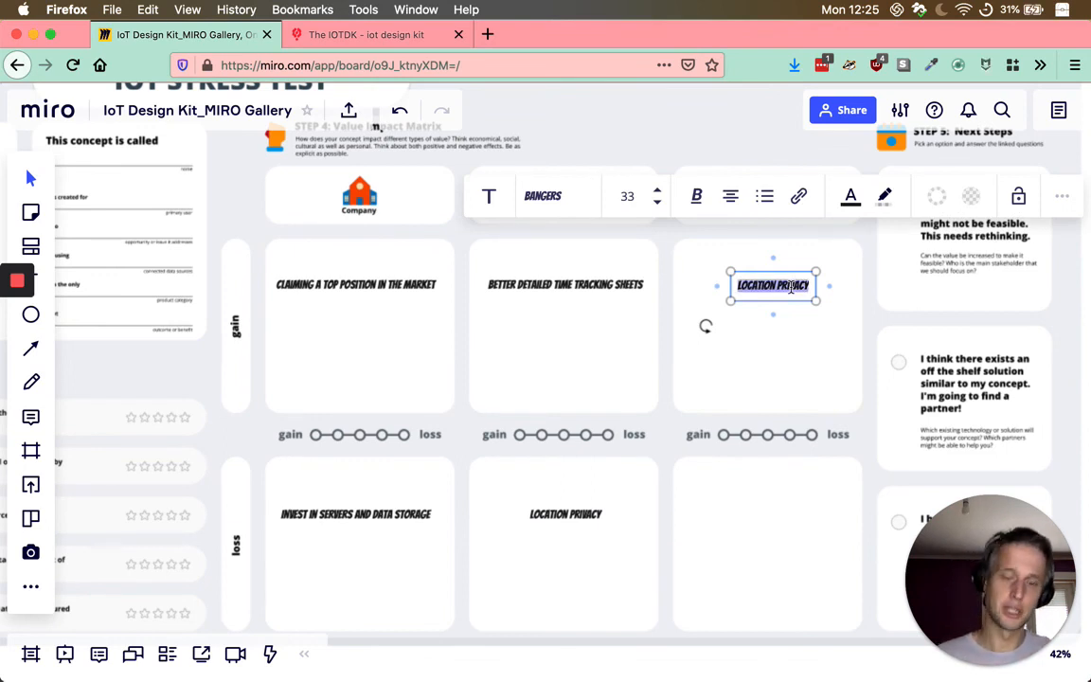
pyautogui.write('Le')
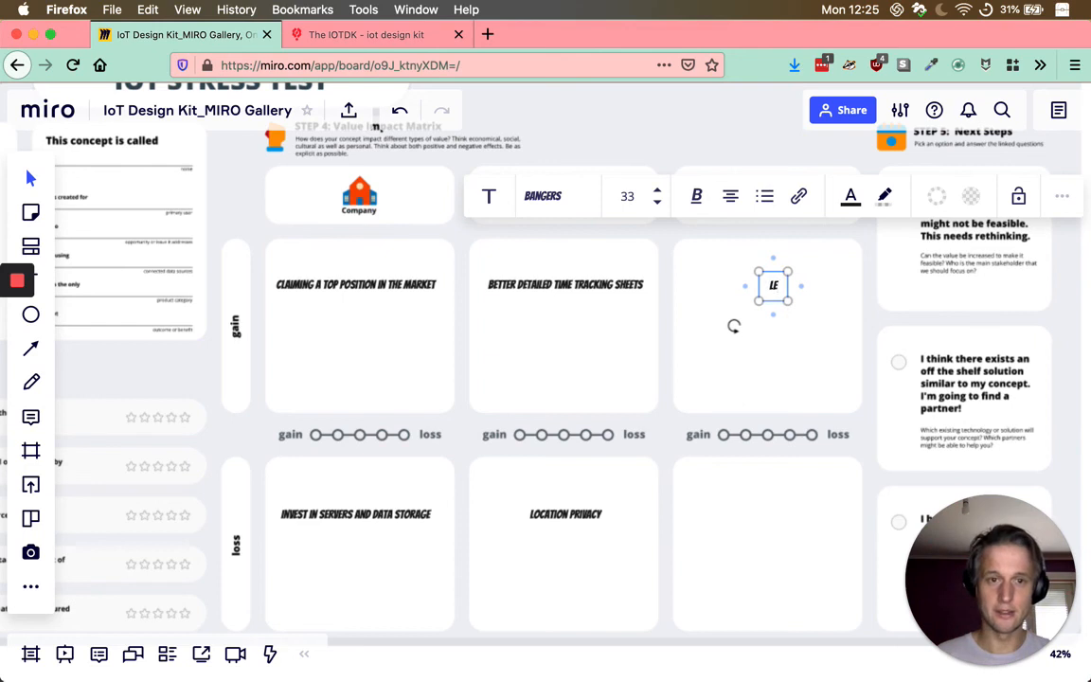
pyautogui.write('ss')
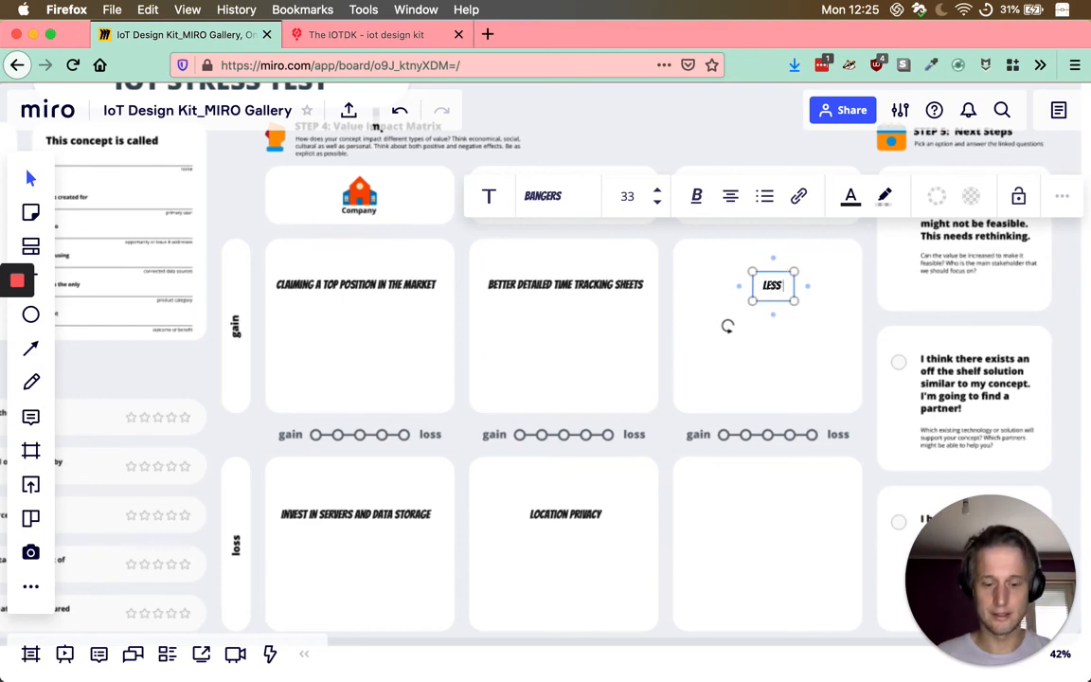
pyautogui.write(' injury')
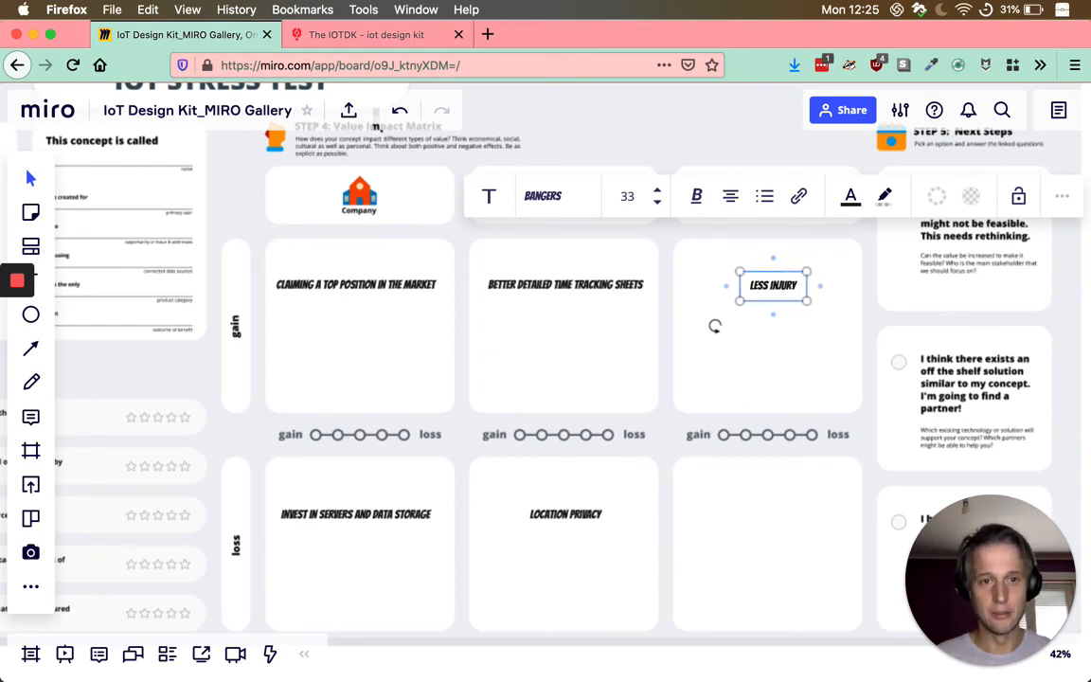
pyautogui.click(733, 126)
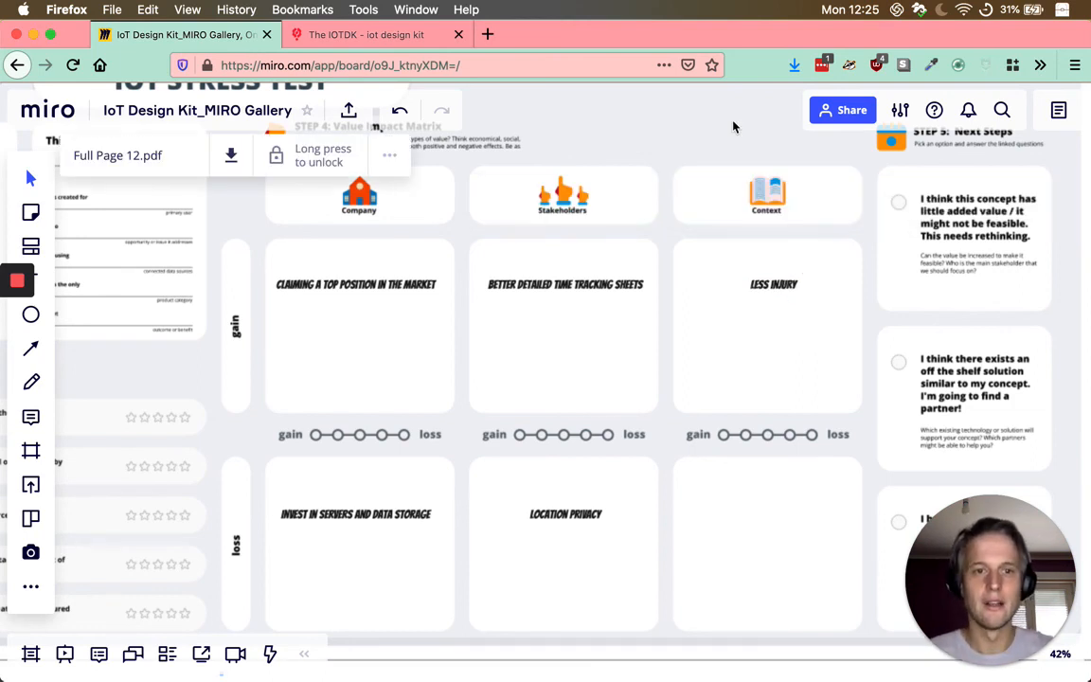
# Step: Correct the Context gain text to the plural "LESS INJURIES"
pyautogui.click(787, 287)
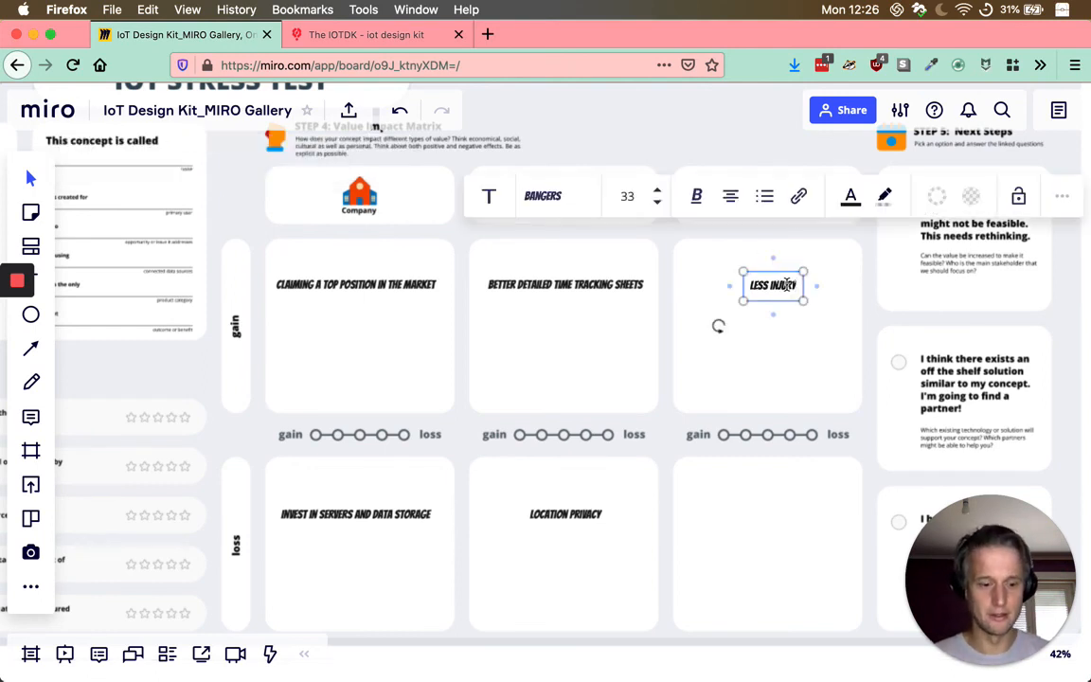
pyautogui.press('BackSpace')
pyautogui.write('IES')
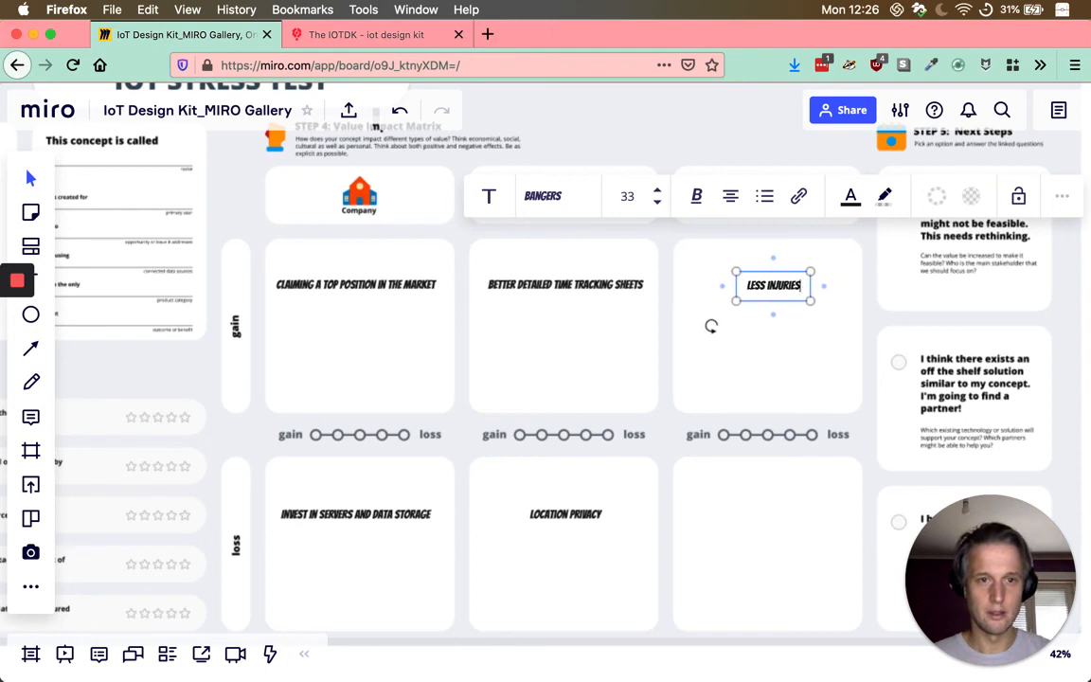
pyautogui.click(655, 119)
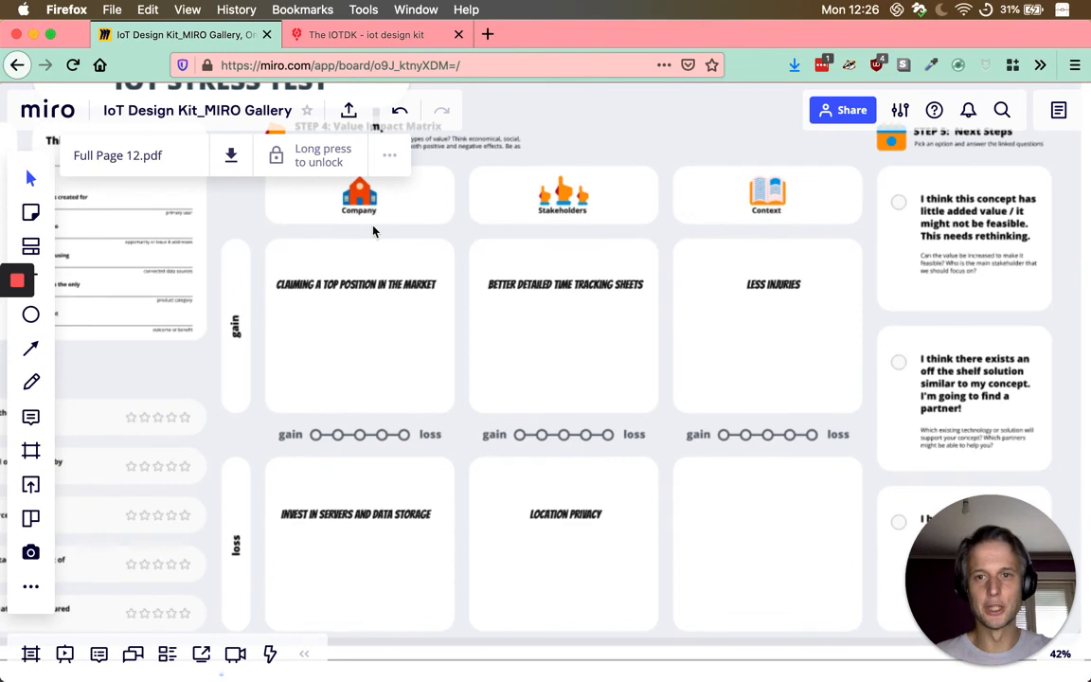
# Step: Draw a small circle over the second mark from gain on the Company gain–loss scale and fill it red
pyautogui.click(35, 321)
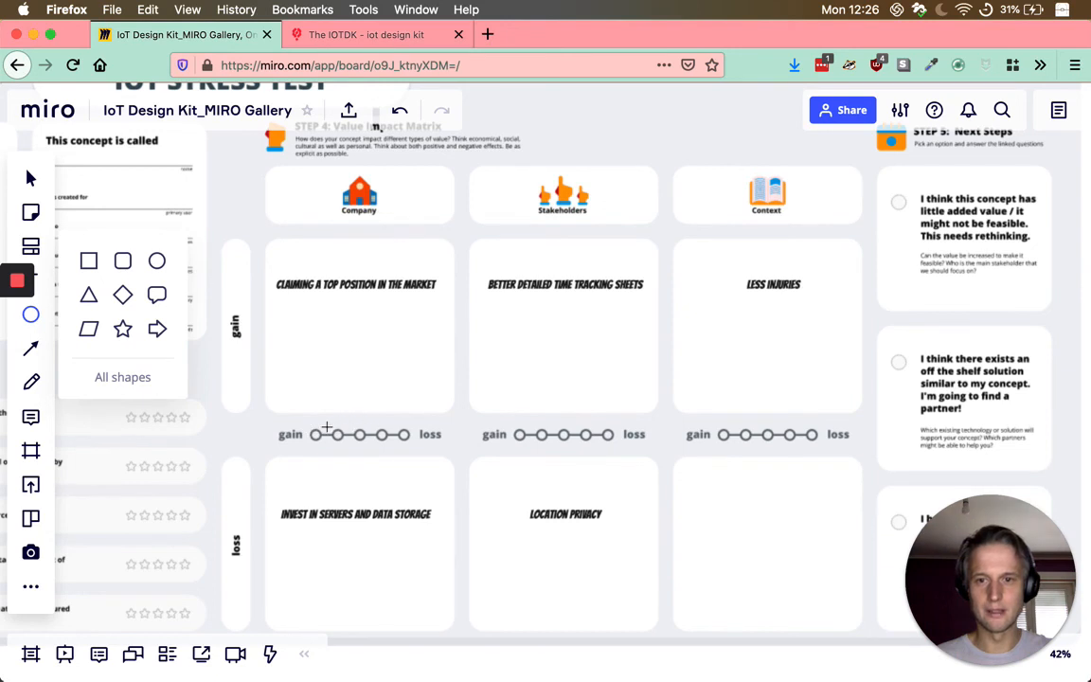
pyautogui.moveTo(327, 424); pyautogui.dragTo(349, 444)
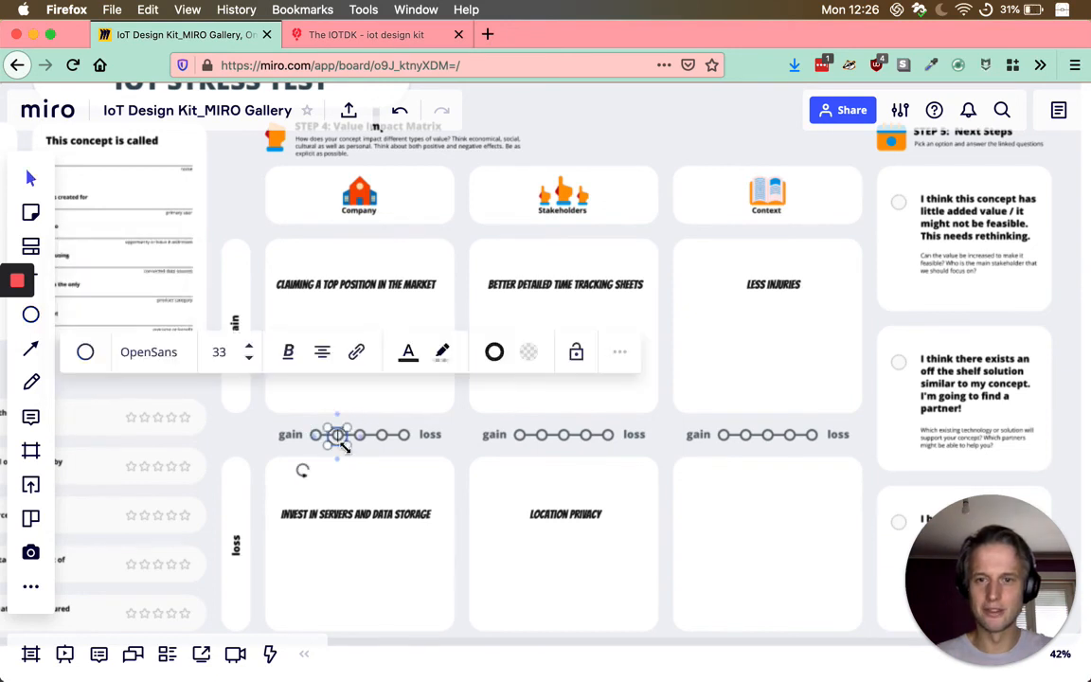
pyautogui.click(528, 352)
pyautogui.click(511, 482)
pyautogui.click(305, 396)
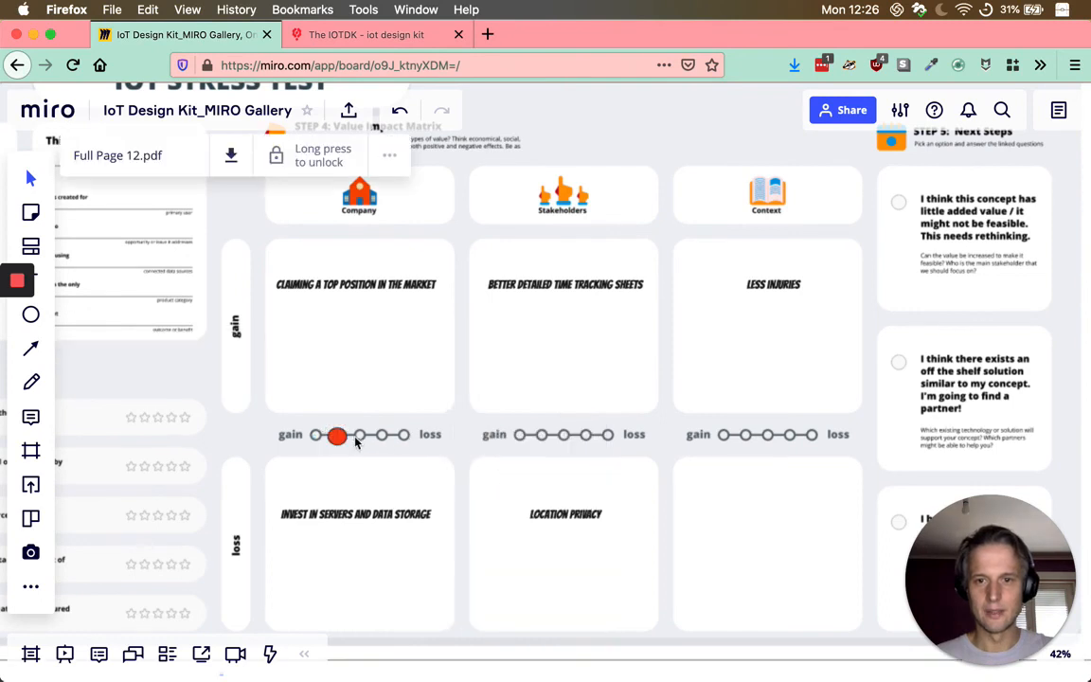
# Step: Copy the red circle onto the fourth mark from gain on the Stakeholders scale and the second mark on the Context scale
pyautogui.click(334, 437)
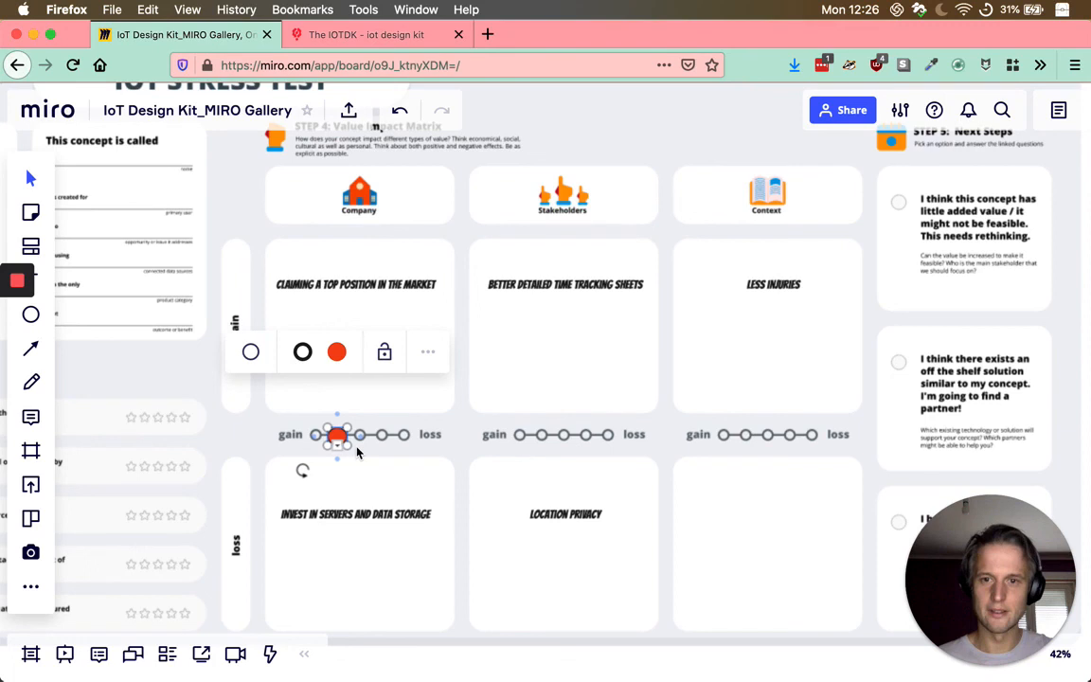
pyautogui.press('super+v')
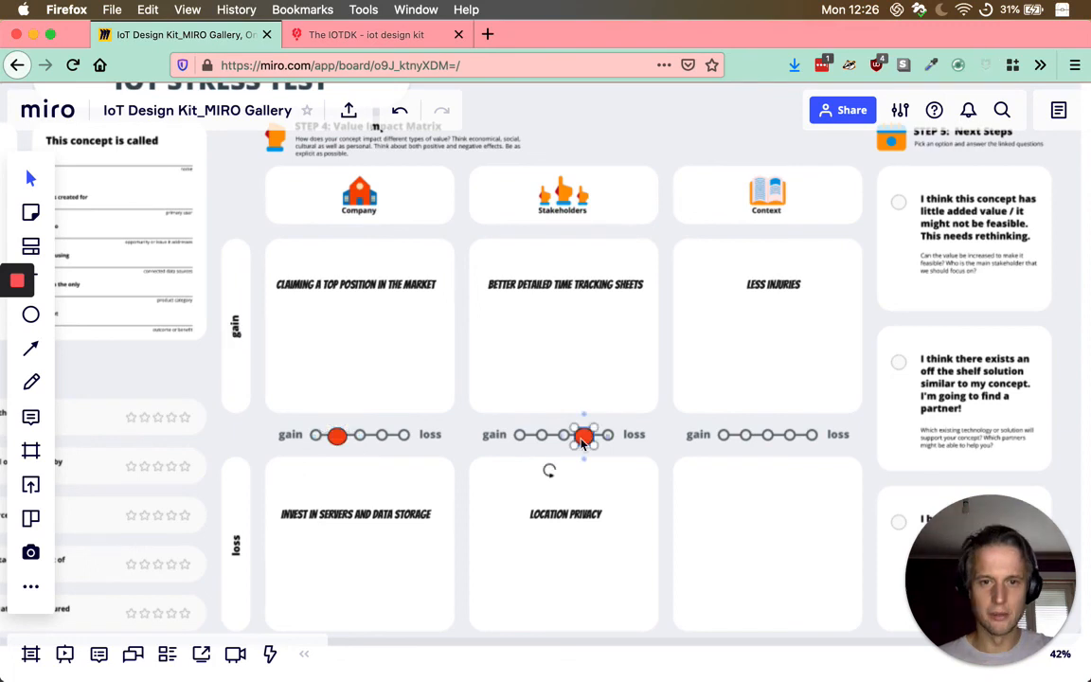
pyautogui.press('super+c')
pyautogui.press('super+v')
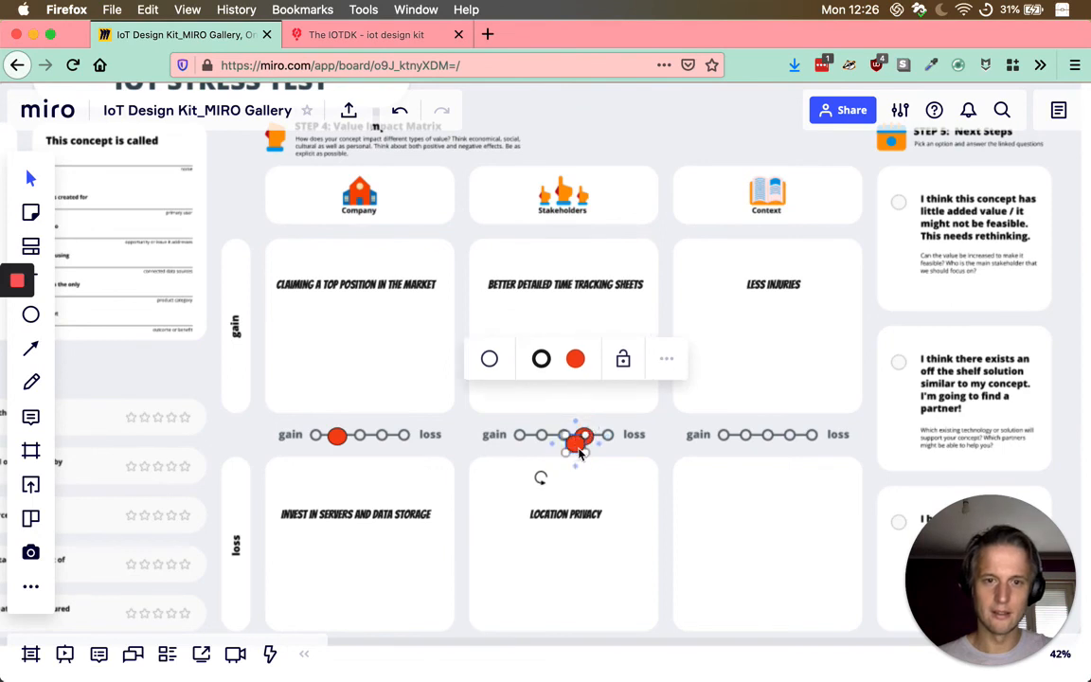
pyautogui.moveTo(581, 453); pyautogui.dragTo(744, 437)
pyautogui.click(652, 462)
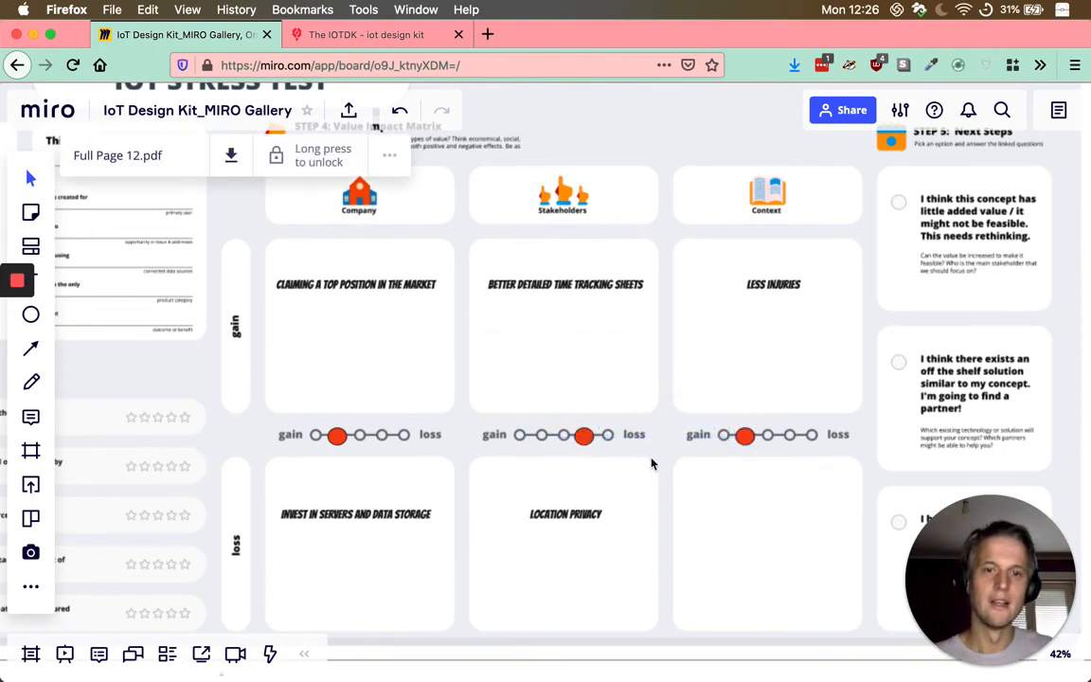
# Step: Examine the Step 5 Next Steps options of the stress test and the overview of the example case with its card resources
pyautogui.scroll(-3, 374, 432)
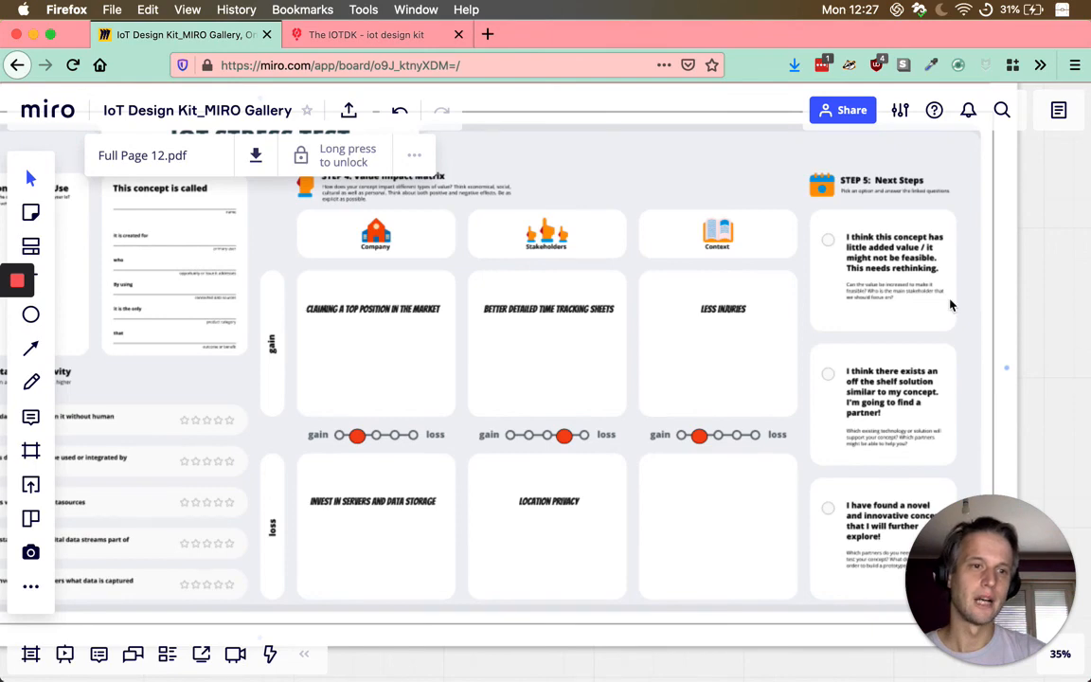
pyautogui.scroll(2, 951, 305)
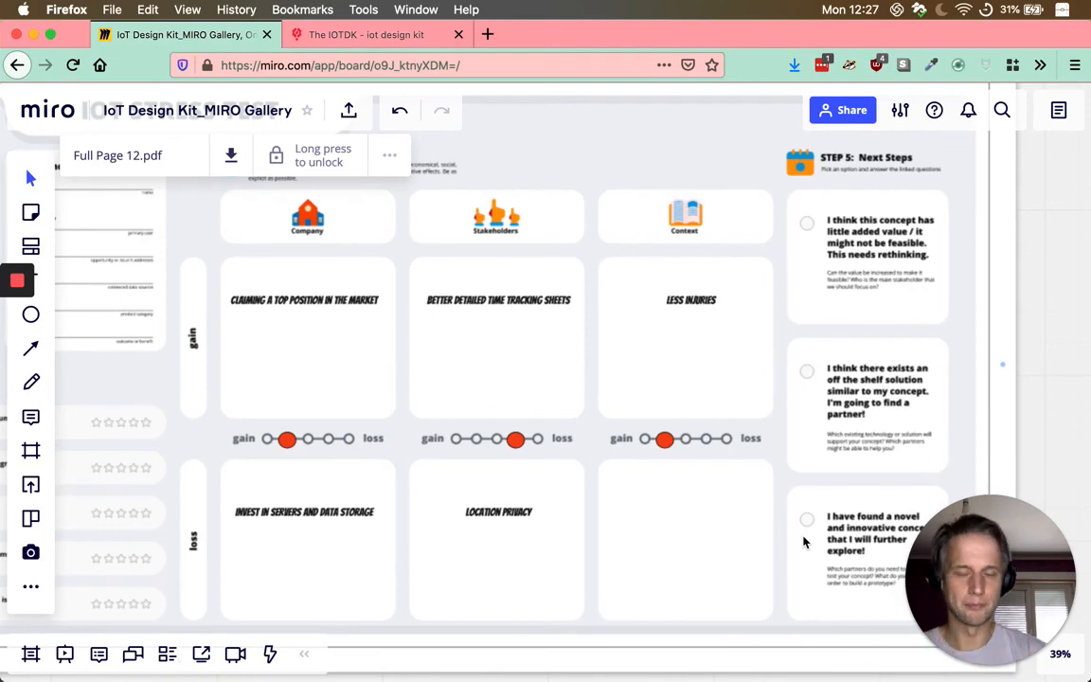
pyautogui.scroll(-10, 754, 396)
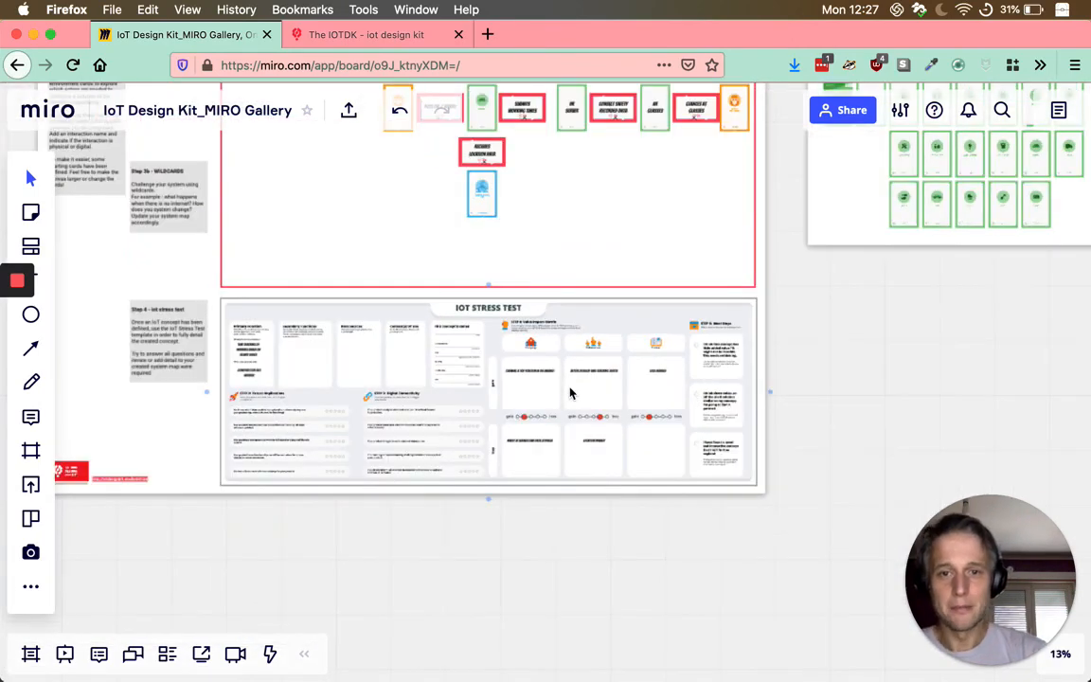
pyautogui.scroll(-2, 571, 388)
pyautogui.scroll(-3, 514, 606)
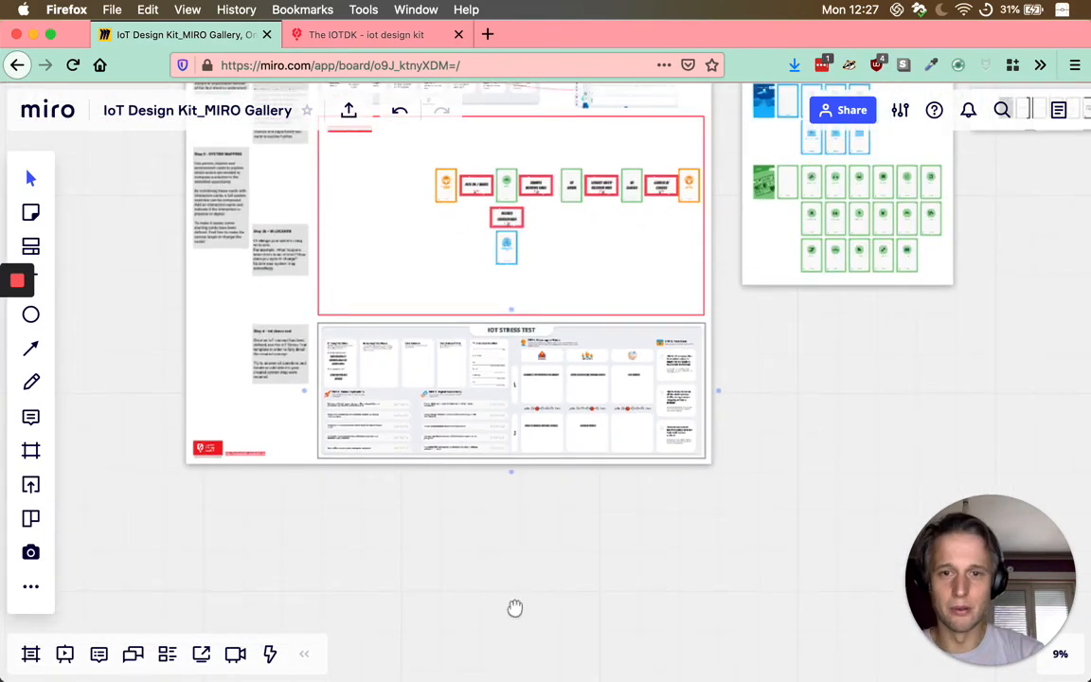
pyautogui.moveTo(514, 607); pyautogui.dragTo(520, 662)
pyautogui.scroll(-1, 768, 500)
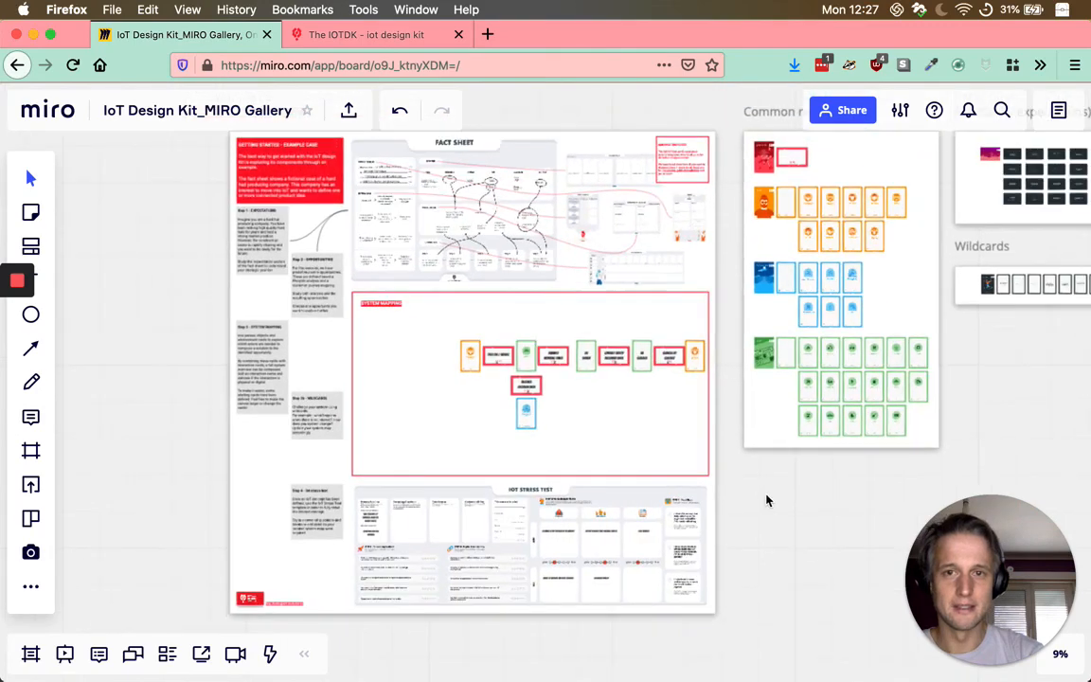
pyautogui.moveTo(767, 530); pyautogui.dragTo(659, 518)
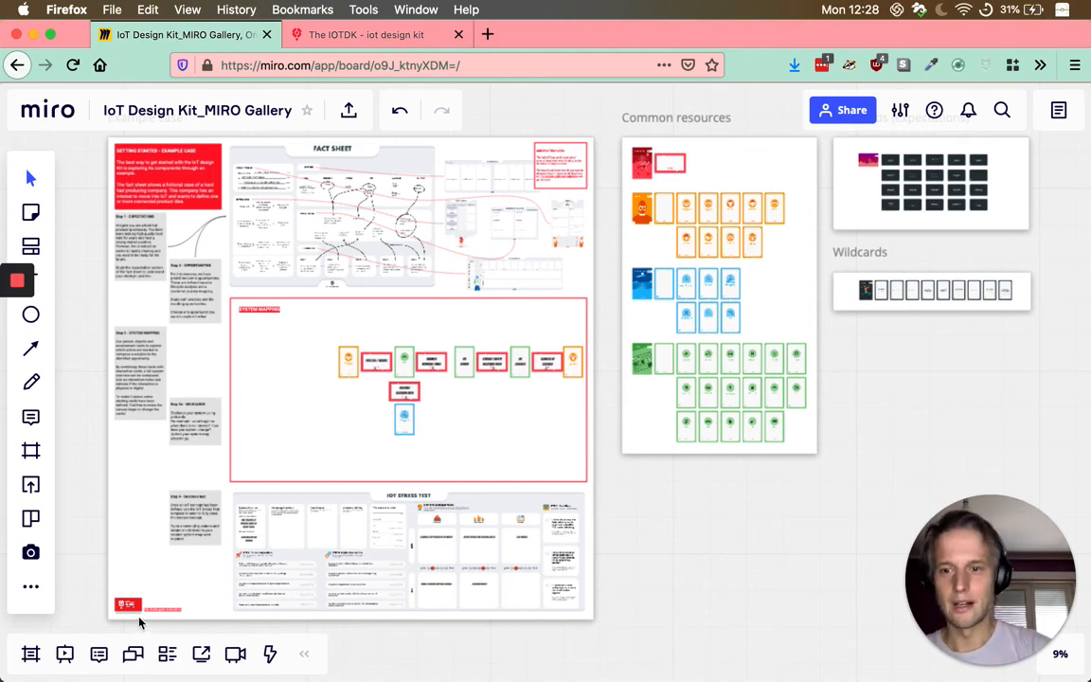
# Step: Examine the IoT Design Kit logo, feedback note and website link in the lower corner of the example case frame
pyautogui.scroll(5, 132, 634)
pyautogui.scroll(10, 129, 632)
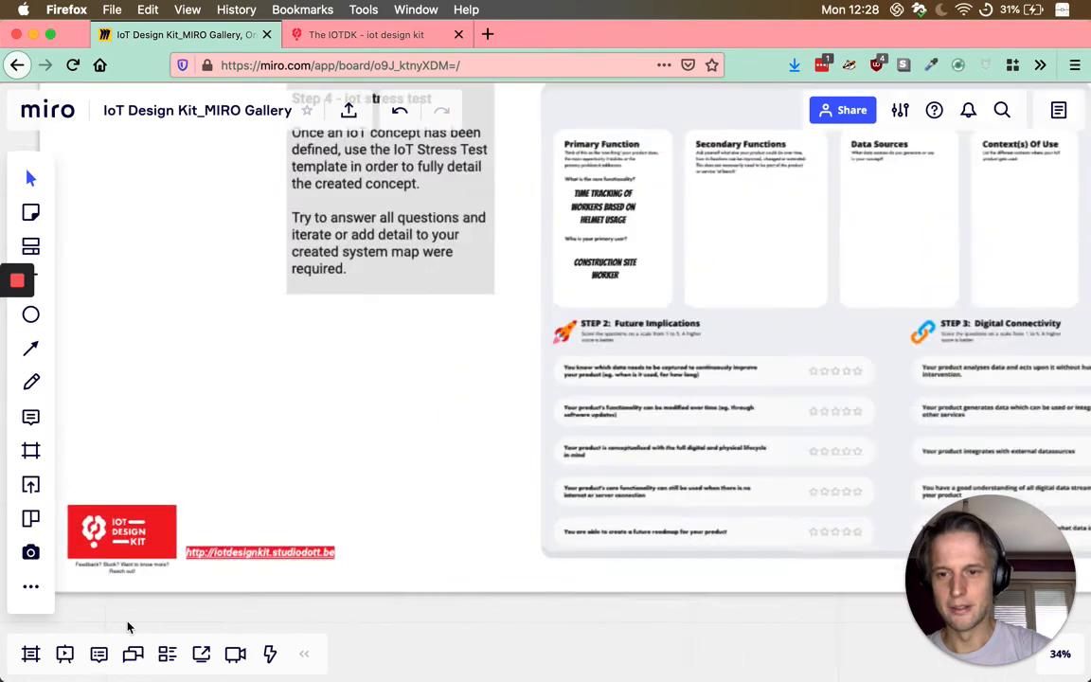
pyautogui.scroll(2, 140, 608)
pyautogui.moveTo(131, 604); pyautogui.dragTo(255, 602)
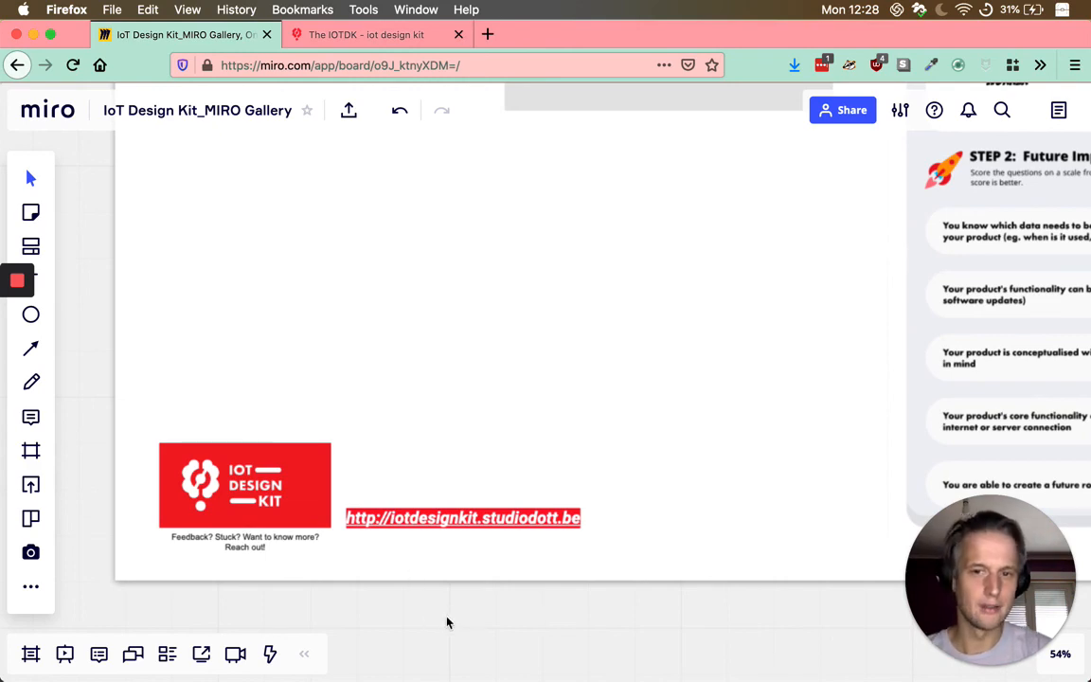
# Step: Look over the full board with its example case and resource frames, and switch to the open IoT Design Kit website
pyautogui.scroll(-10, 448, 622)
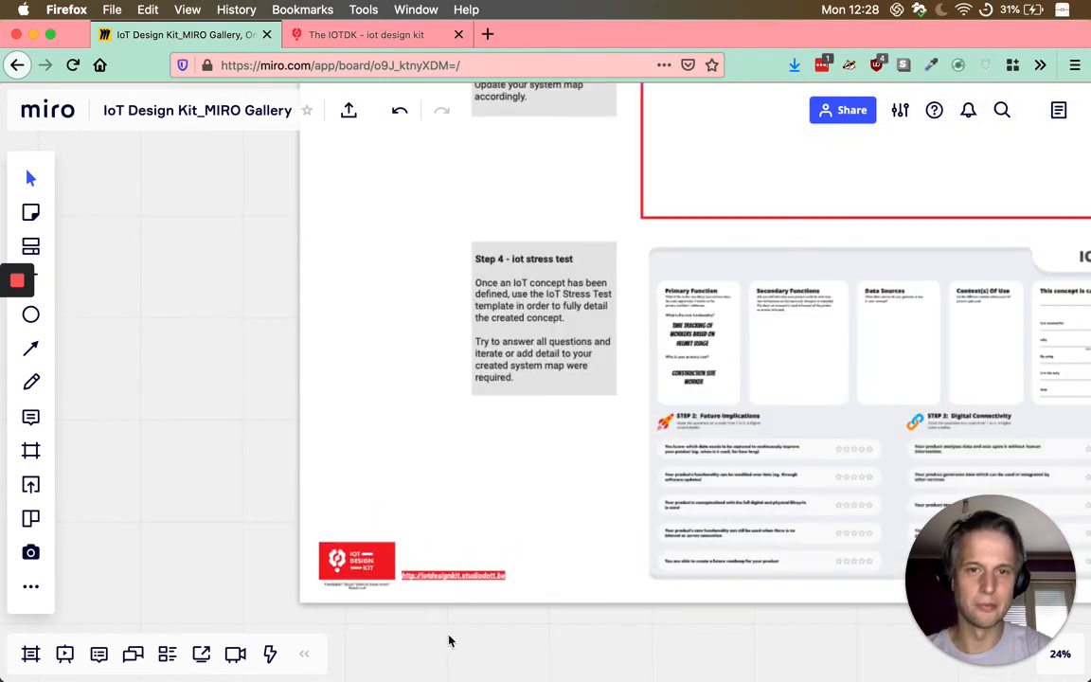
pyautogui.scroll(-6, 450, 642)
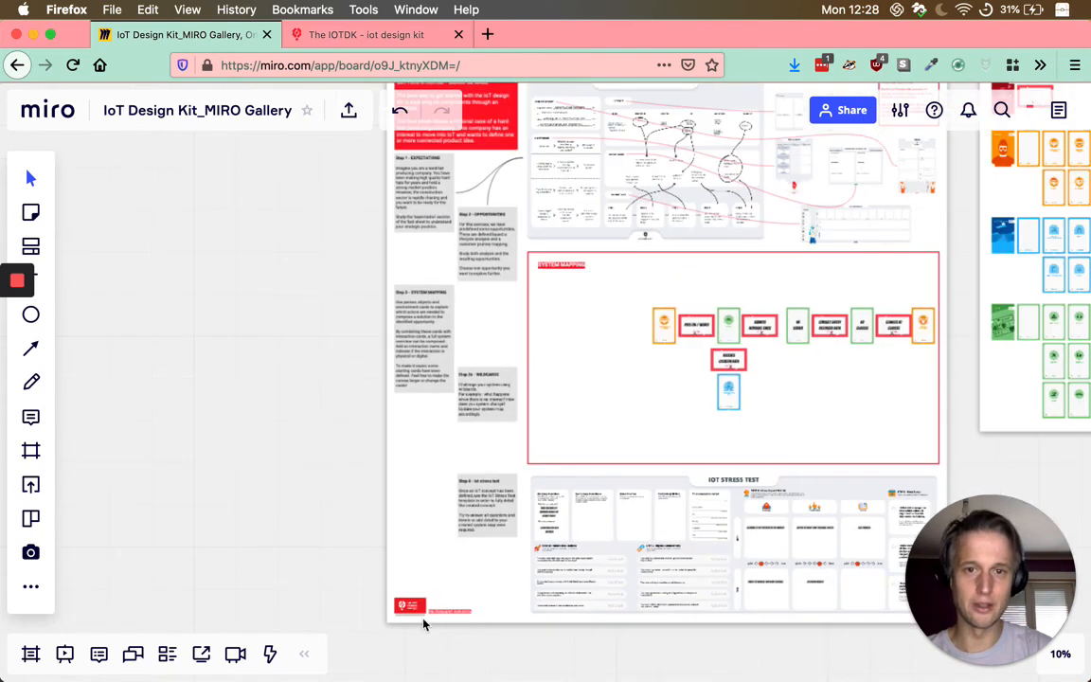
pyautogui.scroll(-3, 256, 543)
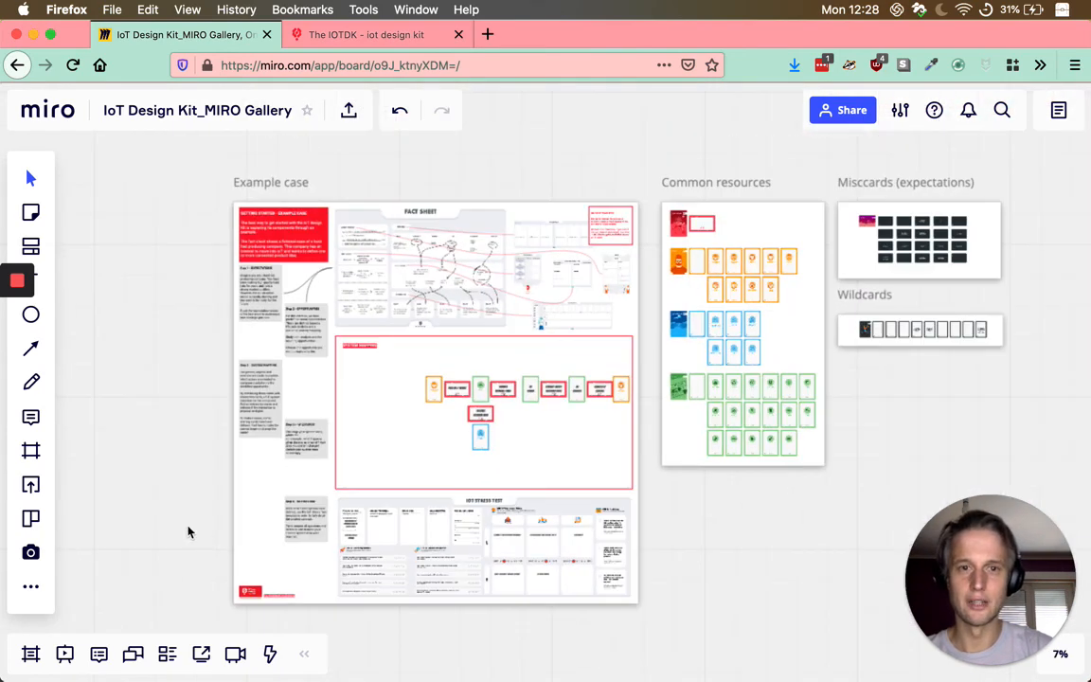
pyautogui.moveTo(188, 532); pyautogui.dragTo(149, 499)
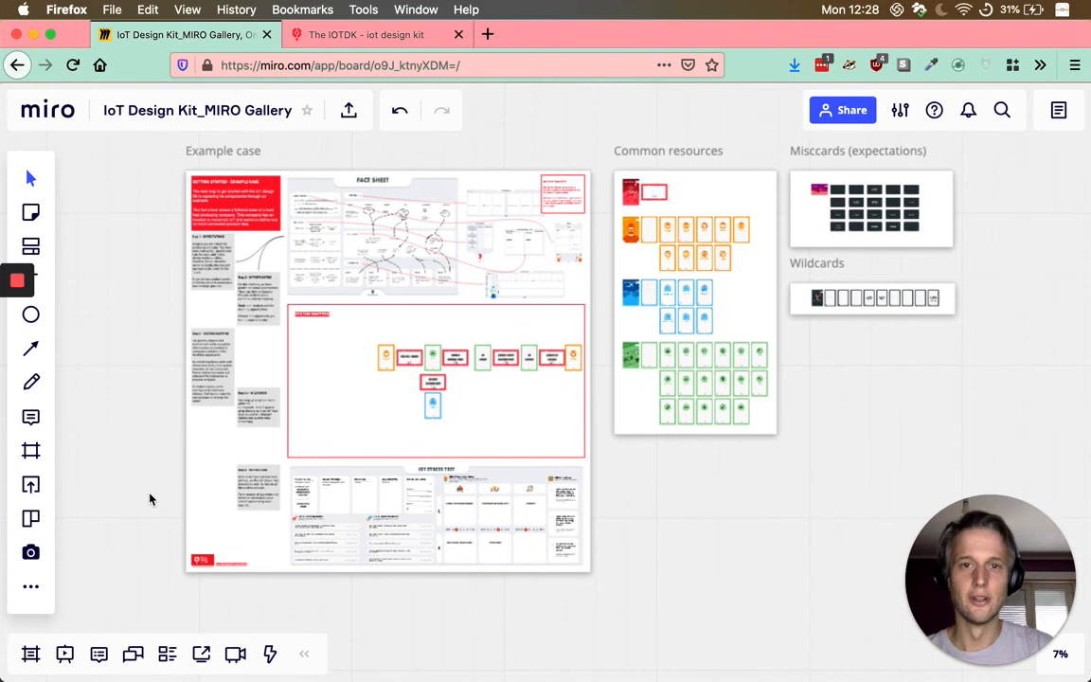
pyautogui.click(338, 38)
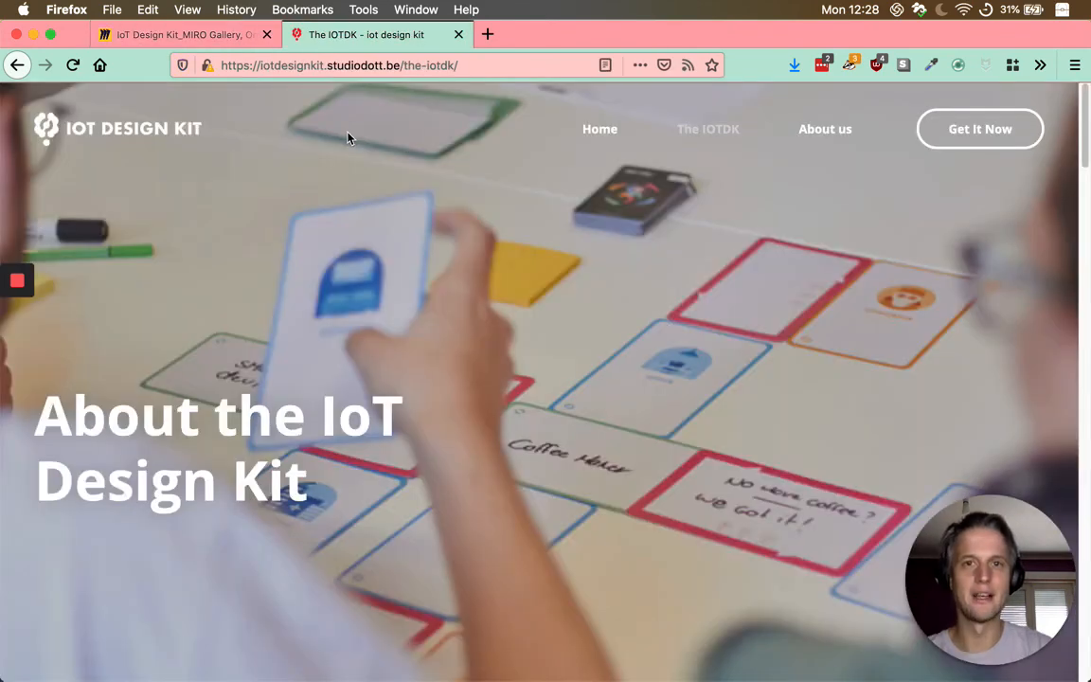